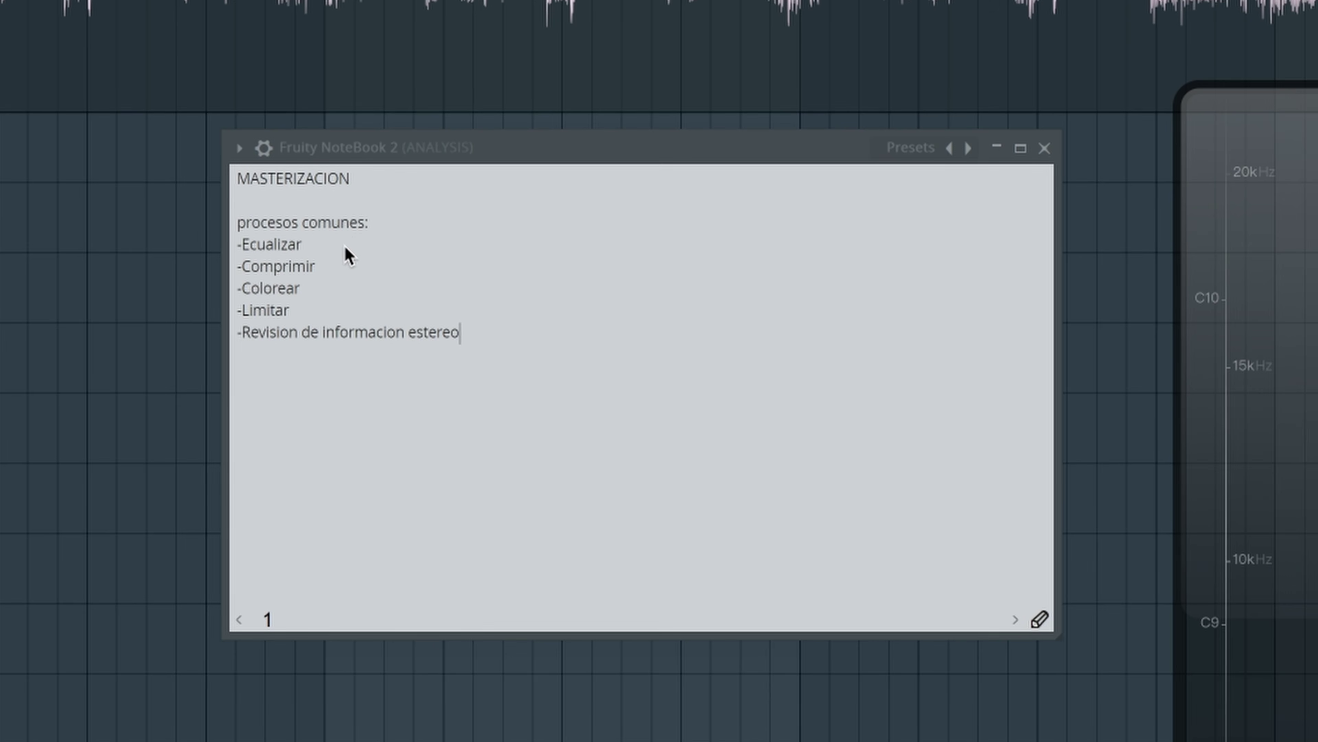
Step: Review the notebook's list of common mastering processes, from equalizing and compressing to checking stereo information
{"action": "left_click", "coordinate": [586, 168]}
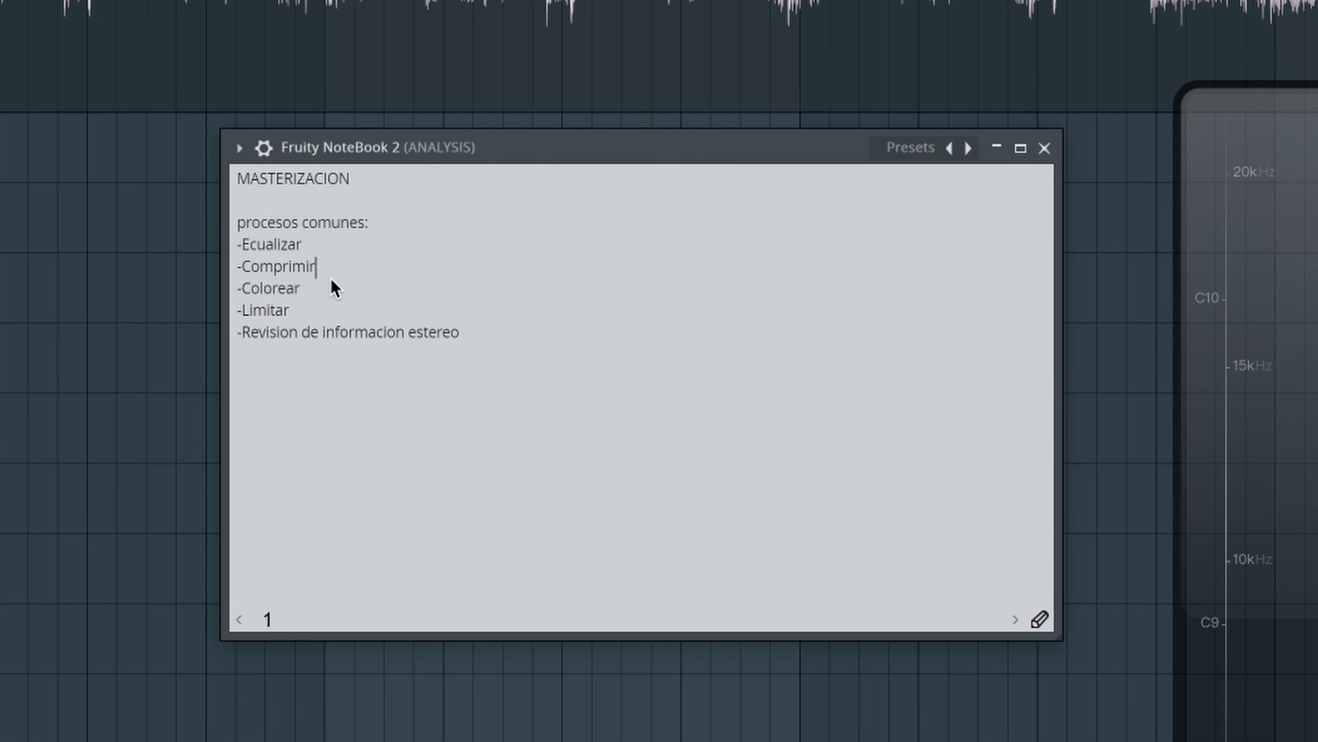
{"action": "left_click", "coordinate": [322, 289]}
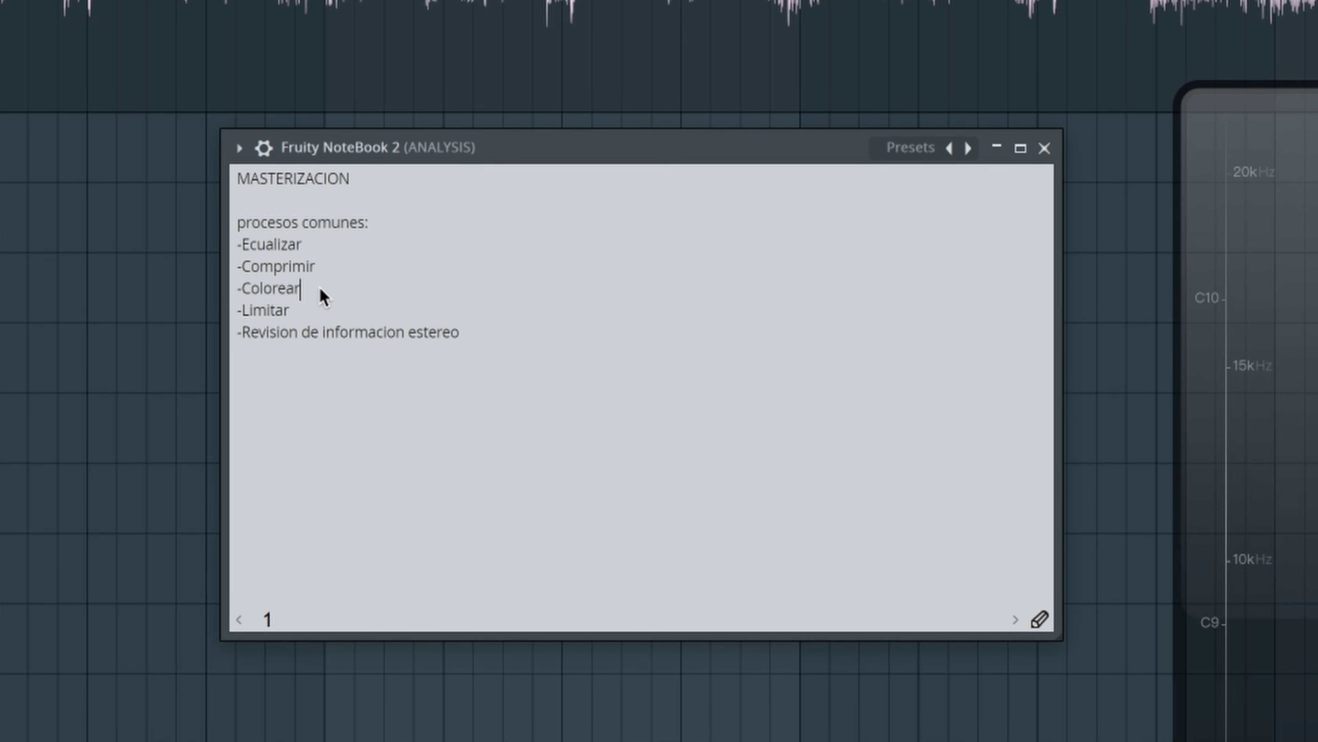
{"action": "left_click", "coordinate": [291, 310]}
{"action": "left_click", "coordinate": [492, 338]}
{"action": "left_click_drag", "start_coordinate": [1313, 738], "coordinate": [1307, 230]}
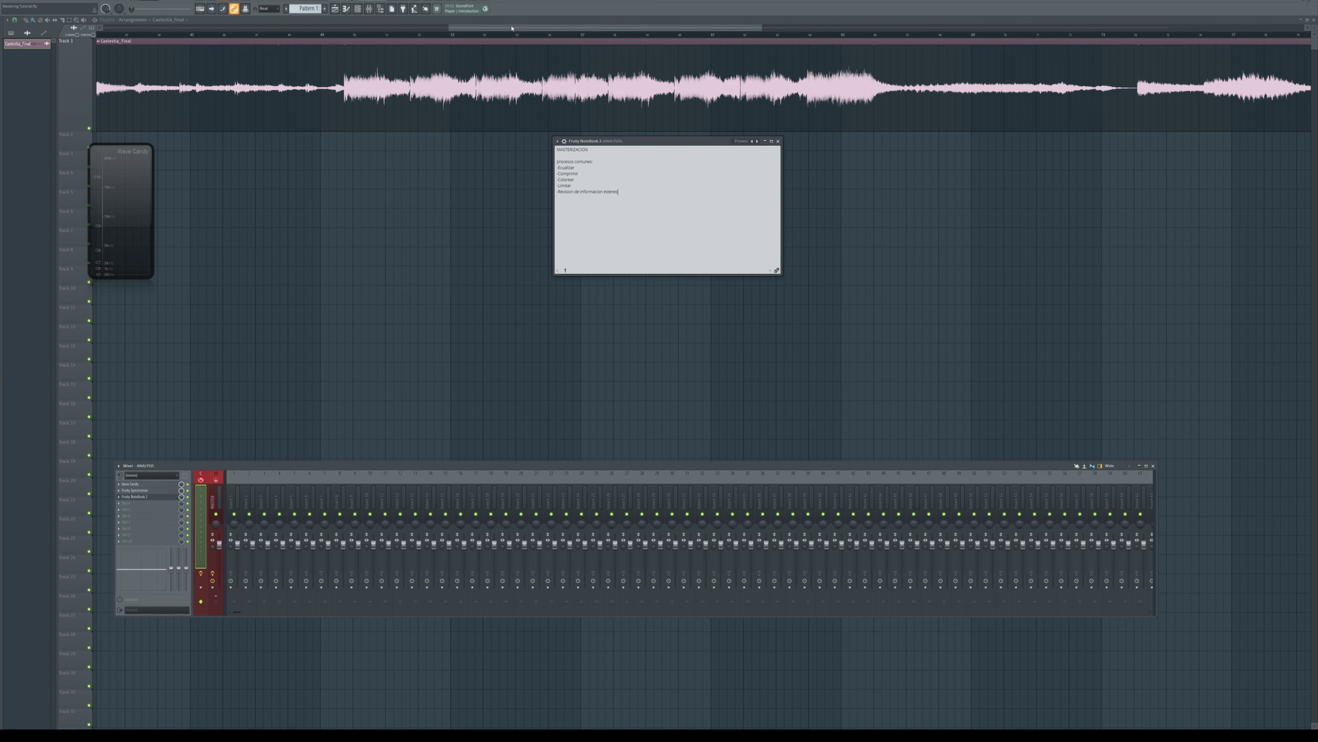
Step: Hide the mixer and collapse the Fruity NoteBook 2 window to leave the playlist clear
{"action": "key", "text": "F9"}
{"action": "scroll", "coordinate": [512, 28], "scroll_direction": "down", "scroll_amount": 5}
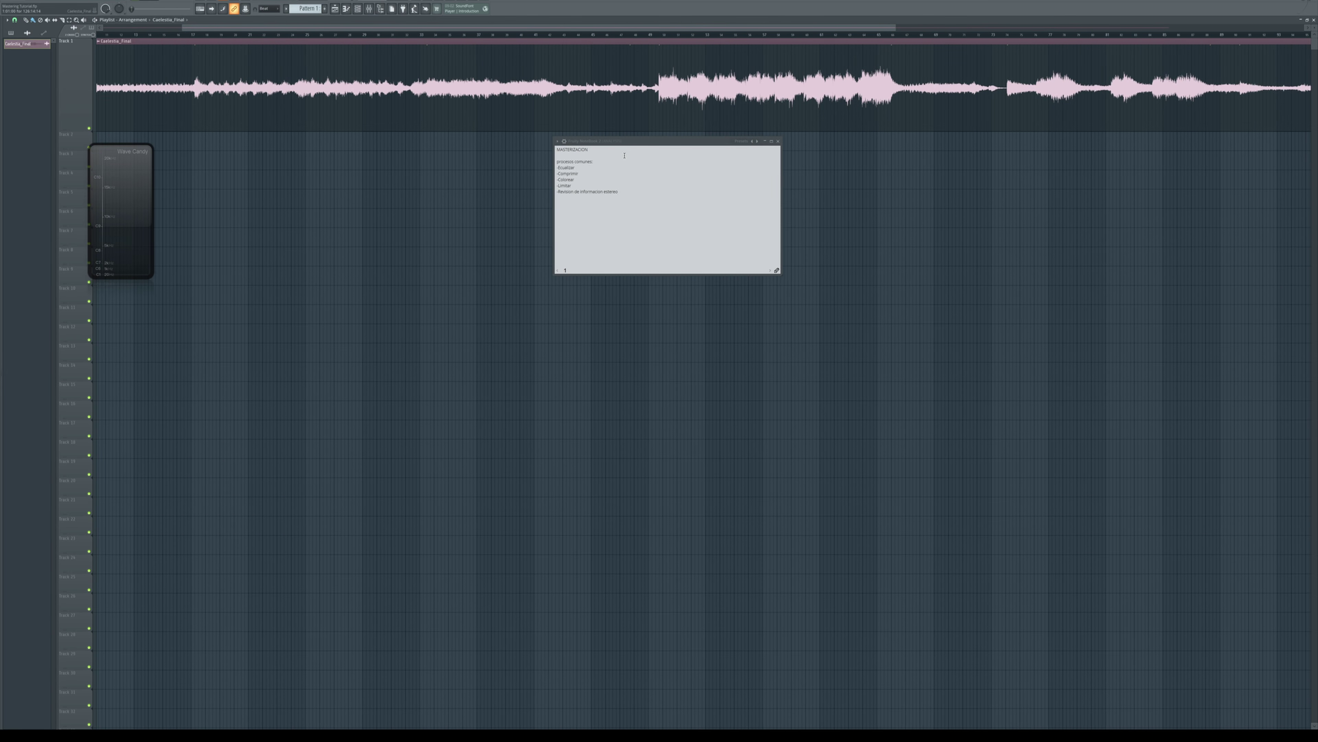
{"action": "left_click_drag", "start_coordinate": [634, 145], "coordinate": [634, 148]}
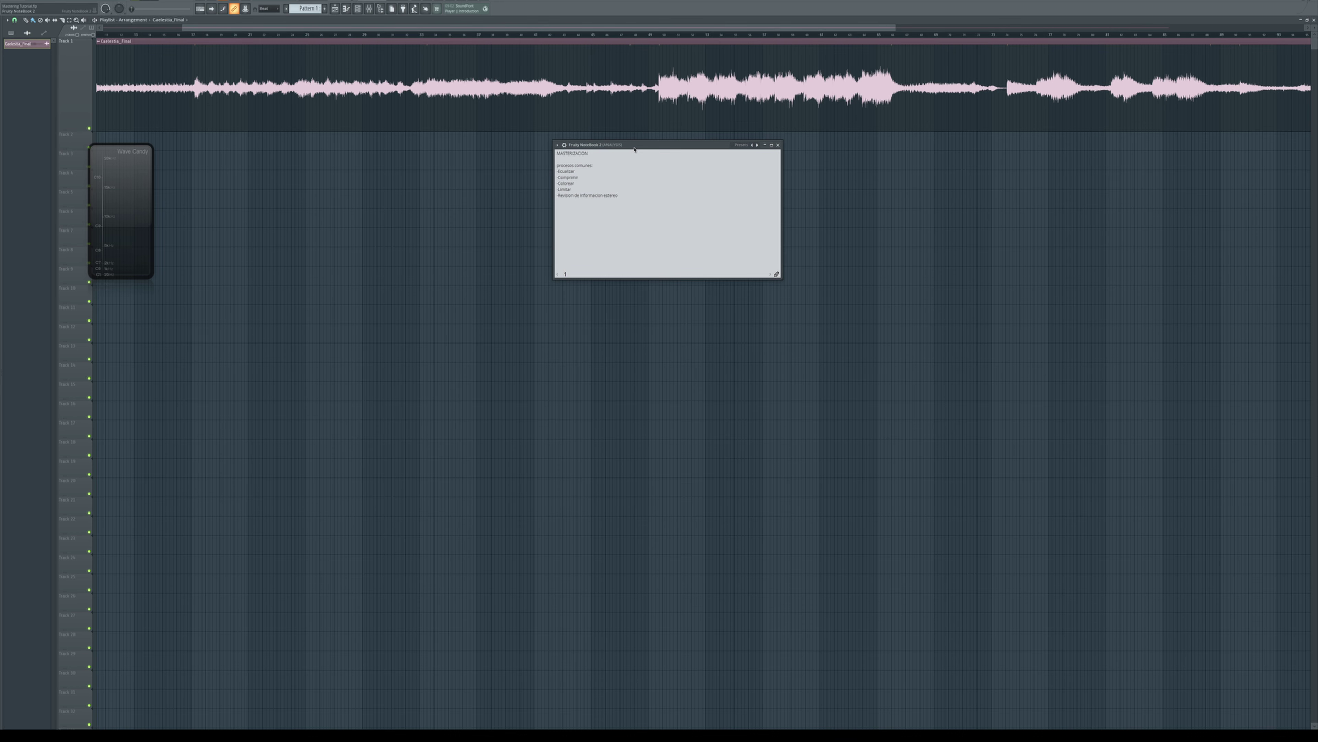
{"action": "left_click", "coordinate": [765, 146]}
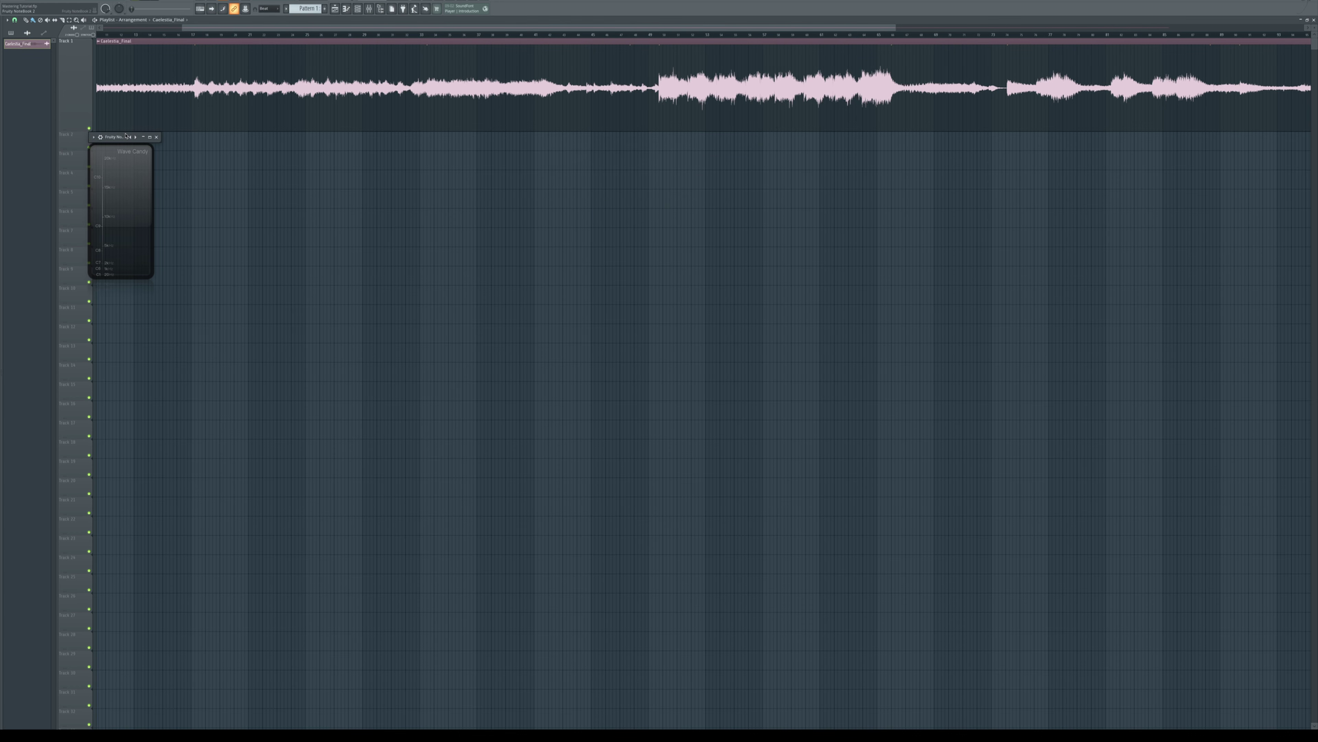
Step: Show the channel rack and mixer, and open Fruity parametric EQ 2 from the Master track
{"action": "left_click", "coordinate": [360, 10]}
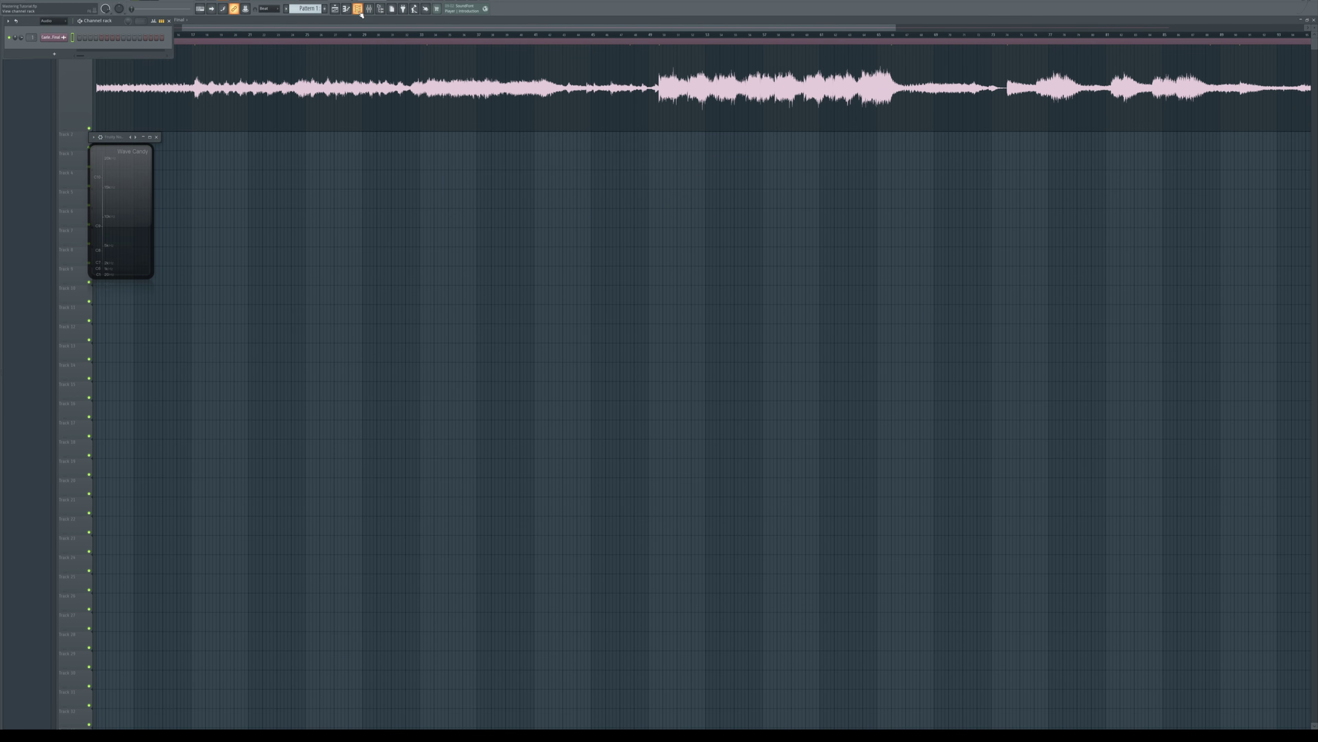
{"action": "left_click", "coordinate": [368, 10]}
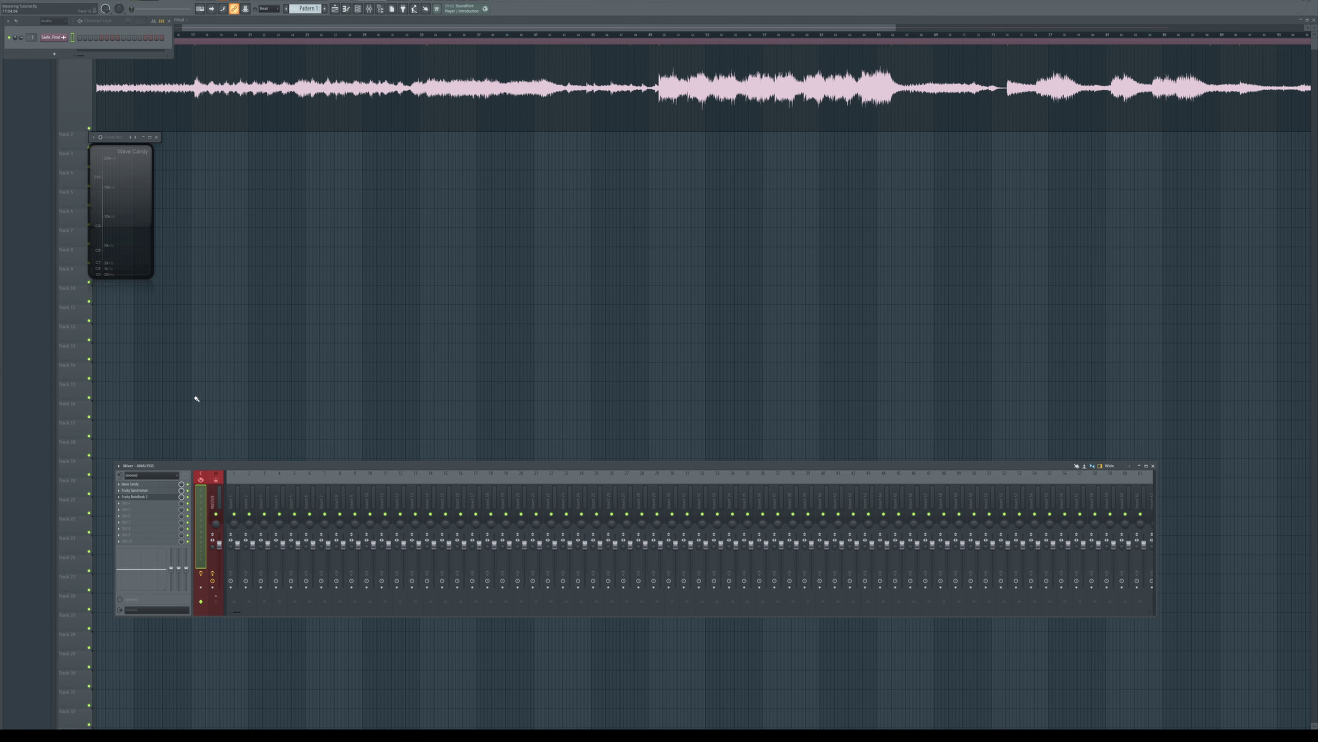
{"action": "left_click", "coordinate": [212, 495]}
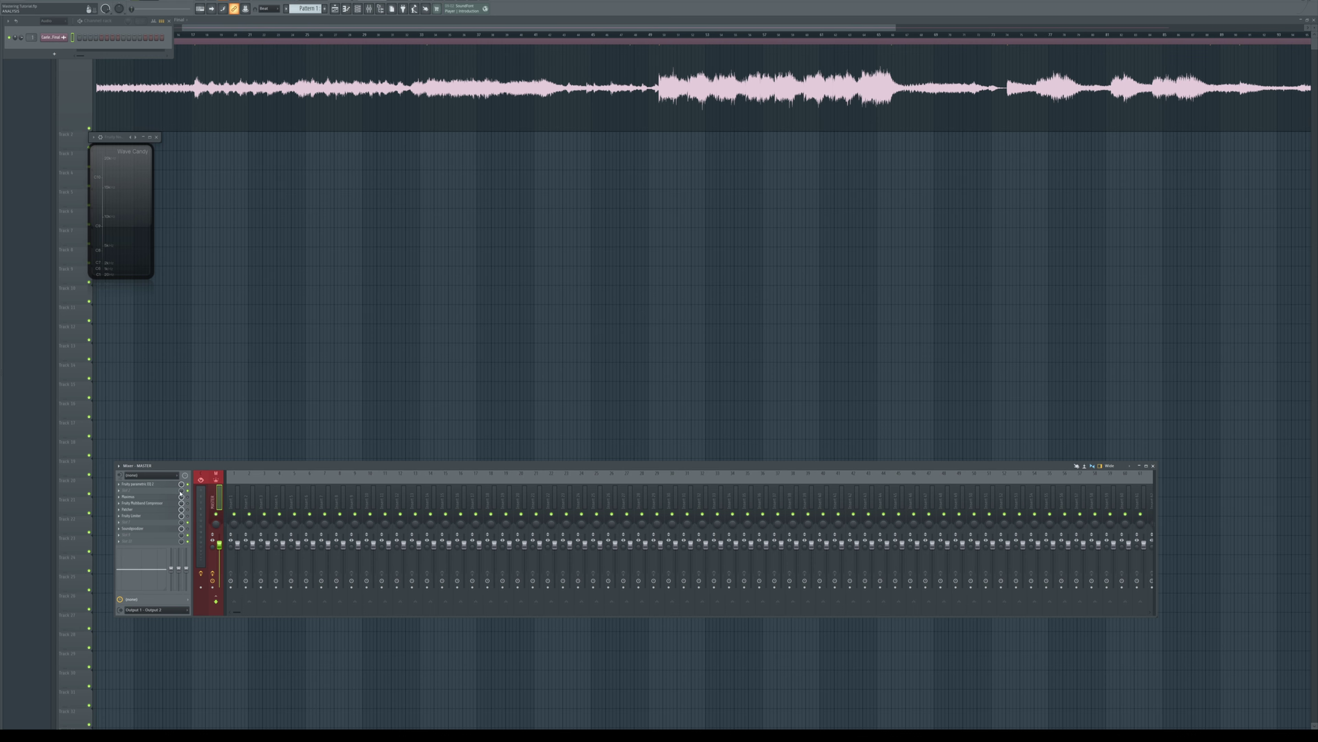
{"action": "left_click", "coordinate": [151, 483]}
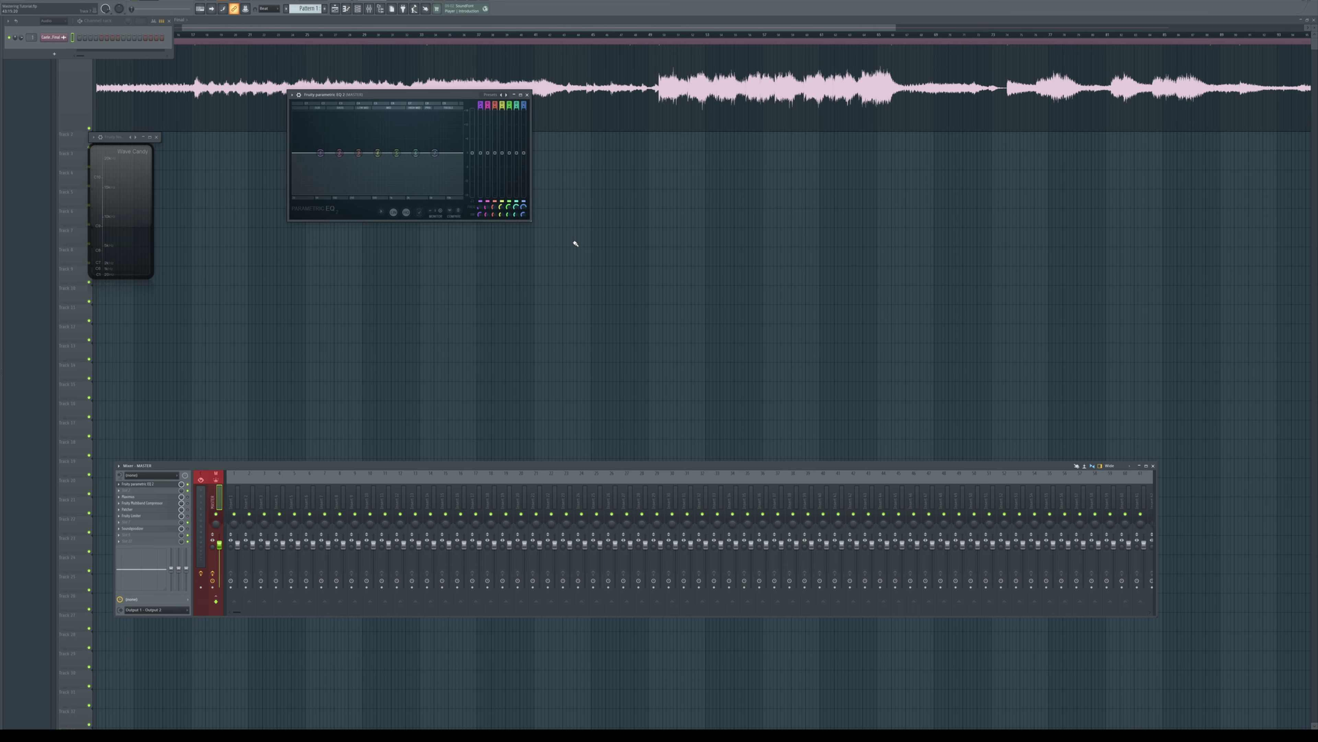
Step: Enlarge the equalizer window and move the mixer below it
{"action": "left_click_drag", "start_coordinate": [530, 222], "coordinate": [1036, 575]}
{"action": "left_click_drag", "start_coordinate": [999, 466], "coordinate": [1071, 525]}
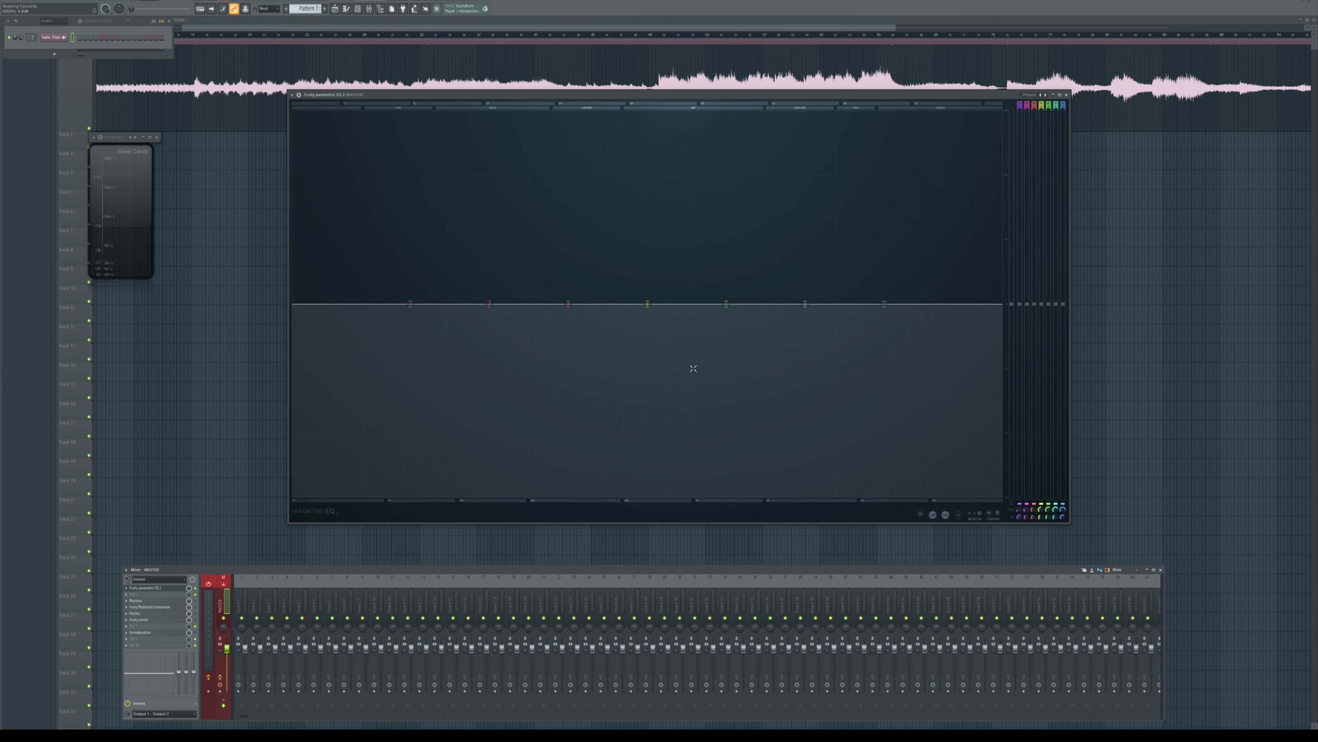
Step: Check the equalizer's LIN option and set its heatmap position to Full
{"action": "left_click", "coordinate": [933, 515]}
{"action": "left_click", "coordinate": [936, 517]}
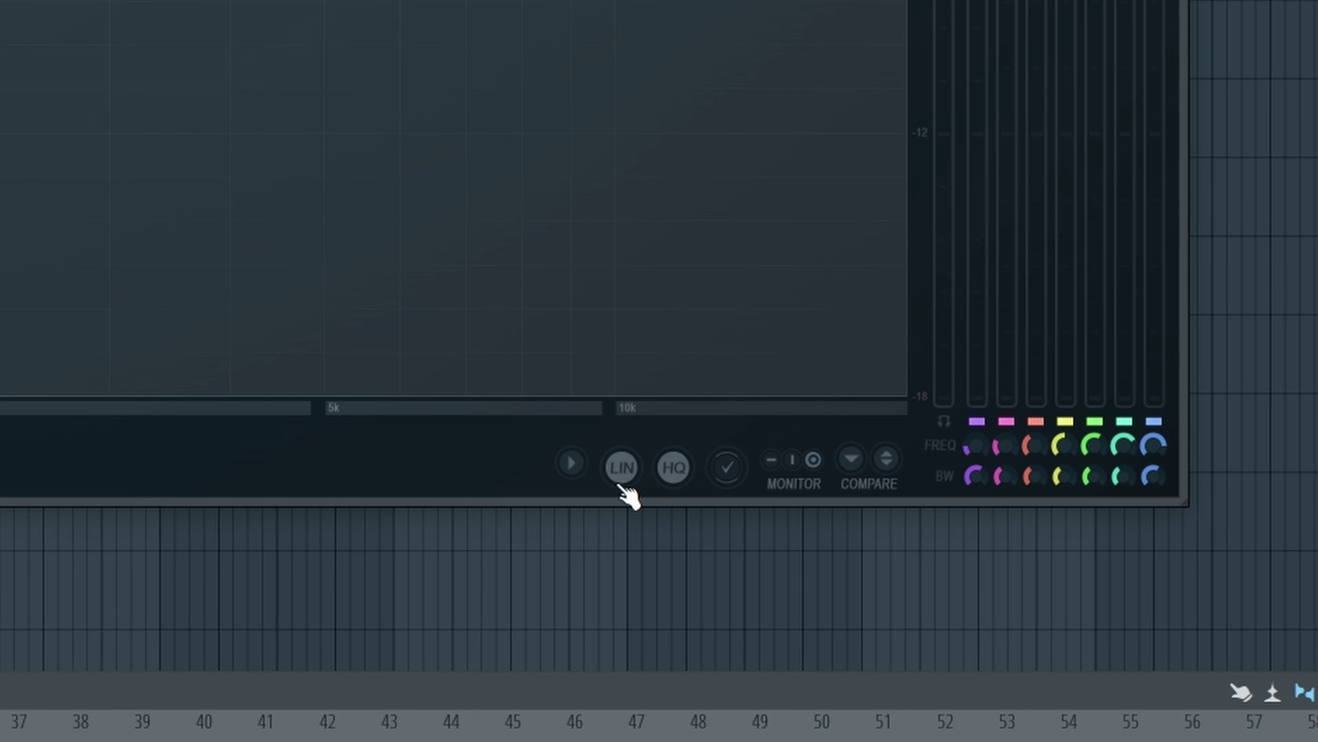
{"action": "left_click", "coordinate": [572, 462]}
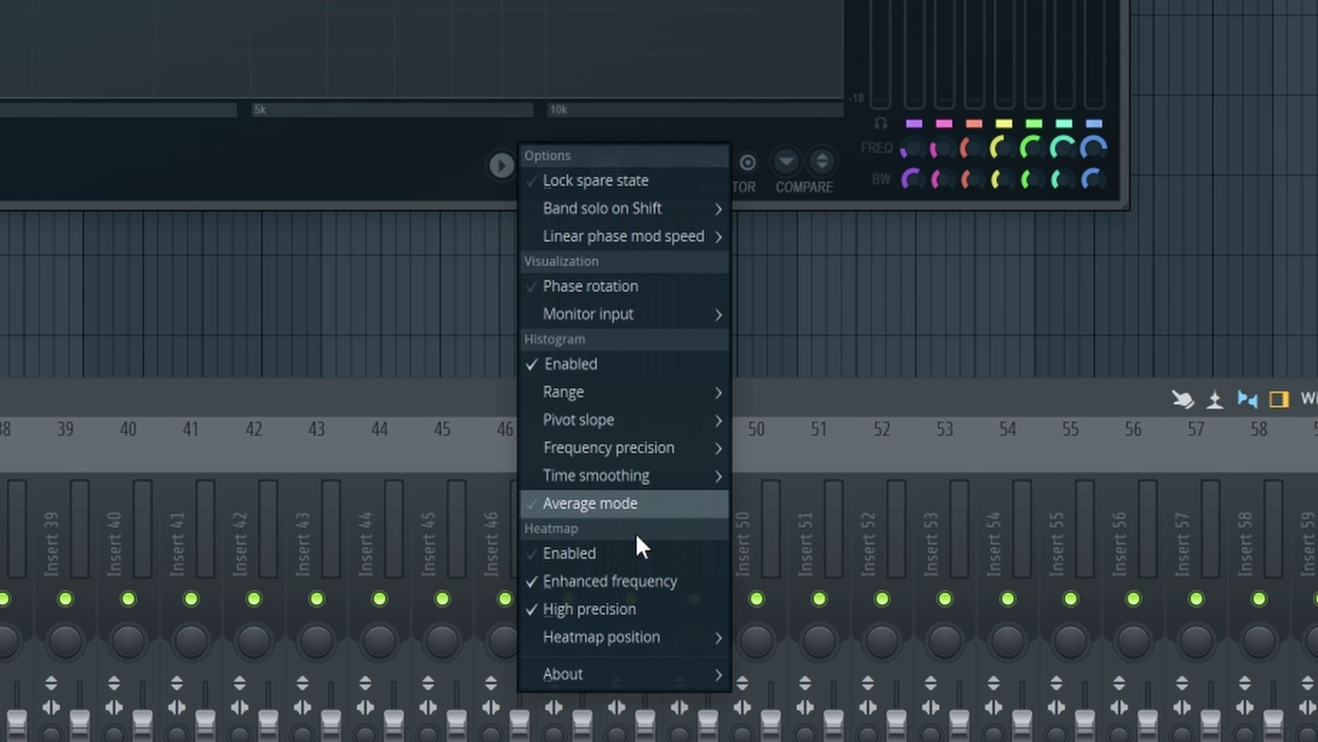
{"action": "mouse_move", "coordinate": [563, 642]}
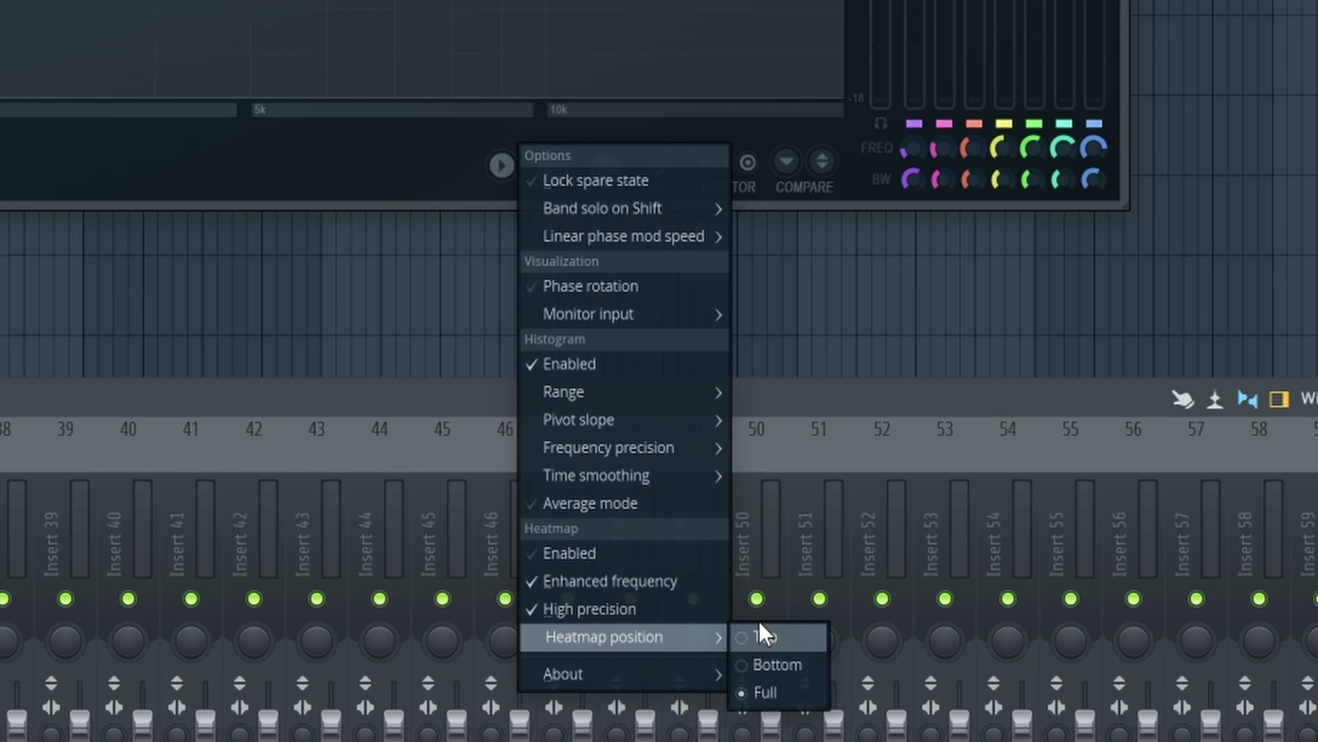
{"action": "left_click", "coordinate": [800, 701]}
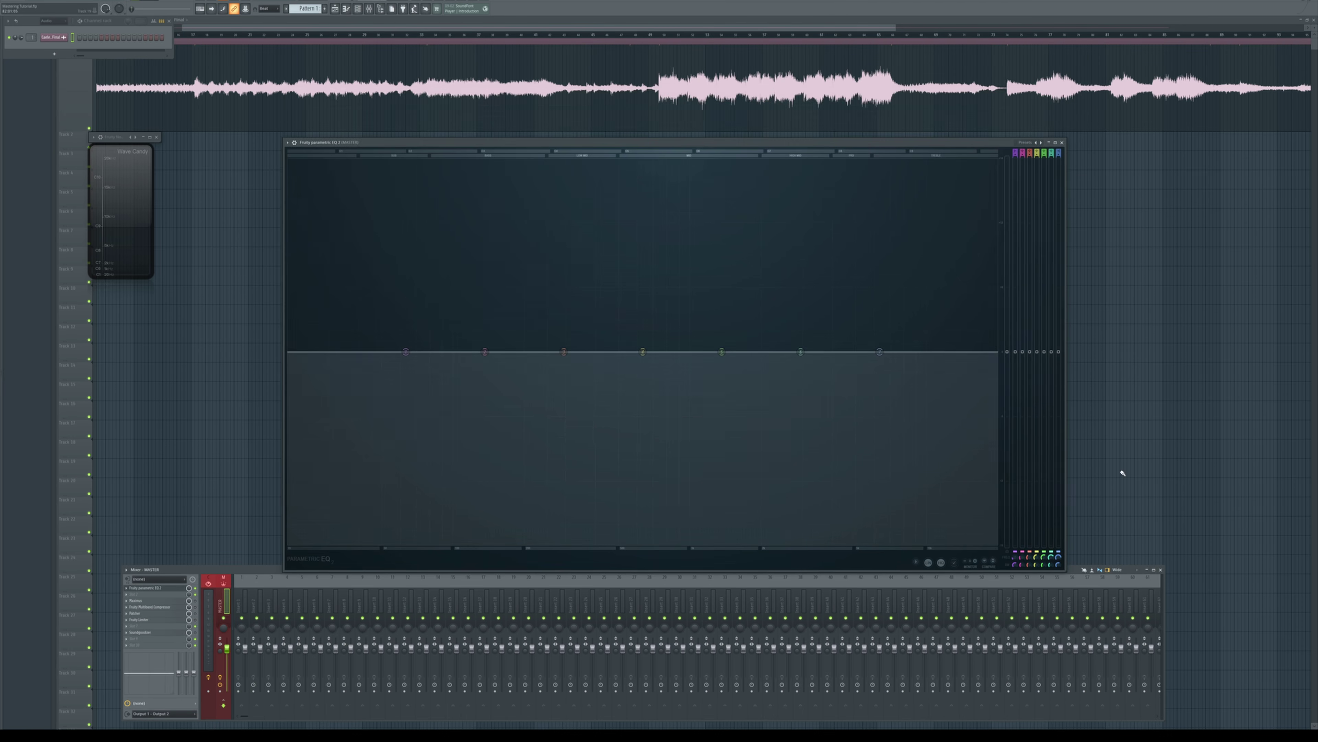
Step: Close the mixer, and move the channel rack aside before hiding it
{"action": "left_click", "coordinate": [1161, 570]}
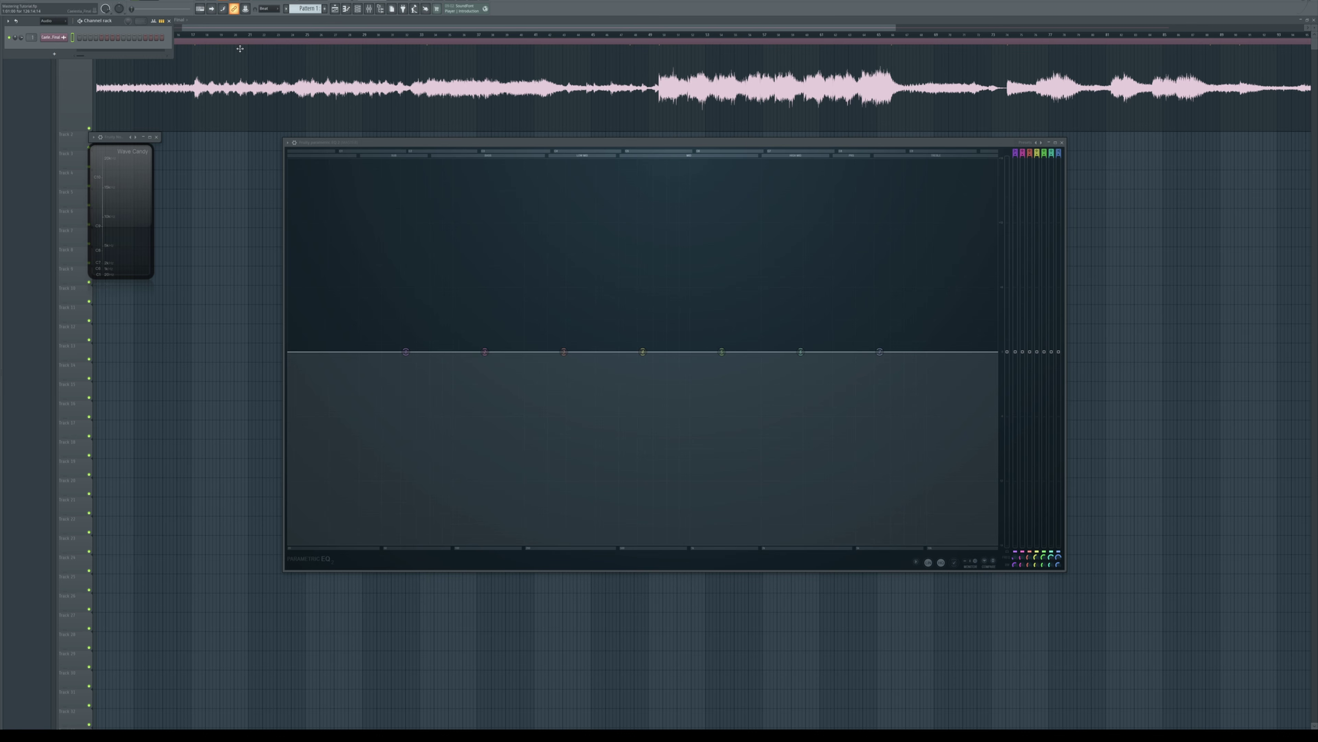
{"action": "left_click_drag", "start_coordinate": [26, 22], "coordinate": [125, 335]}
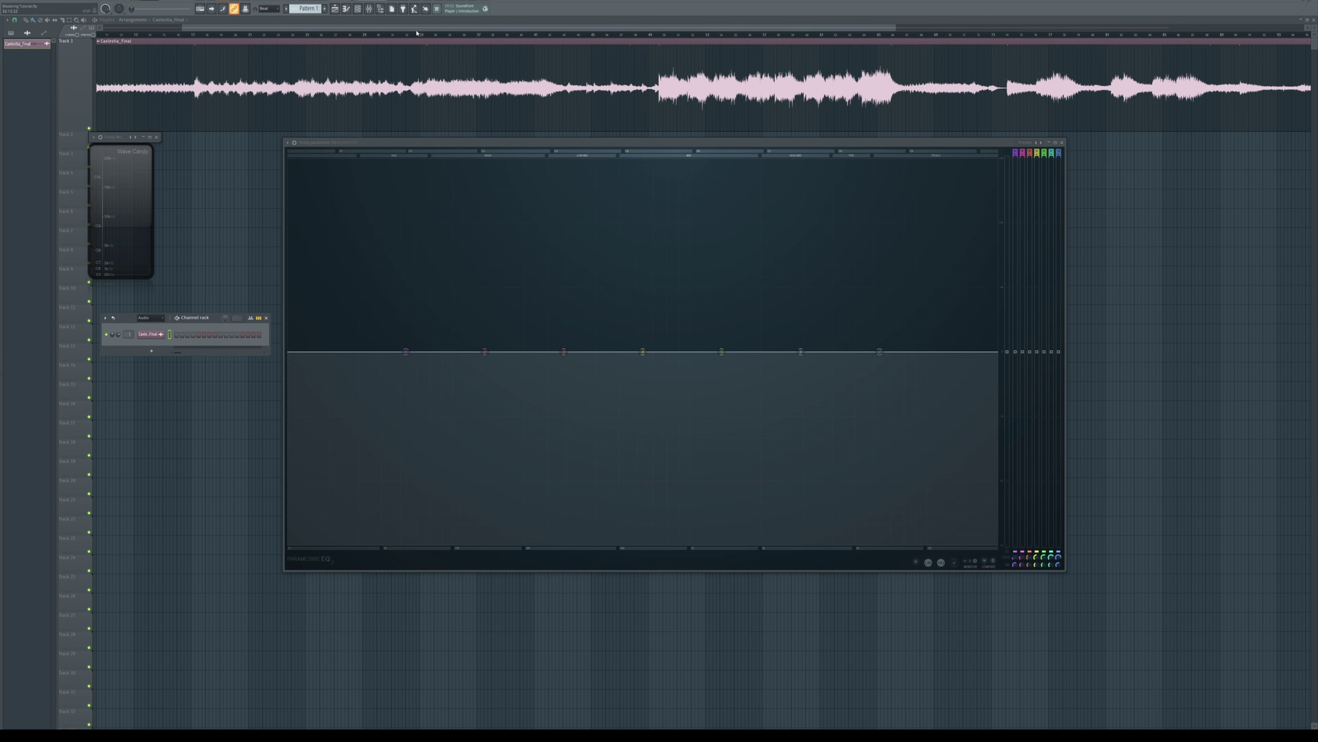
{"action": "key", "text": "F6"}
Step: Select the song's long loud middle section in the playlist as the playback range
{"action": "scroll", "coordinate": [419, 47], "scroll_direction": "up", "scroll_amount": 3}
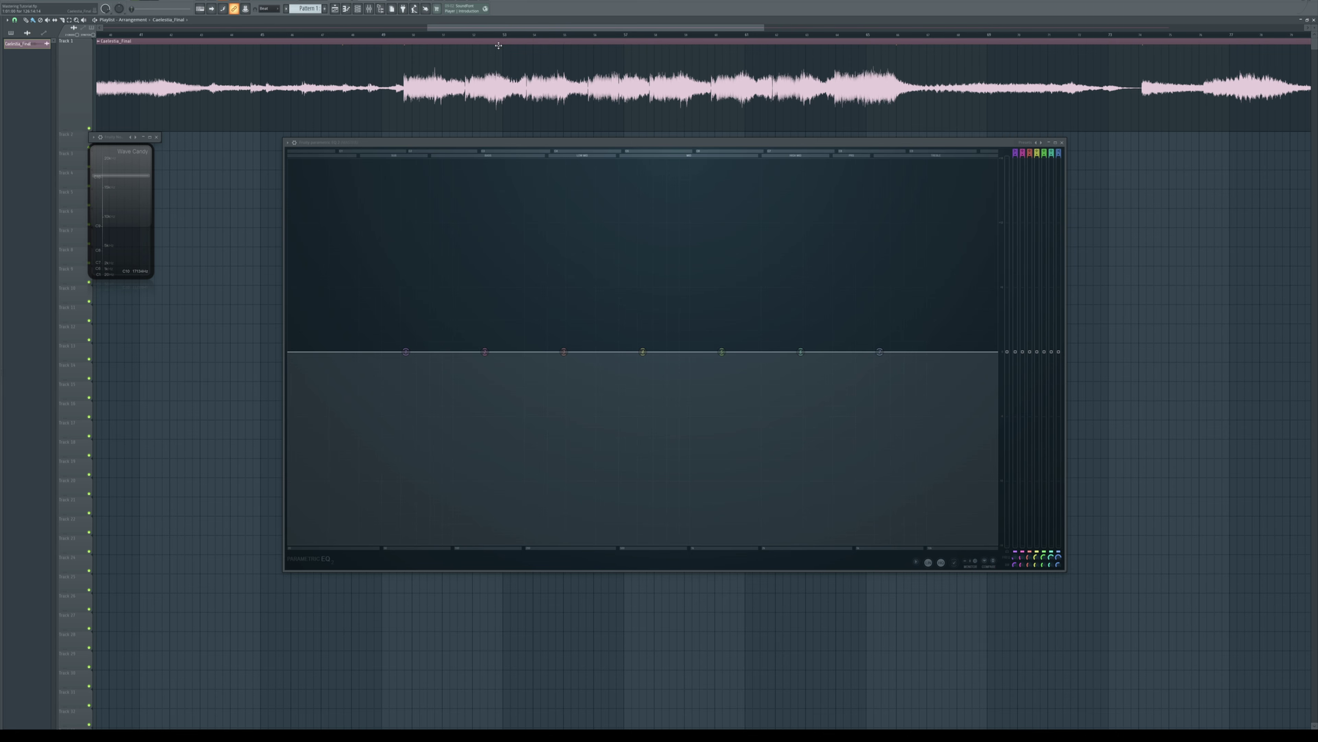
{"action": "scroll", "coordinate": [592, 34], "scroll_direction": "down", "scroll_amount": 3}
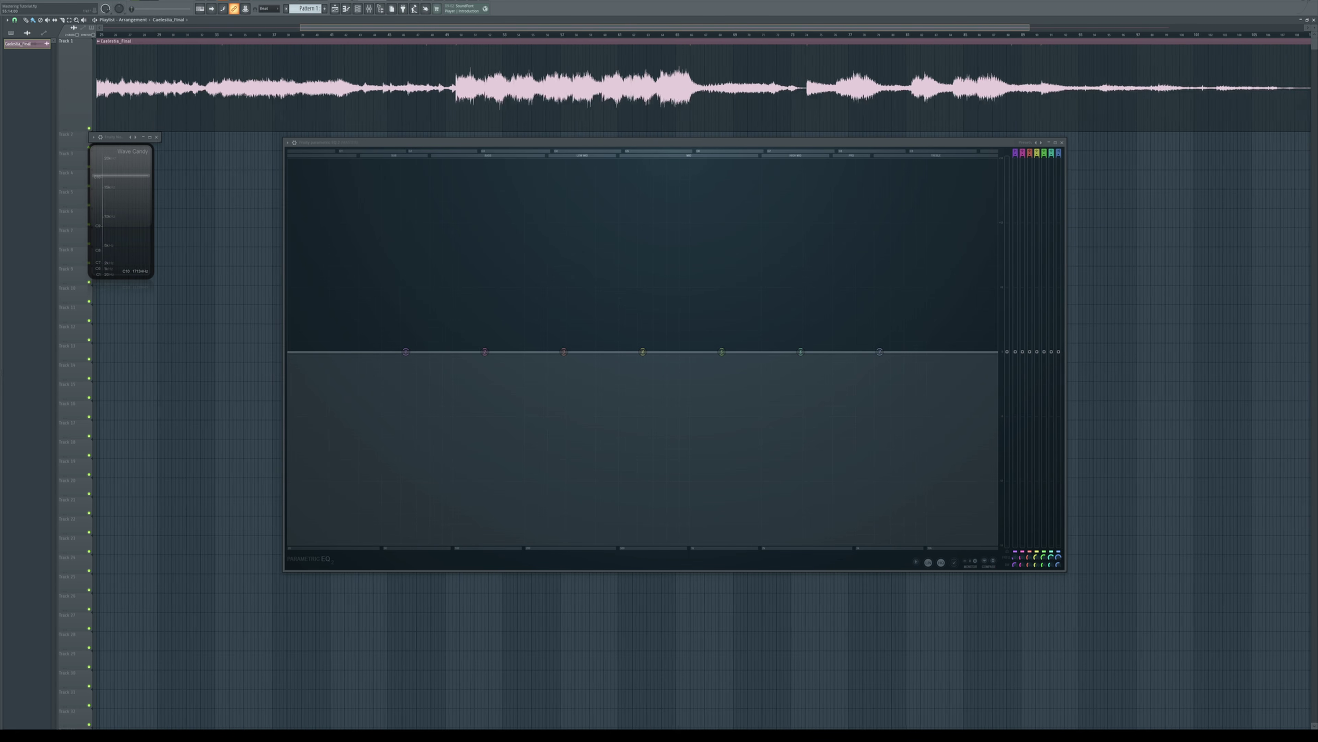
{"action": "scroll", "coordinate": [418, 35], "scroll_direction": "up", "scroll_amount": 3}
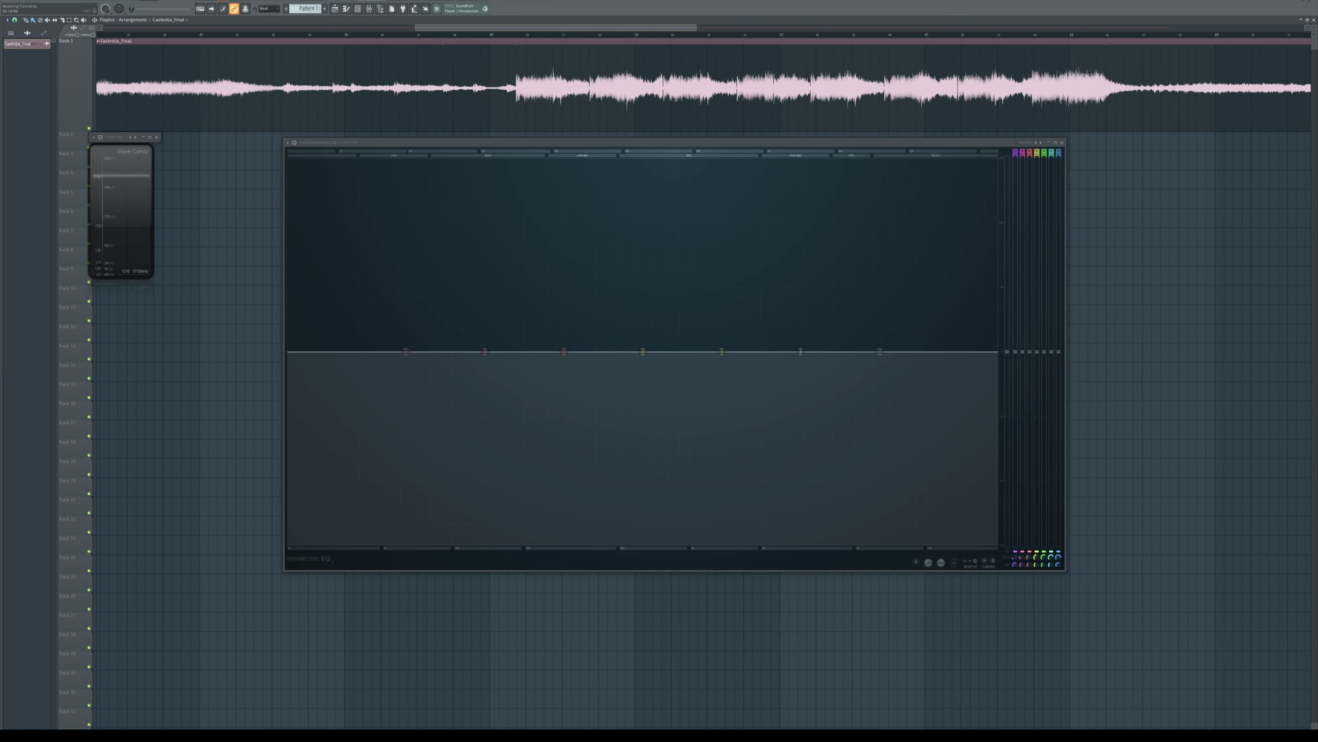
{"action": "scroll", "coordinate": [700, 34], "scroll_direction": "down", "scroll_amount": 2}
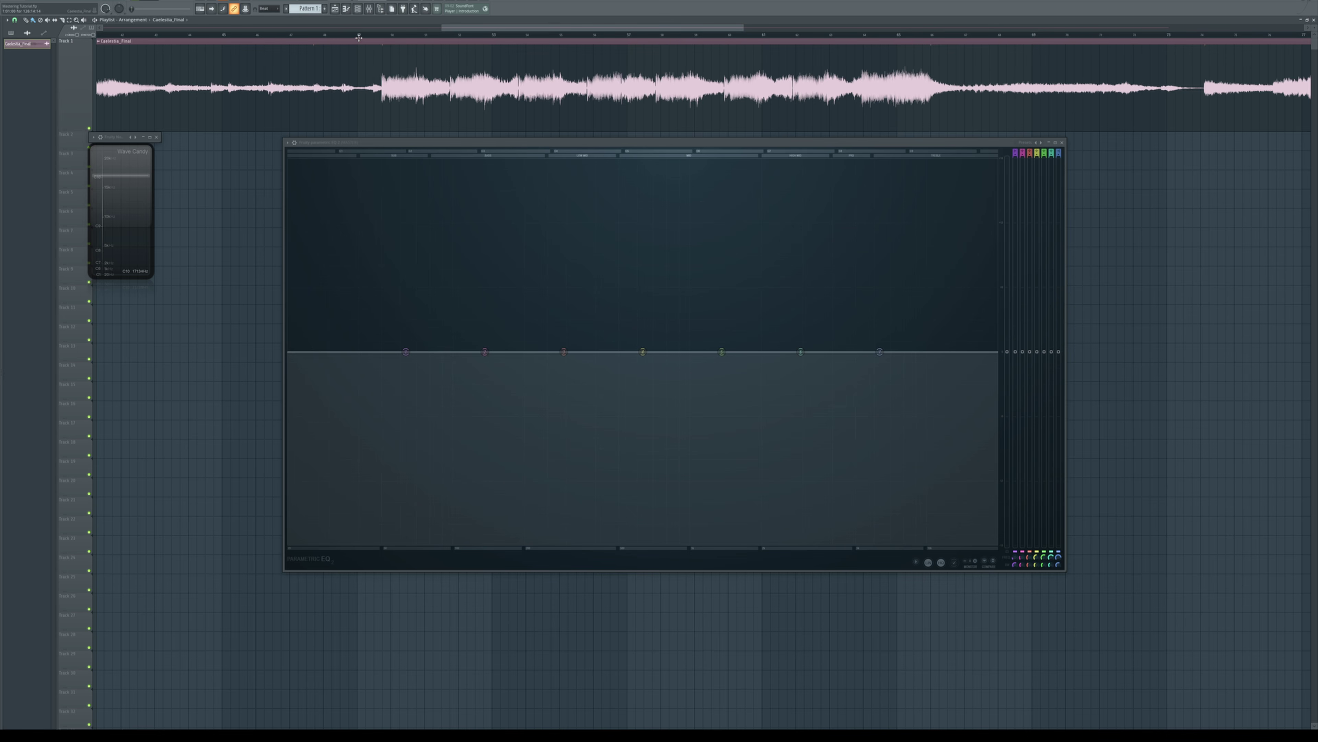
{"action": "left_click_drag", "start_coordinate": [359, 38], "coordinate": [957, 75]}
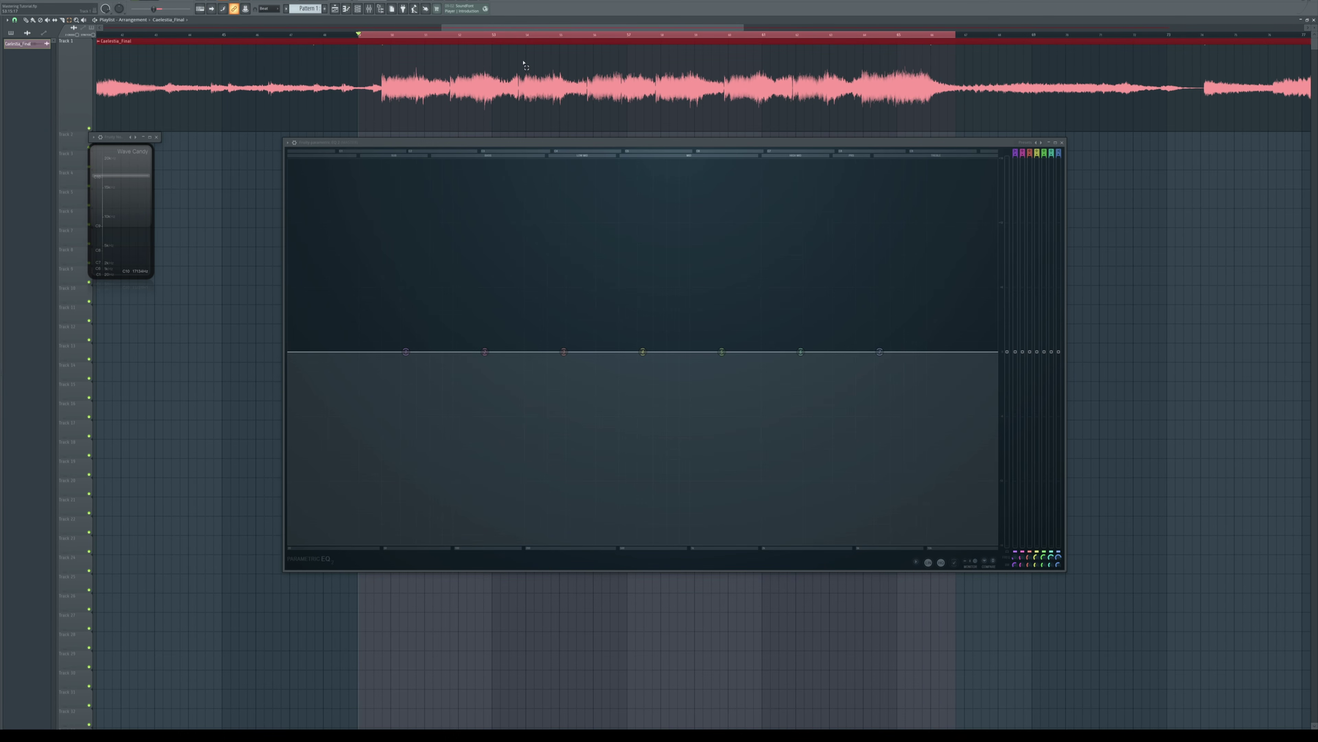
Step: Move the equalizer clear of the waveform, play the selected section and enable the equalizer's heatmap
{"action": "left_click_drag", "start_coordinate": [523, 144], "coordinate": [471, 161]}
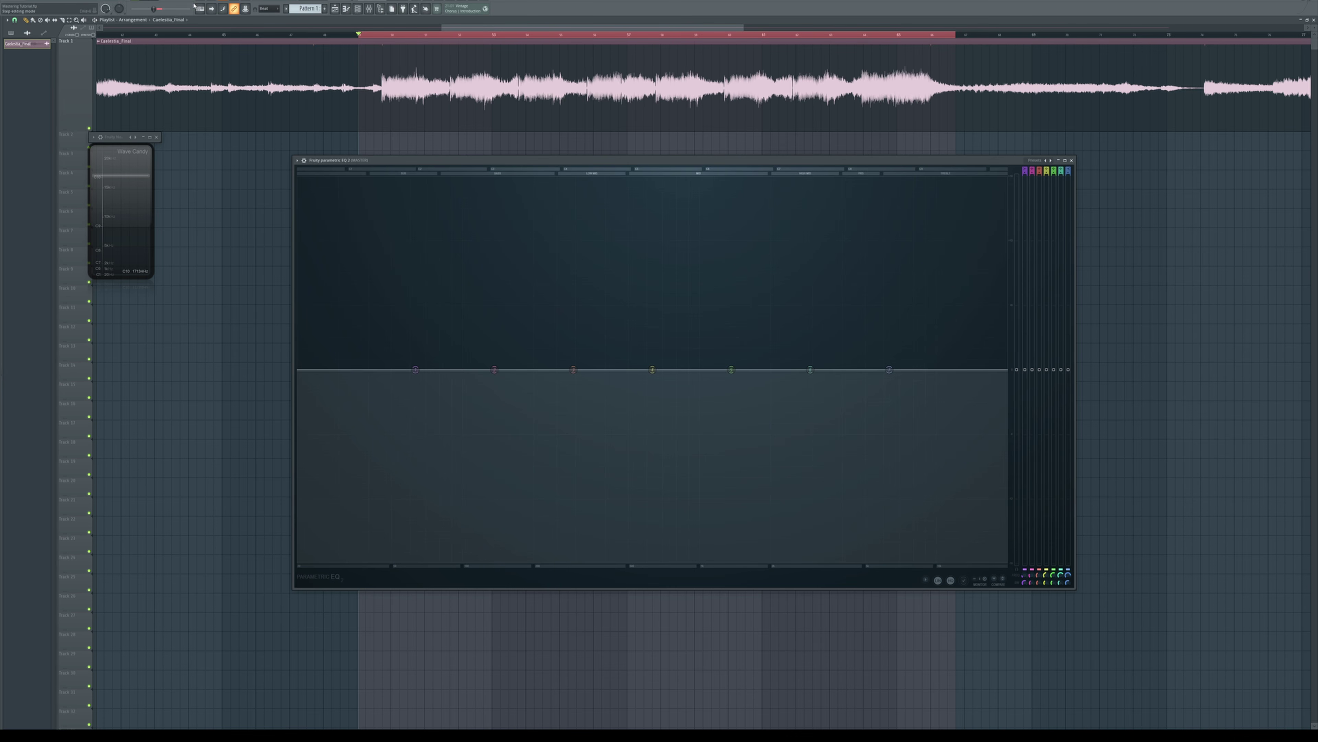
{"action": "key", "text": "space"}
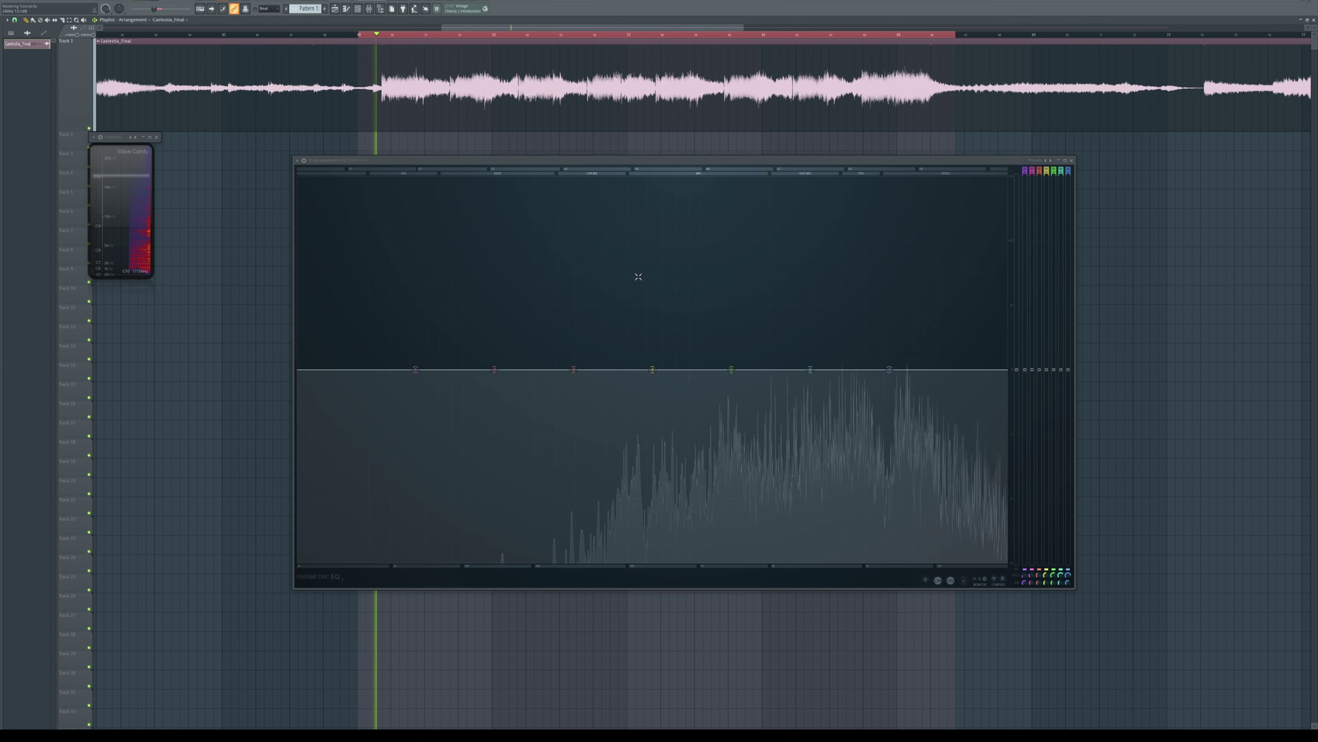
{"action": "left_click", "coordinate": [927, 580]}
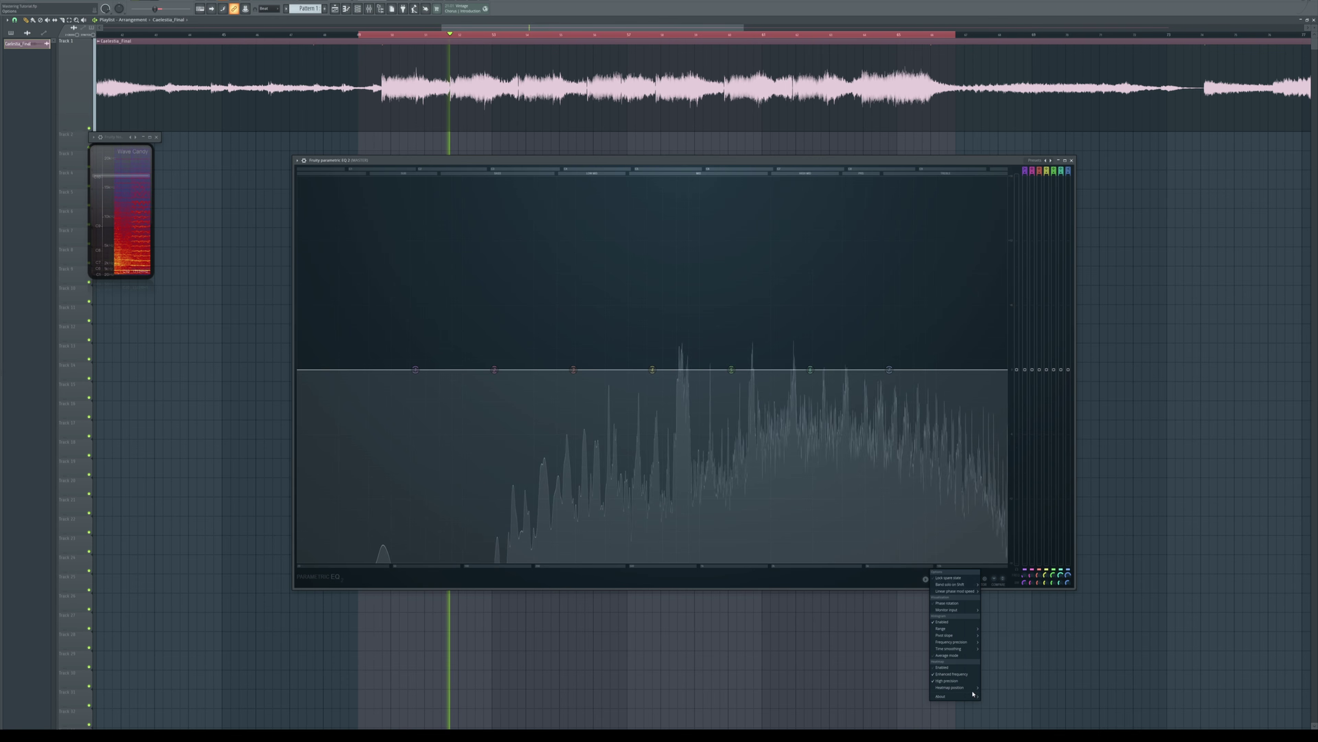
{"action": "left_click", "coordinate": [950, 666]}
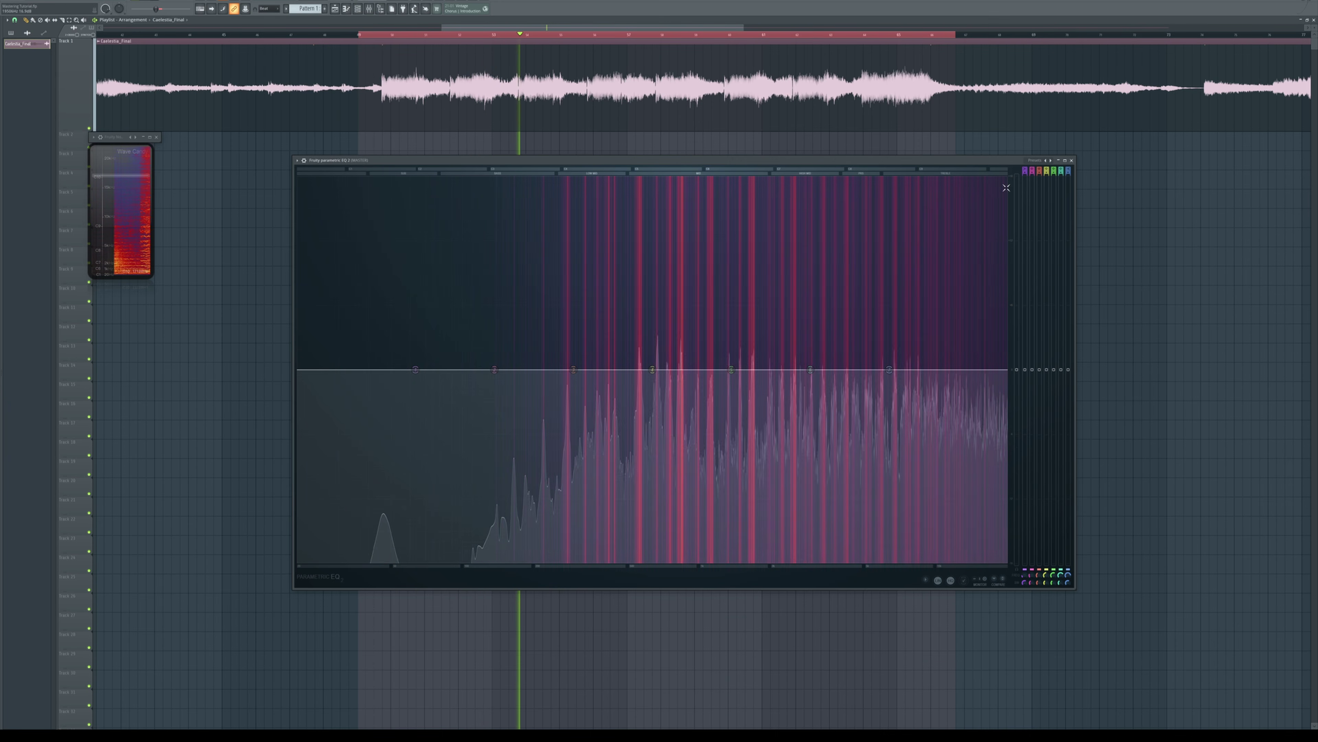
Step: Load a low- and high-cut preset in the equalizer and raise the low-cut frequency slightly while listening to the section
{"action": "left_click", "coordinate": [1046, 160]}
{"action": "left_click", "coordinate": [1064, 190]}
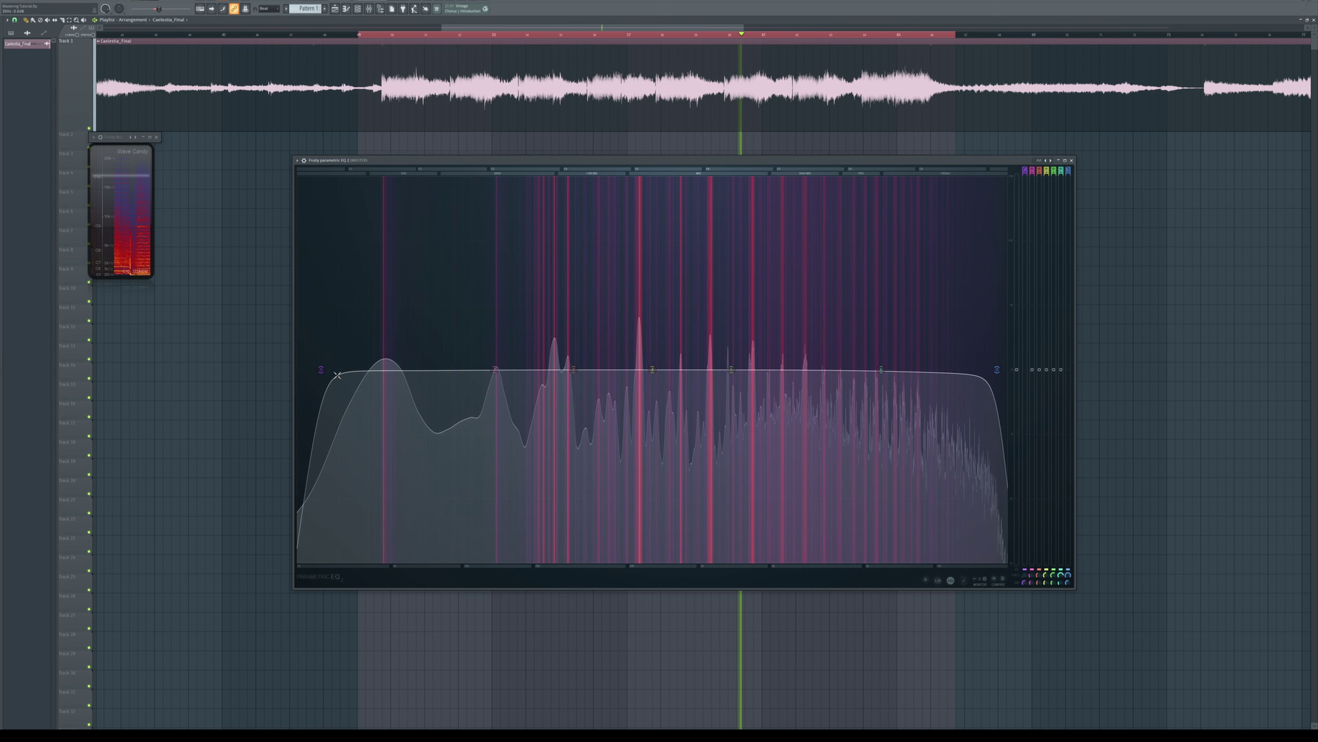
{"action": "mouse_move", "coordinate": [321, 369]}
{"action": "left_mouse_down"}
{"action": "mouse_move", "coordinate": [365, 369]}
{"action": "mouse_move", "coordinate": [346, 369]}
{"action": "left_mouse_up"}
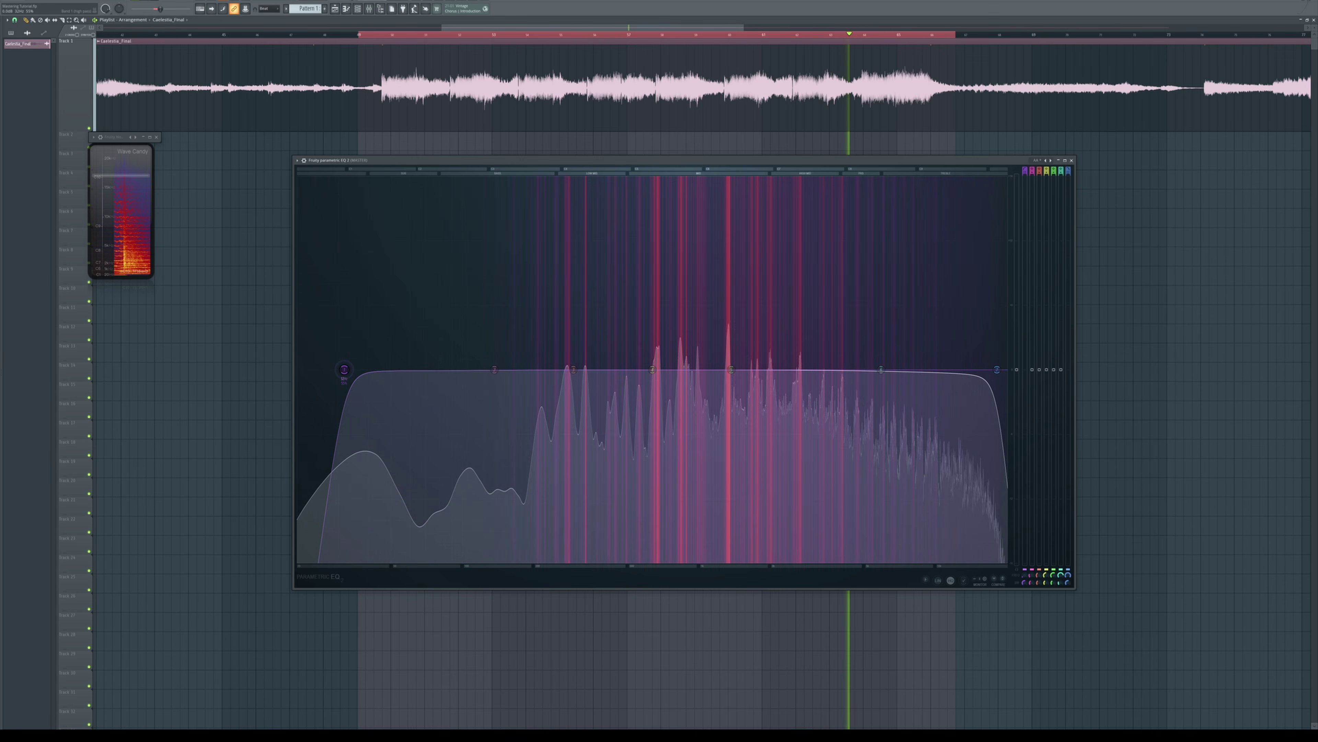
{"action": "left_click_drag", "start_coordinate": [345, 369], "coordinate": [340, 369]}
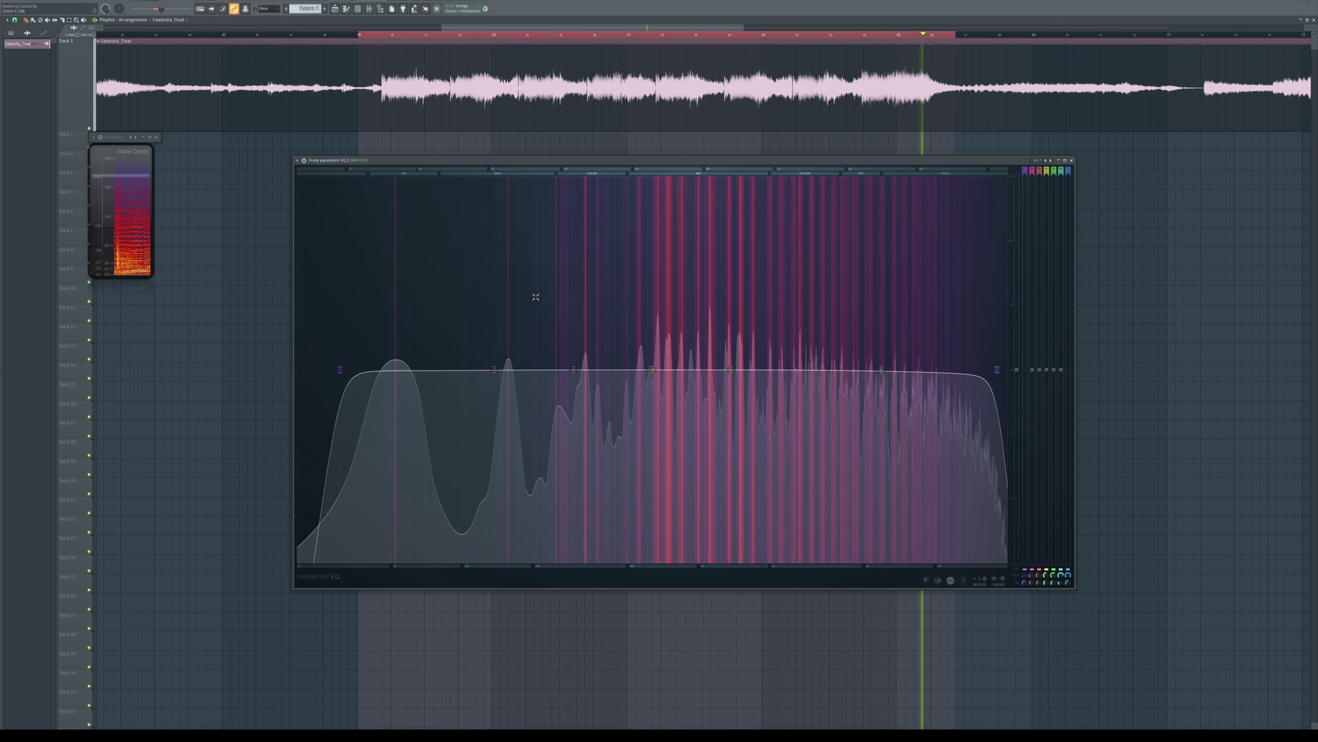
{"action": "key", "text": "space"}
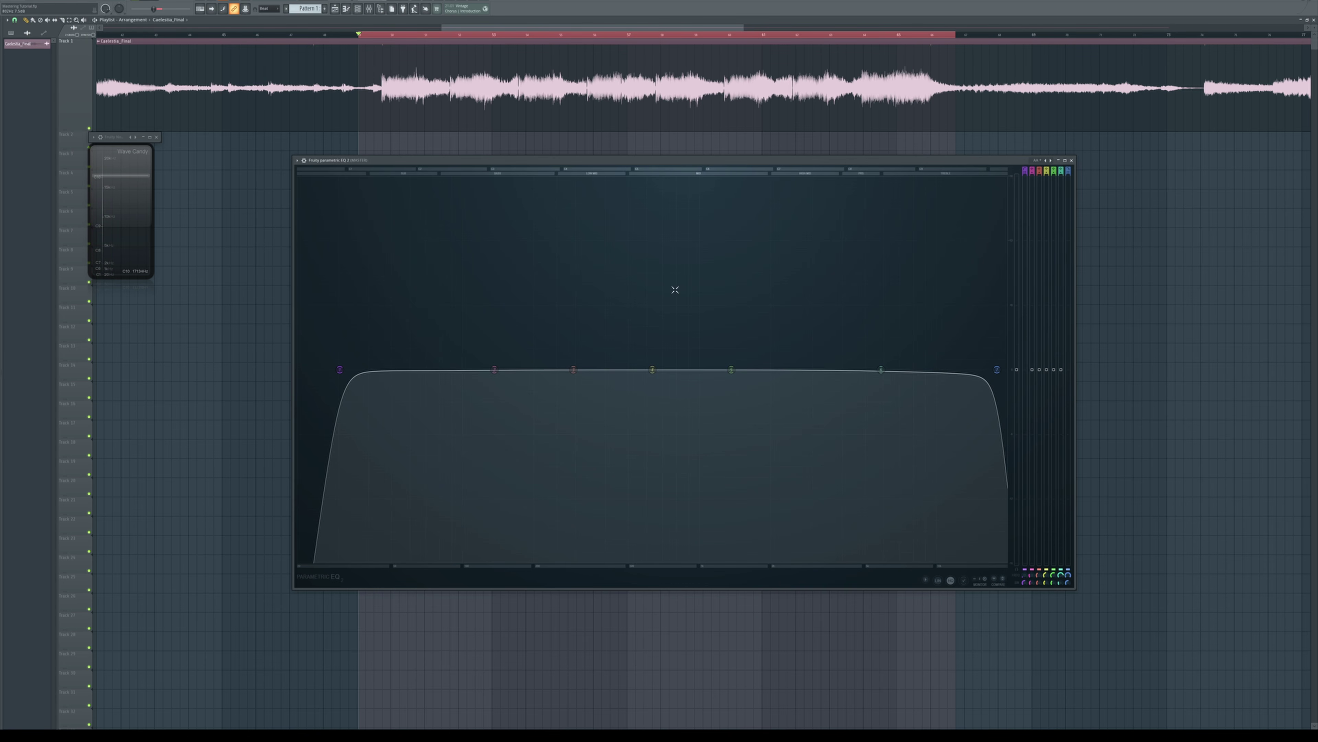
Step: Lower the equalizer's high-cut band to a point below 5 kHz
{"action": "left_click", "coordinate": [1050, 160]}
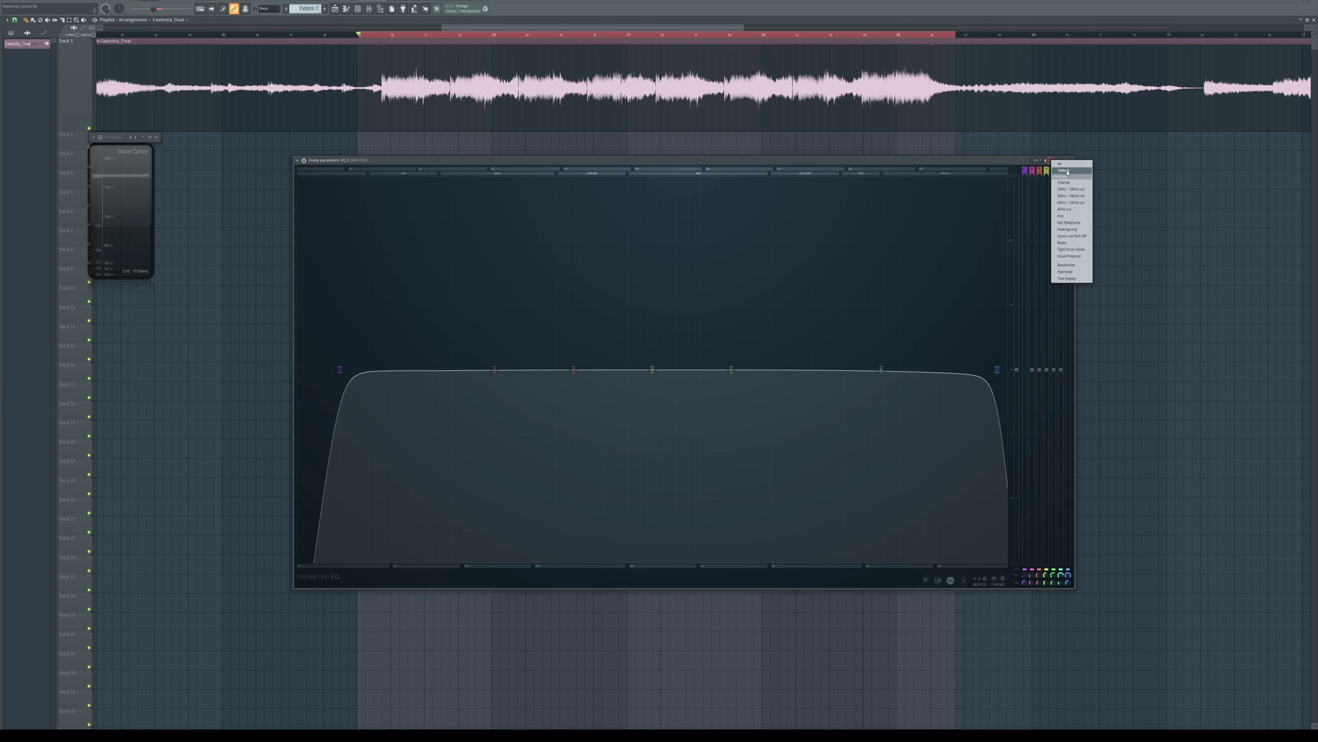
{"action": "left_click", "coordinate": [1016, 177]}
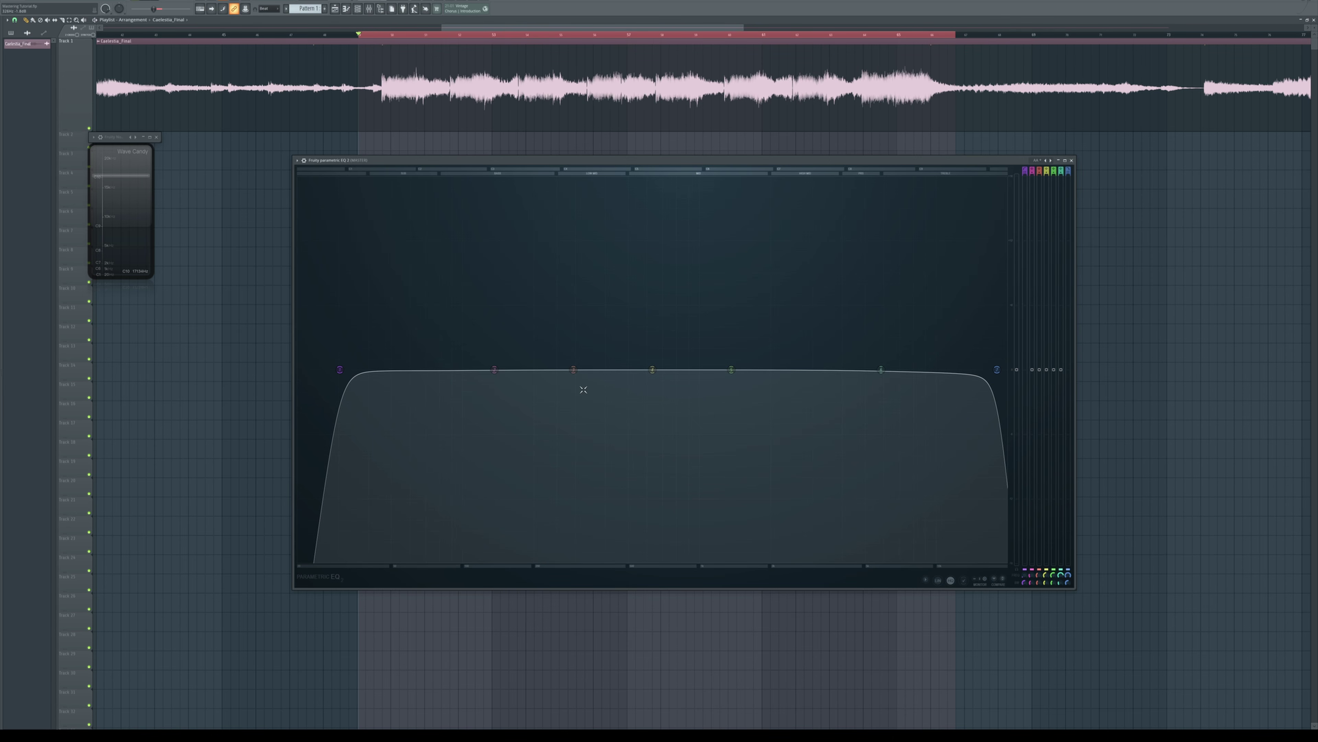
{"action": "left_click_drag", "start_coordinate": [997, 369], "coordinate": [802, 369]}
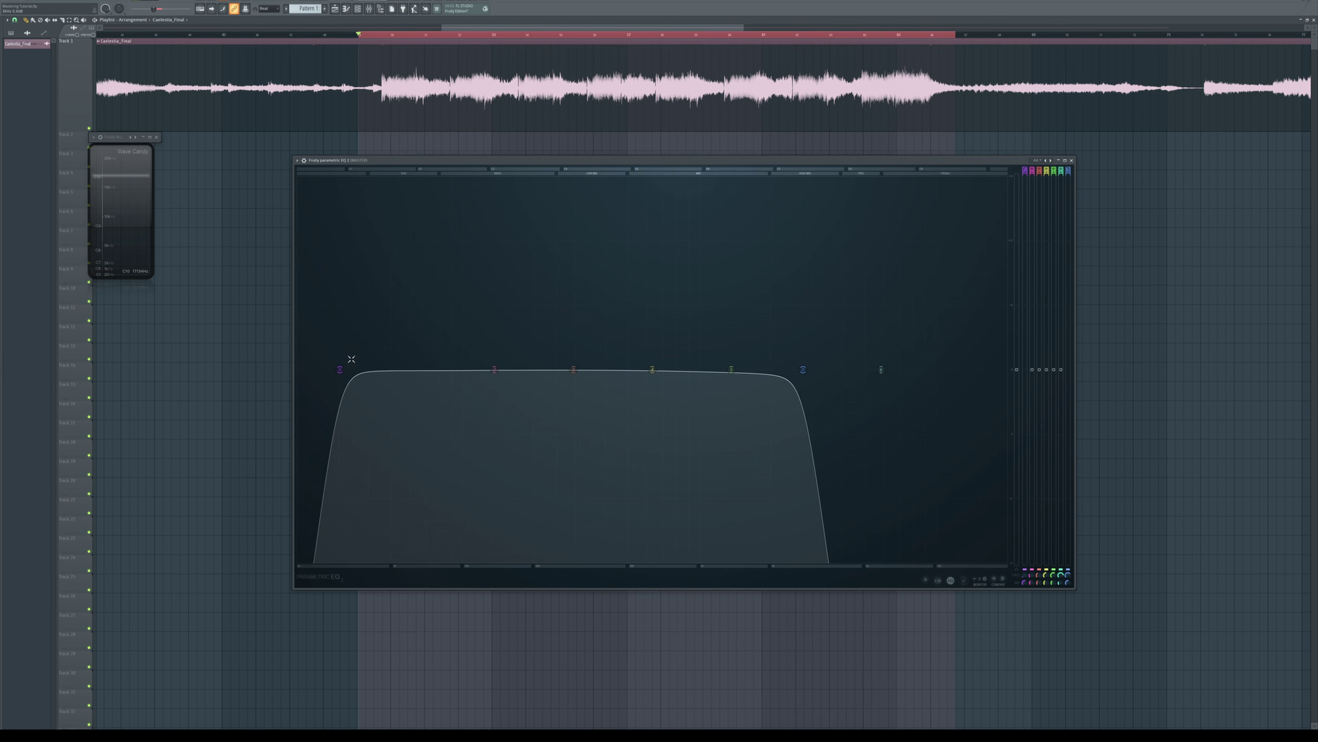
Step: Inspect the filter options of the equalizer's high-cut band and the filter type choices of the low-cut band
{"action": "right_click", "coordinate": [803, 369]}
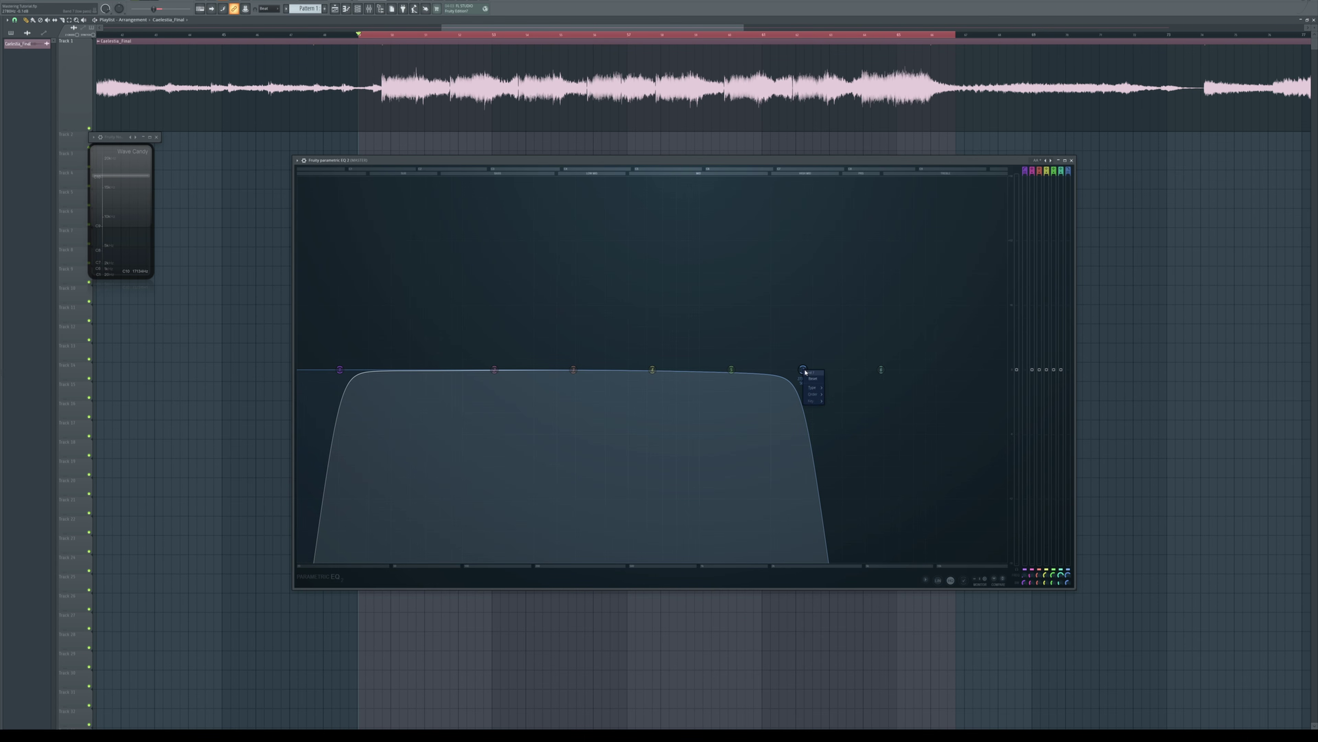
{"action": "mouse_move", "coordinate": [817, 395]}
{"action": "right_click", "coordinate": [339, 370]}
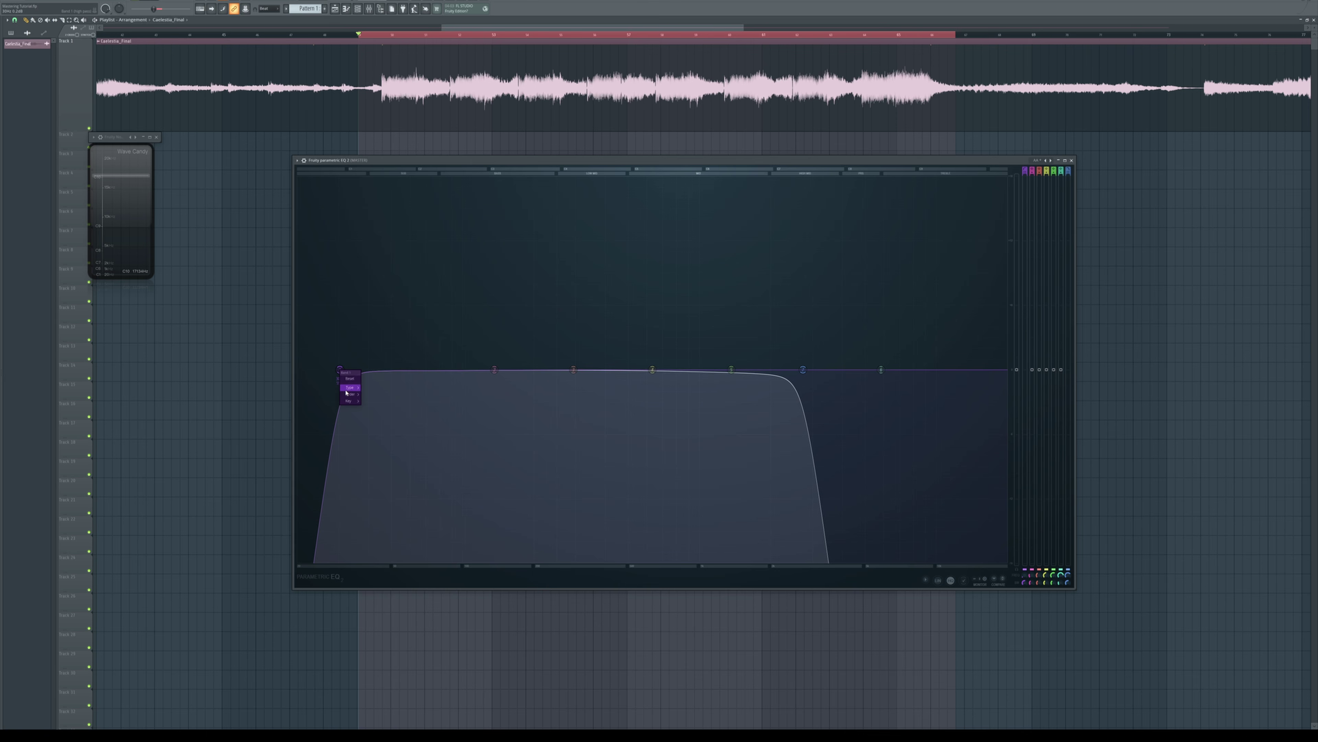
{"action": "mouse_move", "coordinate": [349, 388]}
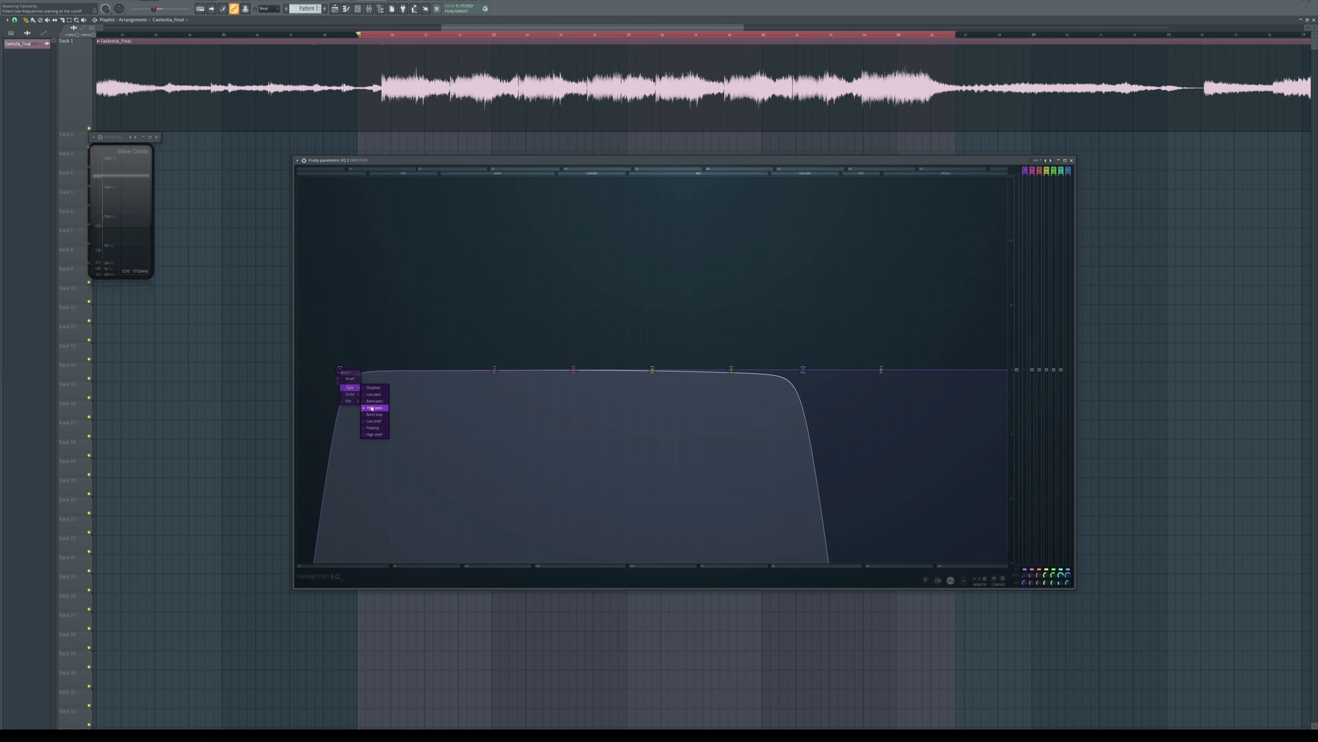
{"action": "left_click", "coordinate": [907, 386]}
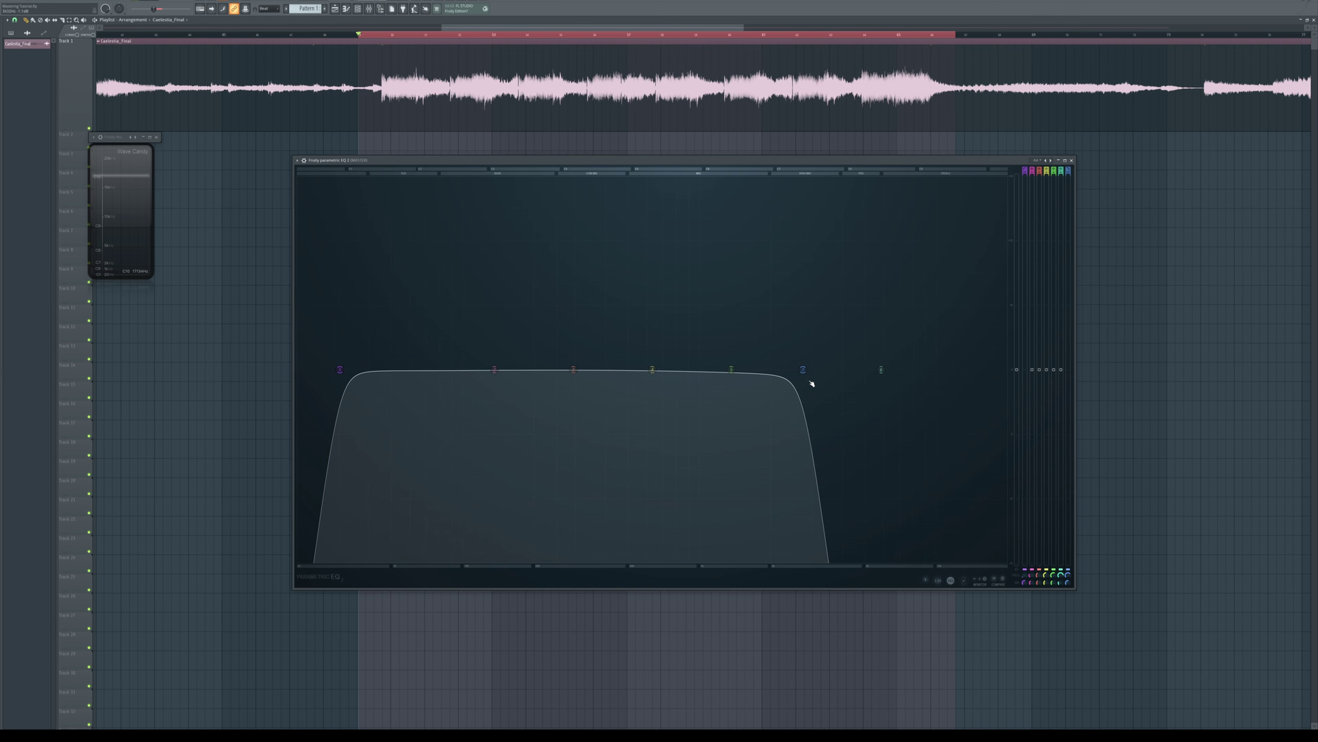
Step: Move the equalizer's high-cut band to the upper end of the spectrum and, after auditioning the section, shift the low-cut band slightly lower
{"action": "left_click_drag", "start_coordinate": [804, 369], "coordinate": [1004, 369]}
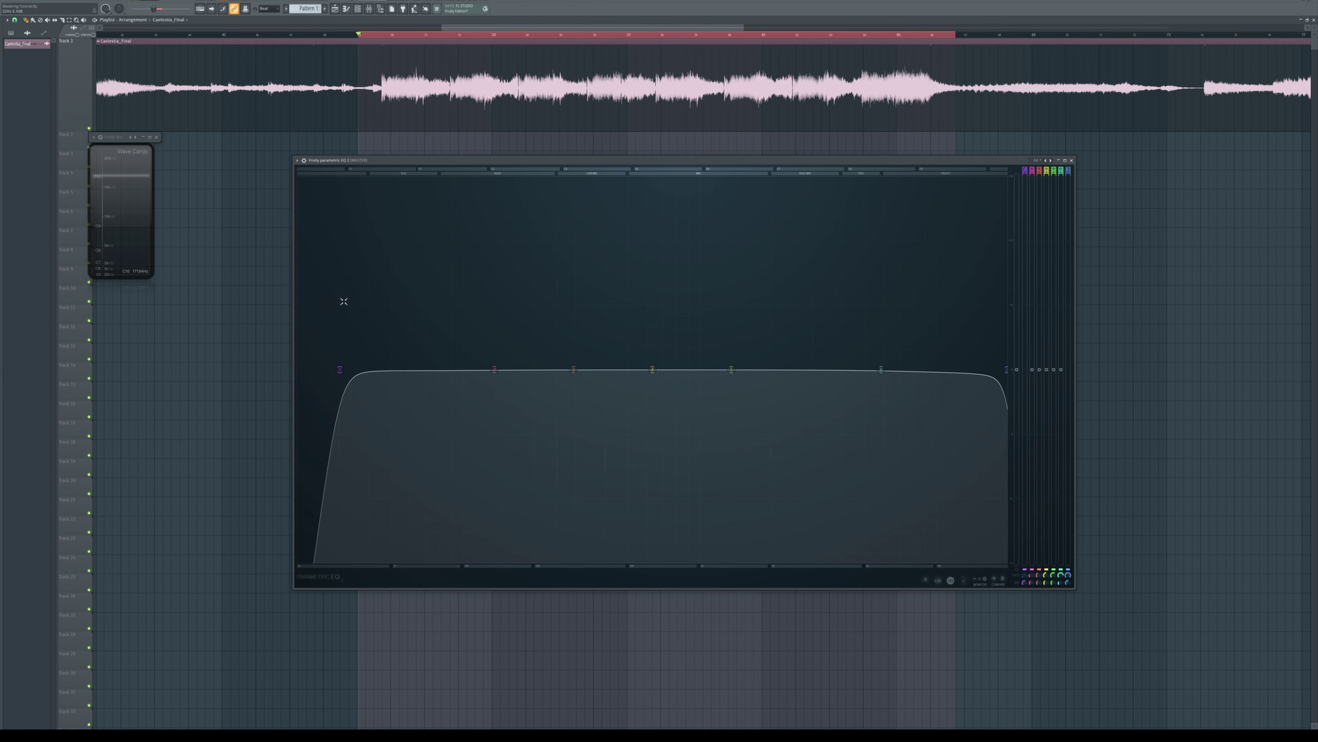
{"action": "left_click", "coordinate": [491, 36]}
{"action": "key", "text": "space"}
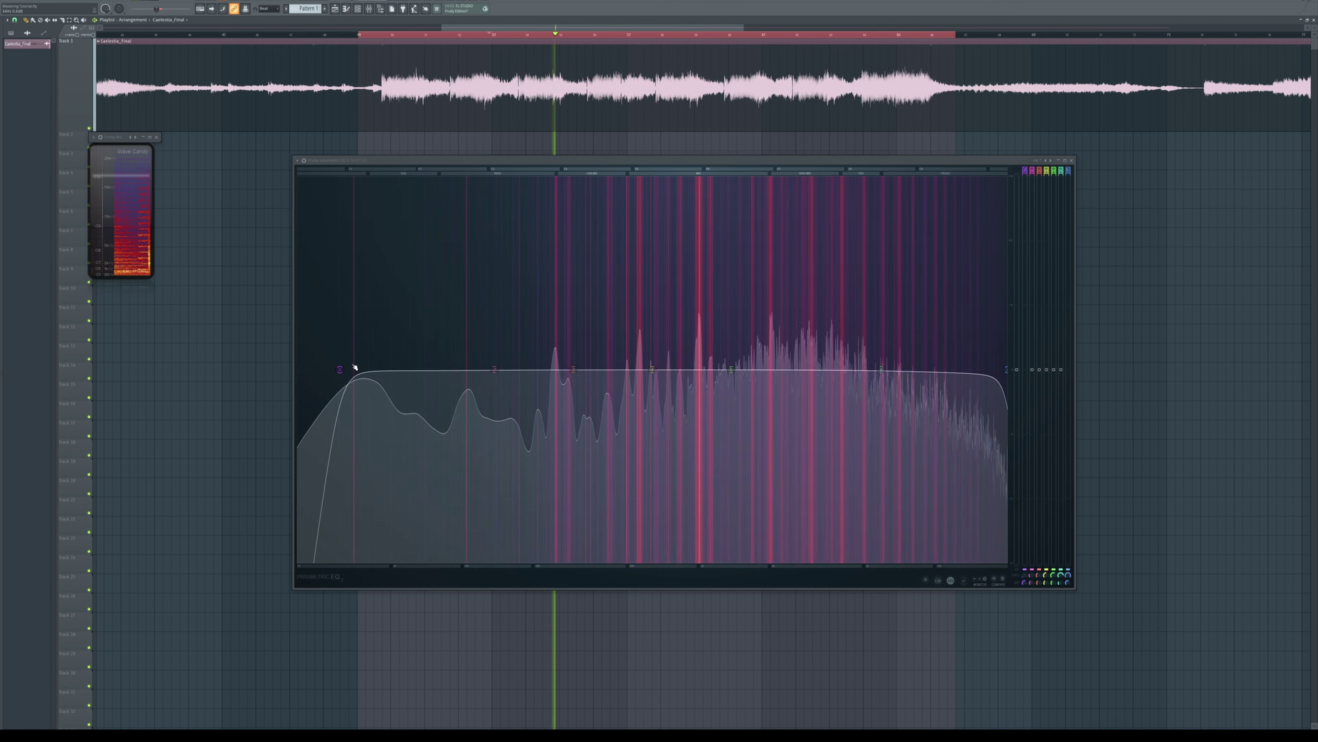
{"action": "key", "text": "space"}
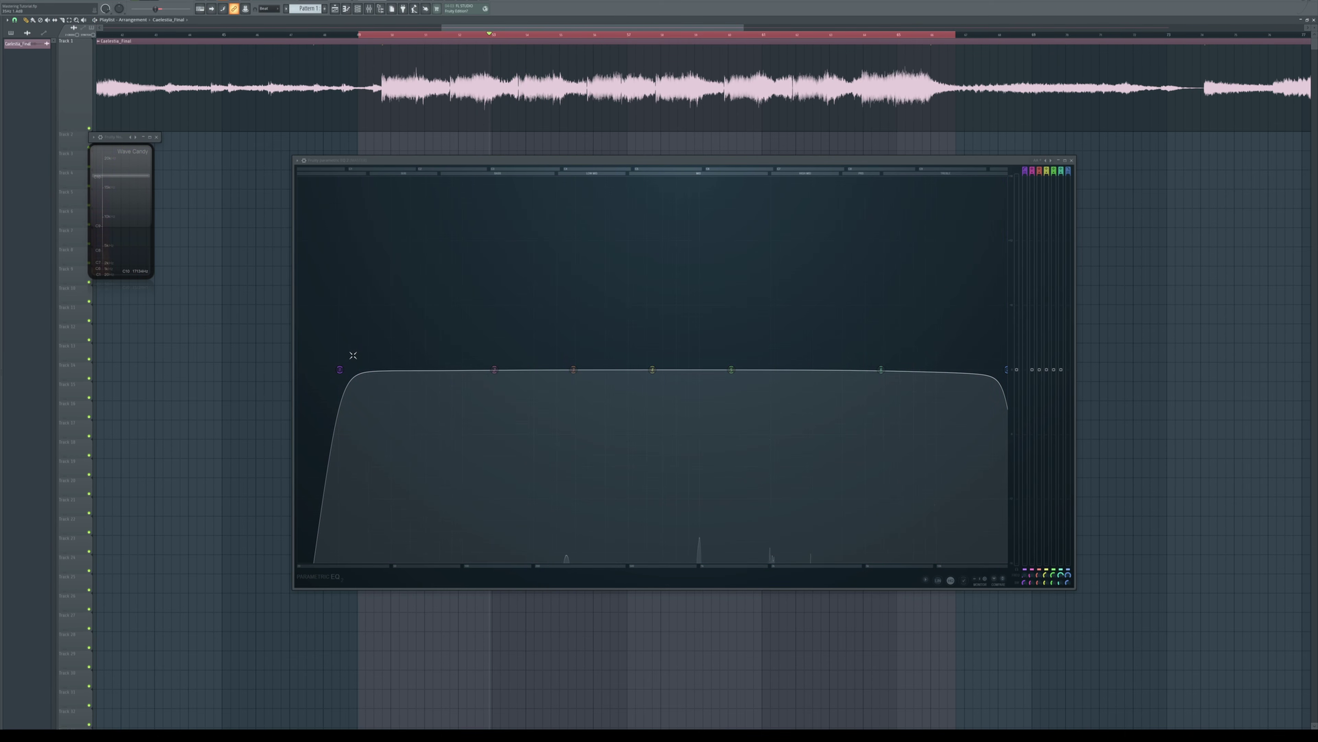
{"action": "key", "text": "space"}
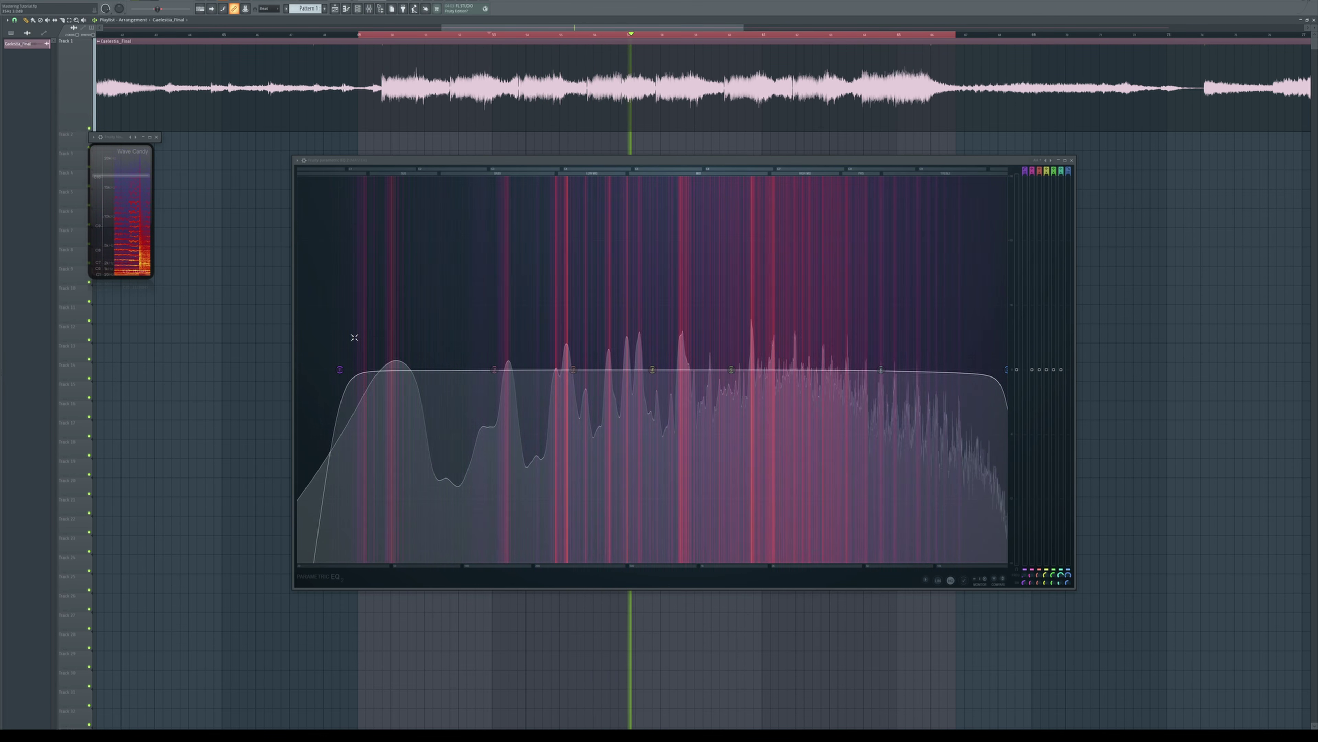
{"action": "key", "text": "space"}
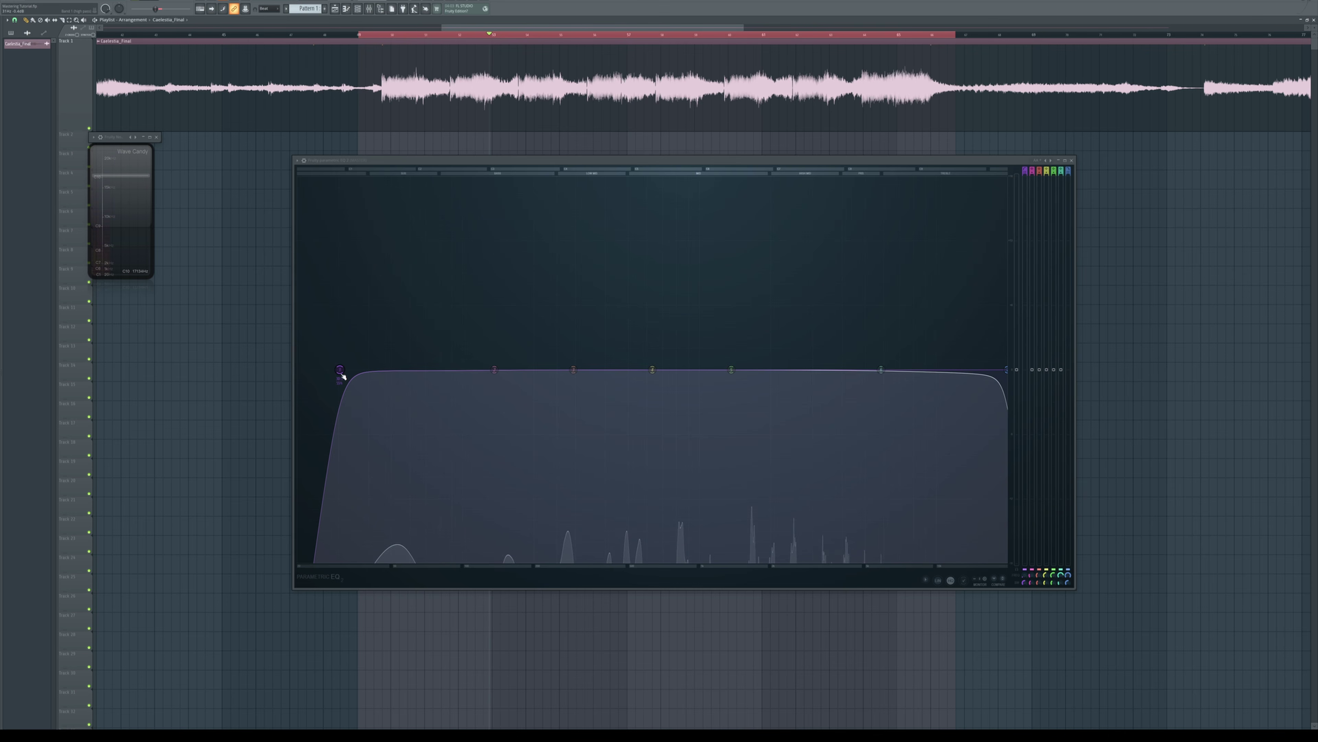
{"action": "left_click_drag", "start_coordinate": [340, 371], "coordinate": [369, 369]}
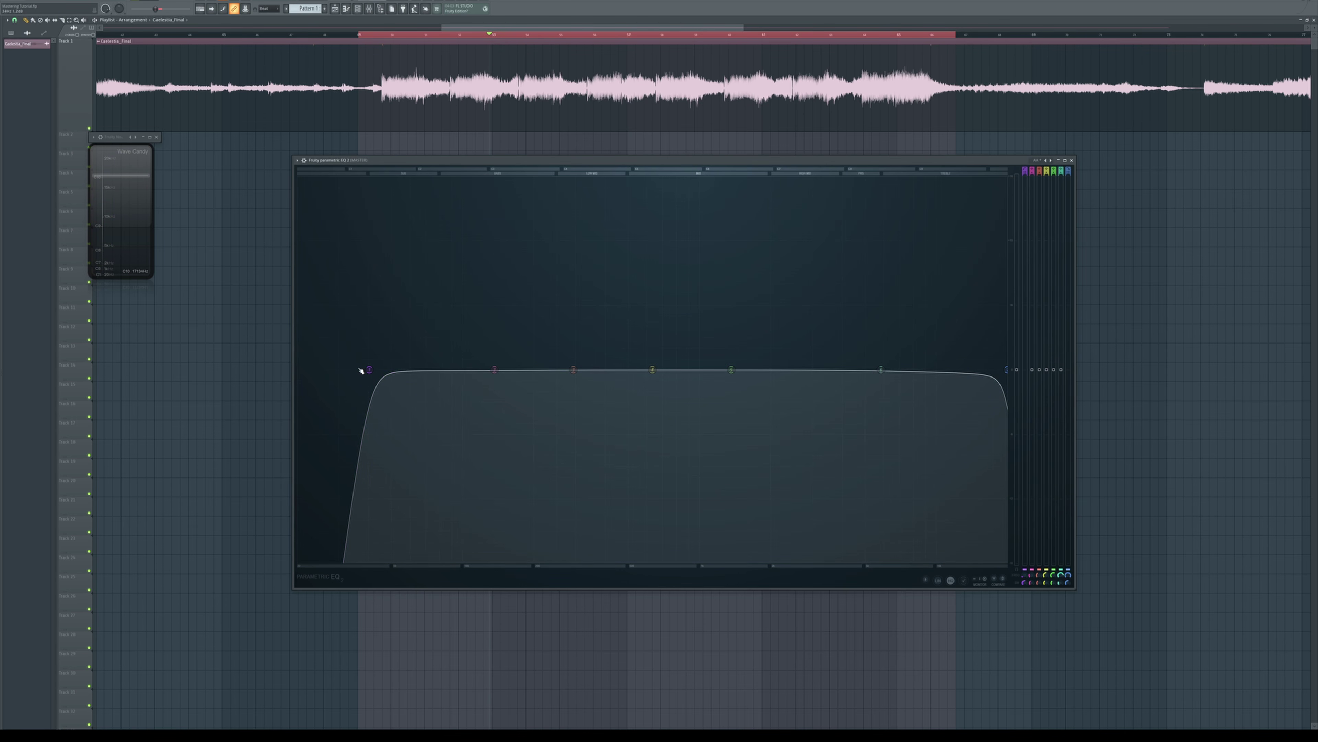
{"action": "left_click_drag", "start_coordinate": [369, 369], "coordinate": [336, 369]}
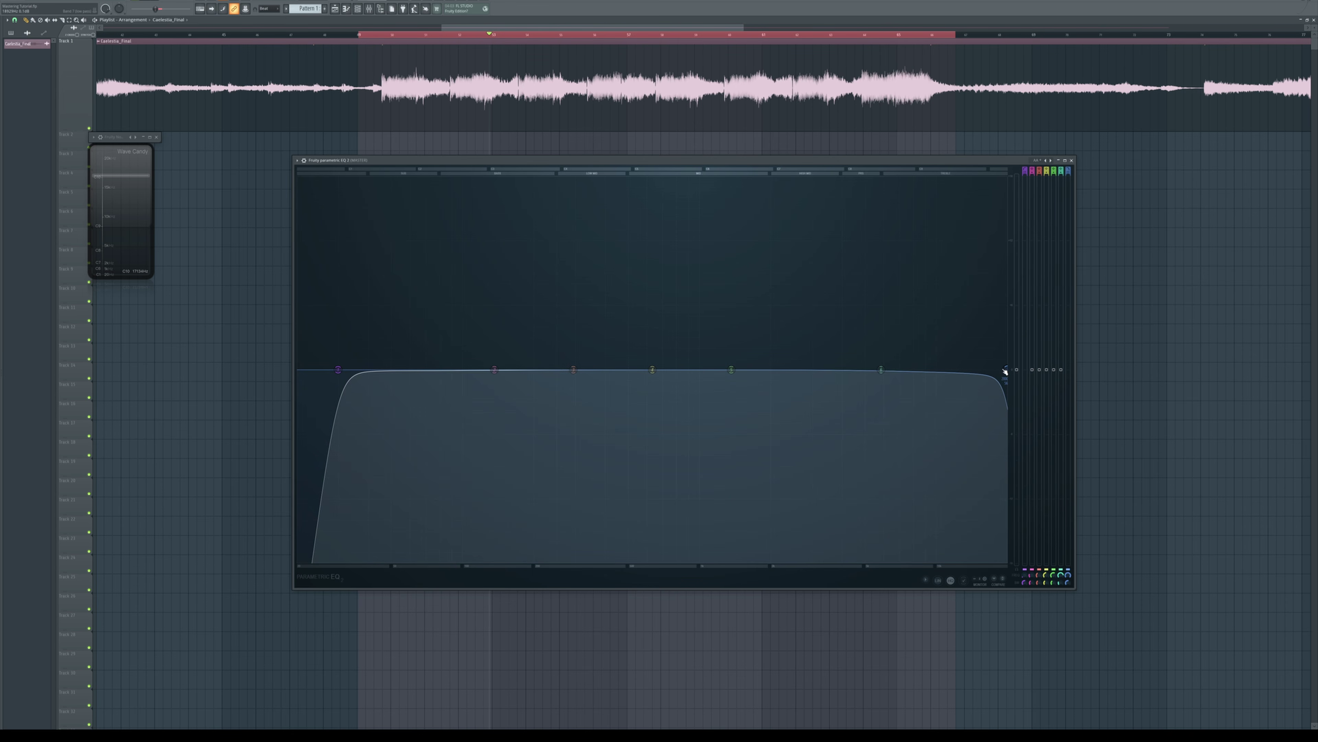
Step: Sweep the high-cut band while listening to the section and settle it just inside the upper end of the spectrum
{"action": "mouse_move", "coordinate": [1004, 369]}
{"action": "left_mouse_down"}
{"action": "mouse_move", "coordinate": [877, 370]}
{"action": "mouse_move", "coordinate": [1005, 369]}
{"action": "left_mouse_up"}
{"action": "key", "text": "space"}
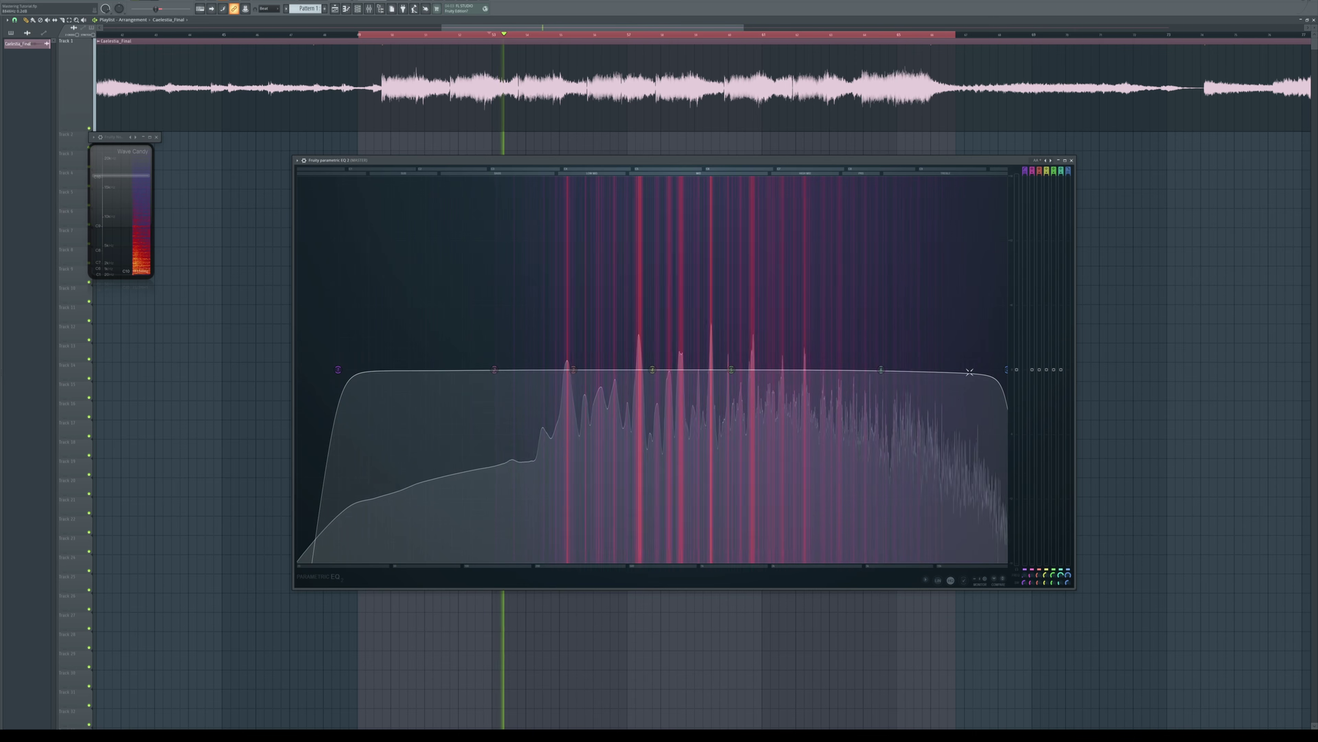
{"action": "mouse_move", "coordinate": [1004, 372]}
{"action": "left_mouse_down"}
{"action": "mouse_move", "coordinate": [811, 369]}
{"action": "mouse_move", "coordinate": [1005, 369]}
{"action": "left_mouse_up"}
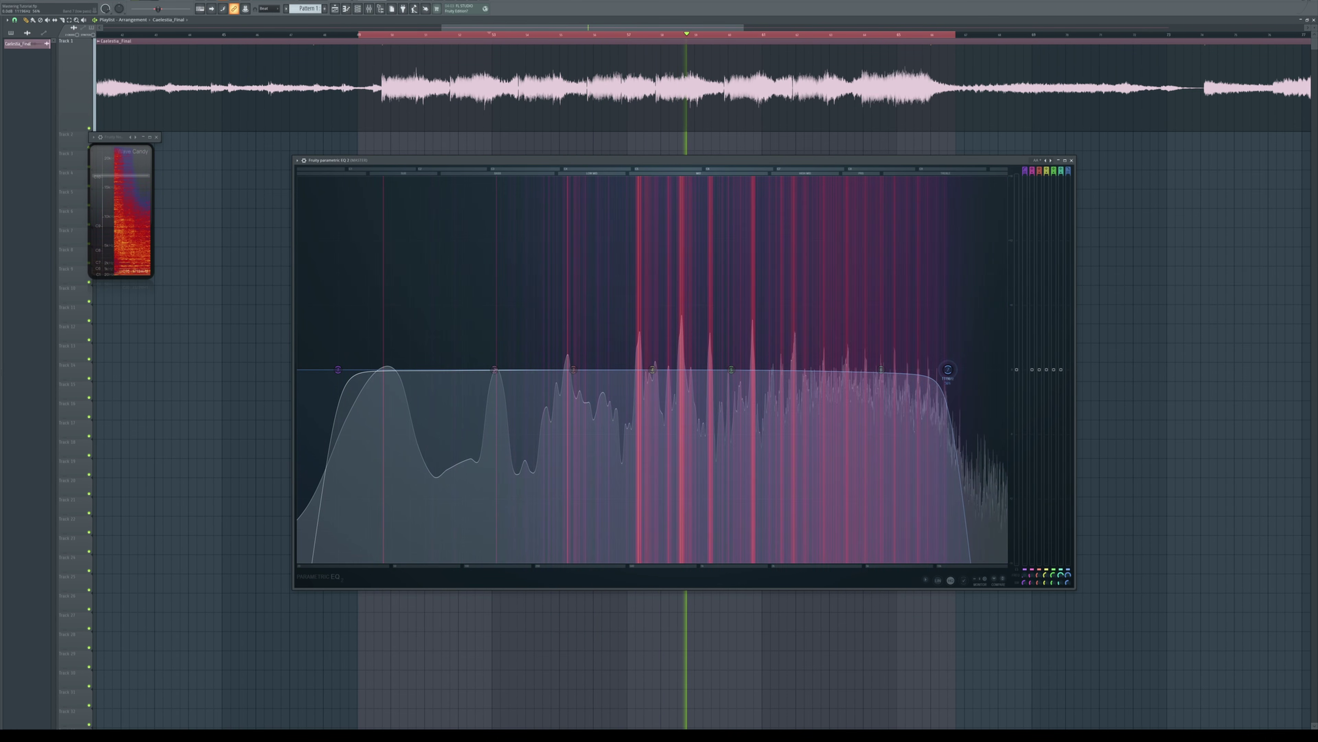
{"action": "left_click_drag", "start_coordinate": [1006, 369], "coordinate": [991, 369]}
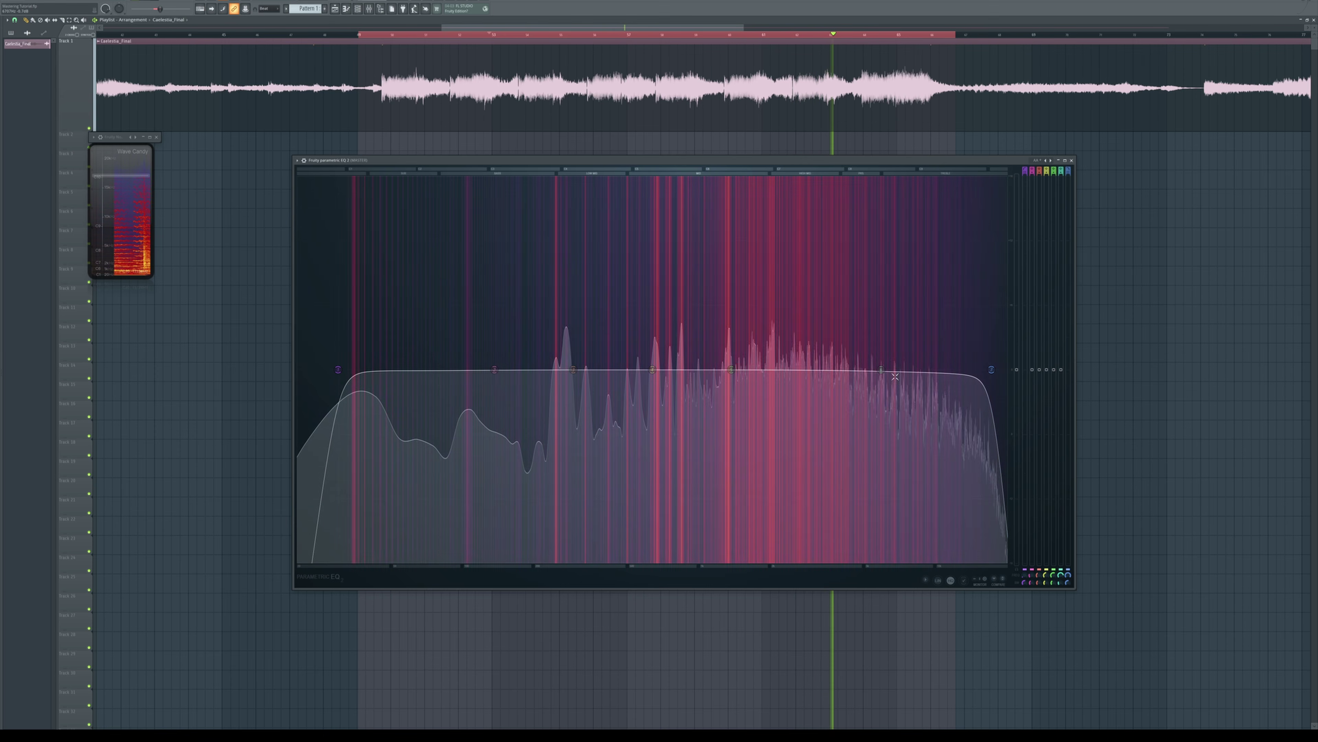
{"action": "key", "text": "space"}
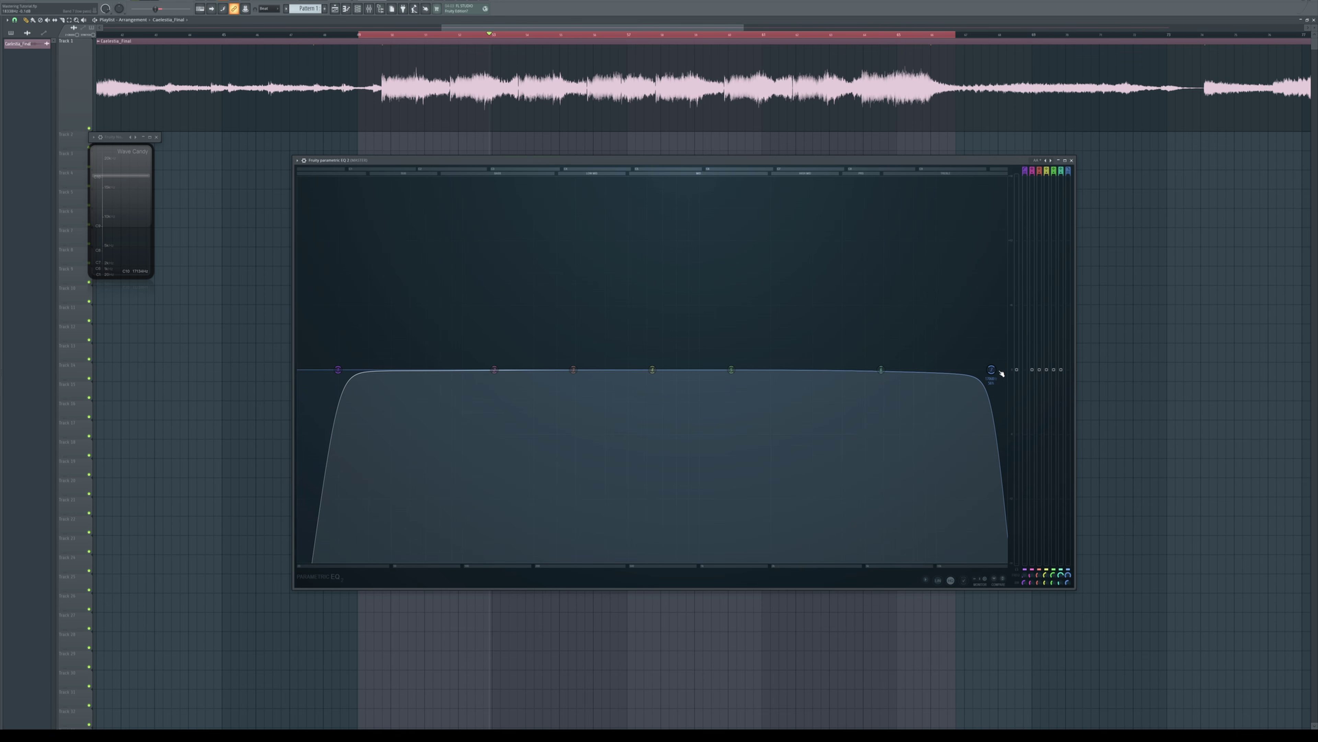
{"action": "mouse_move", "coordinate": [1000, 372]}
{"action": "left_mouse_down"}
{"action": "mouse_move", "coordinate": [909, 370]}
{"action": "mouse_move", "coordinate": [982, 372]}
{"action": "left_mouse_up"}
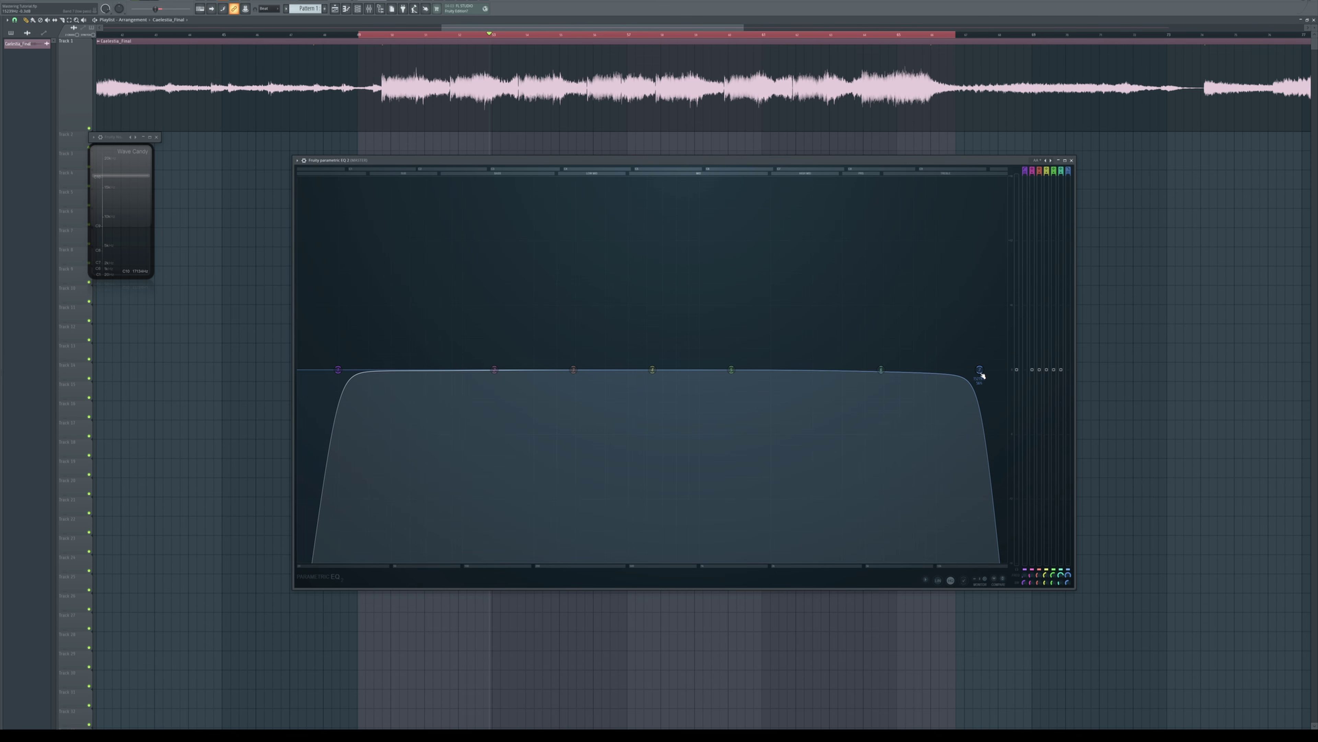
{"action": "left_click_drag", "start_coordinate": [980, 369], "coordinate": [990, 369]}
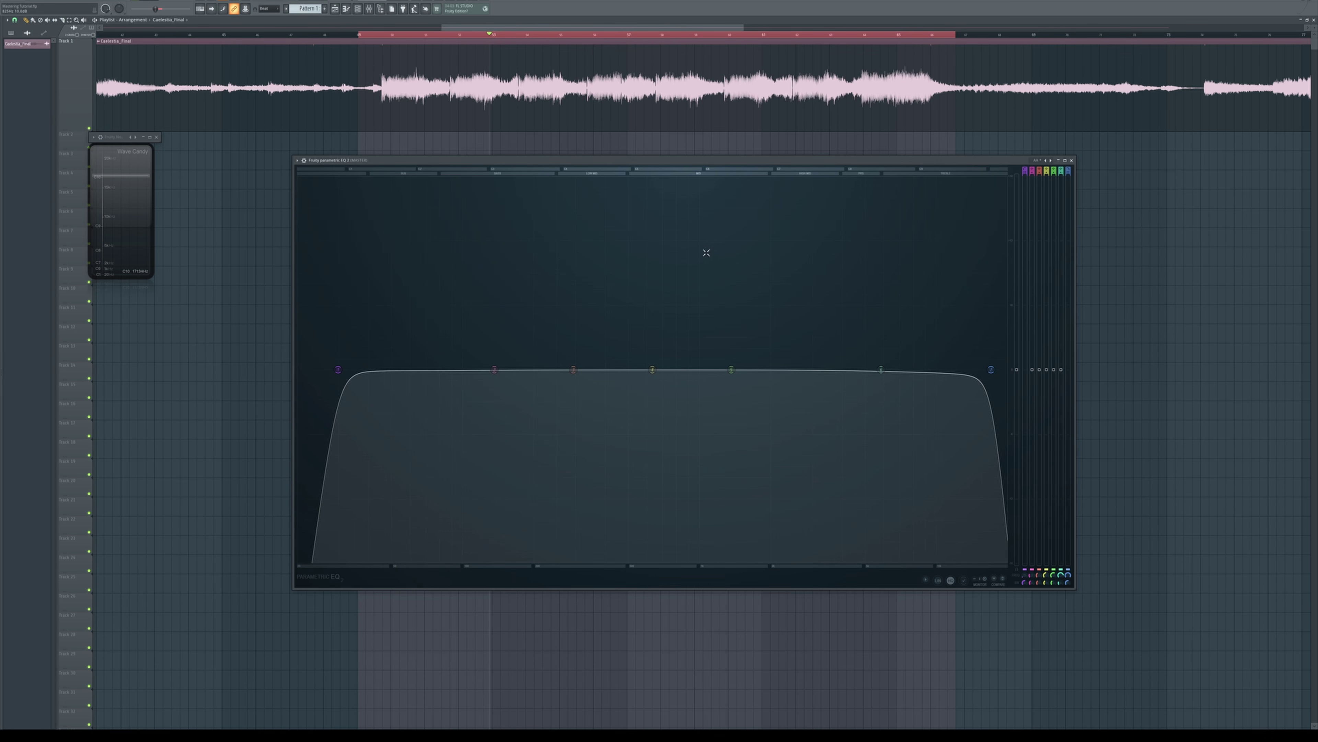
Step: Raise band 3 into a narrow, strong boost and sweep it through the spectrum during playback to a prominent midrange resonance
{"action": "left_click_drag", "start_coordinate": [574, 369], "coordinate": [537, 219]}
{"action": "scroll", "coordinate": [575, 274], "scroll_direction": "down", "scroll_amount": 10}
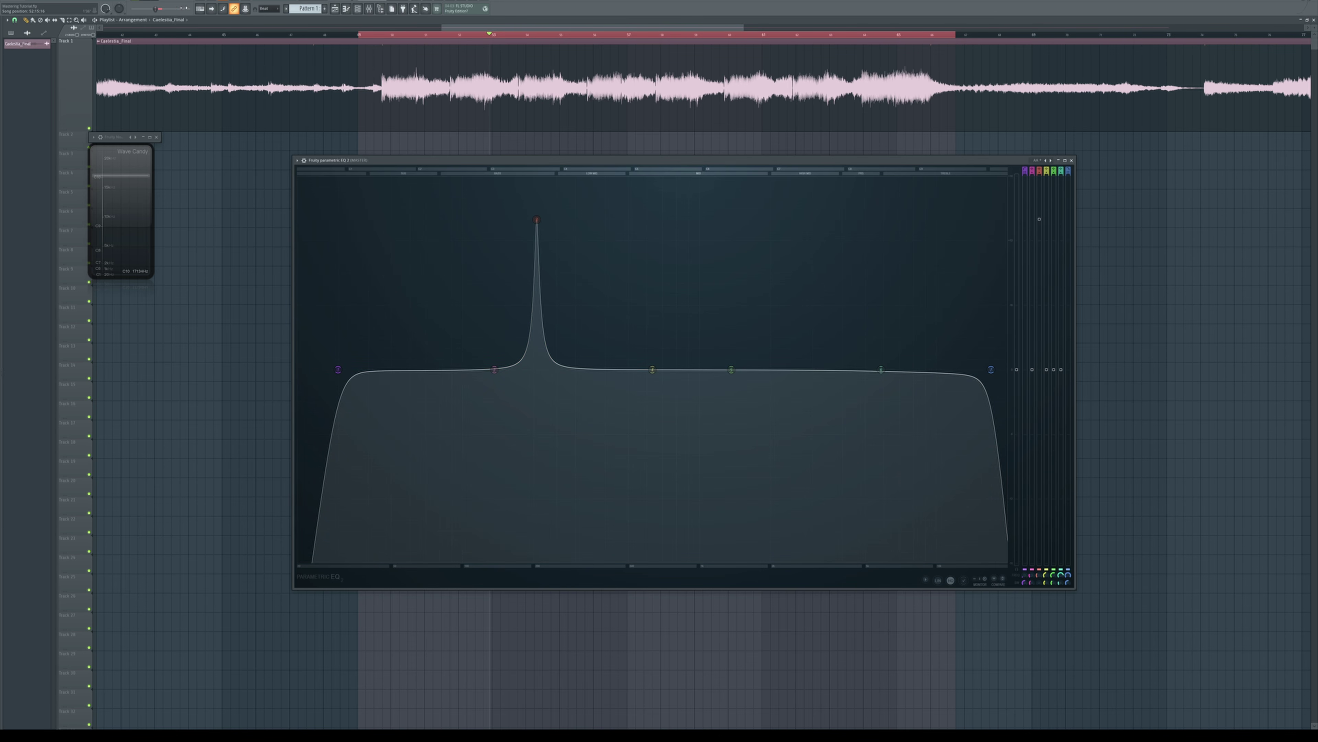
{"action": "key", "text": "space"}
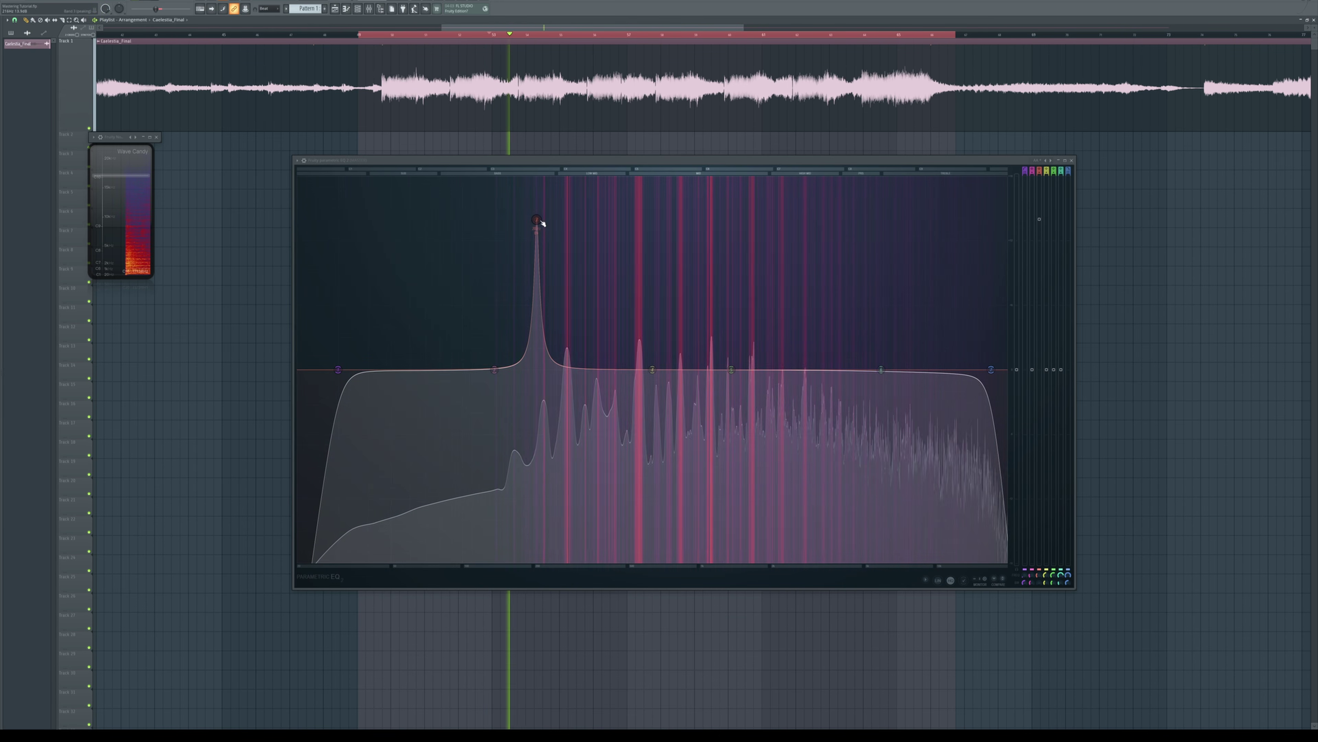
{"action": "left_click_drag", "start_coordinate": [536, 219], "coordinate": [491, 178]}
{"action": "left_click_drag", "start_coordinate": [471, 180], "coordinate": [681, 182]}
{"action": "scroll", "coordinate": [566, 234], "scroll_direction": "down", "scroll_amount": 3}
{"action": "scroll", "coordinate": [685, 235], "scroll_direction": "up", "scroll_amount": 3}
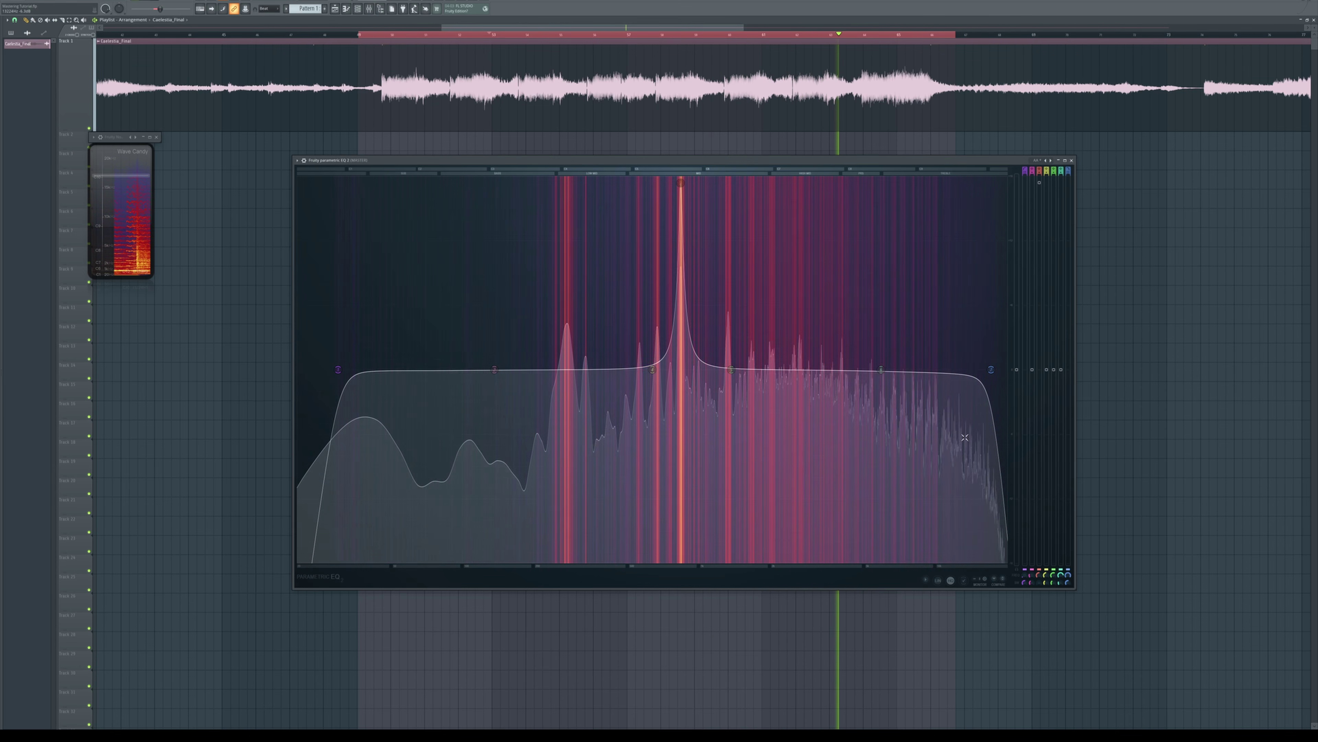
Step: Shift bands 2 and 4 slightly in frequency and fine-tune band 3's narrow peak on the resonance while listening
{"action": "left_click_drag", "start_coordinate": [652, 370], "coordinate": [650, 369]}
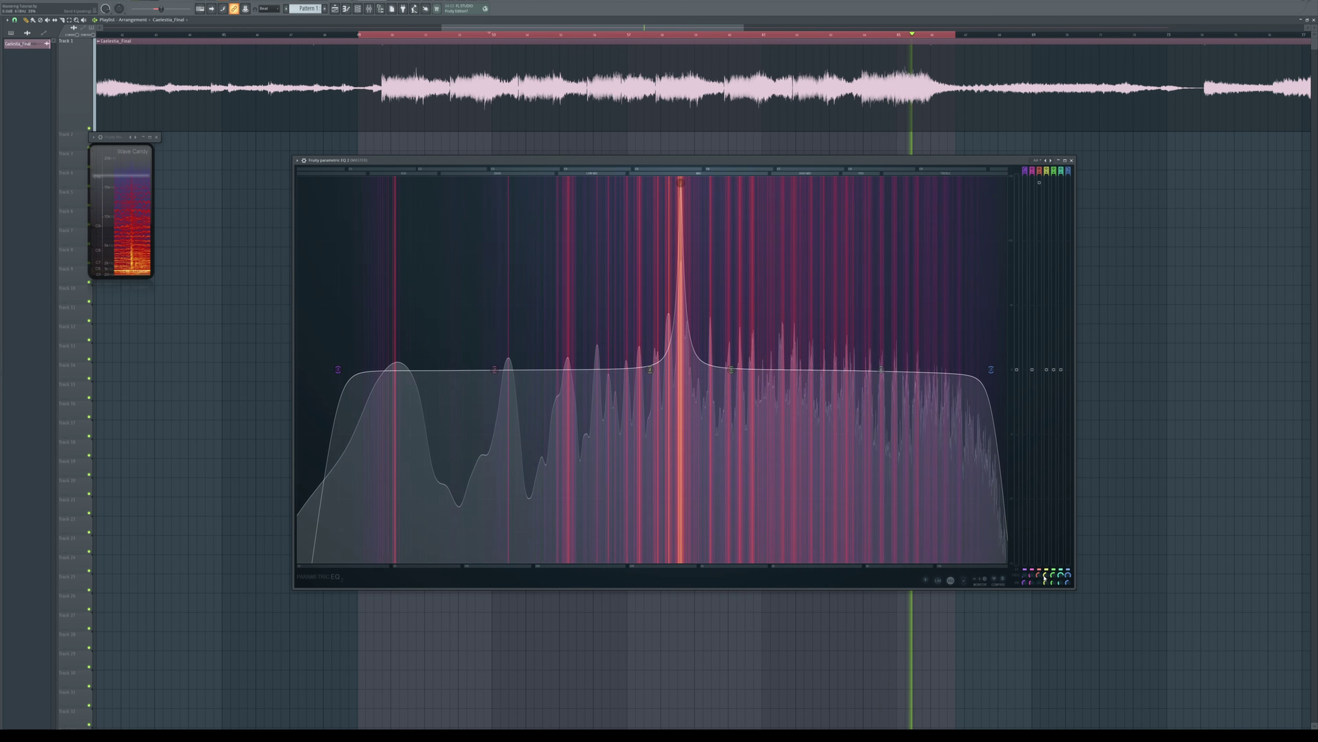
{"action": "left_click_drag", "start_coordinate": [494, 369], "coordinate": [511, 369]}
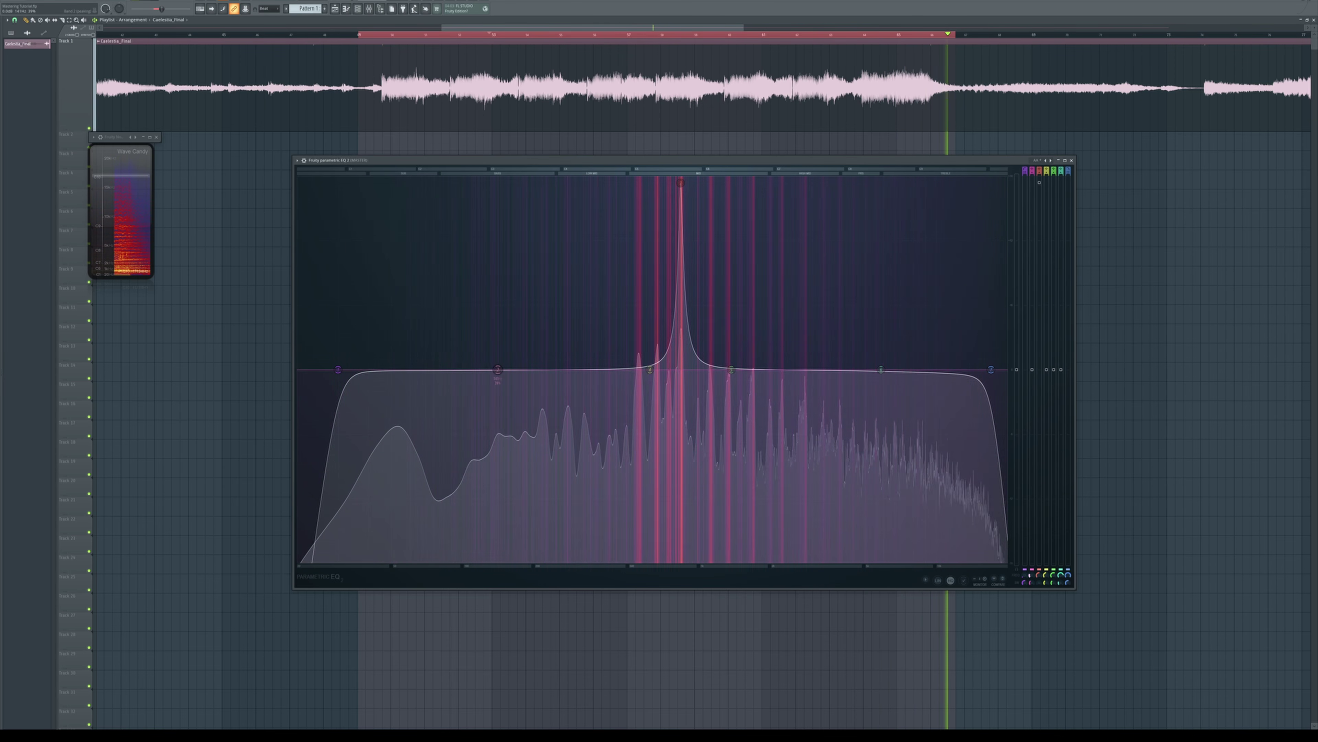
{"action": "mouse_move", "coordinate": [681, 182]}
{"action": "left_mouse_down"}
{"action": "mouse_move", "coordinate": [663, 182]}
{"action": "mouse_move", "coordinate": [679, 183]}
{"action": "left_mouse_up"}
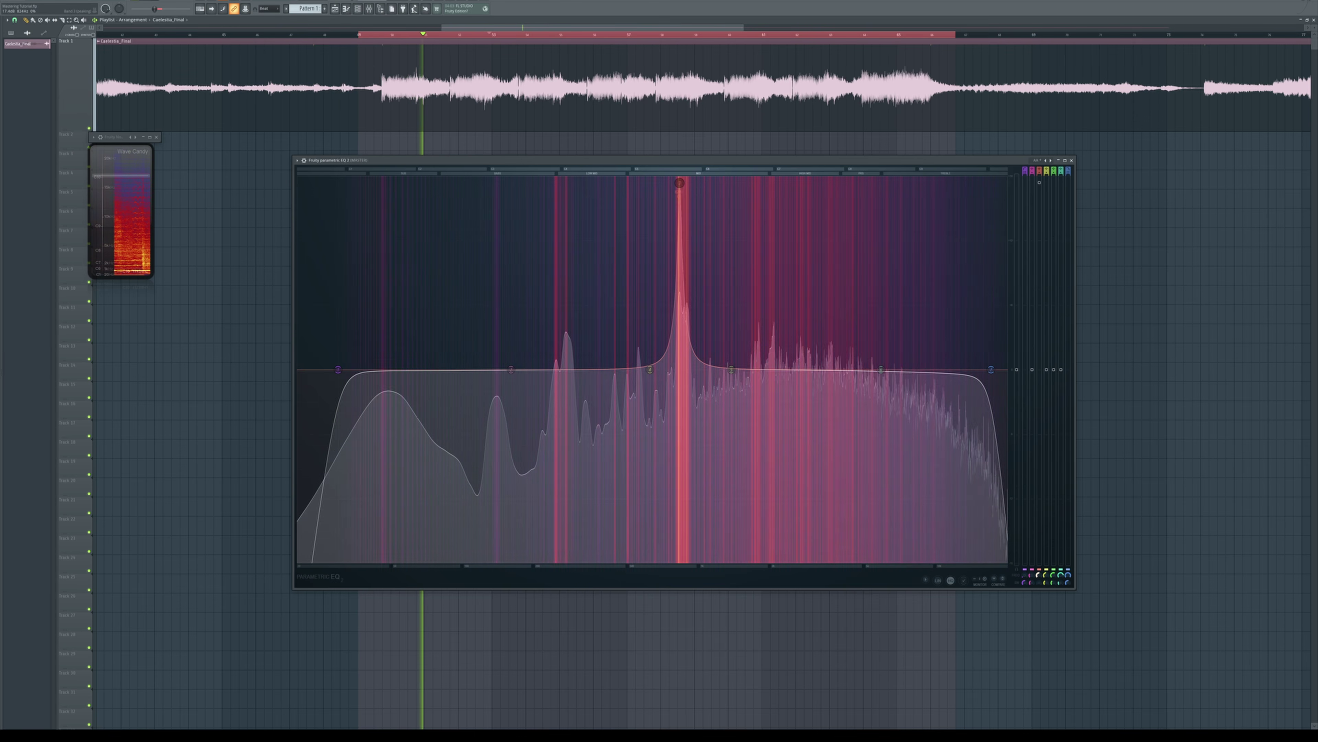
{"action": "key", "text": "space"}
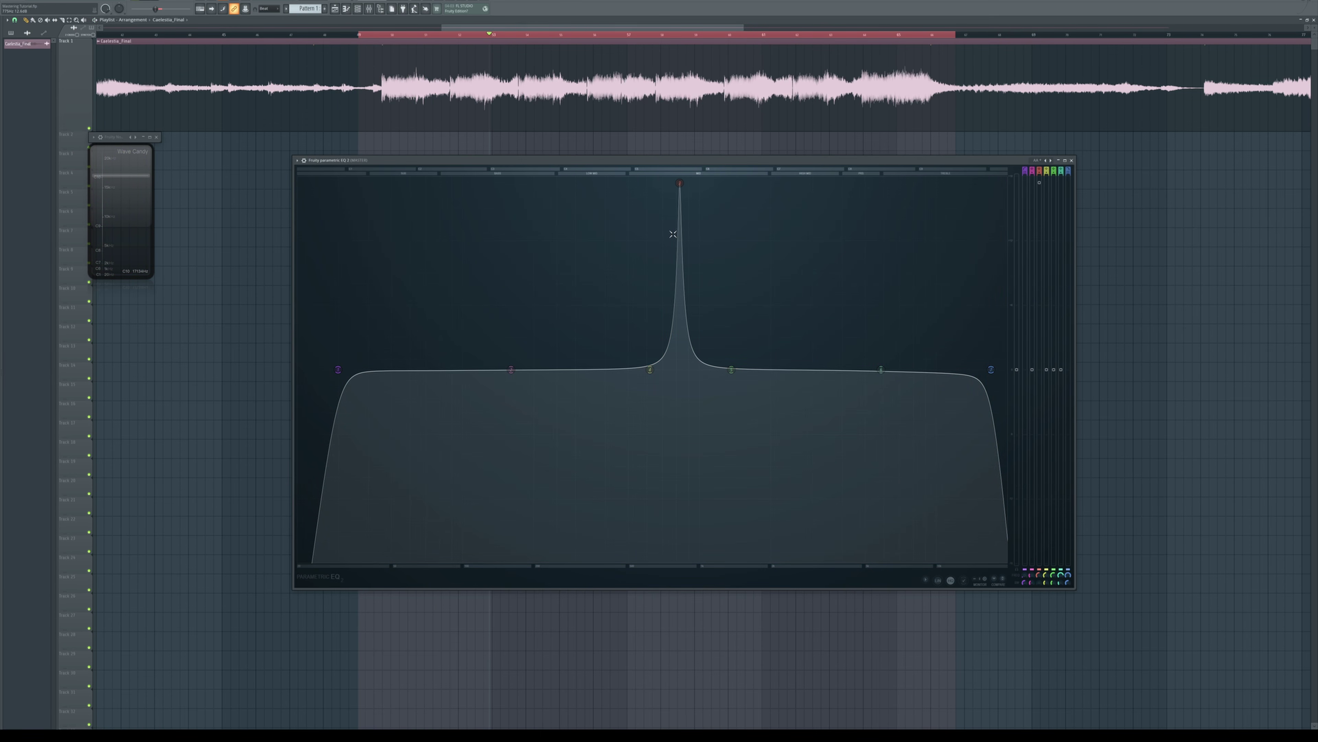
{"action": "left_click_drag", "start_coordinate": [1040, 583], "coordinate": [1041, 566]}
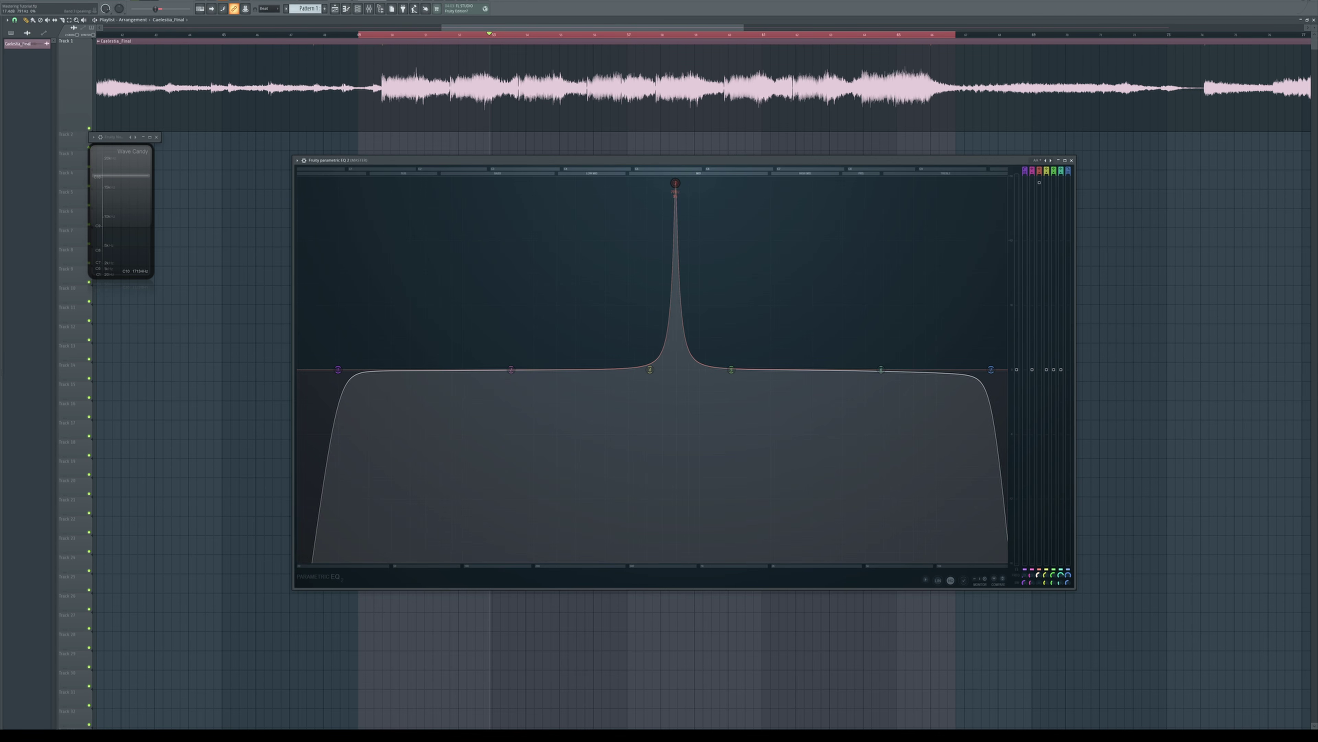
{"action": "key", "text": "space"}
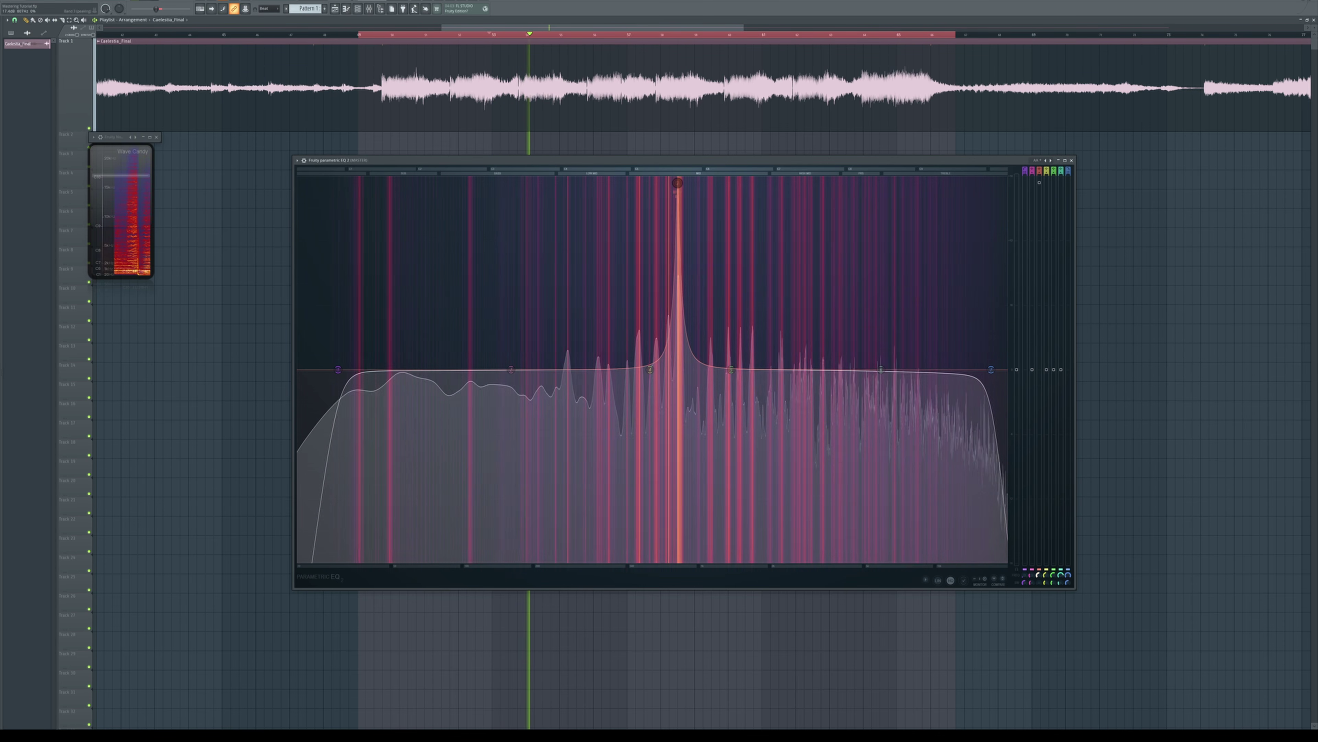
{"action": "key", "text": "space"}
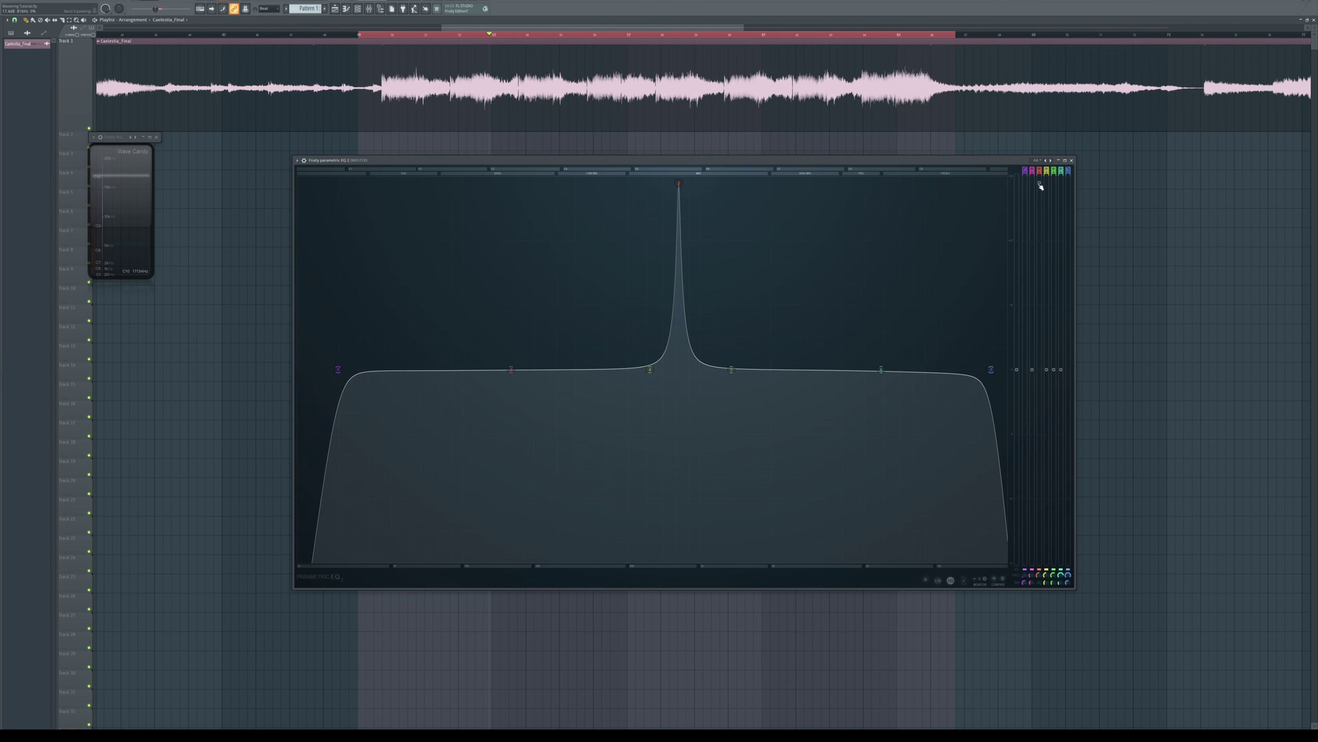
Step: Lower band 3 to a small, narrow cut at the resonance and audition it
{"action": "left_click_drag", "start_coordinate": [678, 198], "coordinate": [679, 370]}
{"action": "key", "text": "space"}
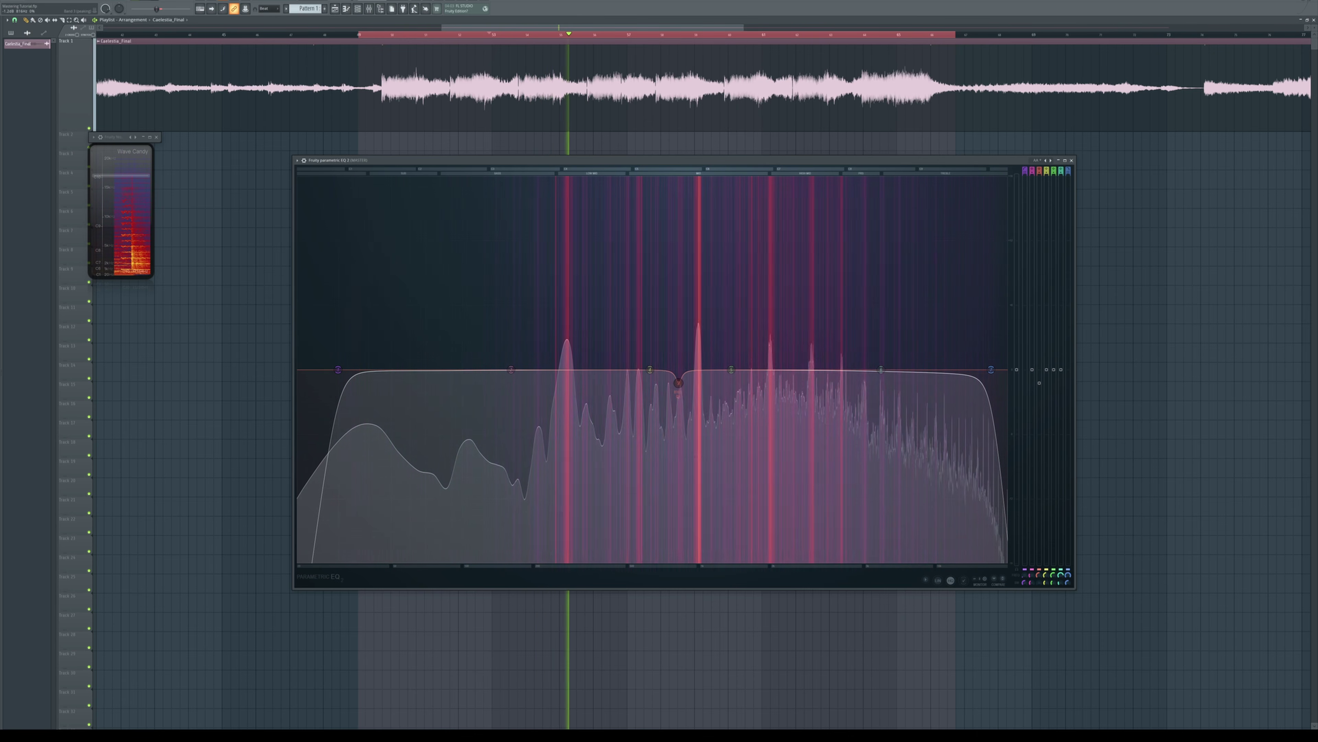
{"action": "key", "text": "space"}
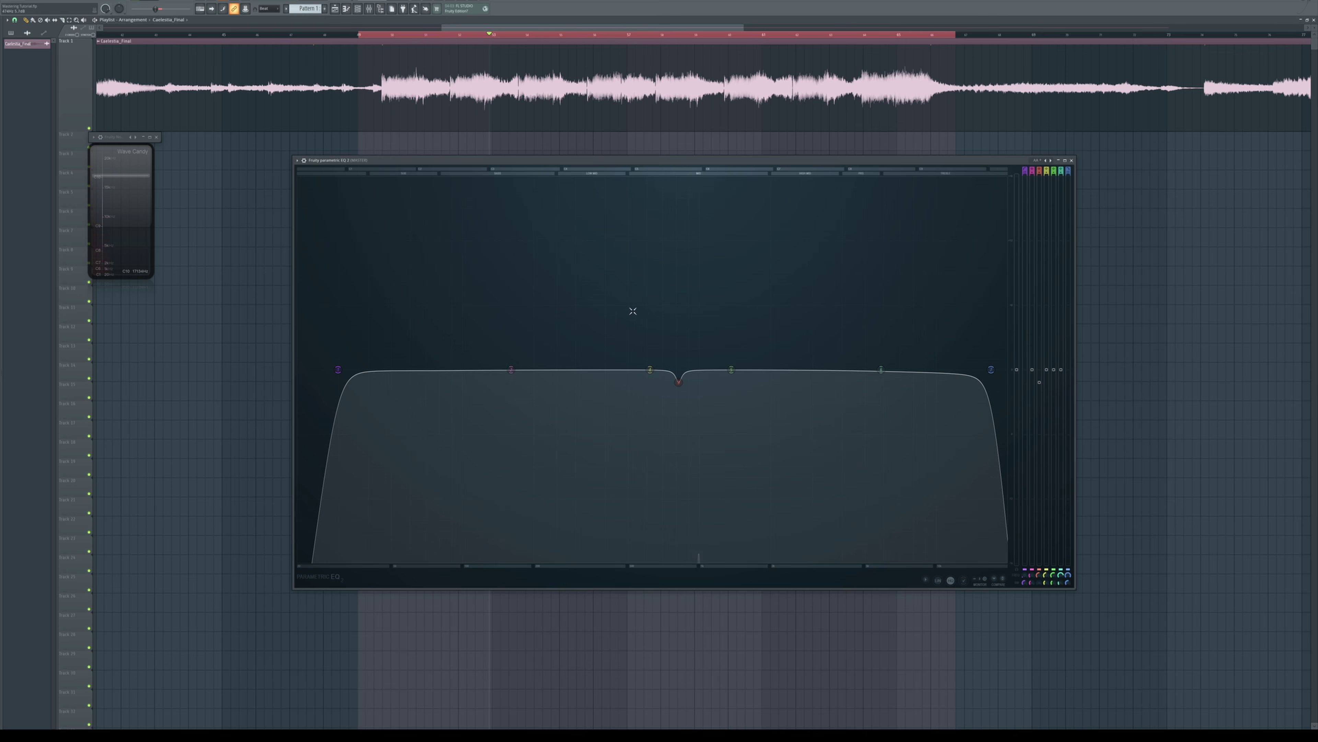
Step: Raise band 5 into a narrow, strong boost on the resonance just above band 3's cut and listen to it
{"action": "key", "text": "space"}
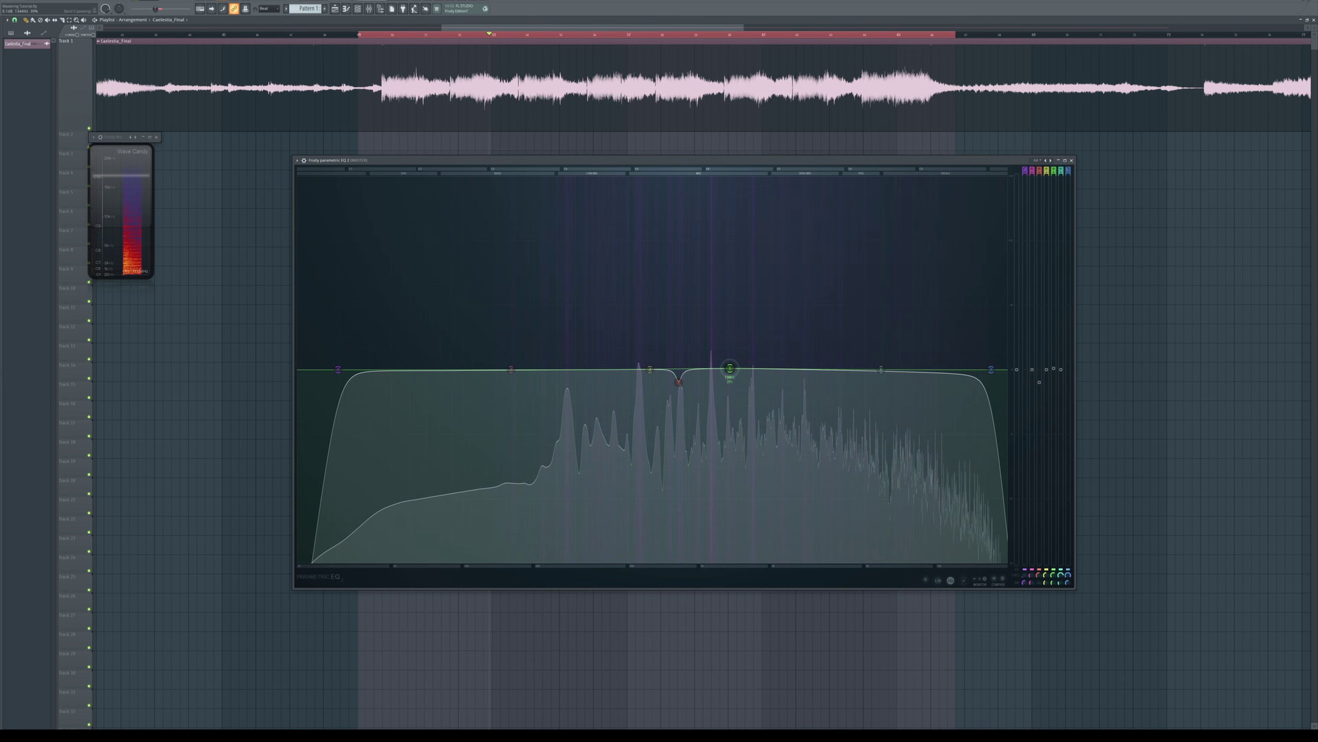
{"action": "left_click_drag", "start_coordinate": [731, 369], "coordinate": [710, 178]}
{"action": "scroll", "coordinate": [741, 274], "scroll_direction": "up", "scroll_amount": 5}
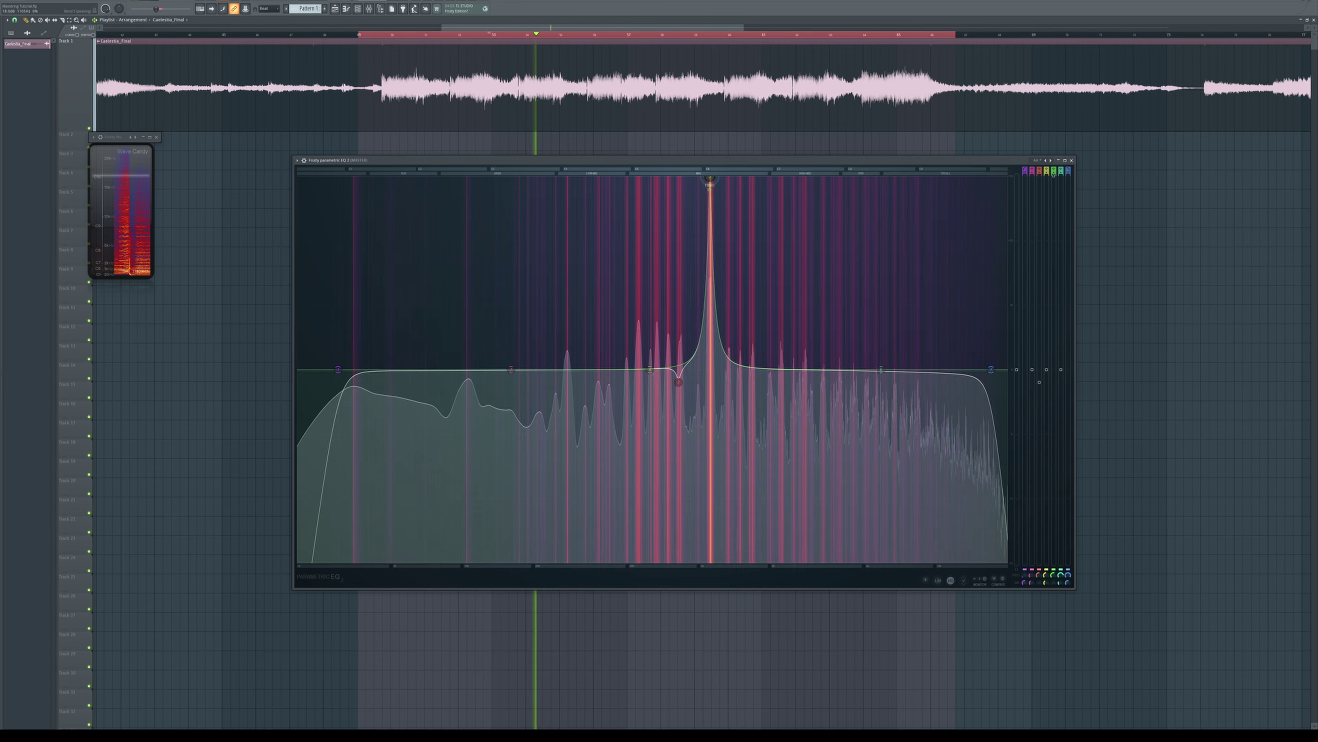
{"action": "key", "text": "space"}
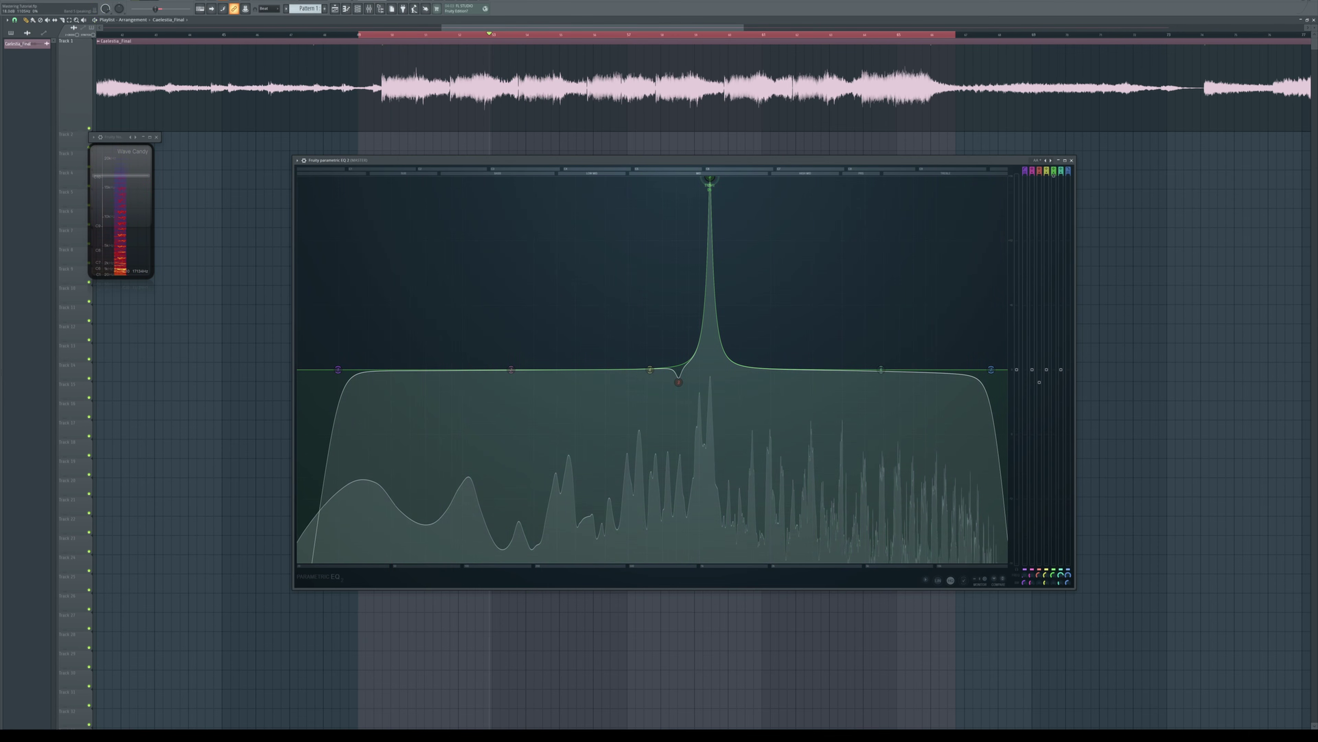
{"action": "key", "text": "space"}
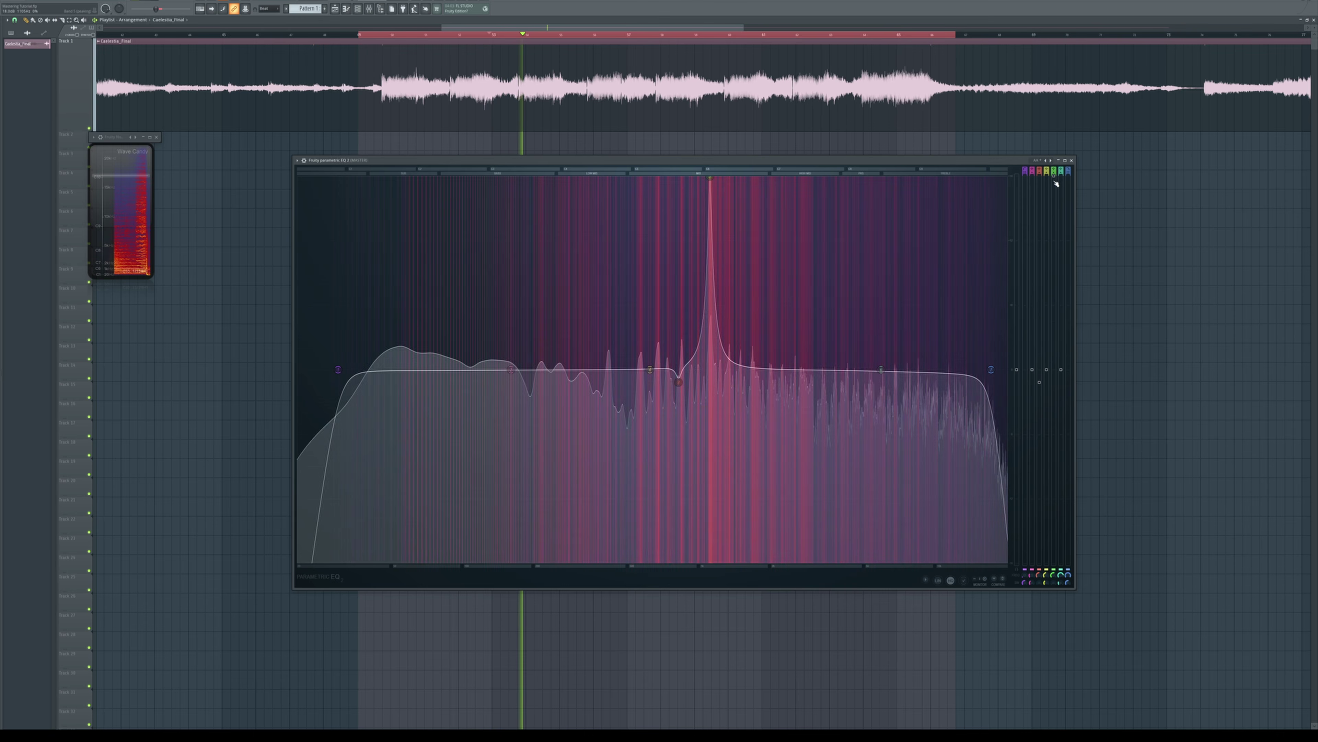
Step: Pull band 5 down to a small, narrow cut slightly below the zero line and audition it
{"action": "left_click_drag", "start_coordinate": [711, 179], "coordinate": [709, 385]}
{"action": "key", "text": "space"}
{"action": "key", "text": "space"}
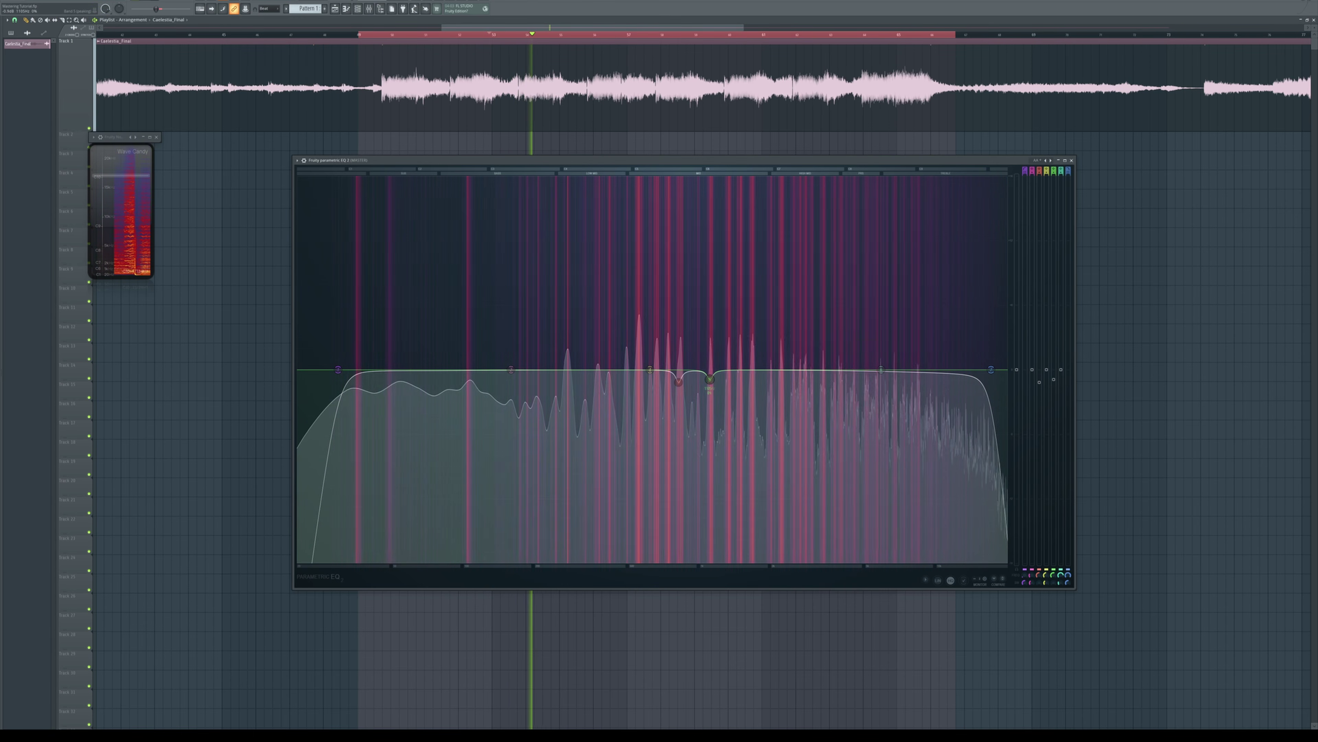
{"action": "key", "text": "space"}
Step: Move band 6 down in frequency to the next resonance above band 5 as a narrow, strong boost and listen to it
{"action": "mouse_move", "coordinate": [881, 369]}
{"action": "left_mouse_down"}
{"action": "mouse_move", "coordinate": [833, 247]}
{"action": "mouse_move", "coordinate": [715, 194]}
{"action": "mouse_move", "coordinate": [751, 181]}
{"action": "left_mouse_up"}
{"action": "key", "text": "space"}
{"action": "scroll", "coordinate": [837, 252], "scroll_direction": "down", "scroll_amount": 5}
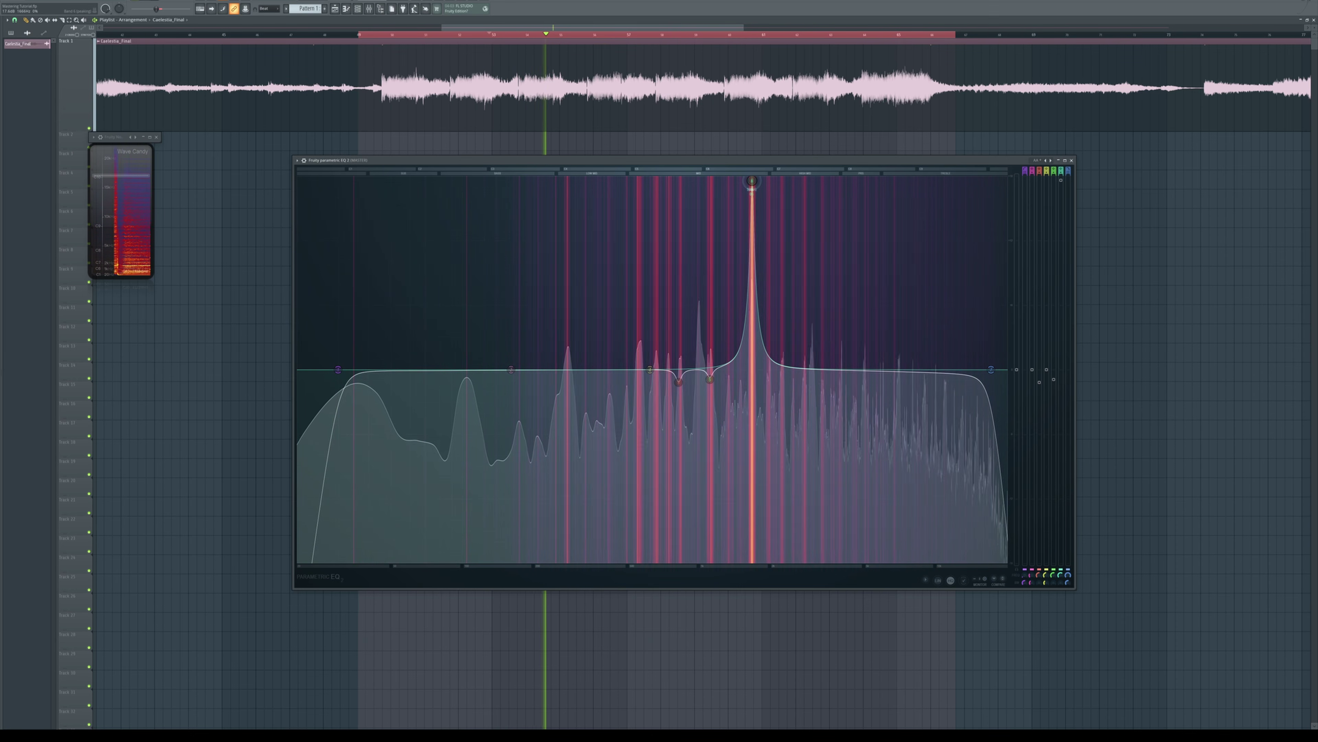
Step: Lower band 6 to a small, narrow cut slightly below the zero line, audition it, and close the equalizer window
{"action": "key", "text": "space"}
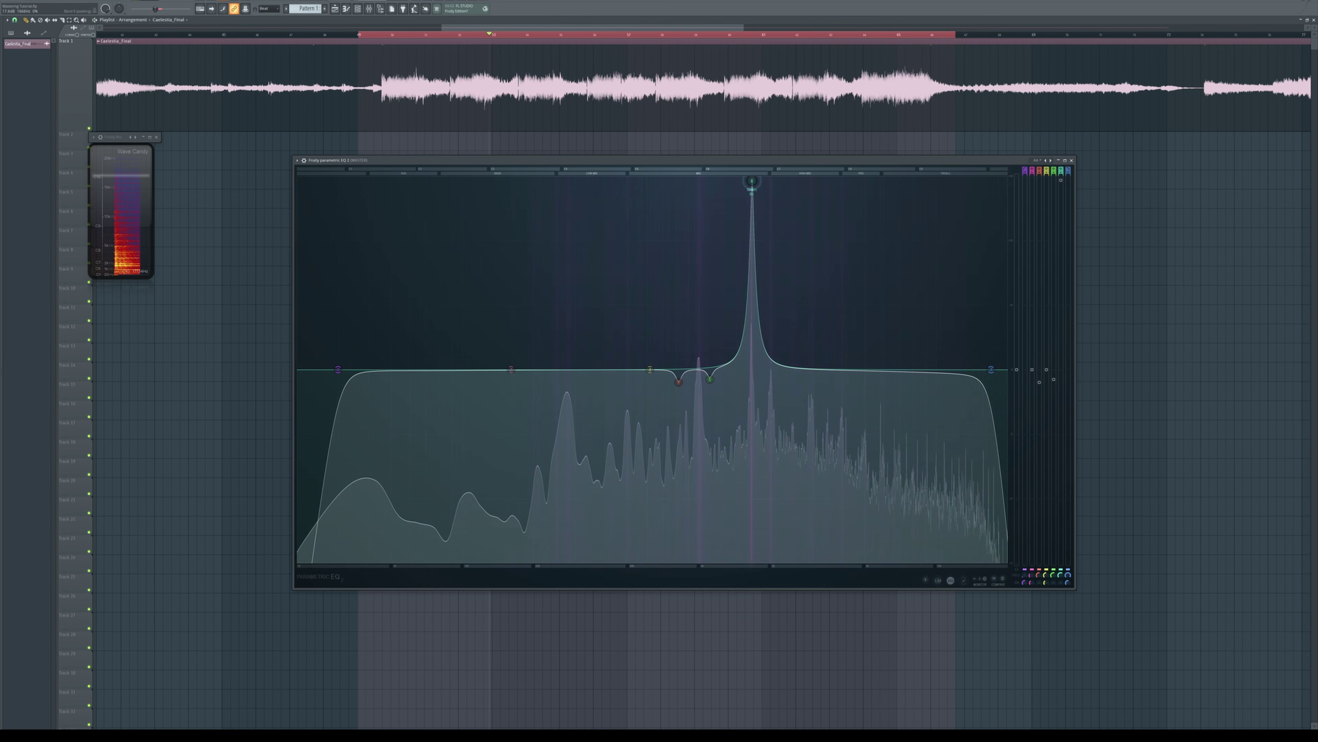
{"action": "key", "text": "space"}
{"action": "left_click_drag", "start_coordinate": [1061, 181], "coordinate": [1061, 380]}
{"action": "key", "text": "space"}
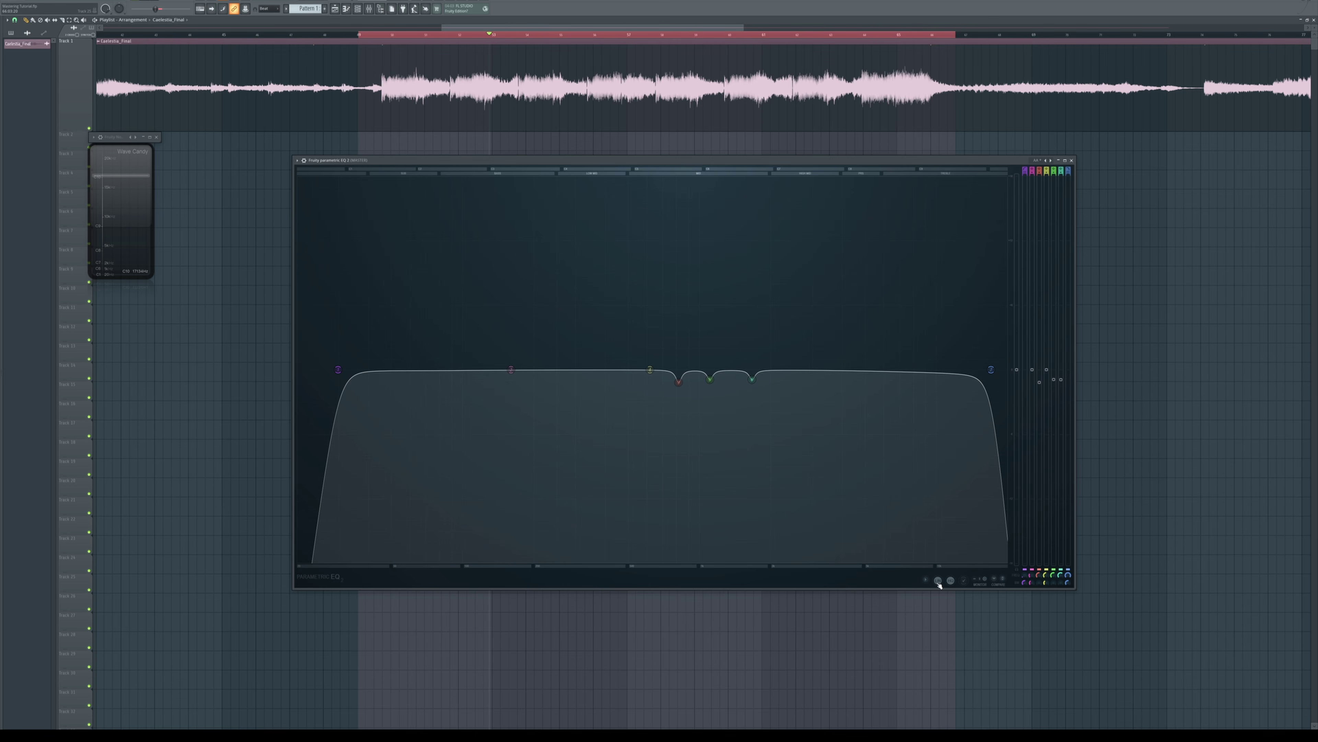
{"action": "left_click", "coordinate": [1071, 161]}
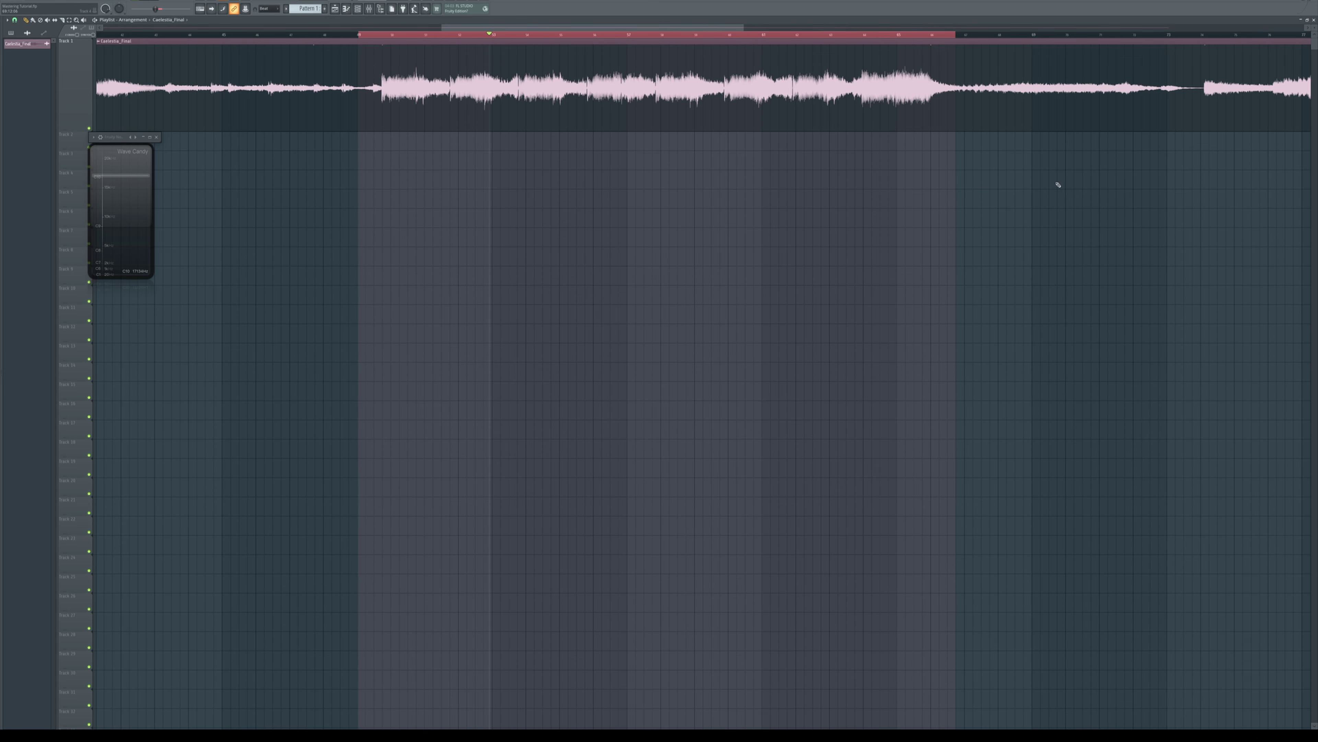
Step: Bring up the Mixer, load Patcher into the Master track's slot after the equalizer, and enlarge the Patcher window
{"action": "left_click", "coordinate": [371, 13]}
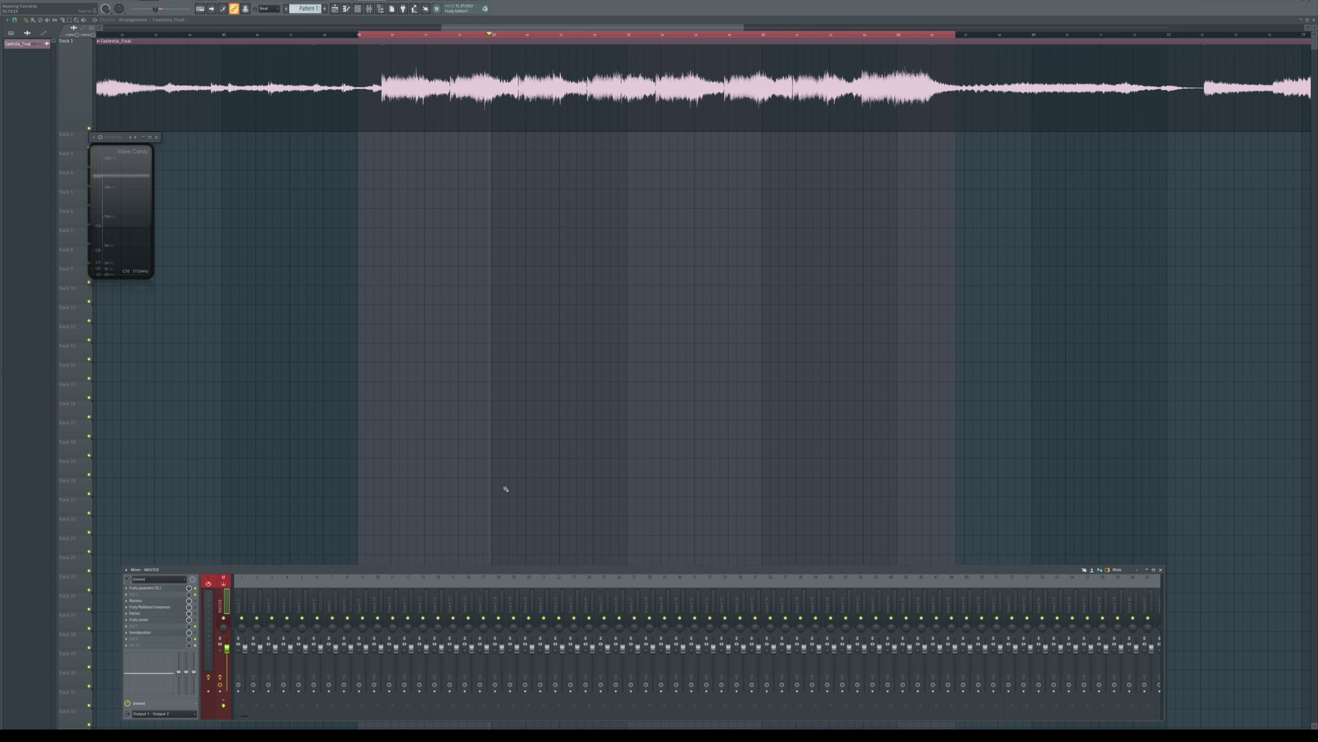
{"action": "left_click_drag", "start_coordinate": [513, 568], "coordinate": [611, 434]}
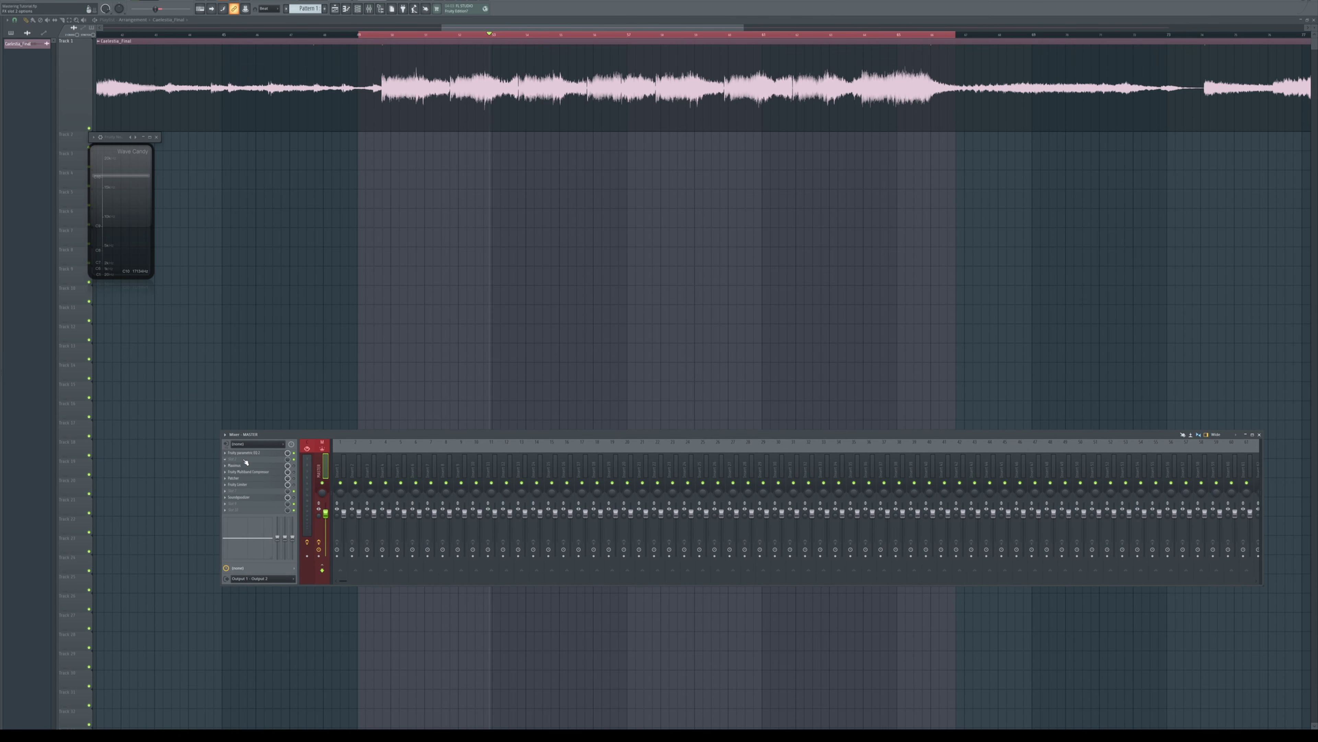
{"action": "left_click", "coordinate": [246, 453]}
{"action": "left_click", "coordinate": [246, 454]}
{"action": "left_click", "coordinate": [245, 459]}
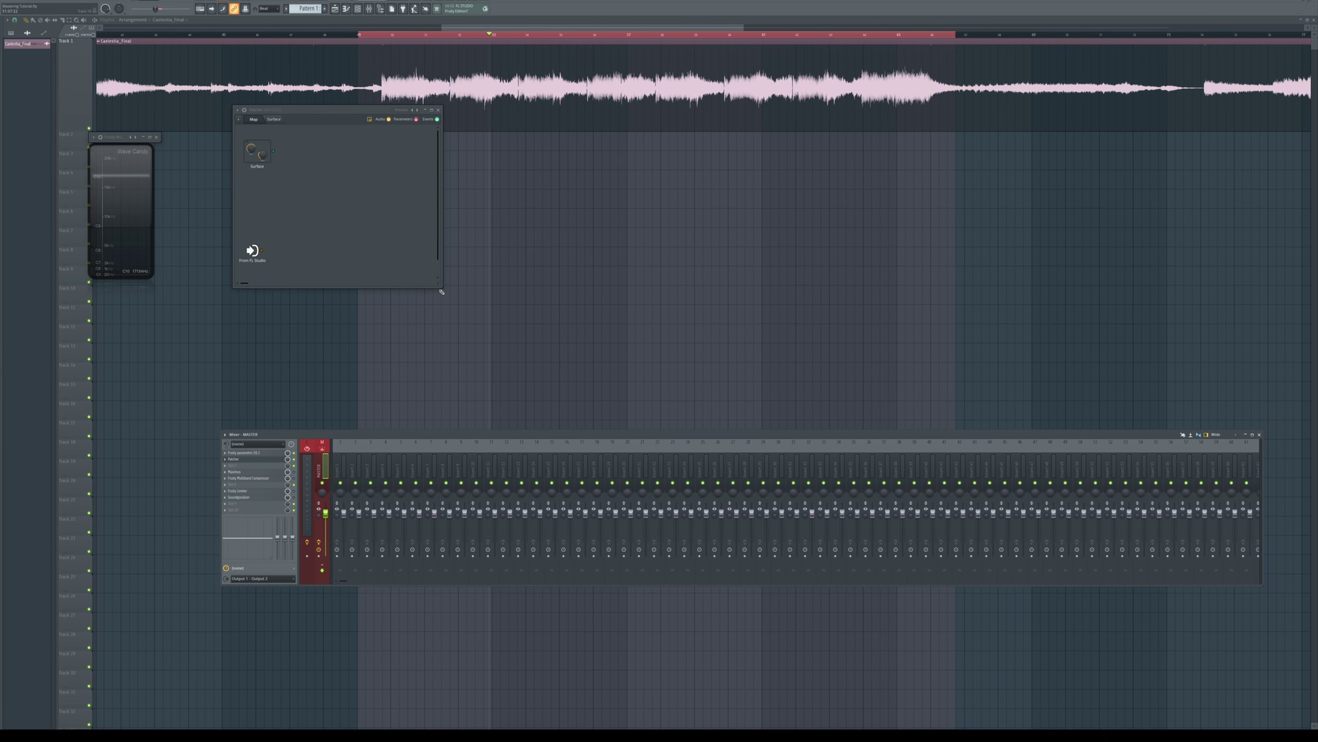
{"action": "left_click_drag", "start_coordinate": [440, 286], "coordinate": [968, 402]}
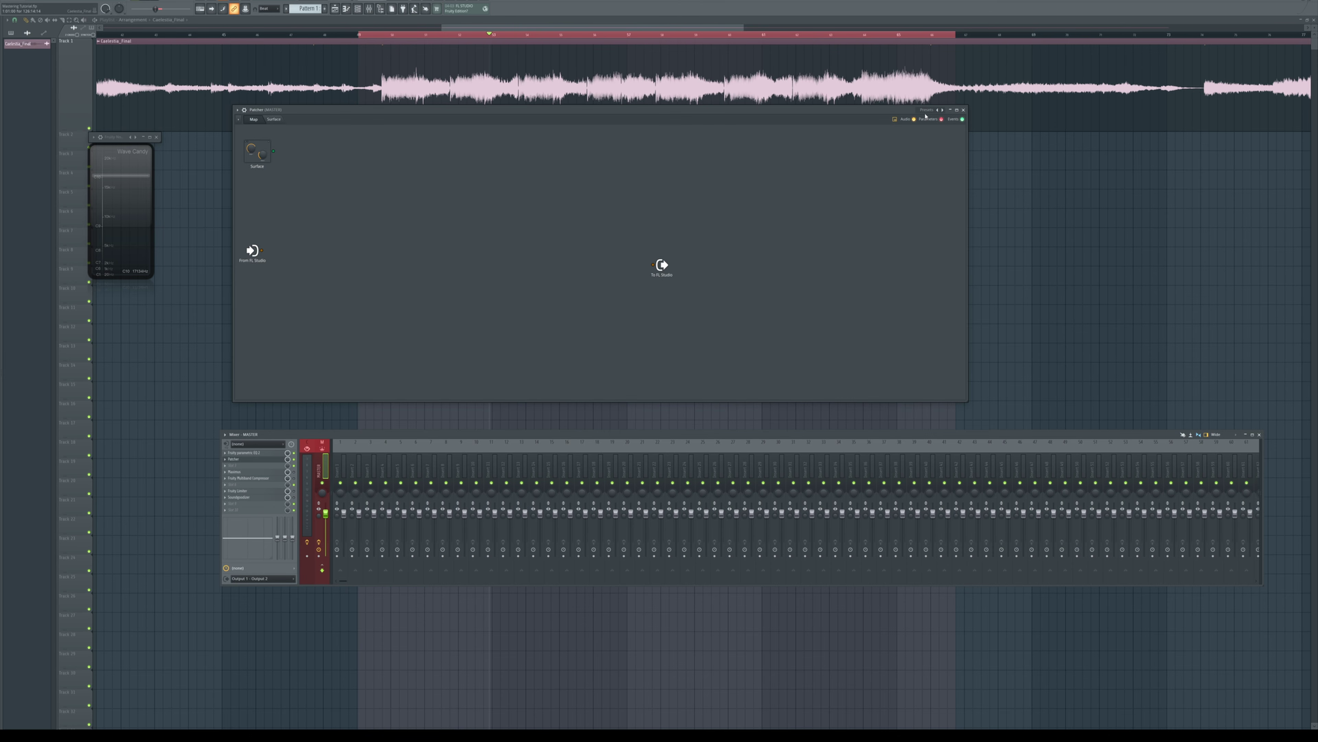
Step: Load the Mid side preset in Patcher, move its two plugin windows aside and enlarge the map
{"action": "left_click", "coordinate": [939, 111]}
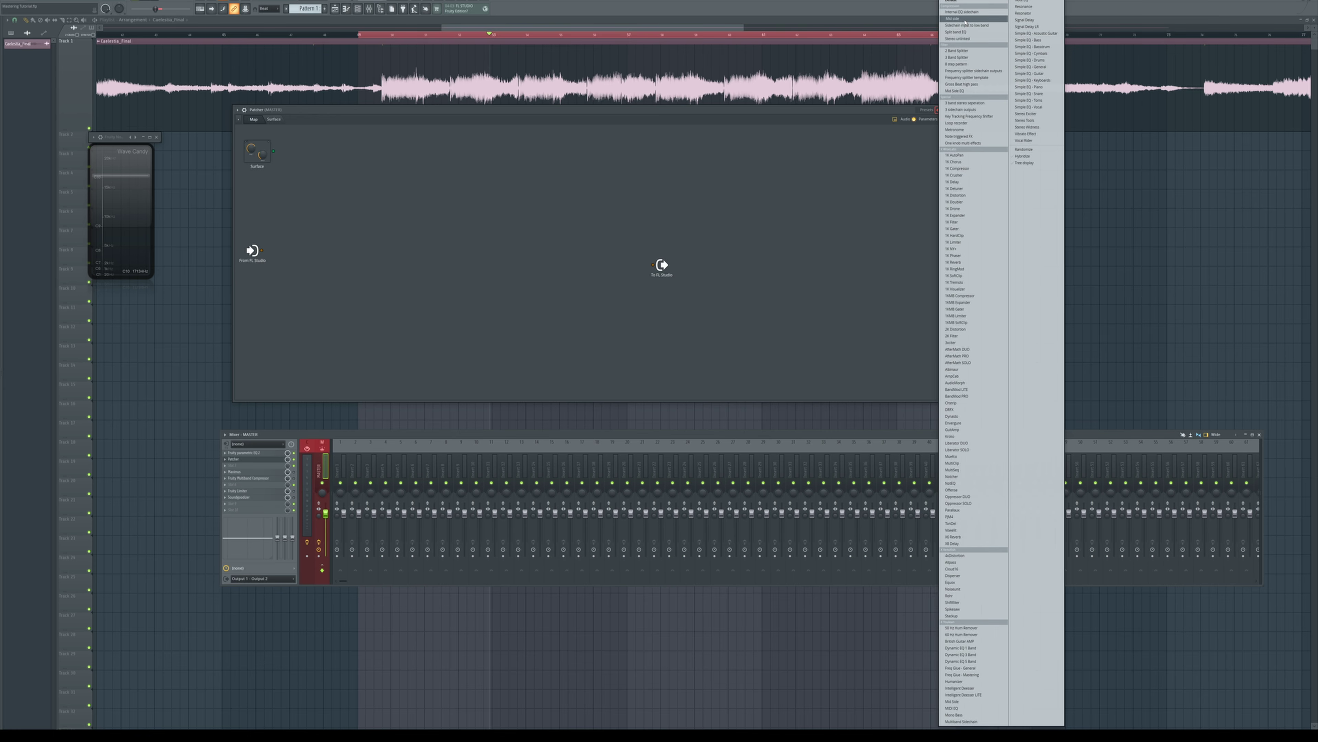
{"action": "left_click", "coordinate": [668, 52]}
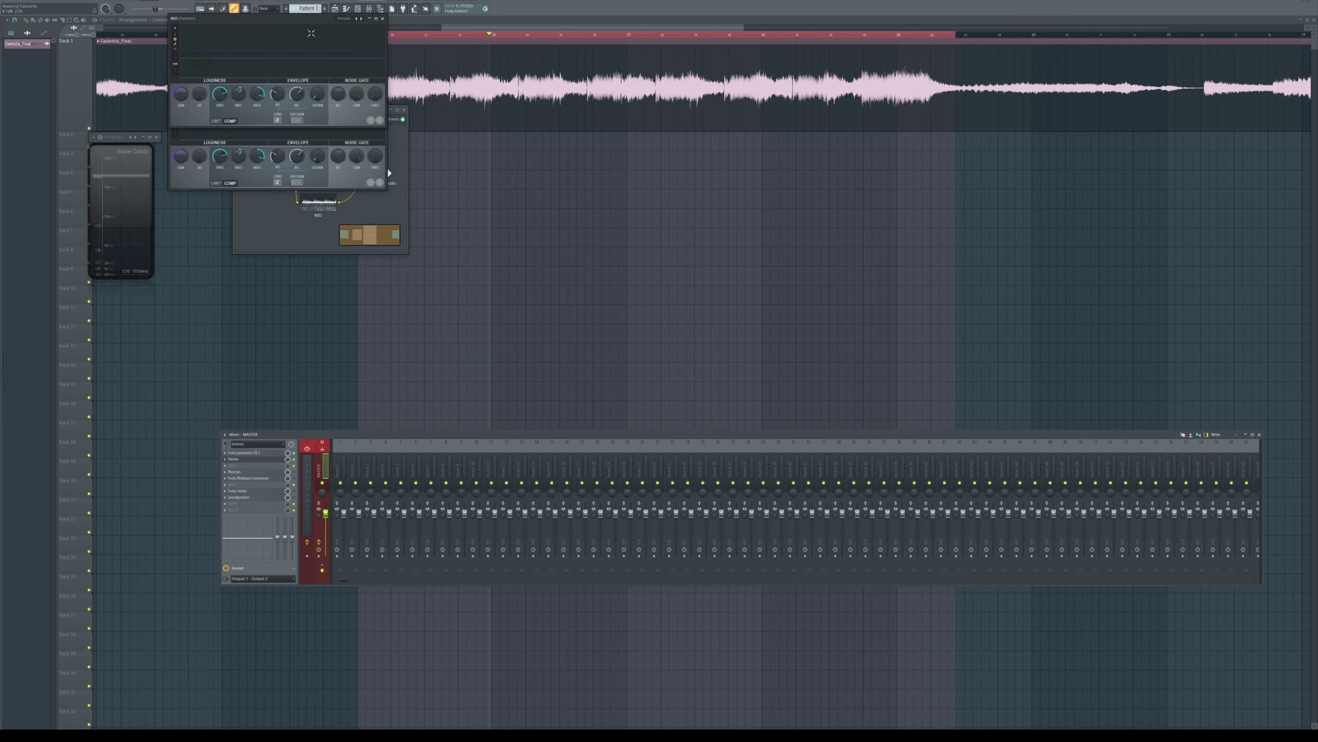
{"action": "left_click_drag", "start_coordinate": [279, 22], "coordinate": [808, 98]}
{"action": "left_click_drag", "start_coordinate": [309, 82], "coordinate": [945, 206]}
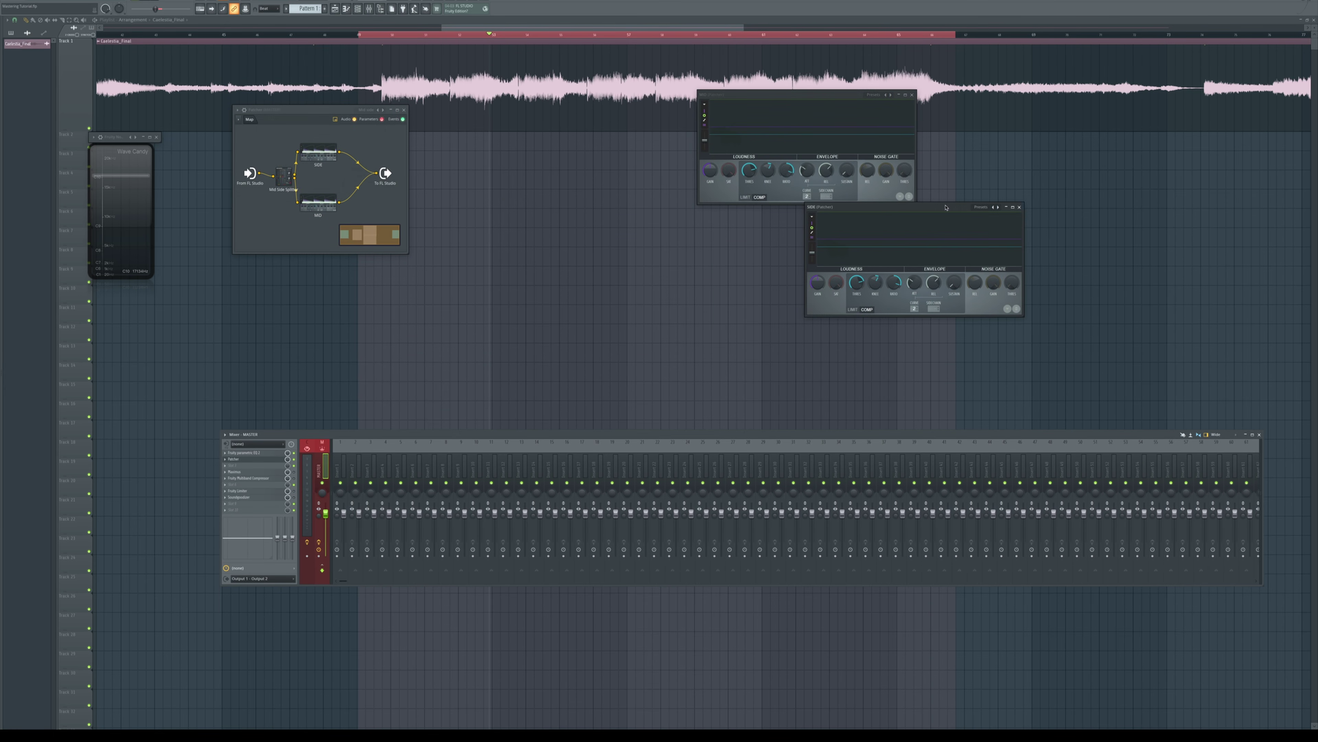
{"action": "left_click_drag", "start_coordinate": [408, 253], "coordinate": [706, 418]}
{"action": "left_click_drag", "start_coordinate": [752, 95], "coordinate": [880, 63]}
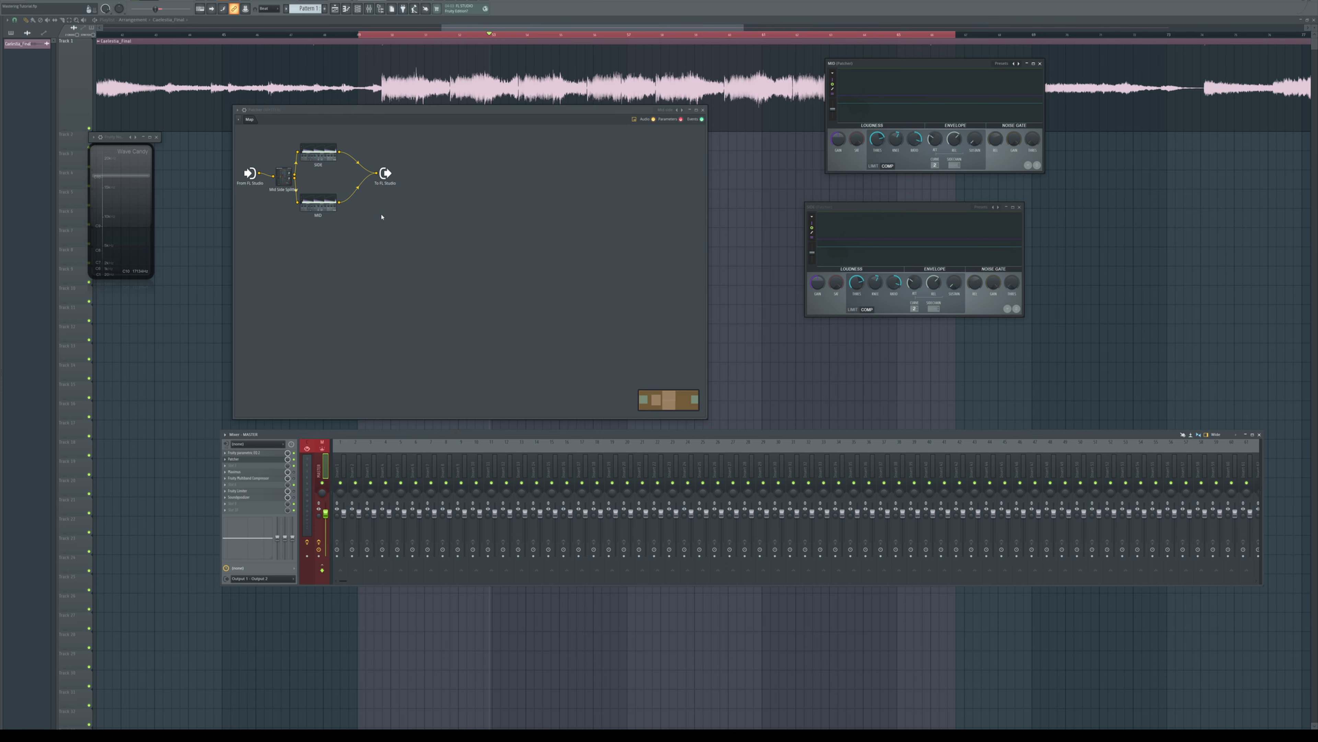
Step: Spread out the MID, SIDE and To FL Studio modules in the Patcher map and inspect the Mid Side Splitter
{"action": "left_click_drag", "start_coordinate": [321, 205], "coordinate": [373, 268]}
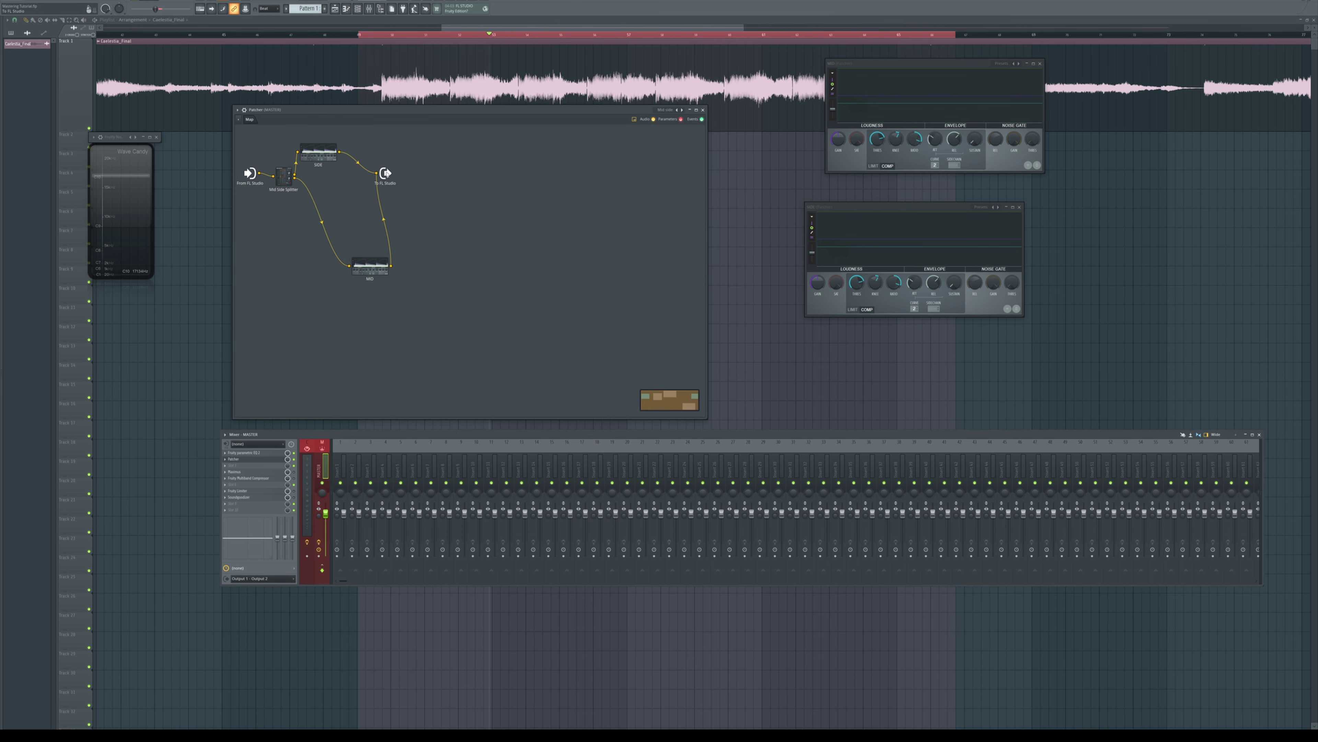
{"action": "left_click_drag", "start_coordinate": [386, 173], "coordinate": [582, 216]}
{"action": "left_click_drag", "start_coordinate": [336, 155], "coordinate": [417, 153]}
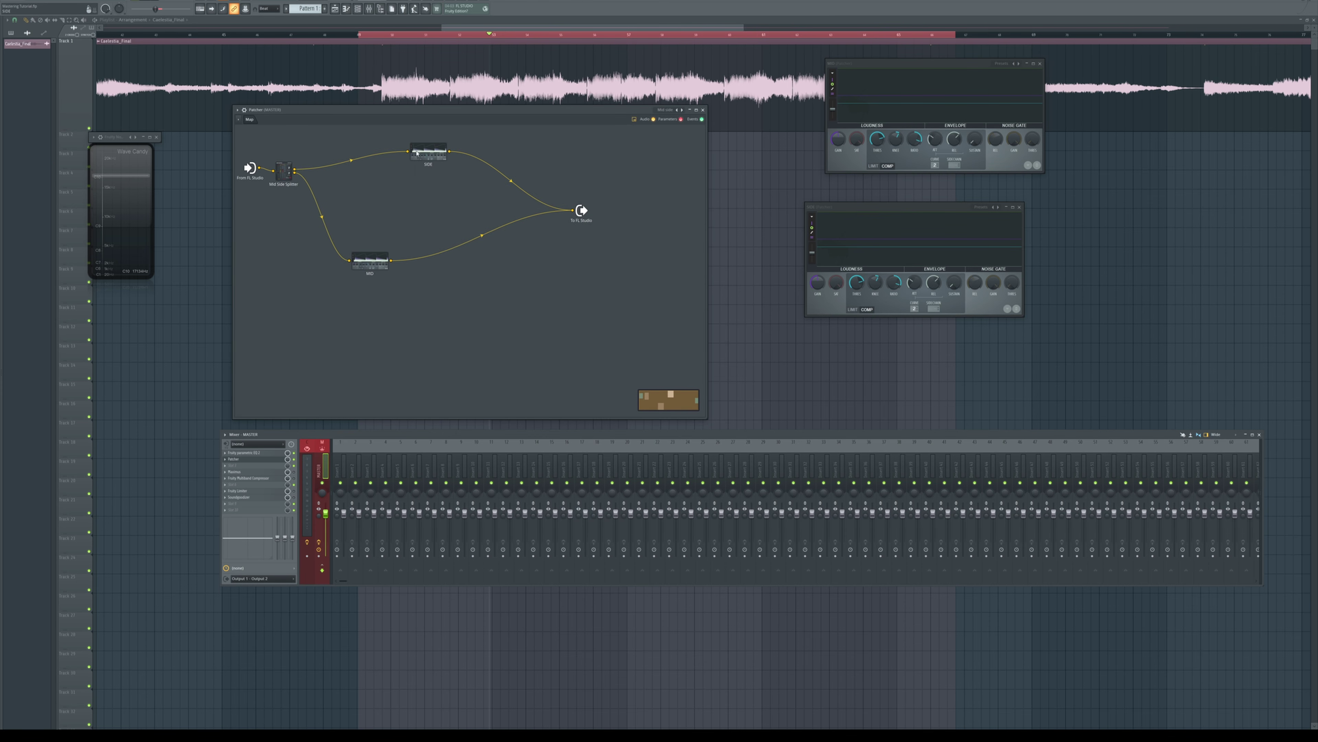
{"action": "double_click", "coordinate": [282, 173]}
{"action": "left_click", "coordinate": [281, 173]}
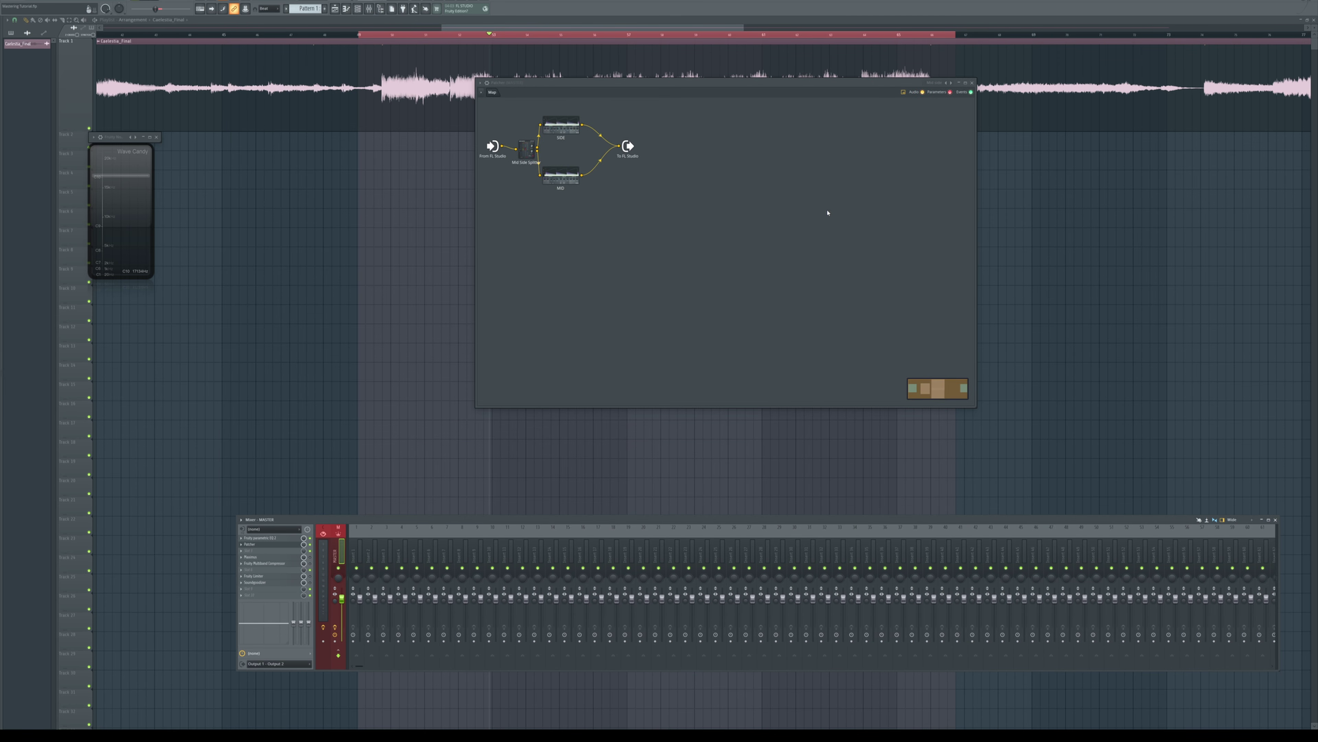
Step: Rearrange the map with SIDE above MID and To FL Studio well beyond them, leaving space between the modules
{"action": "left_click_drag", "start_coordinate": [635, 155], "coordinate": [724, 200]}
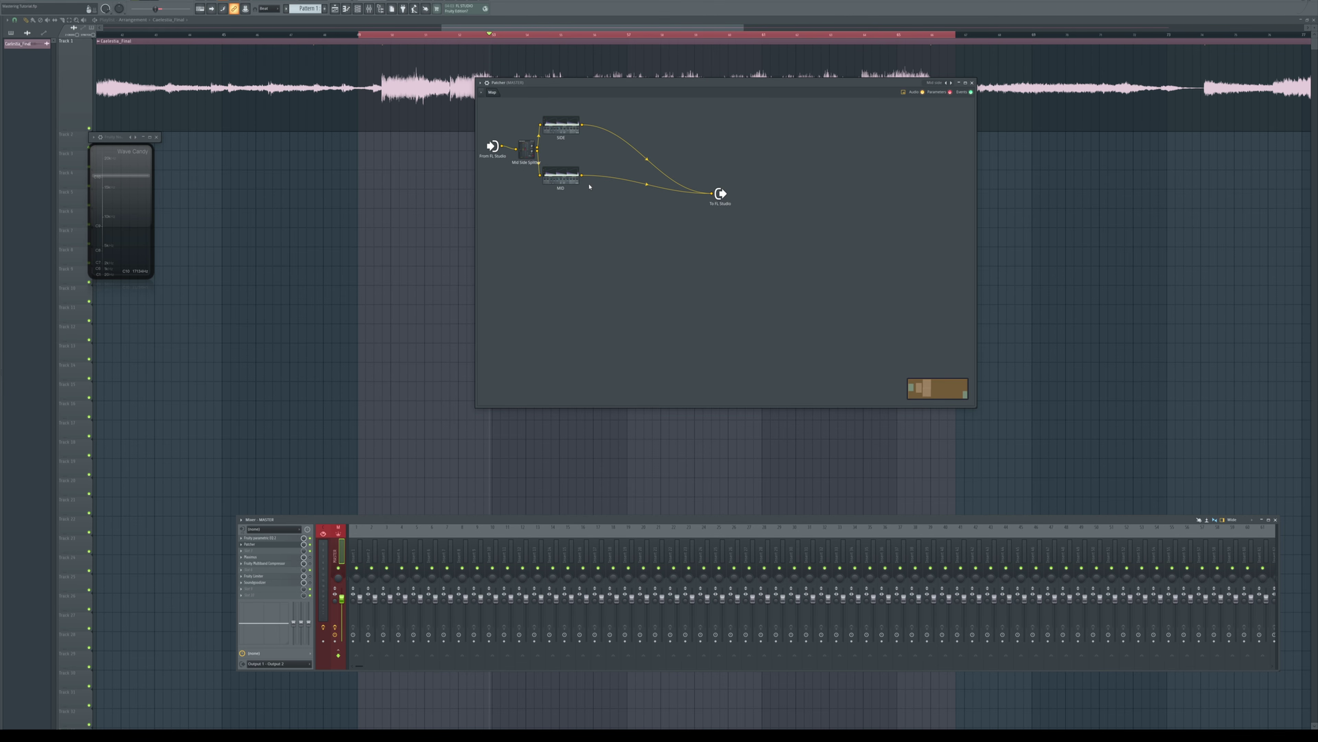
{"action": "left_click_drag", "start_coordinate": [566, 178], "coordinate": [662, 270]}
{"action": "left_click_drag", "start_coordinate": [566, 127], "coordinate": [795, 180]}
{"action": "left_click_drag", "start_coordinate": [660, 121], "coordinate": [652, 120]}
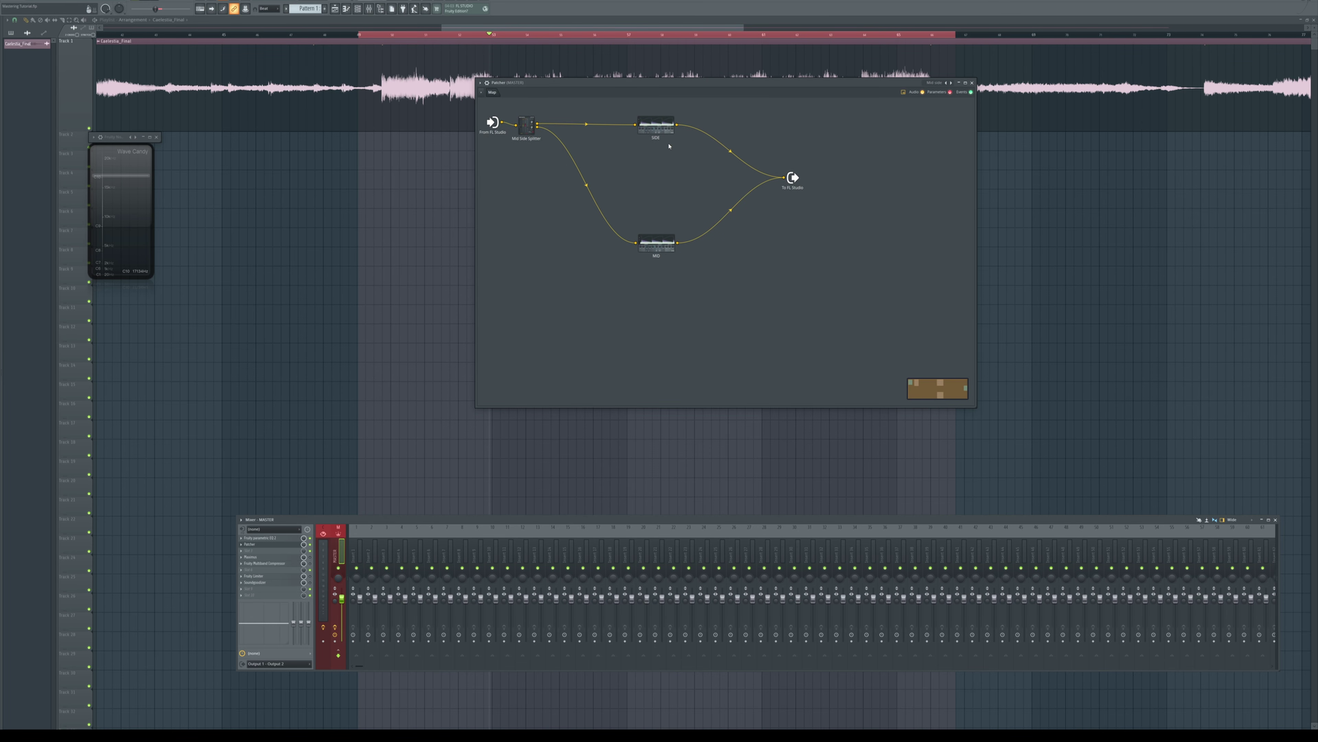
Step: Add a Fruity Parametric EQ 2 between SIDE and MID in the map and place a copy of it below MID
{"action": "right_click", "coordinate": [660, 134]}
{"action": "left_click", "coordinate": [653, 154]}
{"action": "right_click", "coordinate": [659, 161]}
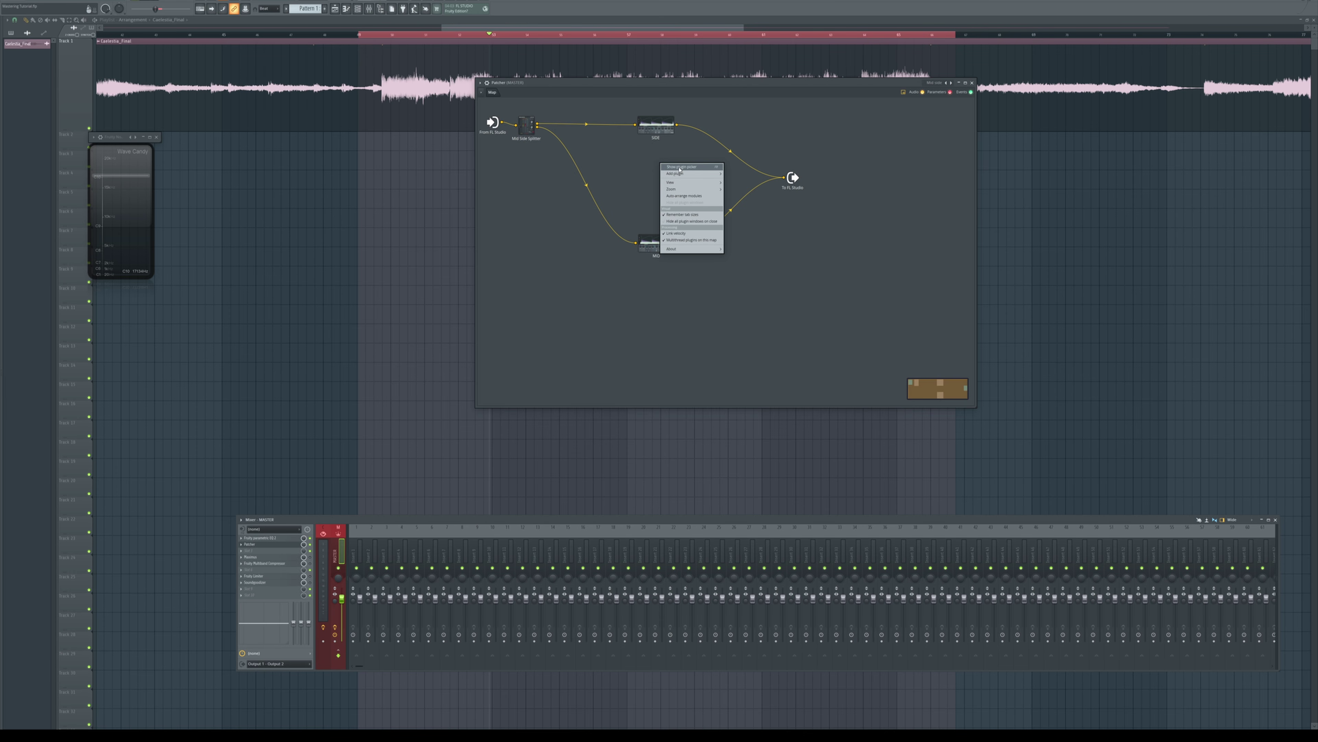
{"action": "mouse_move", "coordinate": [684, 174]}
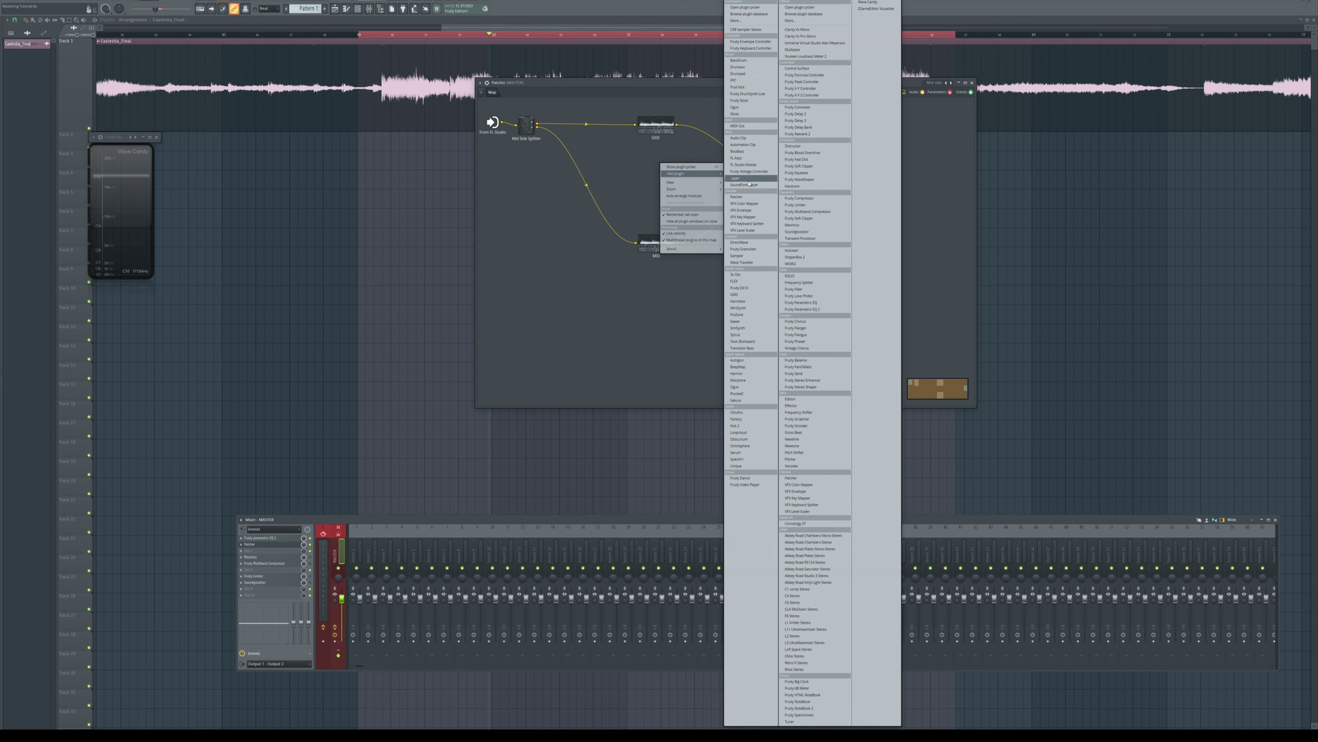
{"action": "left_click", "coordinate": [802, 309]}
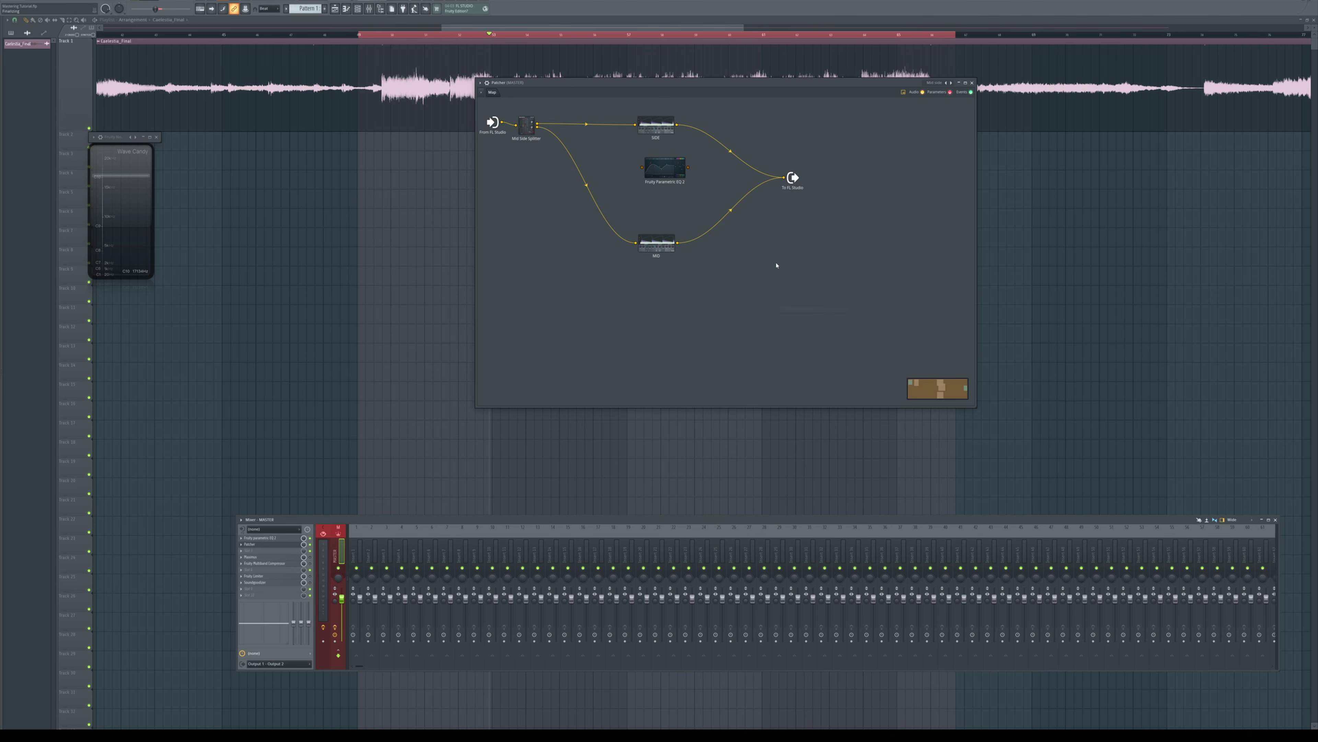
{"action": "right_click", "coordinate": [668, 169]}
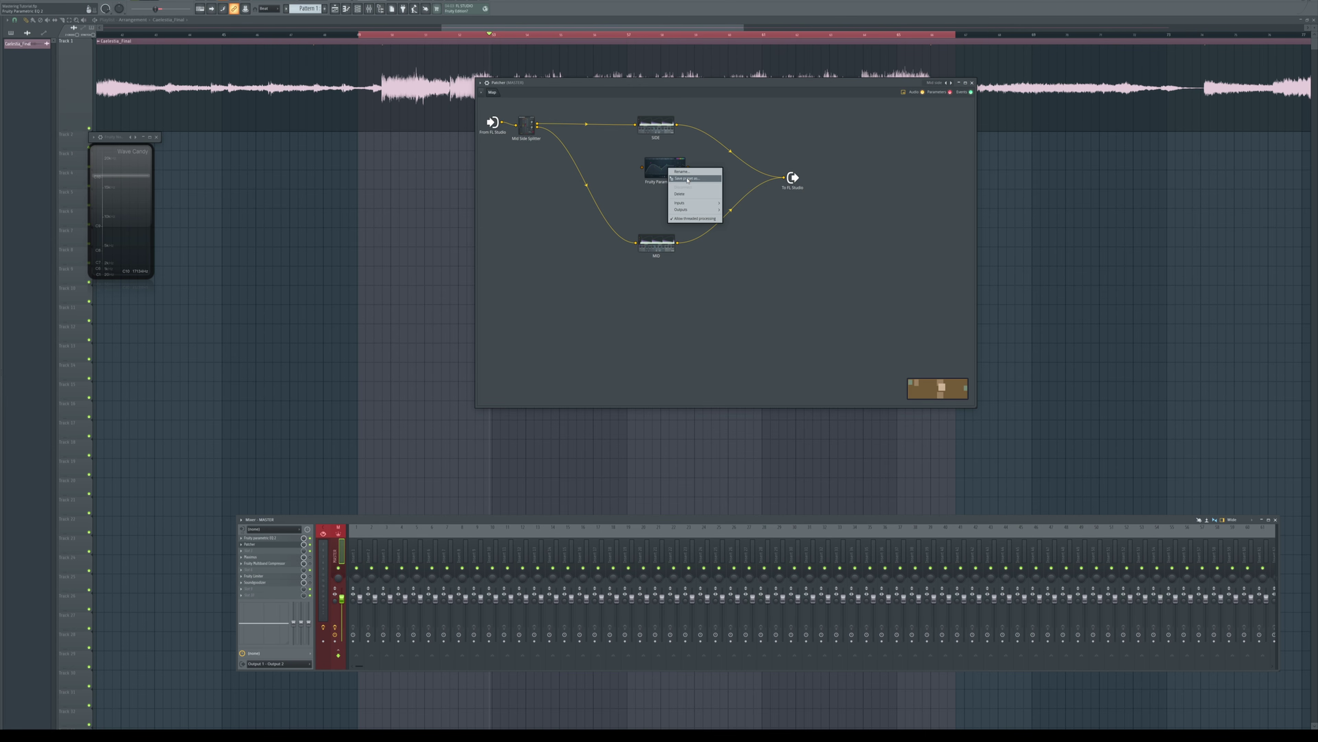
{"action": "left_click_drag", "start_coordinate": [687, 179], "coordinate": [715, 269]}
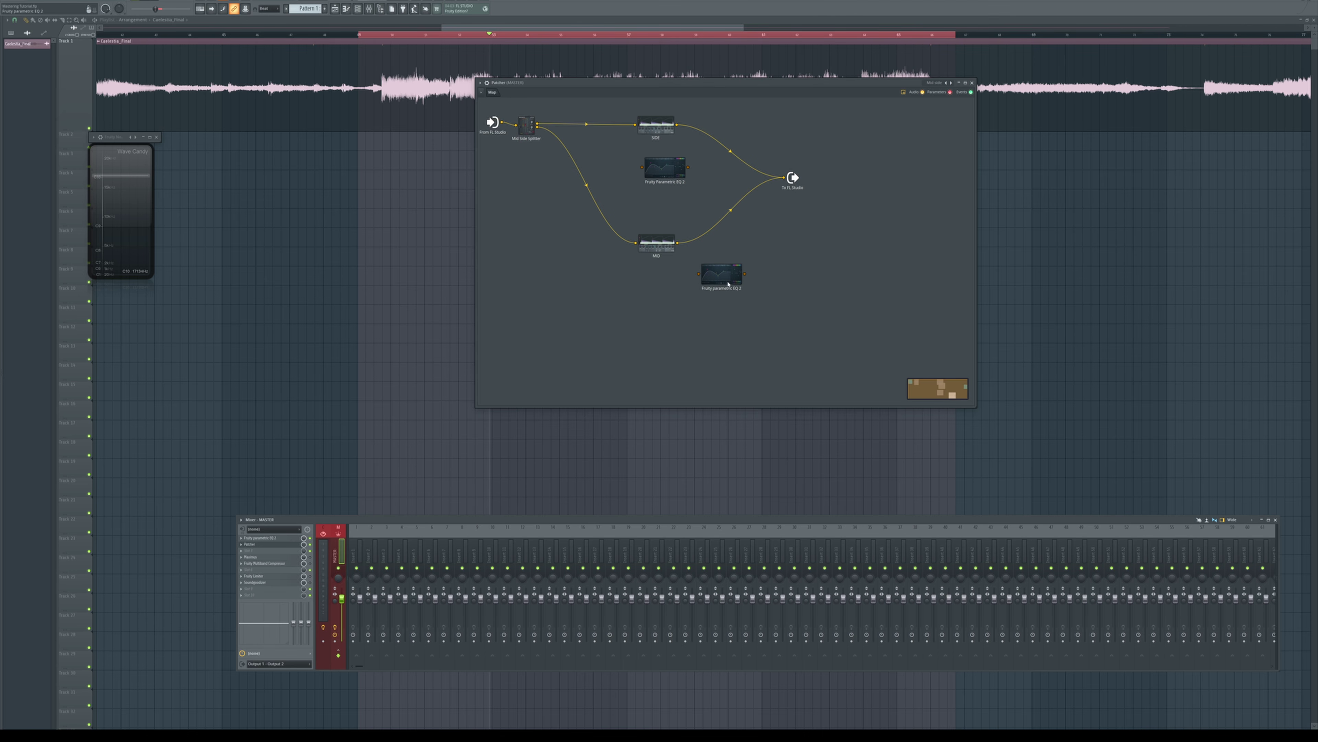
Step: Route the Mid Side Splitter's mid output through the copied Fruity parametric EQ 2 to To FL Studio
{"action": "left_click_drag", "start_coordinate": [728, 284], "coordinate": [637, 208]}
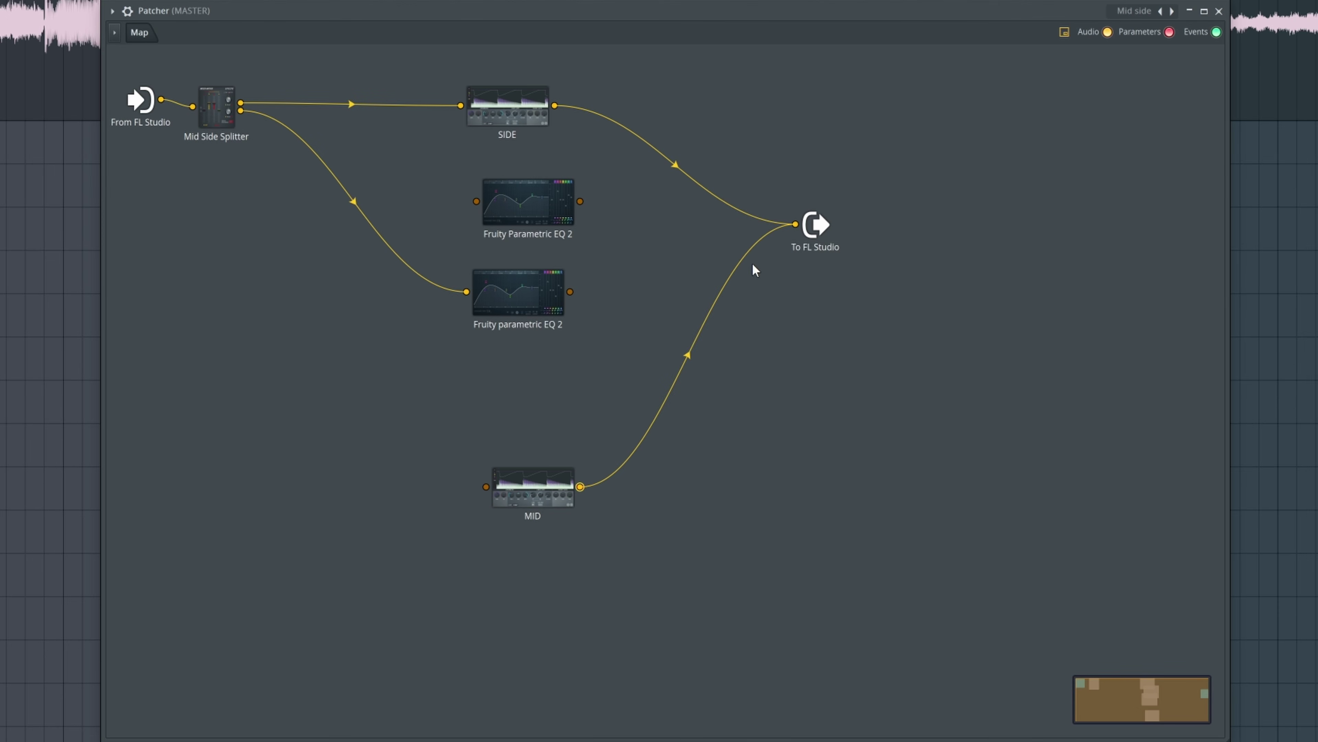
{"action": "left_click_drag", "start_coordinate": [570, 291], "coordinate": [604, 285]}
{"action": "left_click_drag", "start_coordinate": [688, 254], "coordinate": [795, 224]}
Step: Route the splitter's side output through the first Fruity Parametric EQ 2 to To FL Studio, moving the old SIDE module aside
{"action": "left_click_drag", "start_coordinate": [517, 107], "coordinate": [476, 221]}
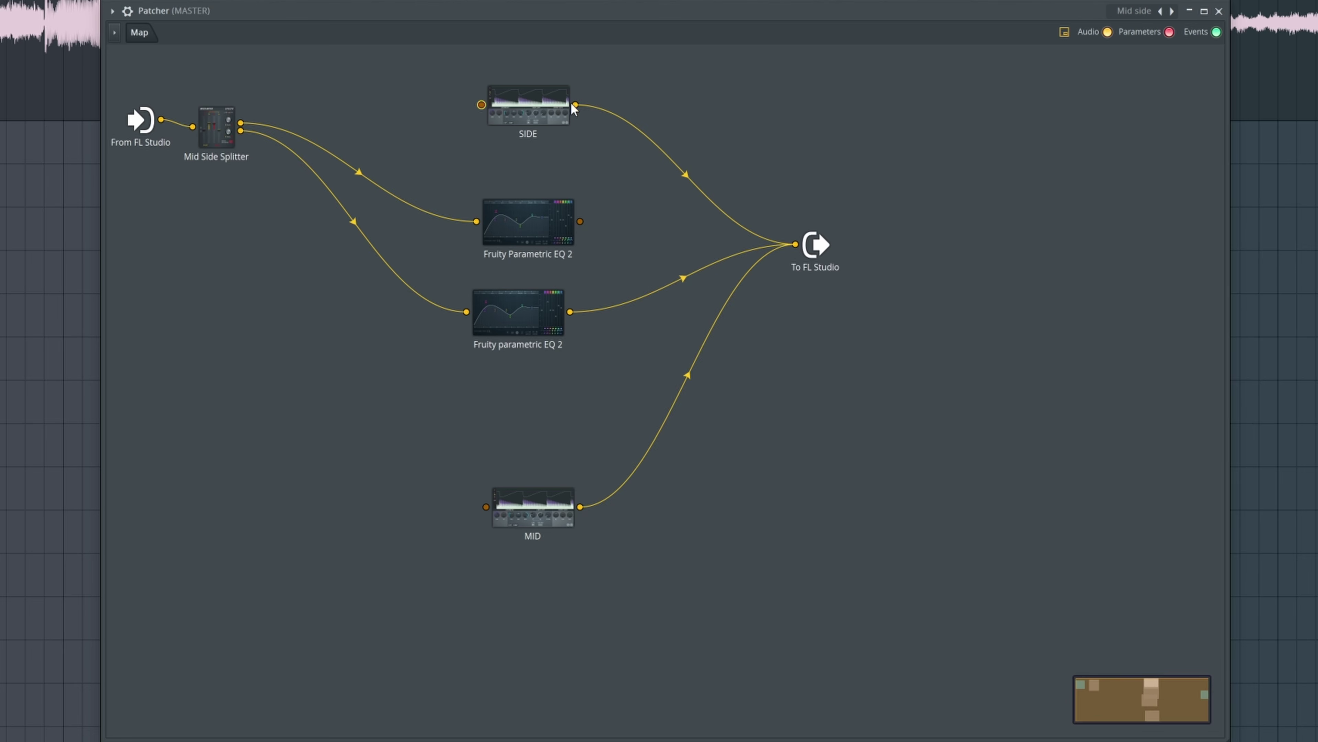
{"action": "left_click_drag", "start_coordinate": [575, 106], "coordinate": [588, 208]}
{"action": "left_click_drag", "start_coordinate": [546, 116], "coordinate": [735, 116]}
{"action": "left_click_drag", "start_coordinate": [580, 221], "coordinate": [795, 242]}
Step: Delete the preset's original SIDE and MID modules from the map, disconnecting SIDE first
{"action": "right_click", "coordinate": [655, 108]}
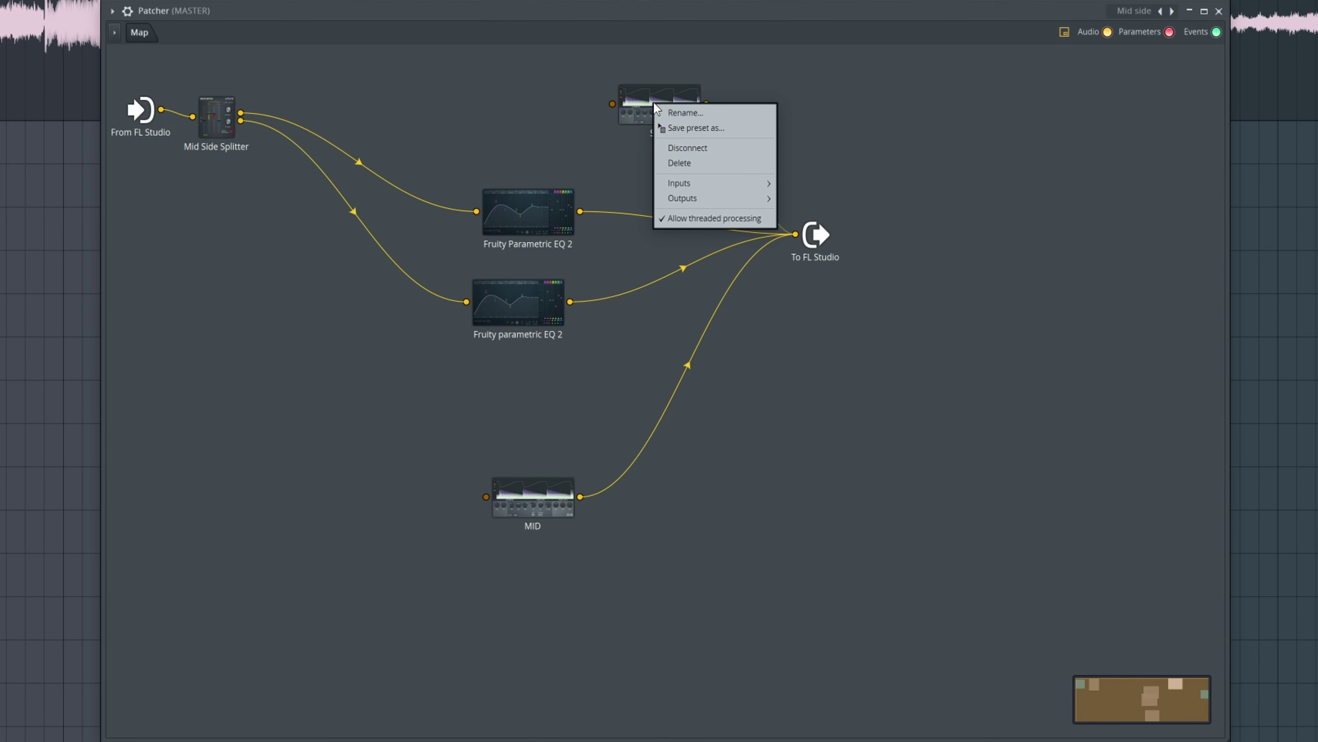
{"action": "left_click", "coordinate": [684, 144]}
{"action": "right_click", "coordinate": [675, 115]}
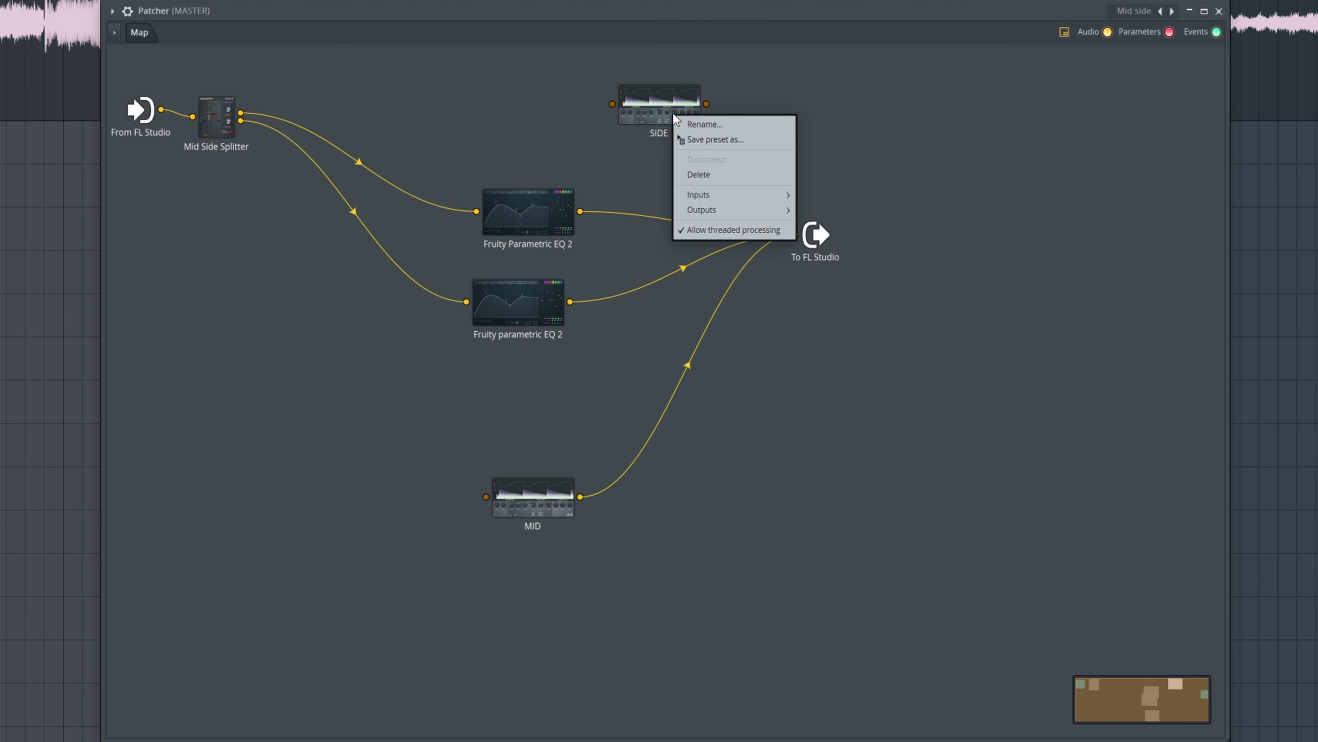
{"action": "left_click", "coordinate": [688, 170]}
{"action": "right_click", "coordinate": [540, 495]}
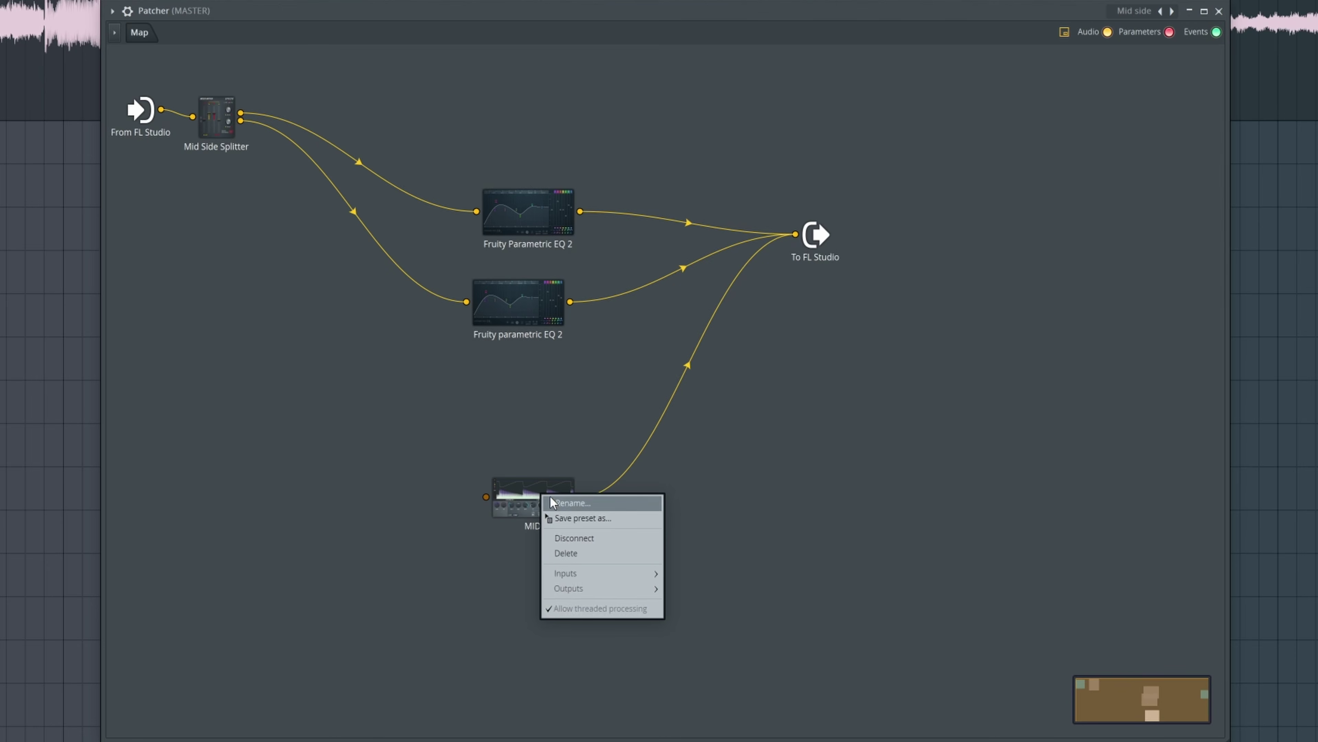
{"action": "left_click", "coordinate": [569, 553]}
Step: Move the equalizer on the mid path further down the map and rename it MID
{"action": "left_click_drag", "start_coordinate": [529, 337], "coordinate": [546, 447]}
{"action": "right_click", "coordinate": [547, 447]}
{"action": "left_click", "coordinate": [577, 457]}
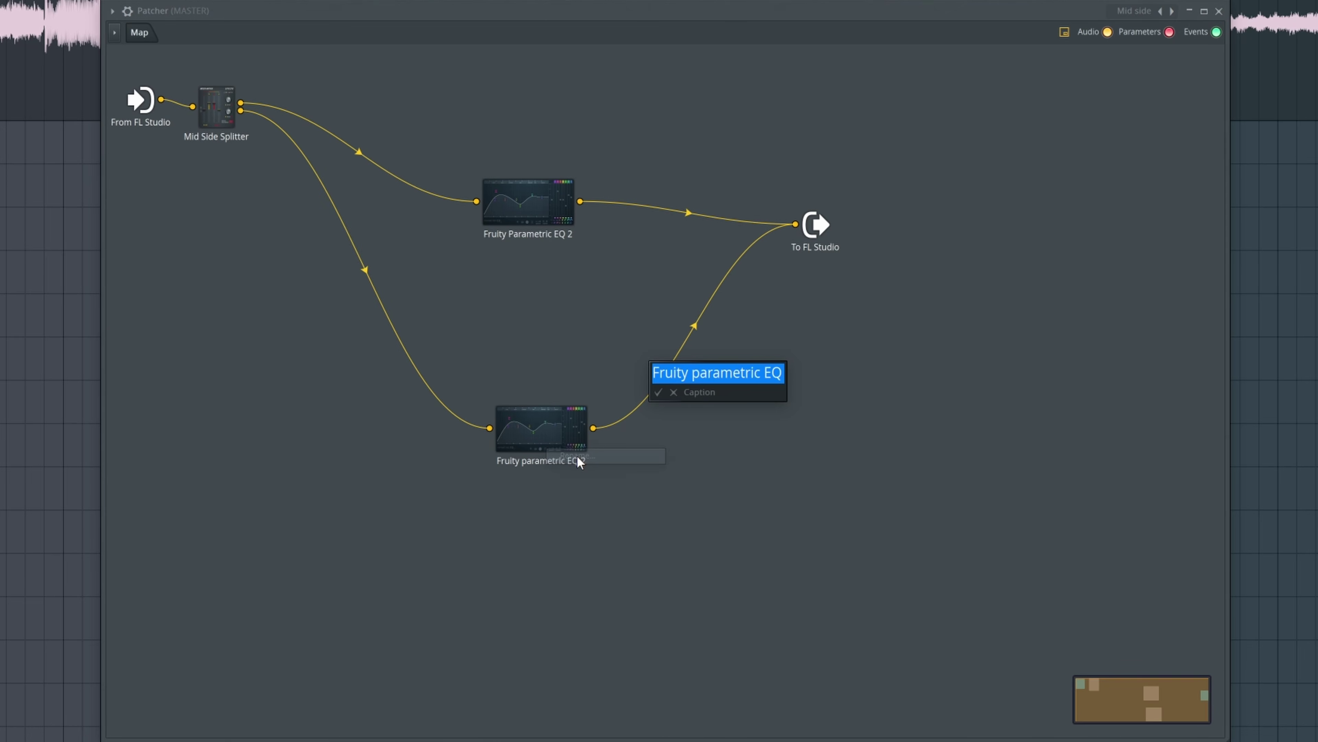
{"action": "type", "text": "MID"}
{"action": "key", "text": "Return"}
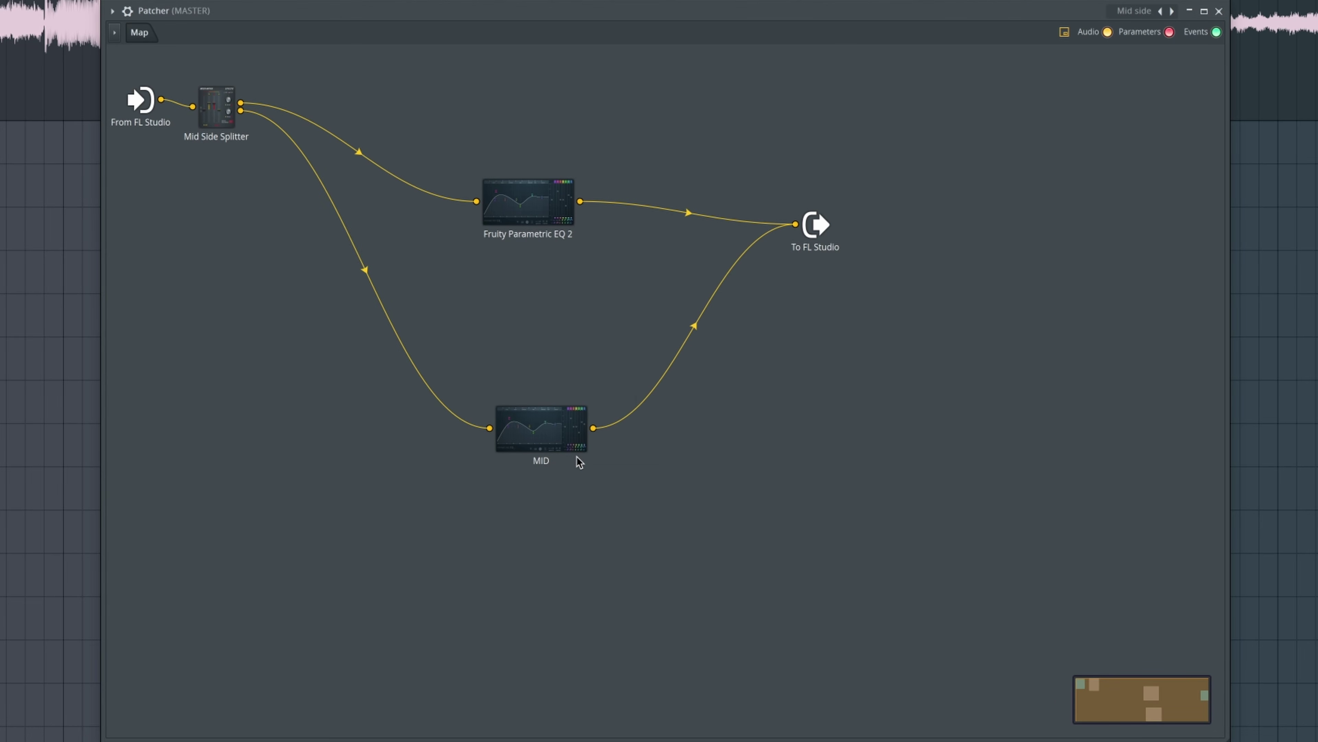
Step: Rename the equalizer on the side path SIDE
{"action": "right_click", "coordinate": [567, 214]}
{"action": "left_click", "coordinate": [572, 221]}
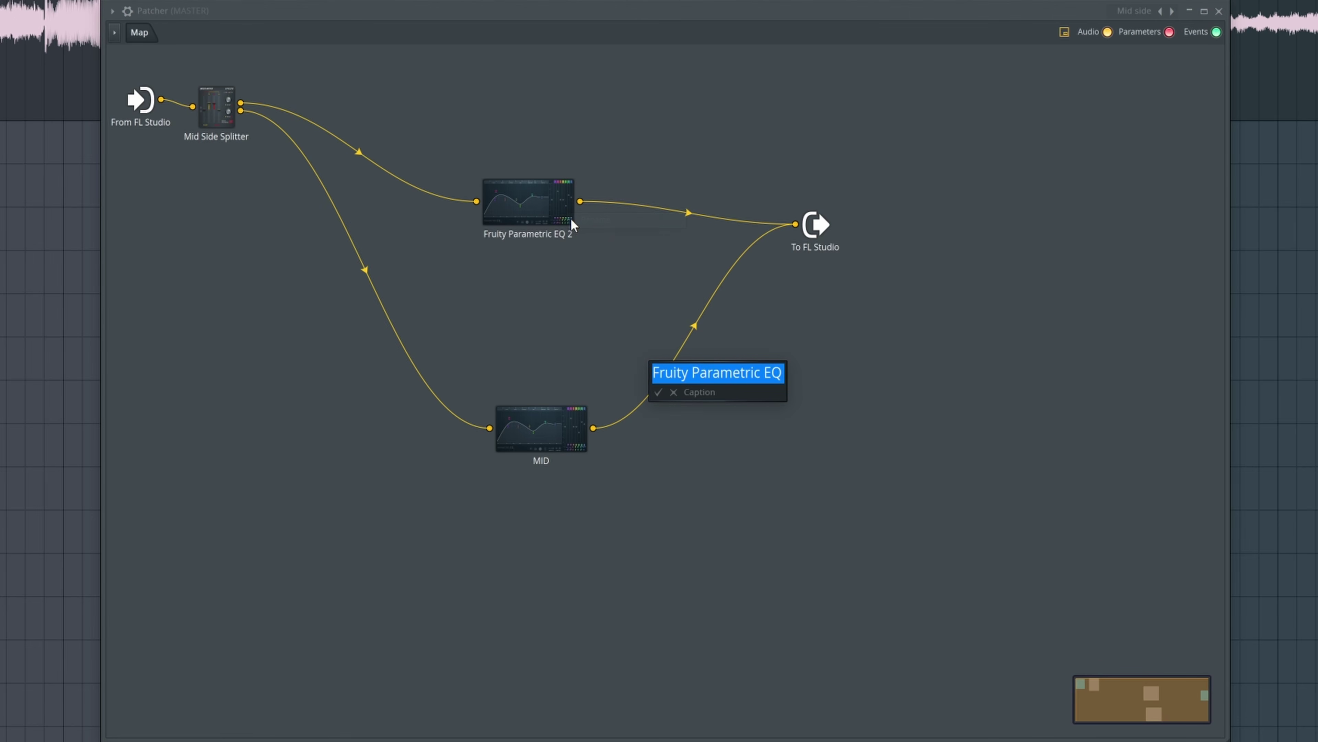
{"action": "type", "text": "SID"}
{"action": "key", "text": "Return"}
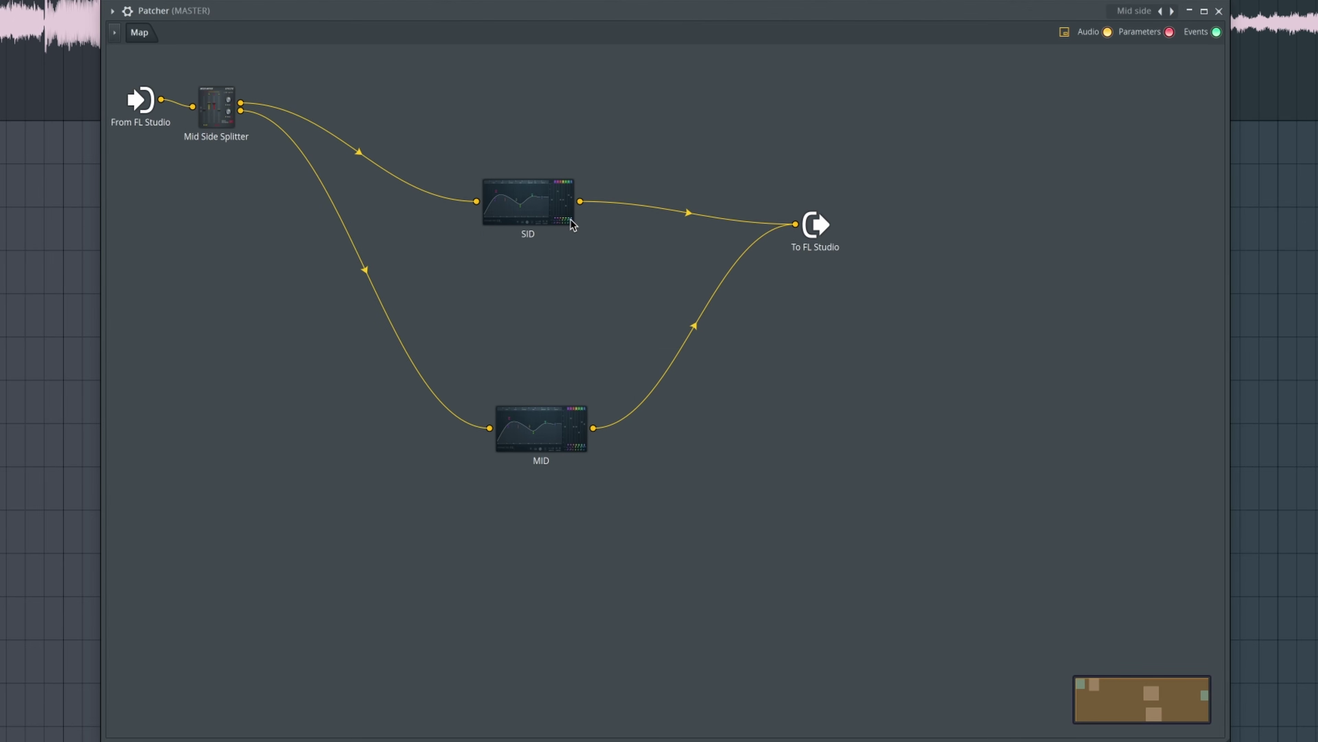
{"action": "right_click", "coordinate": [570, 219]}
{"action": "left_click", "coordinate": [579, 227]}
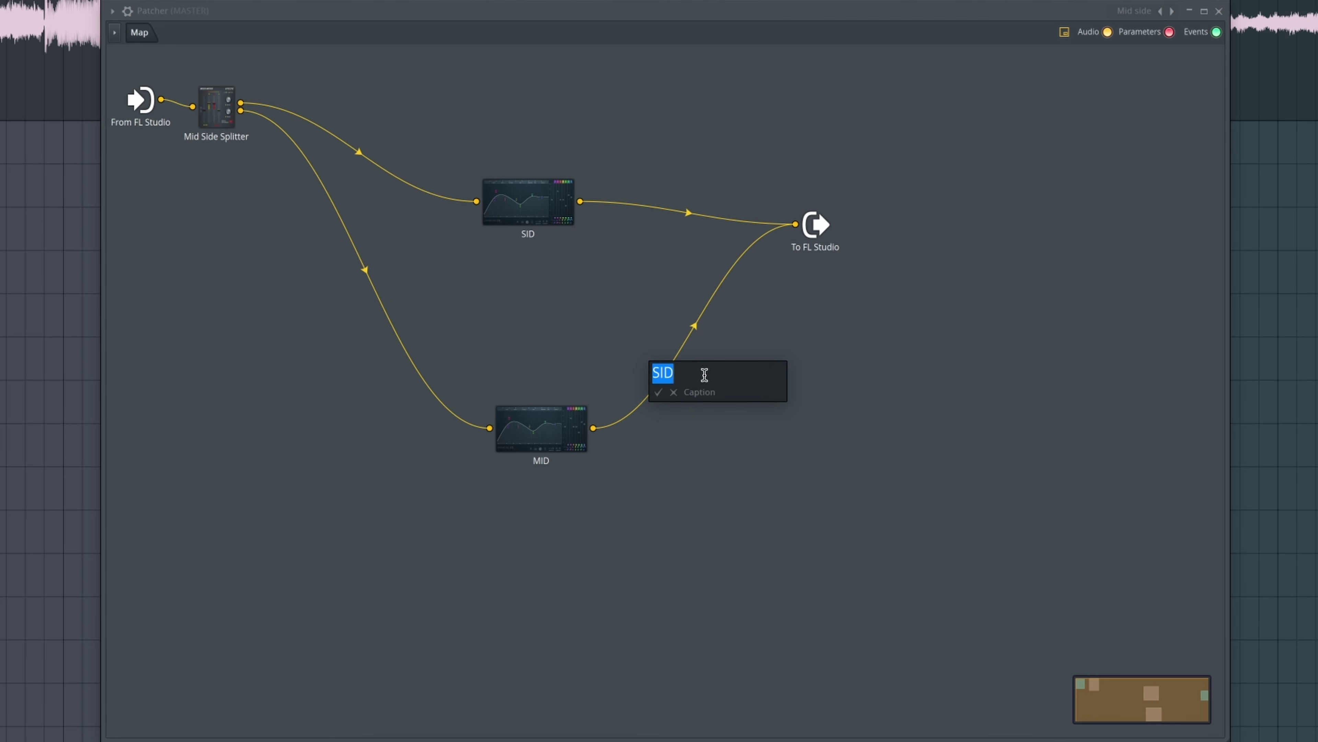
{"action": "key", "text": "Return"}
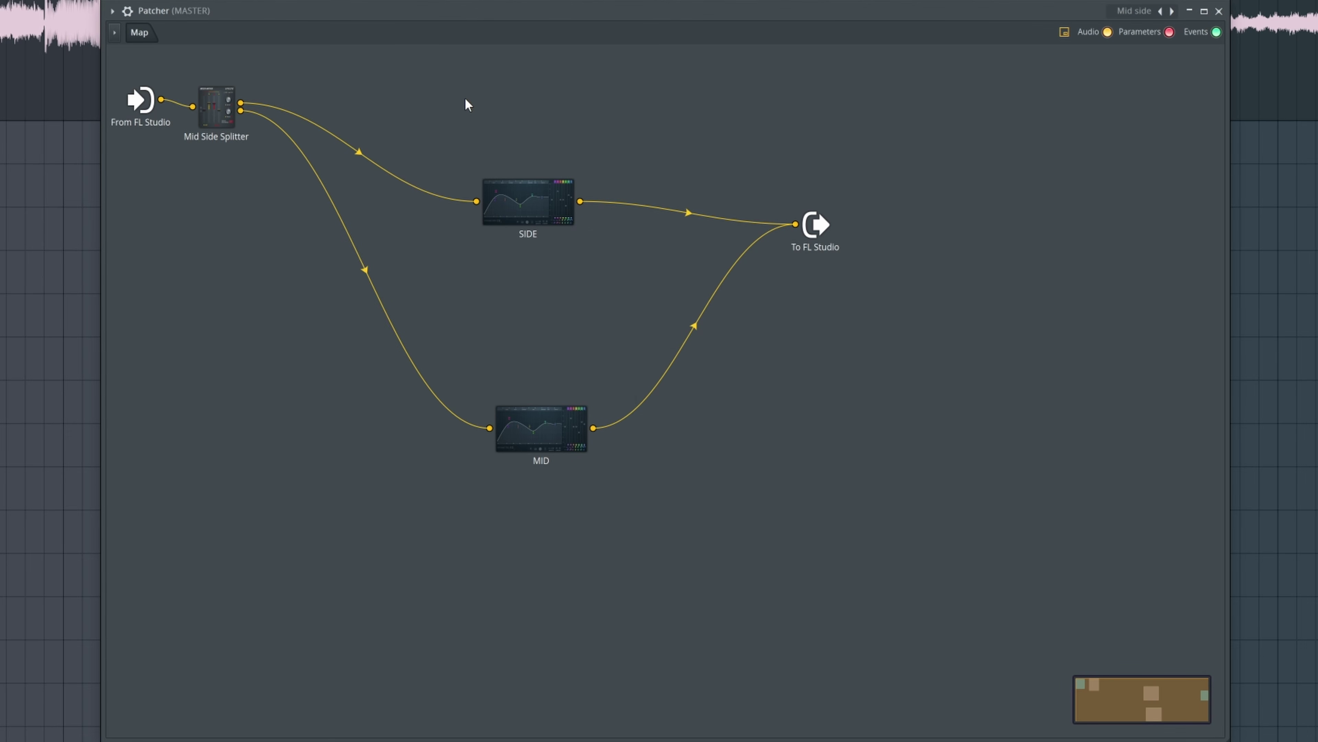
Step: Arrange the map with From FL Studio low, the splitter raised beside it, SIDE above MID, and To FL Studio beyond them
{"action": "left_click_drag", "start_coordinate": [802, 234], "coordinate": [880, 275]}
{"action": "left_click_drag", "start_coordinate": [562, 220], "coordinate": [607, 180]}
{"action": "left_click_drag", "start_coordinate": [542, 416], "coordinate": [574, 336]}
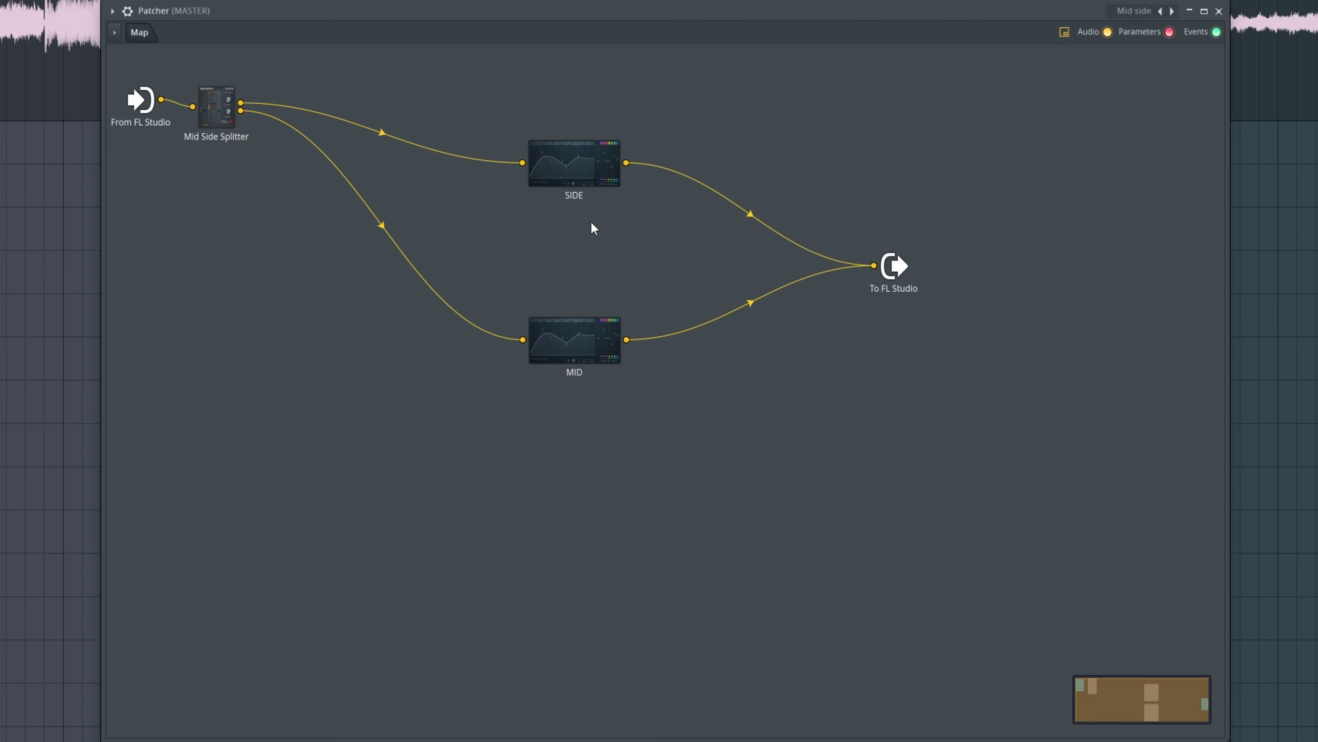
{"action": "left_click_drag", "start_coordinate": [576, 169], "coordinate": [581, 164]}
{"action": "left_click_drag", "start_coordinate": [140, 100], "coordinate": [138, 406]}
{"action": "left_click_drag", "start_coordinate": [280, 142], "coordinate": [314, 186]}
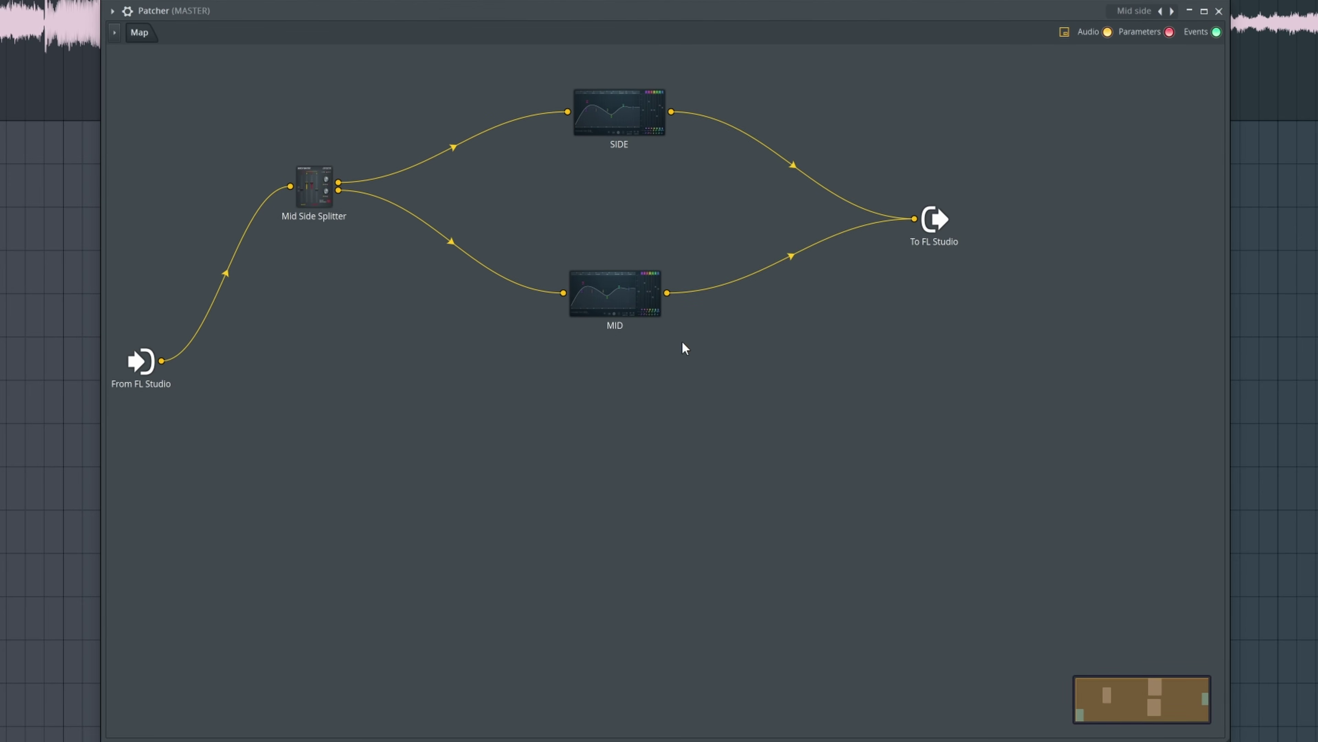
{"action": "left_click_drag", "start_coordinate": [646, 306], "coordinate": [663, 395]}
{"action": "left_click_drag", "start_coordinate": [644, 124], "coordinate": [662, 167]}
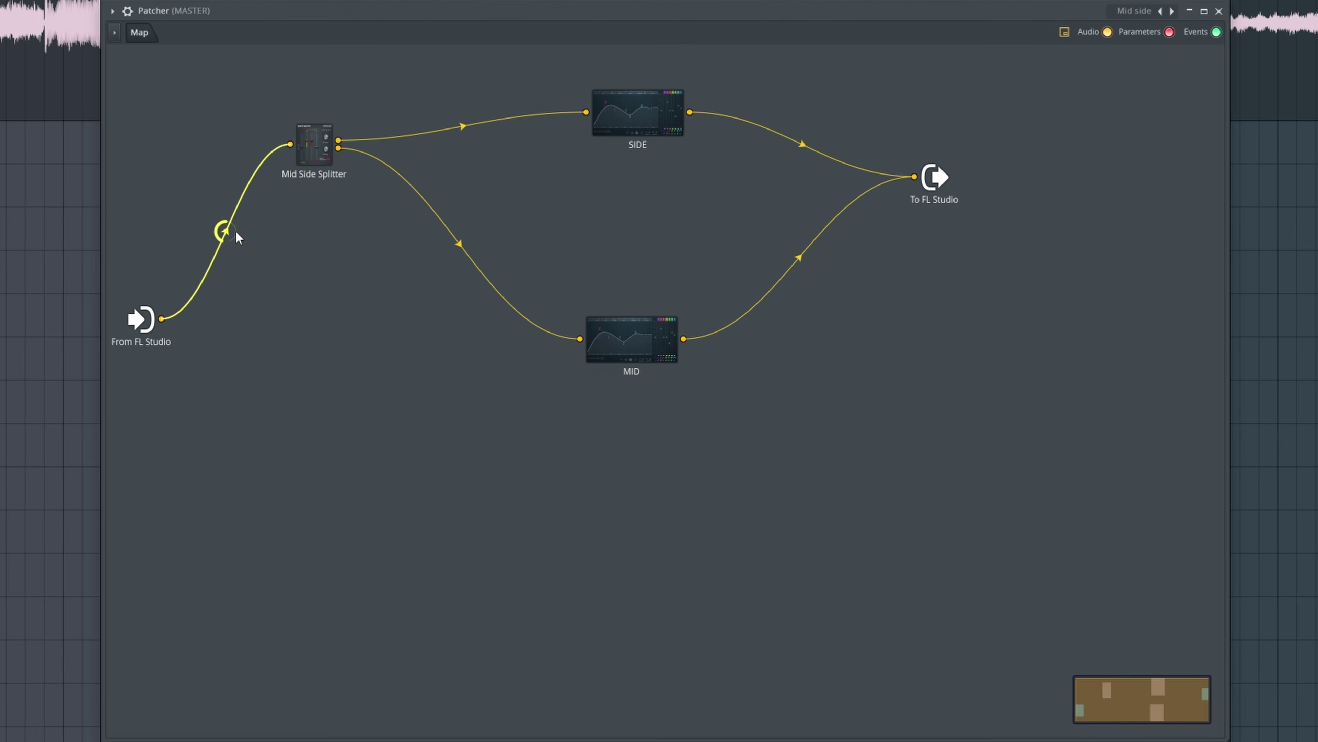
Step: Open the SIDE equalizer from the Patcher map, enlarge its window and move it over the map
{"action": "left_click_drag", "start_coordinate": [459, 23], "coordinate": [288, 170]}
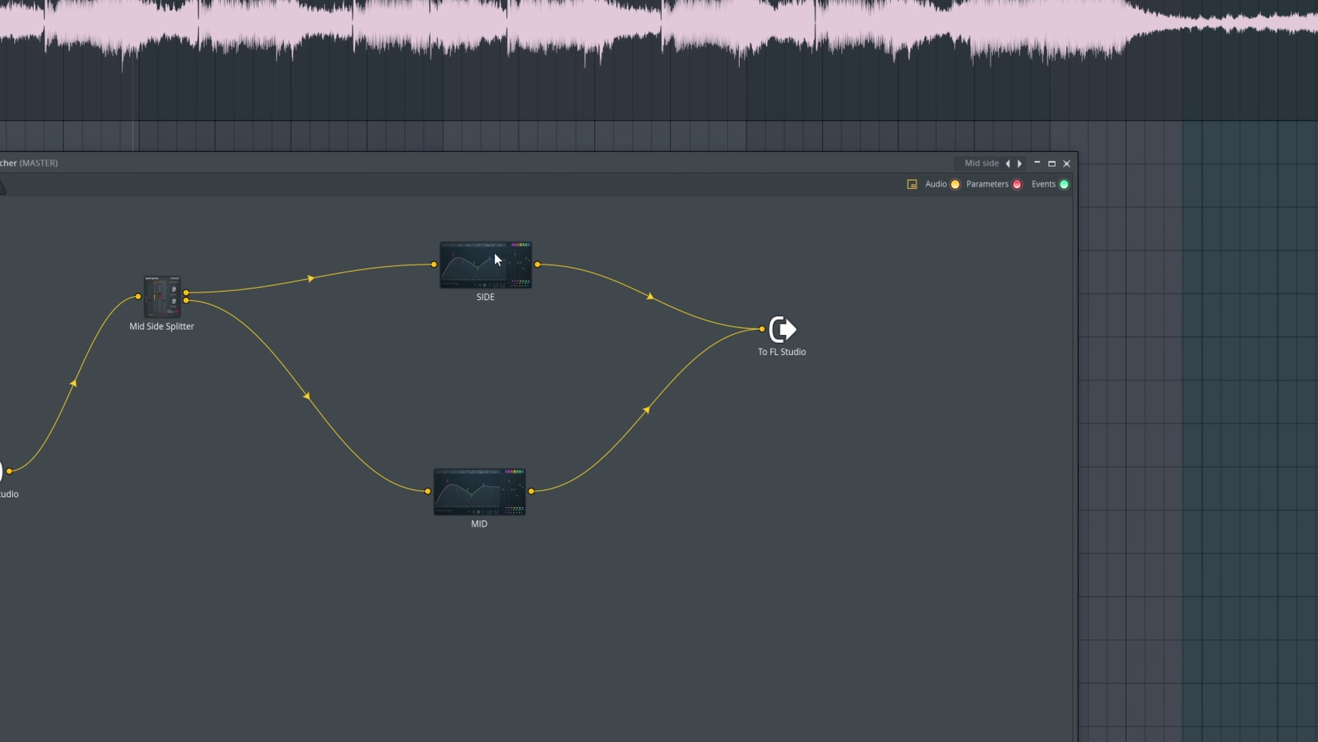
{"action": "left_click", "coordinate": [500, 271]}
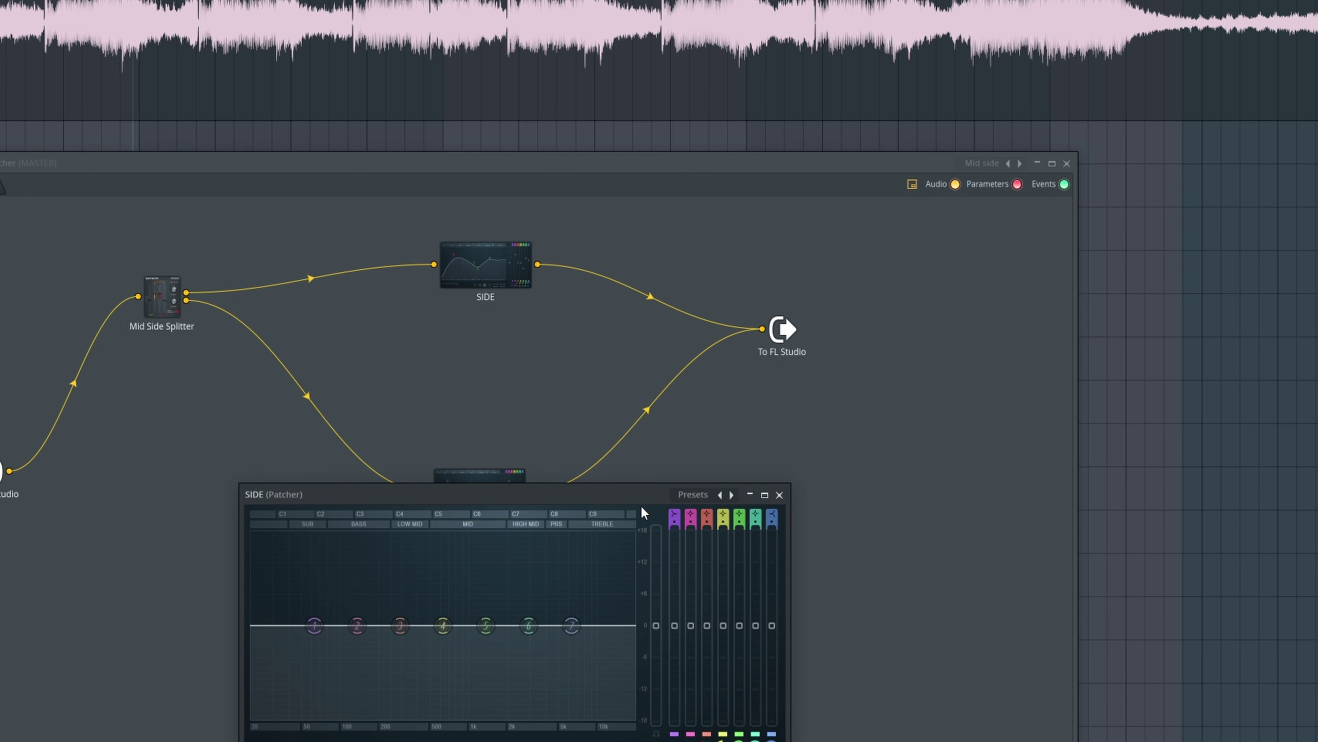
{"action": "left_click_drag", "start_coordinate": [570, 310], "coordinate": [1314, 737]}
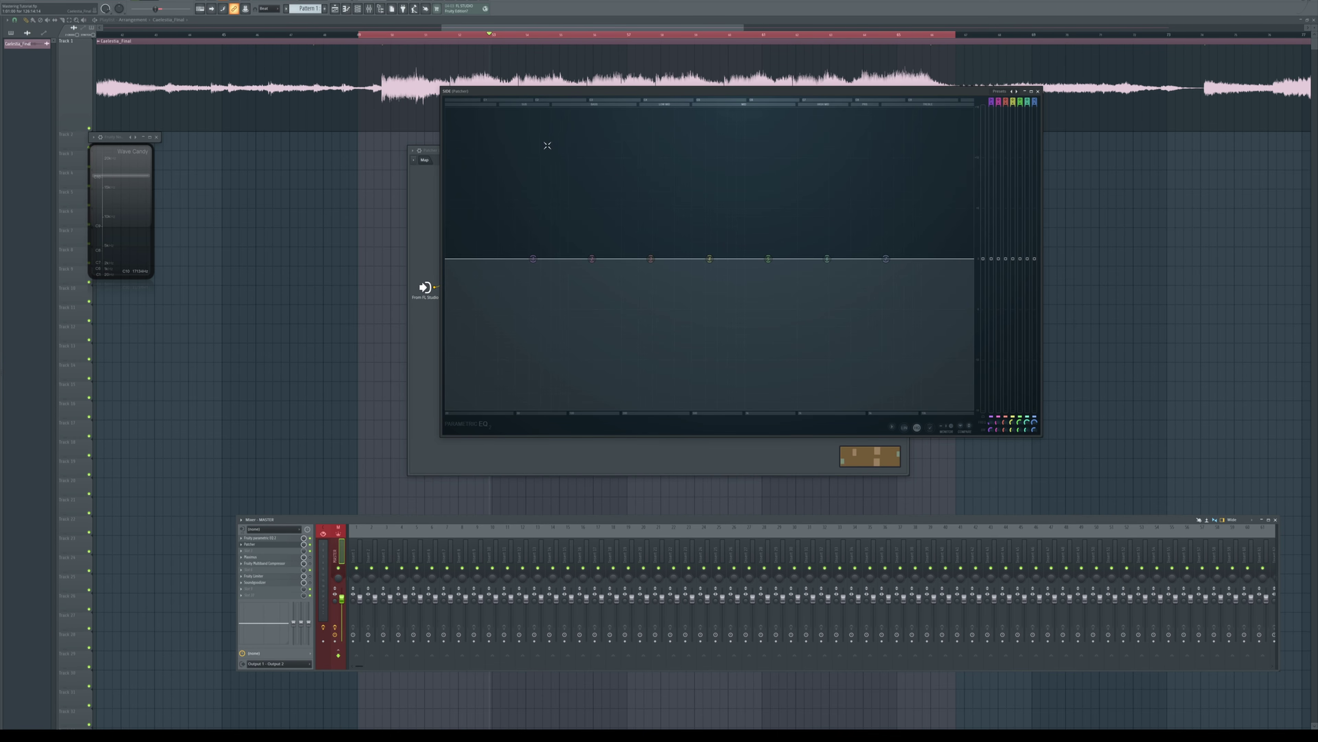
{"action": "left_click_drag", "start_coordinate": [558, 90], "coordinate": [506, 139]}
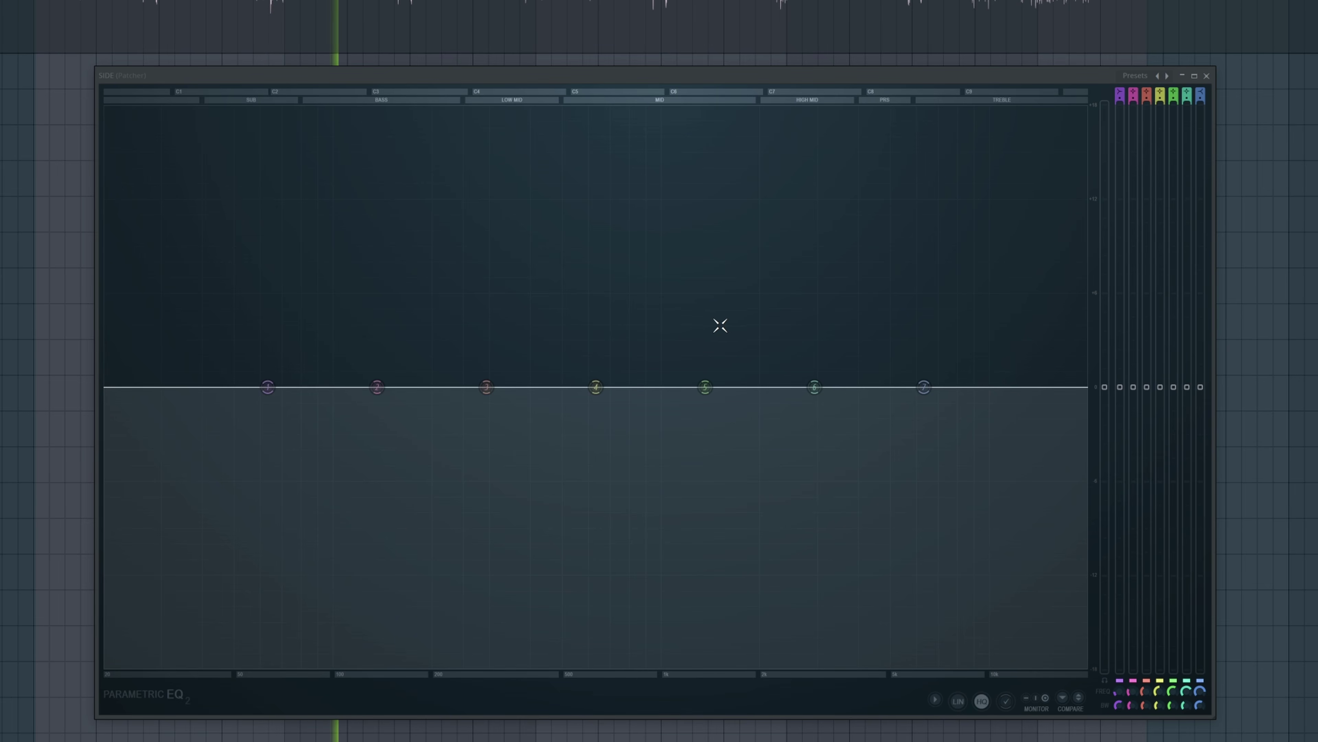
Step: Add a gentle, wide treble boost with band 6 of the SIDE equalizer
{"action": "left_click_drag", "start_coordinate": [813, 389], "coordinate": [926, 338]}
{"action": "scroll", "coordinate": [933, 307], "scroll_direction": "down", "scroll_amount": 5}
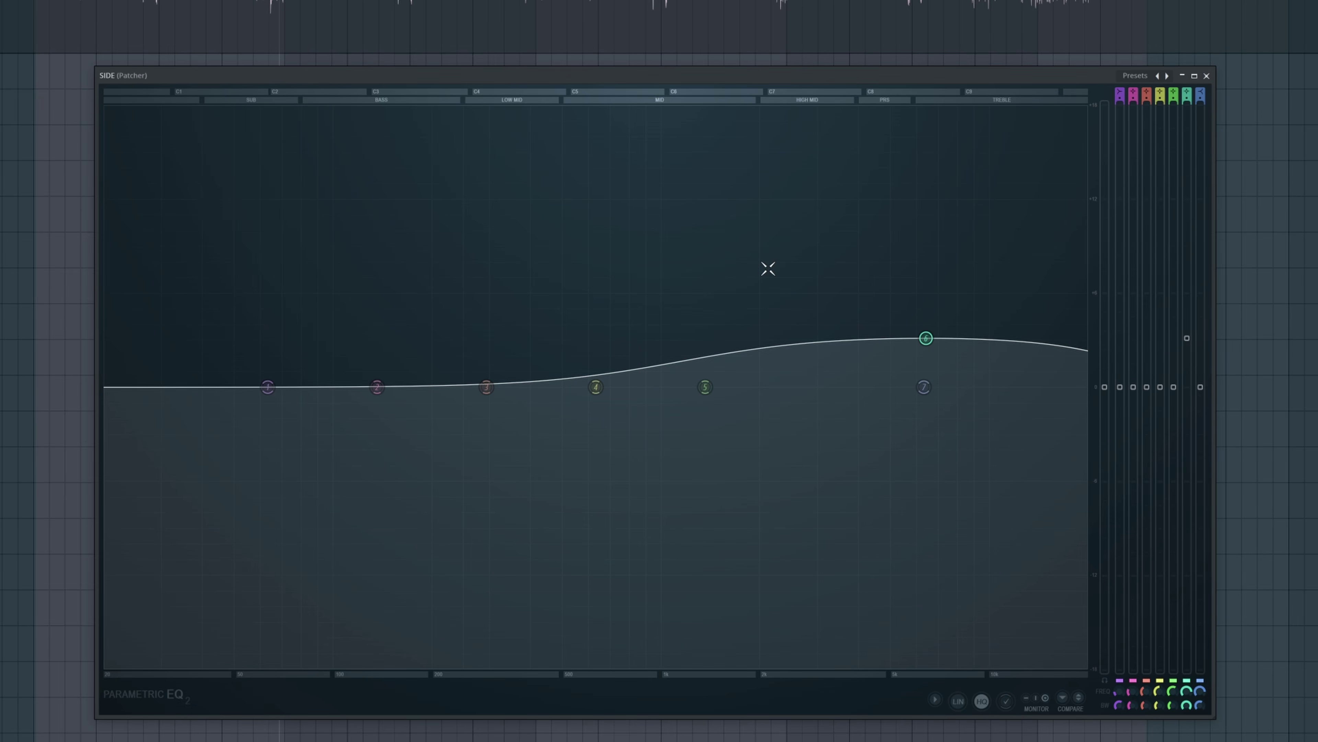
{"action": "mouse_move", "coordinate": [926, 338]}
{"action": "left_mouse_down"}
{"action": "mouse_move", "coordinate": [915, 365]}
{"action": "mouse_move", "coordinate": [920, 348]}
{"action": "left_mouse_up"}
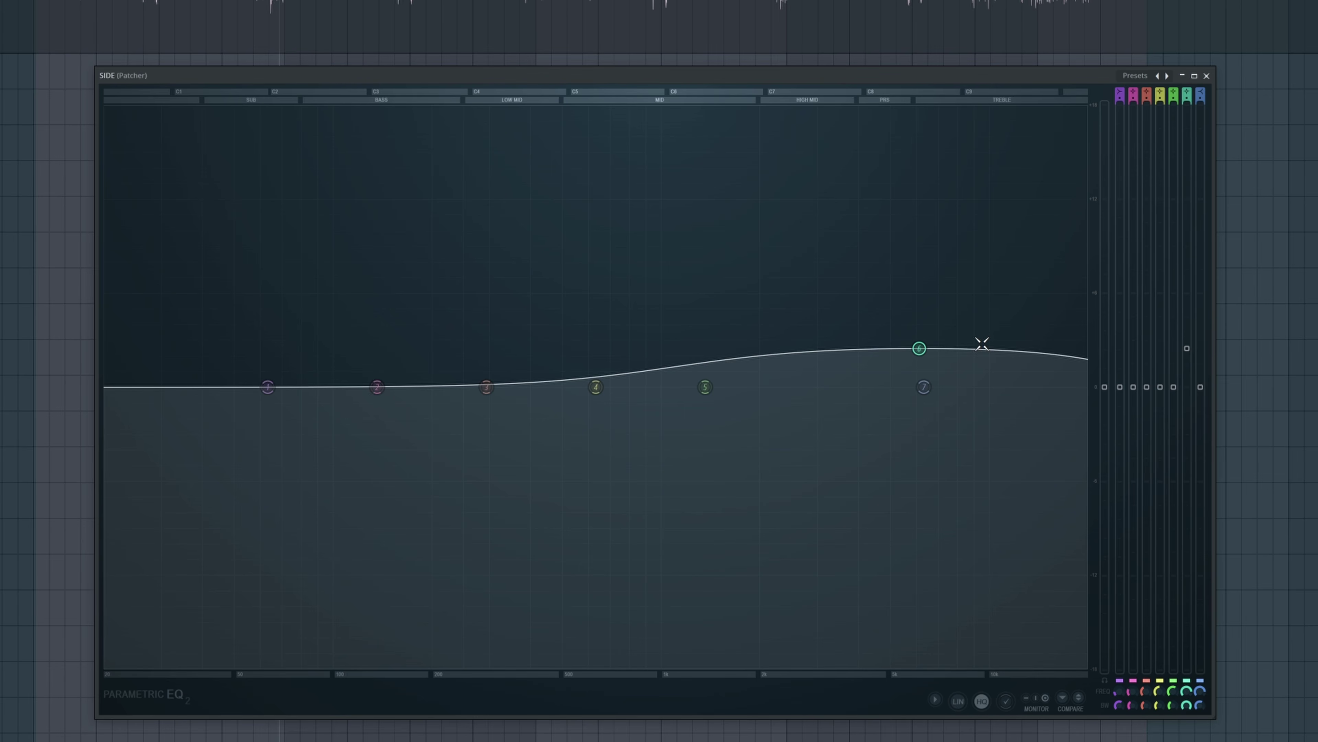
Step: Turn on linear phase for the SIDE equalizer, check its options and stop playback
{"action": "left_click", "coordinate": [936, 701]}
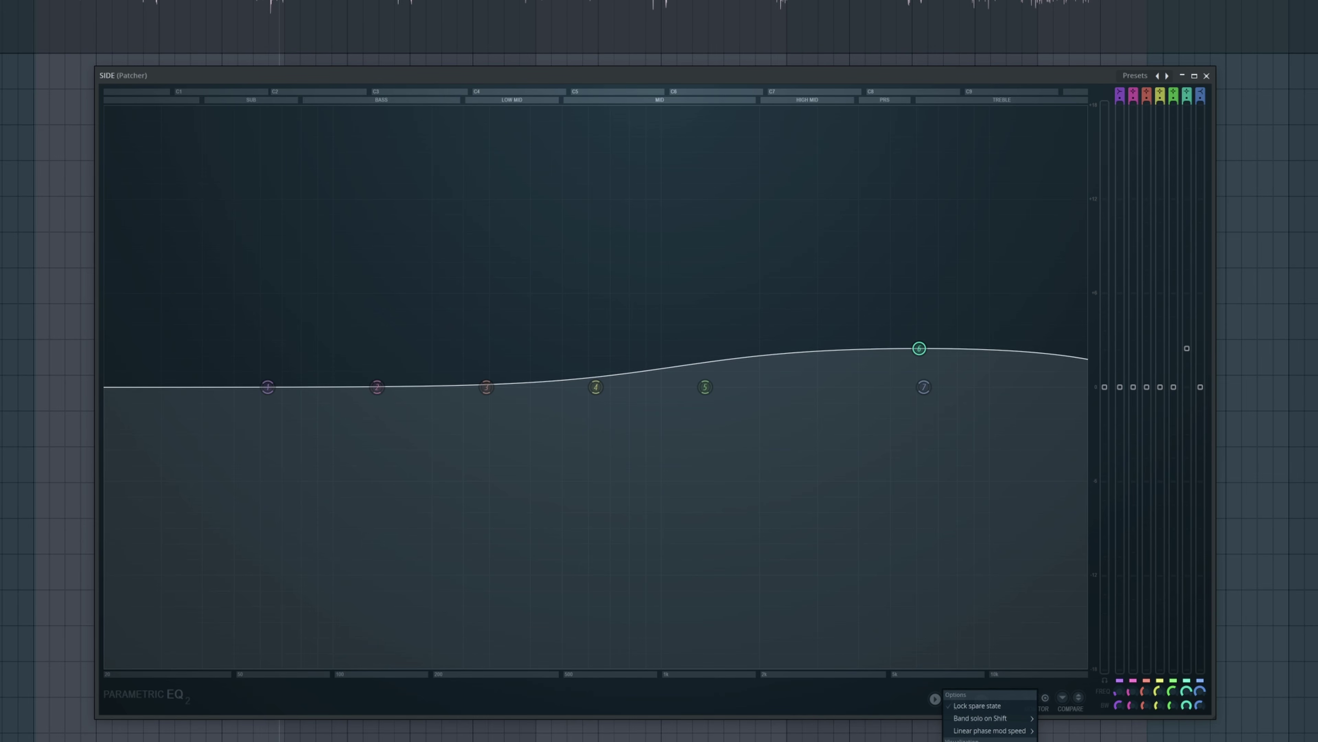
{"action": "key", "text": "Escape"}
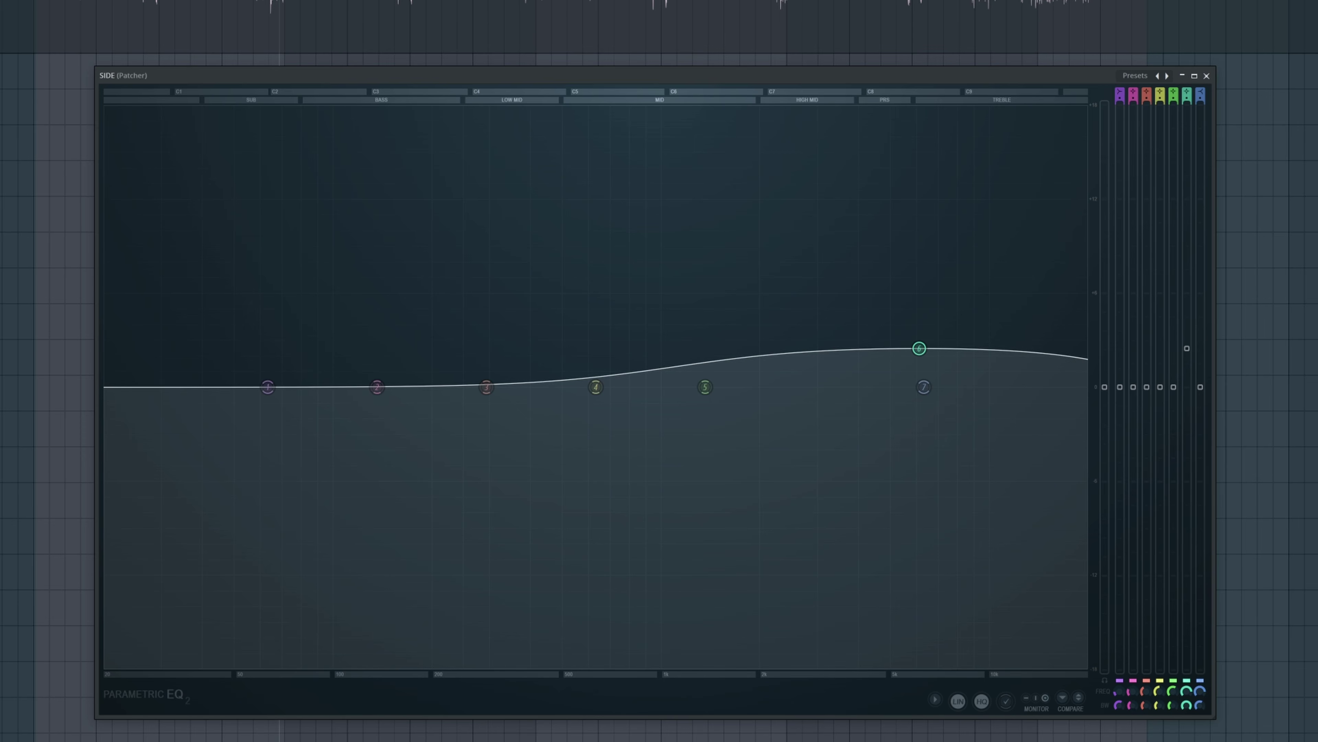
{"action": "left_click", "coordinate": [936, 700]}
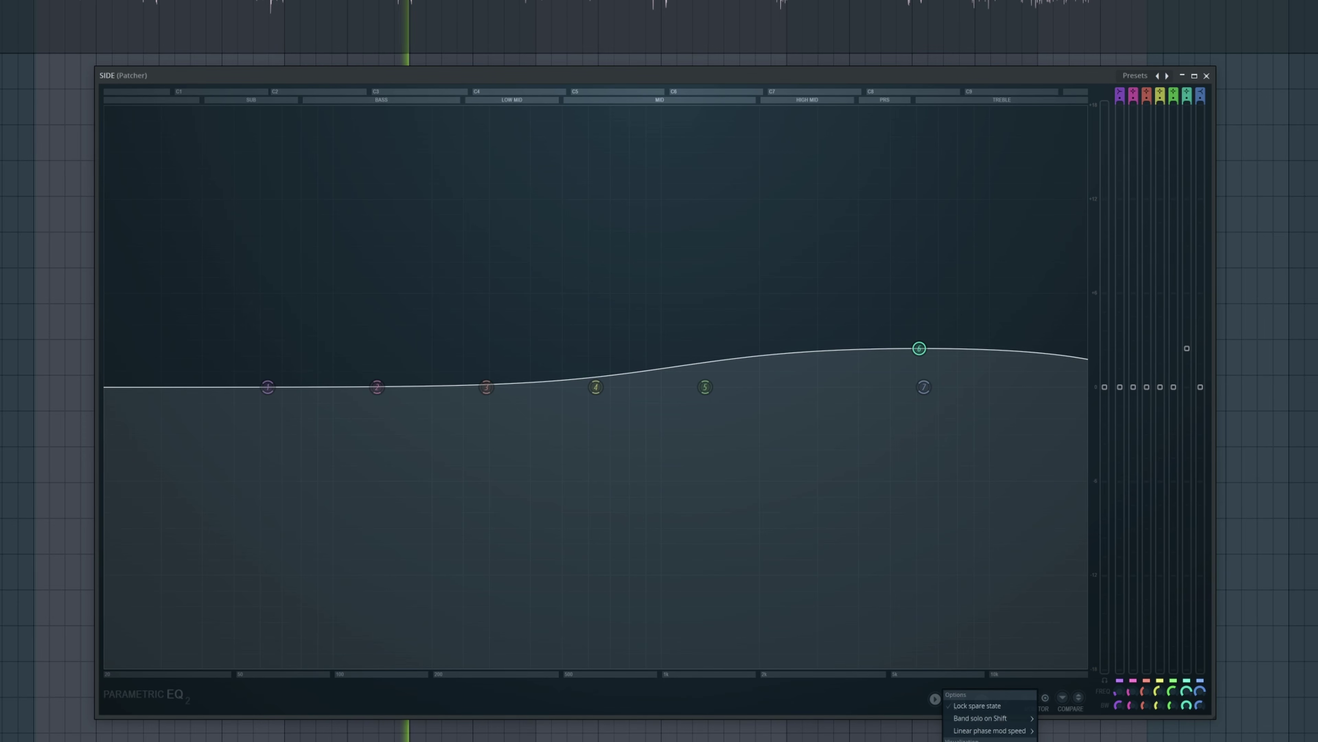
{"action": "left_click", "coordinate": [853, 606]}
{"action": "key", "text": "space"}
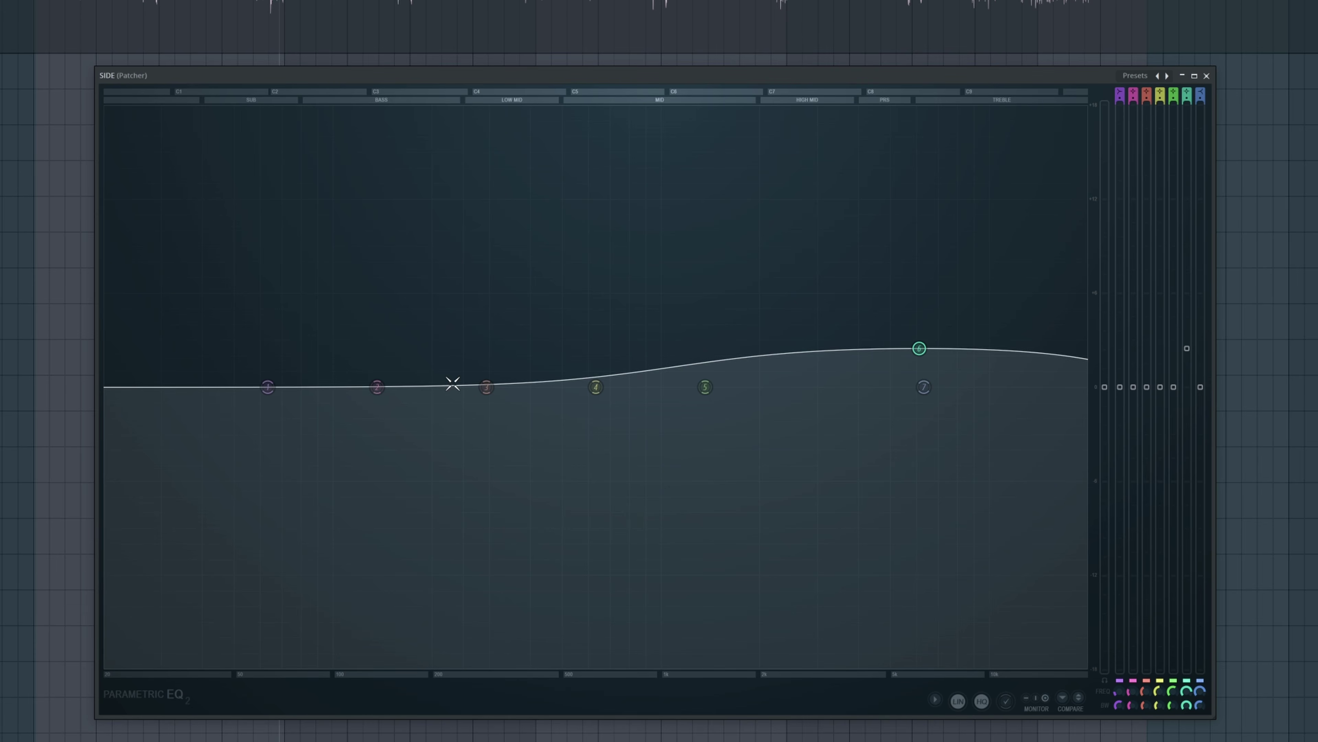
Step: Nudge band 3 up in frequency and make band 1 a Steep 4 high-pass below the sub range with its low-end slope flattened
{"action": "mouse_move", "coordinate": [487, 387]}
{"action": "left_mouse_down"}
{"action": "mouse_move", "coordinate": [297, 118]}
{"action": "mouse_move", "coordinate": [445, 108]}
{"action": "mouse_move", "coordinate": [406, 117]}
{"action": "mouse_move", "coordinate": [420, 121]}
{"action": "mouse_move", "coordinate": [402, 136]}
{"action": "mouse_move", "coordinate": [393, 107]}
{"action": "mouse_move", "coordinate": [420, 108]}
{"action": "mouse_move", "coordinate": [456, 272]}
{"action": "mouse_move", "coordinate": [458, 418]}
{"action": "mouse_move", "coordinate": [442, 410]}
{"action": "mouse_move", "coordinate": [380, 117]}
{"action": "mouse_move", "coordinate": [404, 127]}
{"action": "mouse_move", "coordinate": [197, 306]}
{"action": "mouse_move", "coordinate": [243, 108]}
{"action": "mouse_move", "coordinate": [365, 260]}
{"action": "mouse_move", "coordinate": [499, 389]}
{"action": "left_mouse_up"}
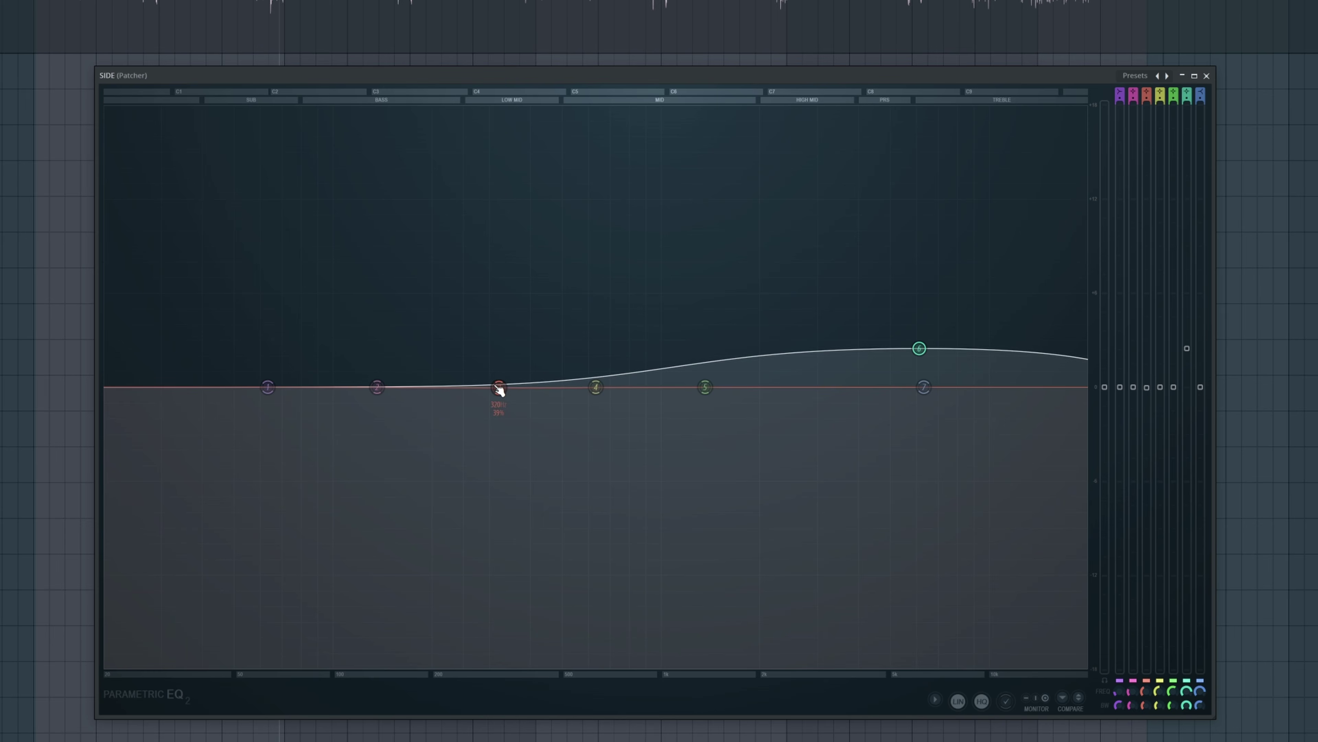
{"action": "right_click", "coordinate": [273, 389]}
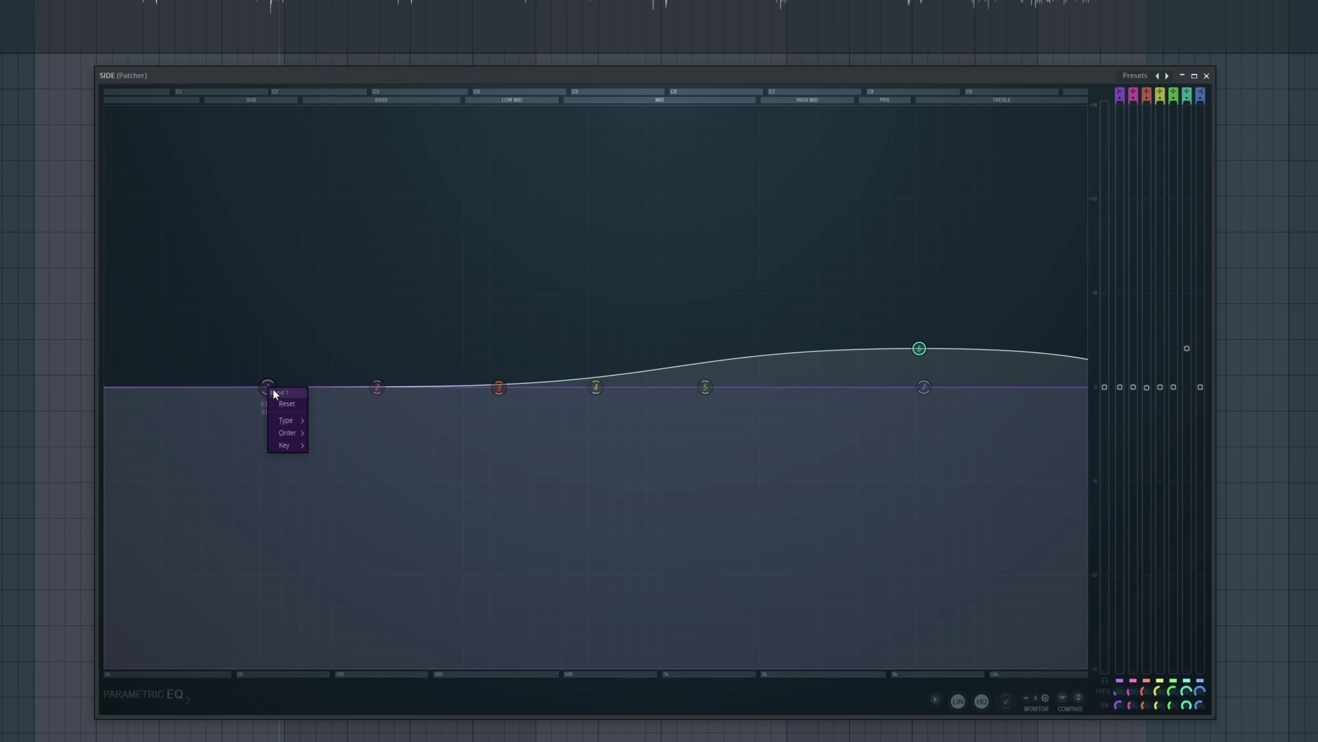
{"action": "mouse_move", "coordinate": [289, 422]}
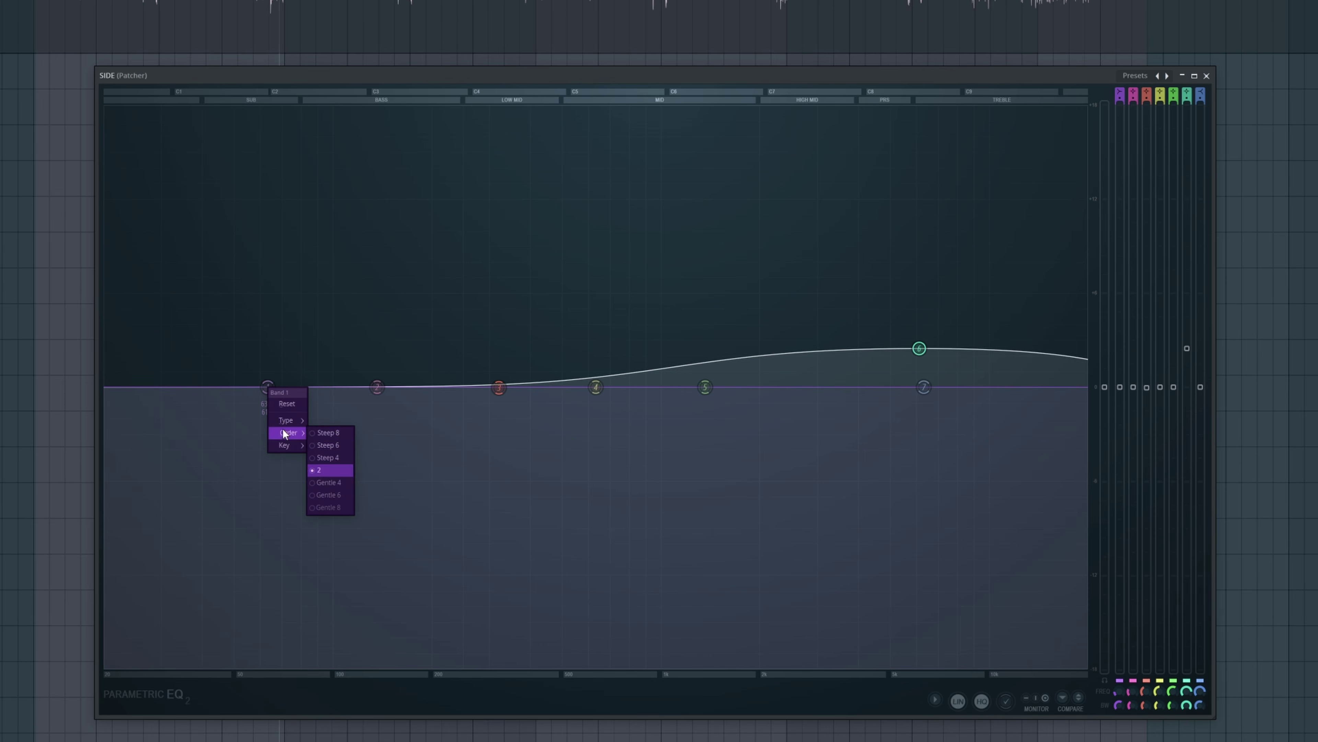
{"action": "left_click", "coordinate": [325, 457]}
{"action": "left_click_drag", "start_coordinate": [268, 387], "coordinate": [163, 387]}
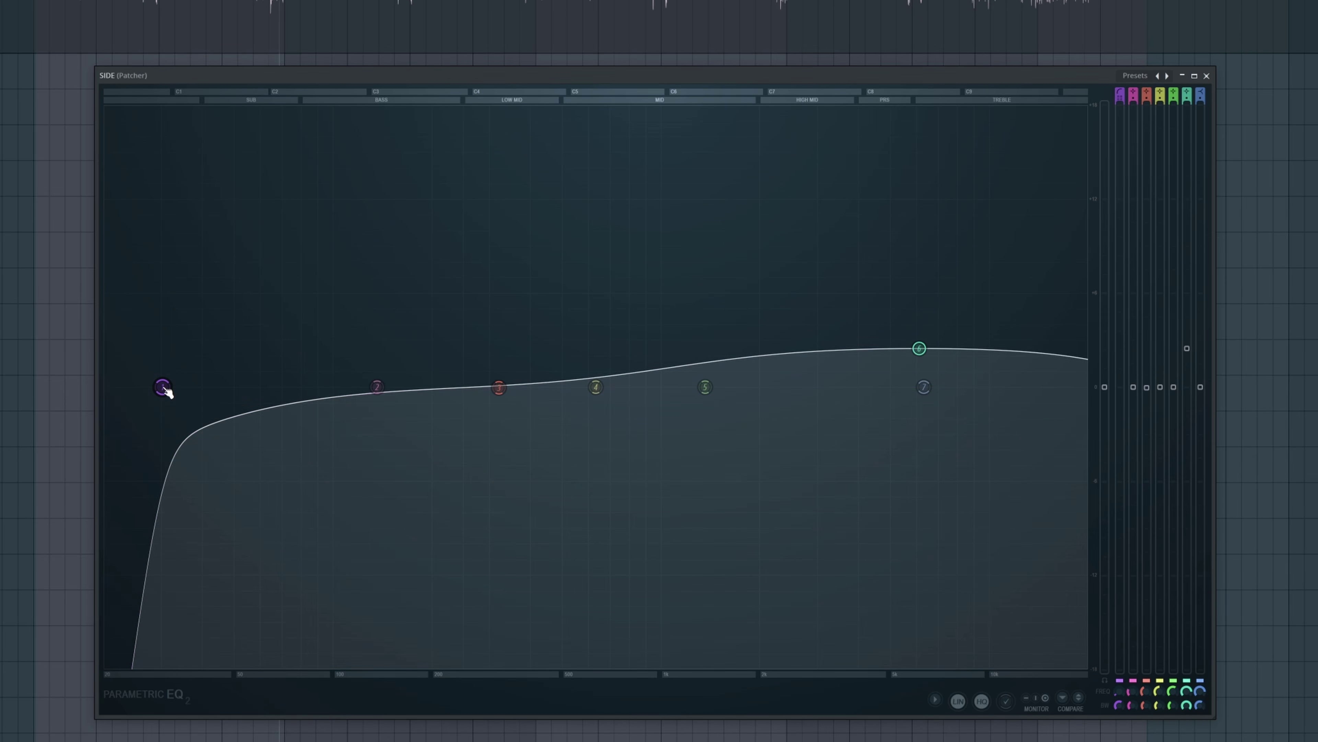
{"action": "scroll", "coordinate": [164, 387], "scroll_direction": "down", "scroll_amount": 2}
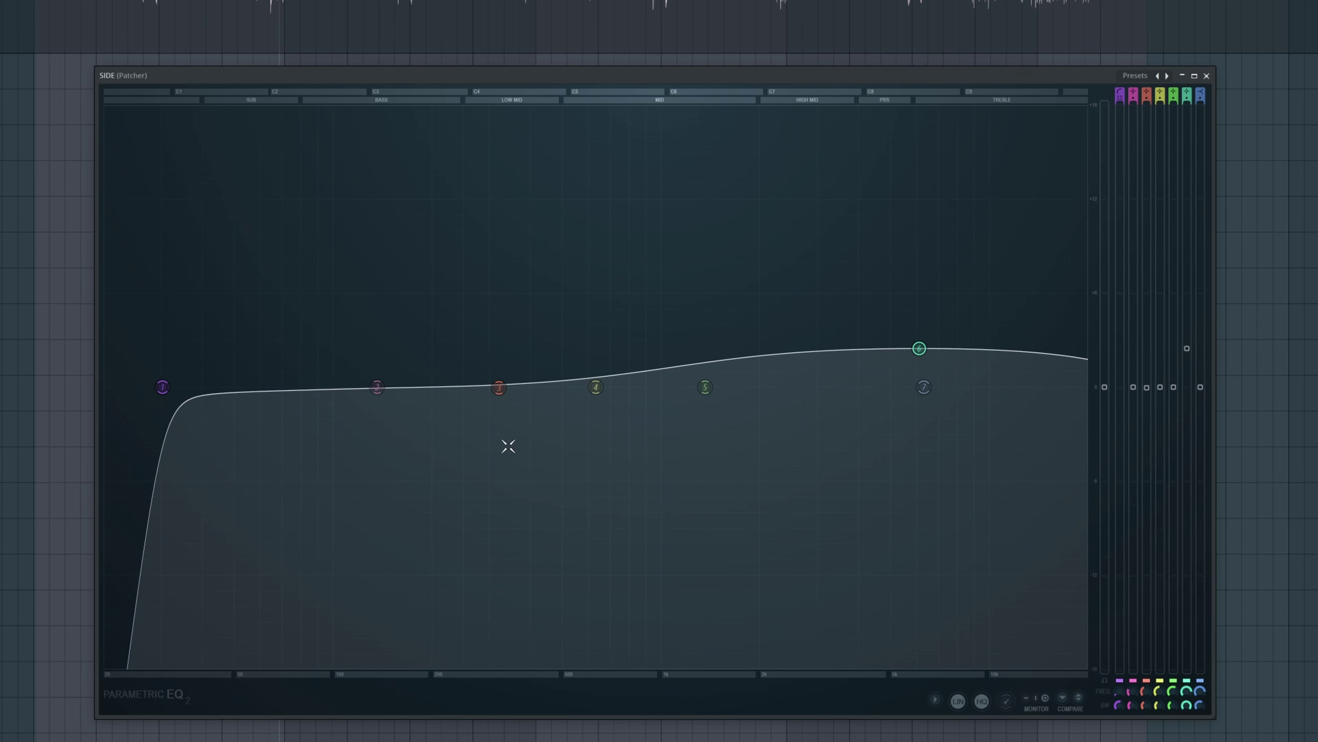
Step: Raise band 2 of the SIDE equalizer to full gain in the bass range and narrow it to a sharp peak
{"action": "left_click_drag", "start_coordinate": [382, 385], "coordinate": [384, 107]}
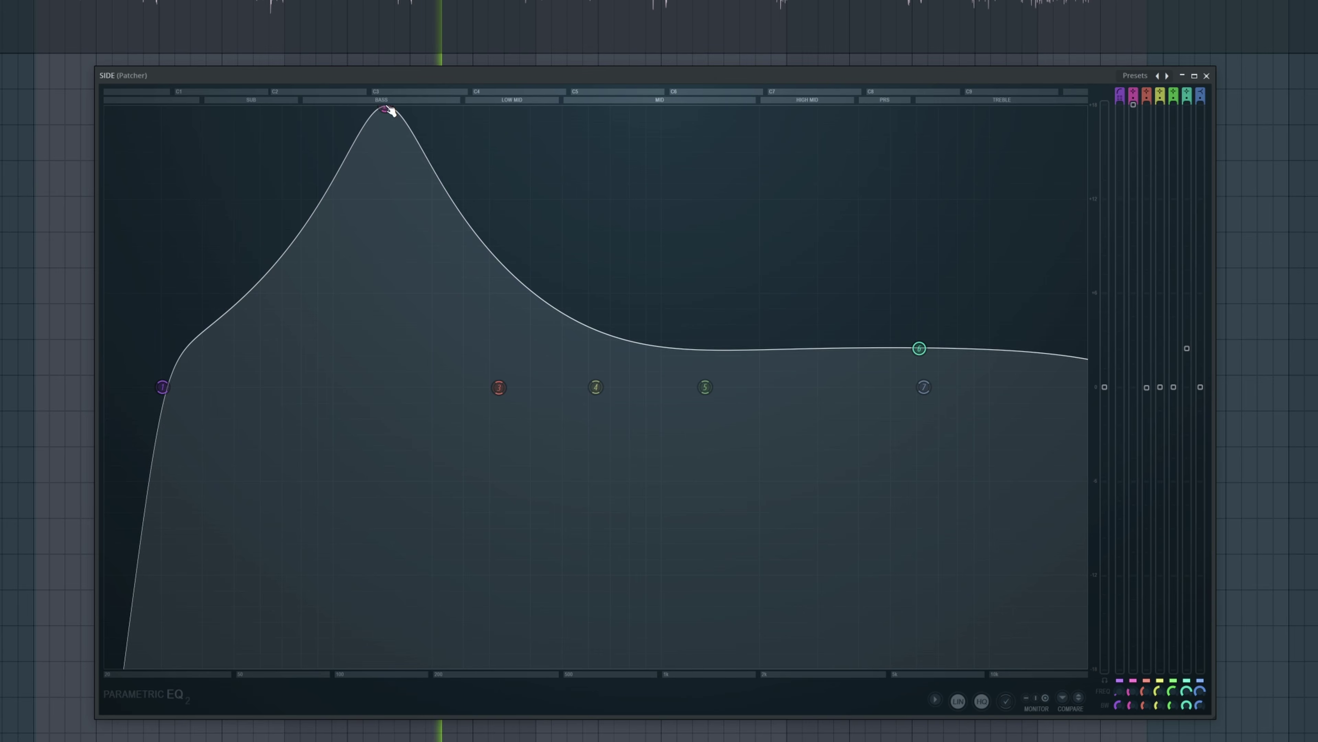
{"action": "scroll", "coordinate": [386, 110], "scroll_direction": "down", "scroll_amount": 4}
{"action": "scroll", "coordinate": [387, 110], "scroll_direction": "down", "scroll_amount": 4}
{"action": "scroll", "coordinate": [386, 110], "scroll_direction": "up", "scroll_amount": 2}
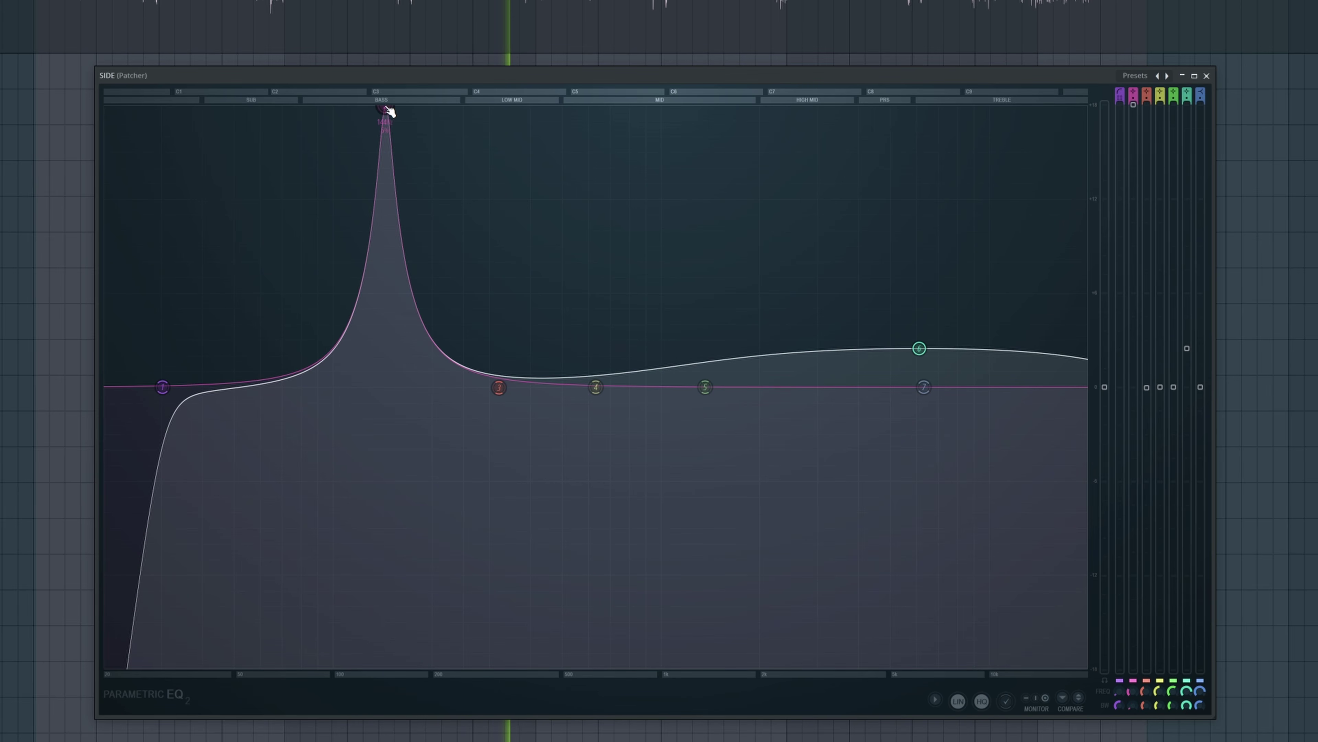
{"action": "scroll", "coordinate": [386, 110], "scroll_direction": "up", "scroll_amount": 1}
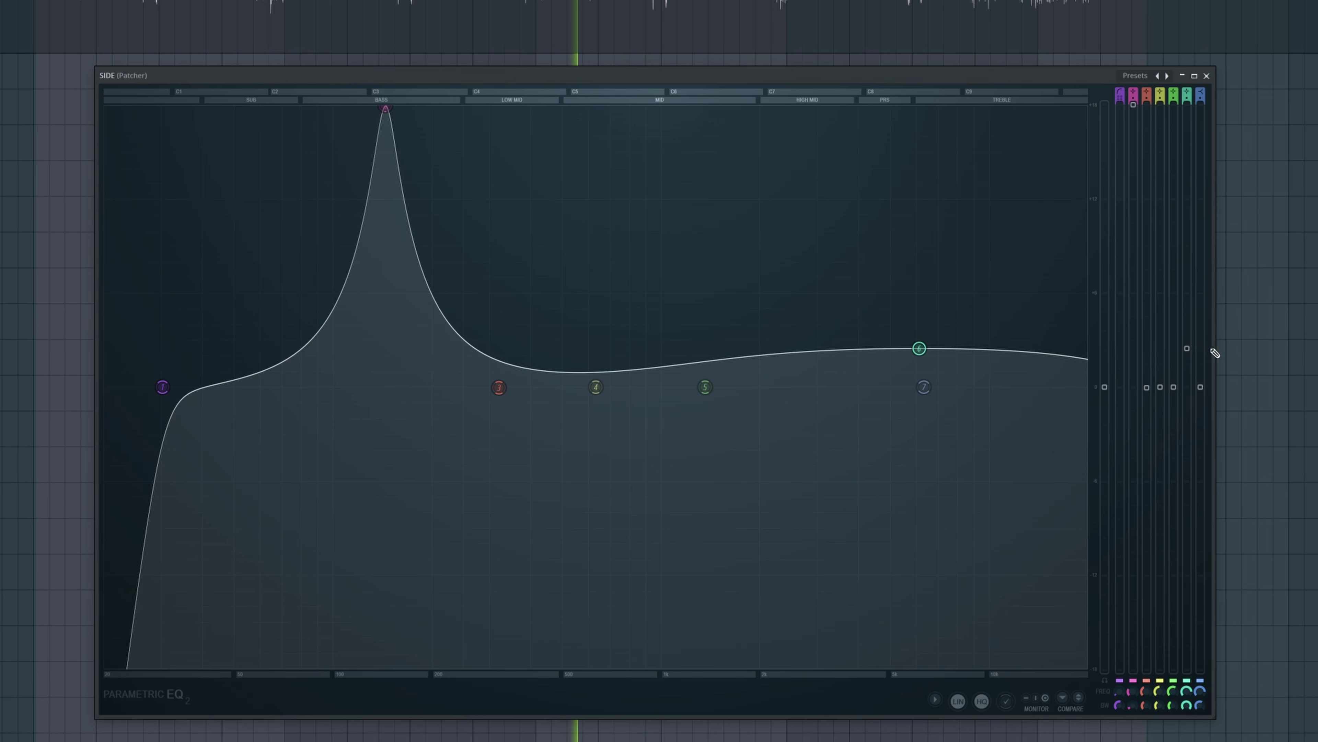
Step: Bring band 2 down to a slight bass cut, fine-tune band 6's treble boost during playback and stop the song
{"action": "mouse_move", "coordinate": [1187, 349]}
{"action": "left_mouse_down"}
{"action": "mouse_move", "coordinate": [1187, 392]}
{"action": "mouse_move", "coordinate": [1187, 358]}
{"action": "left_mouse_up"}
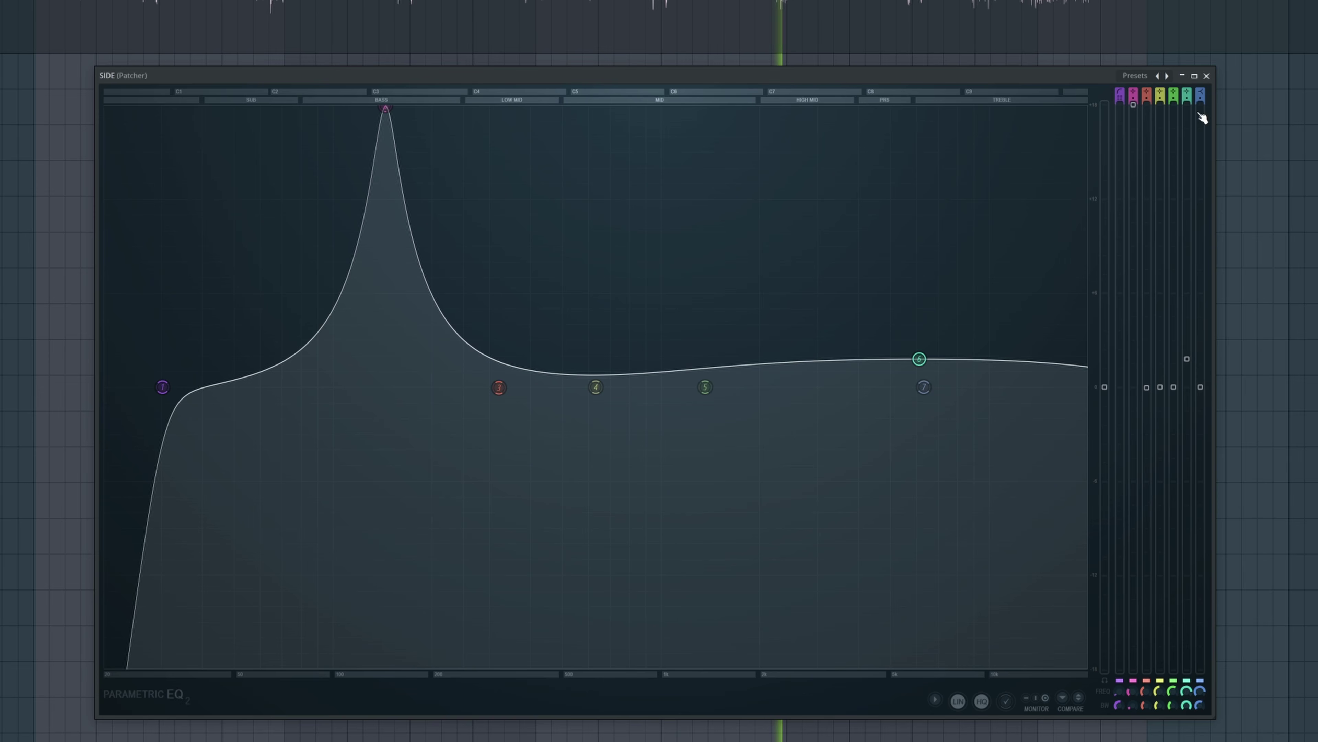
{"action": "left_click_drag", "start_coordinate": [1134, 107], "coordinate": [1136, 415]}
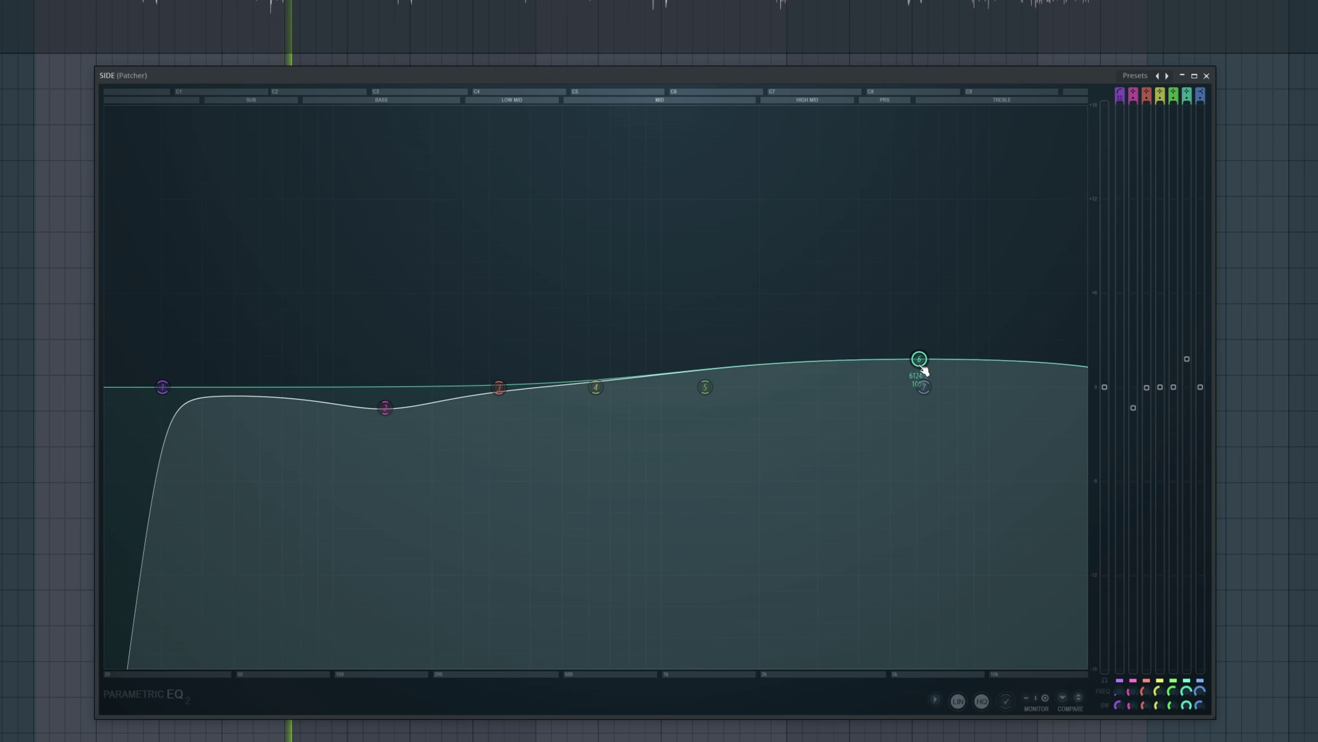
{"action": "left_click_drag", "start_coordinate": [919, 358], "coordinate": [920, 348]}
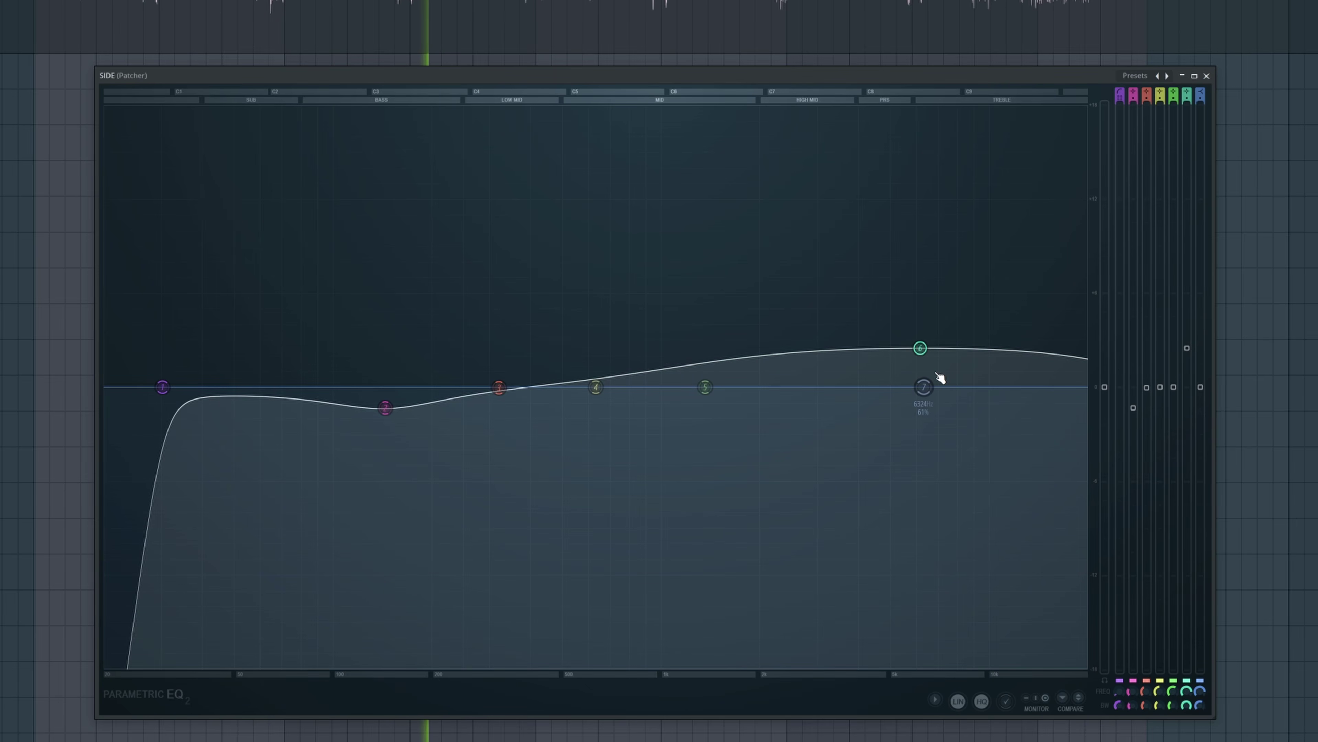
{"action": "key", "text": "space"}
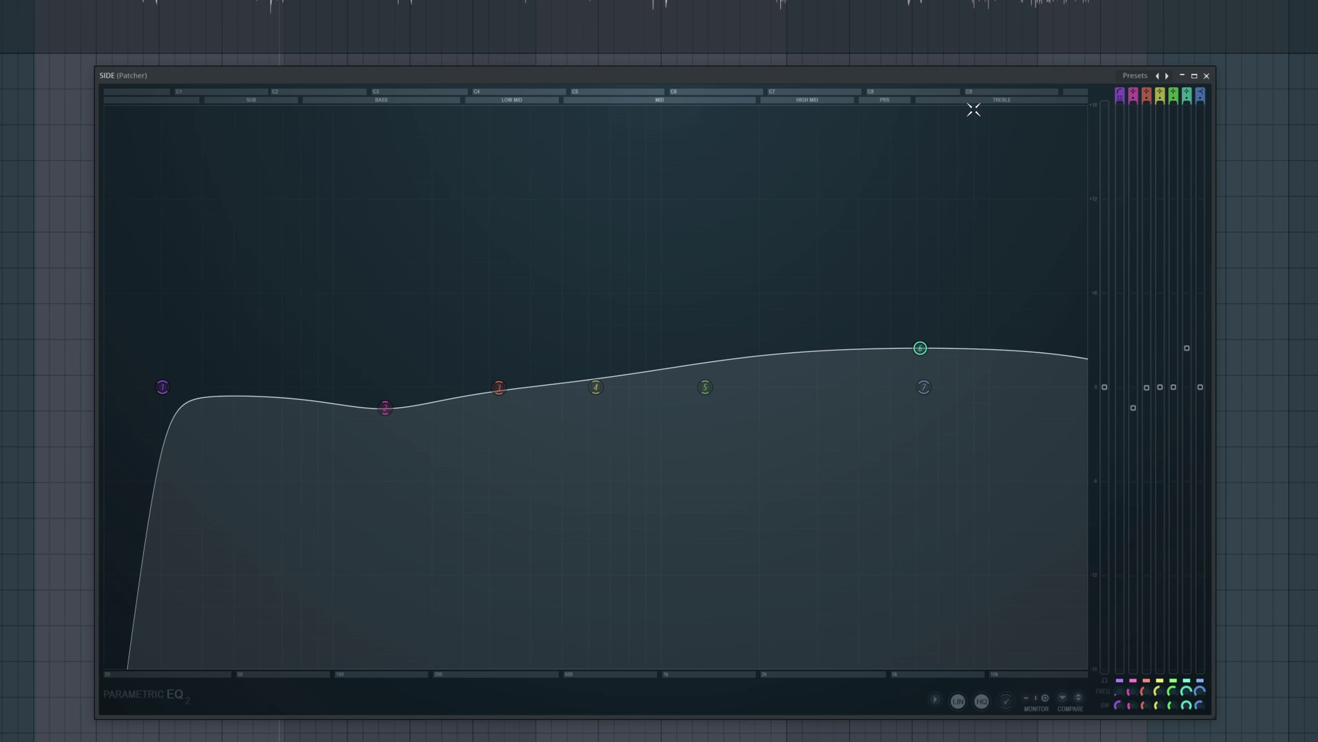
Step: Audition the side path alone with the splitter's link to MID muted, checking the SIDE equalizer's curve against the map
{"action": "left_click", "coordinate": [1207, 76]}
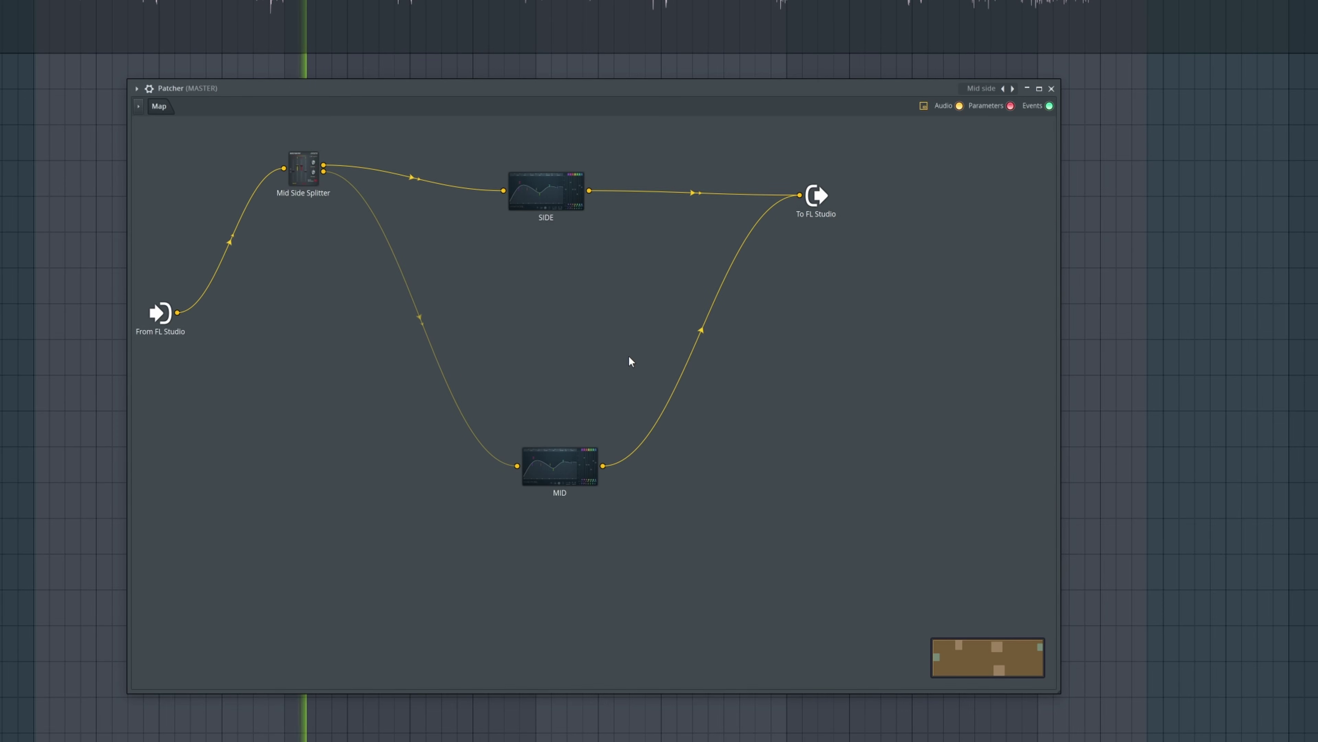
{"action": "left_click", "coordinate": [537, 187]}
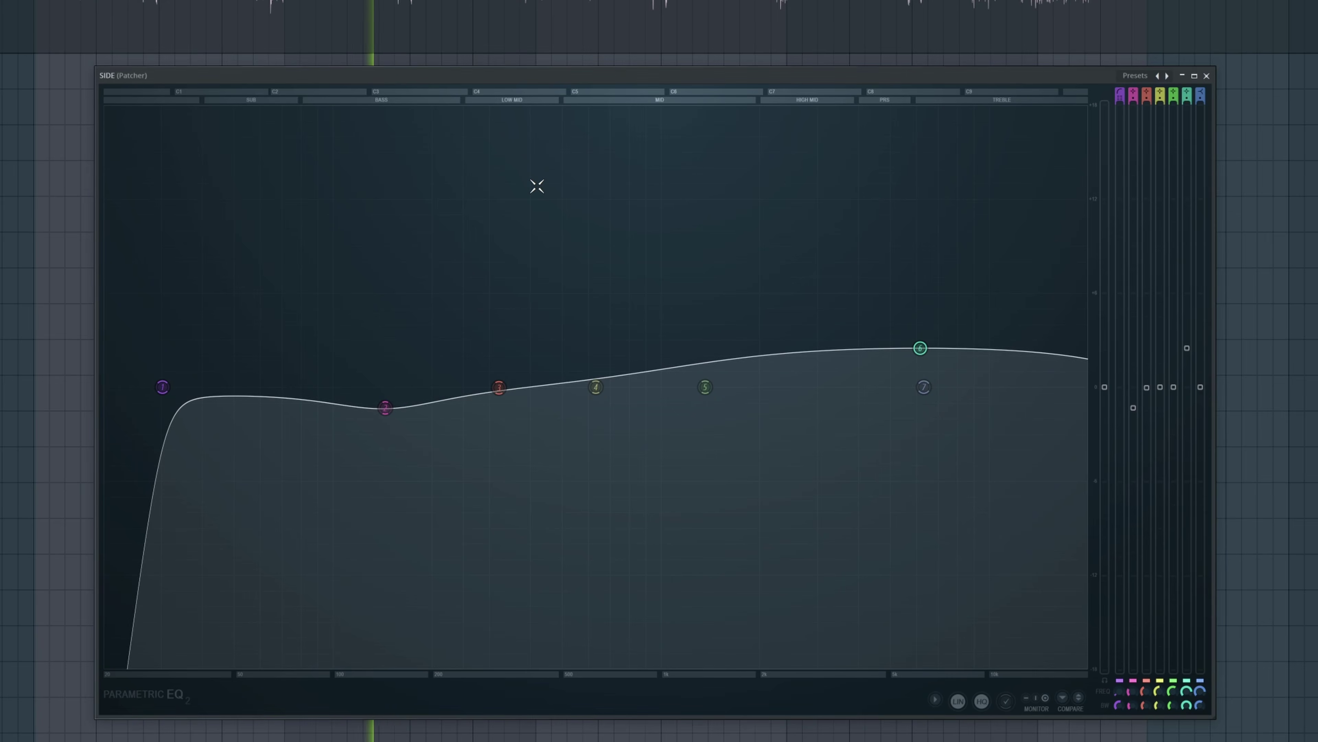
{"action": "left_click", "coordinate": [1203, 77]}
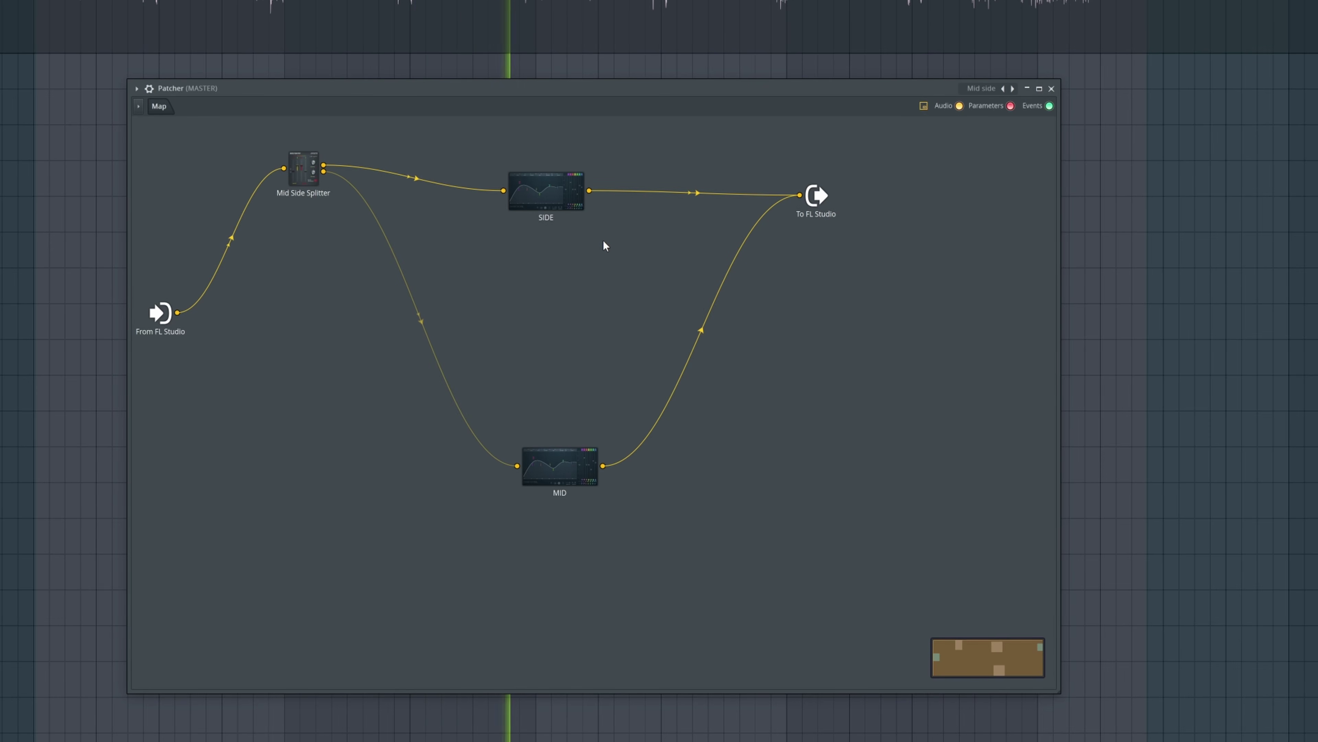
{"action": "left_click", "coordinate": [551, 204]}
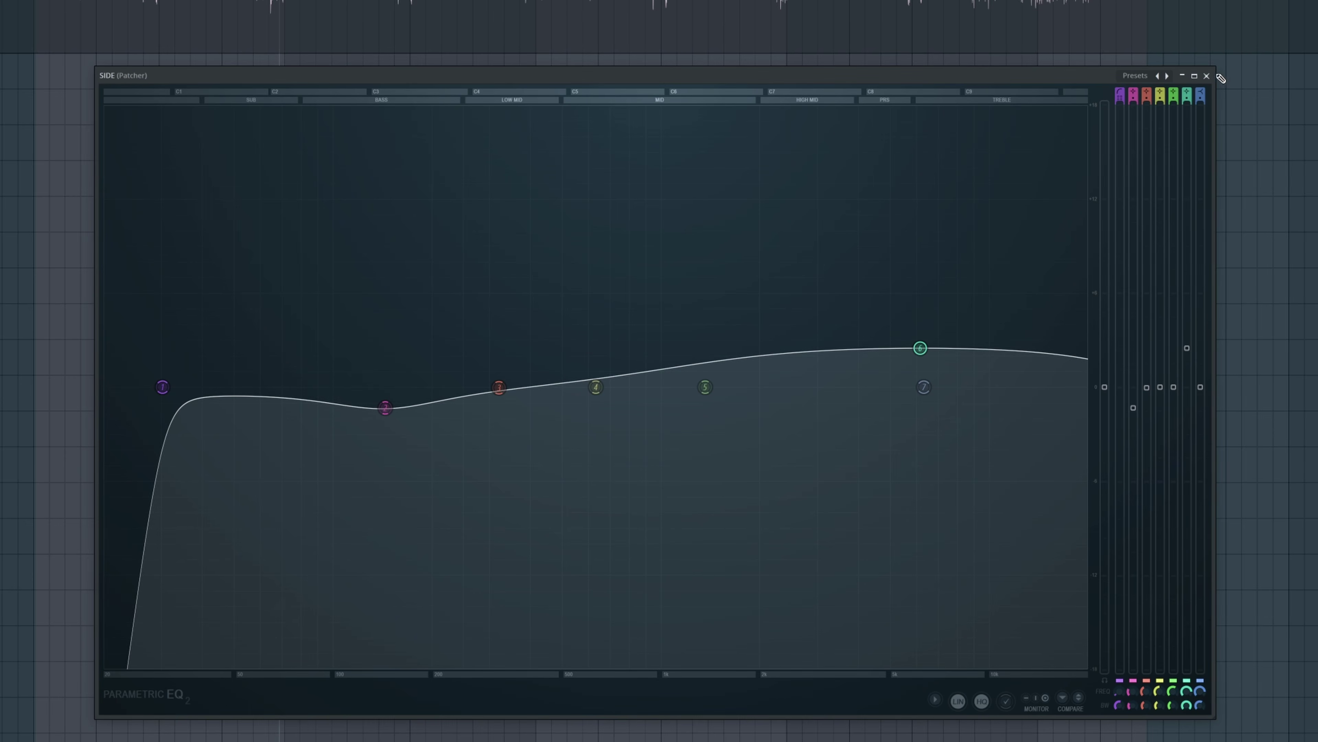
{"action": "left_click", "coordinate": [1206, 76]}
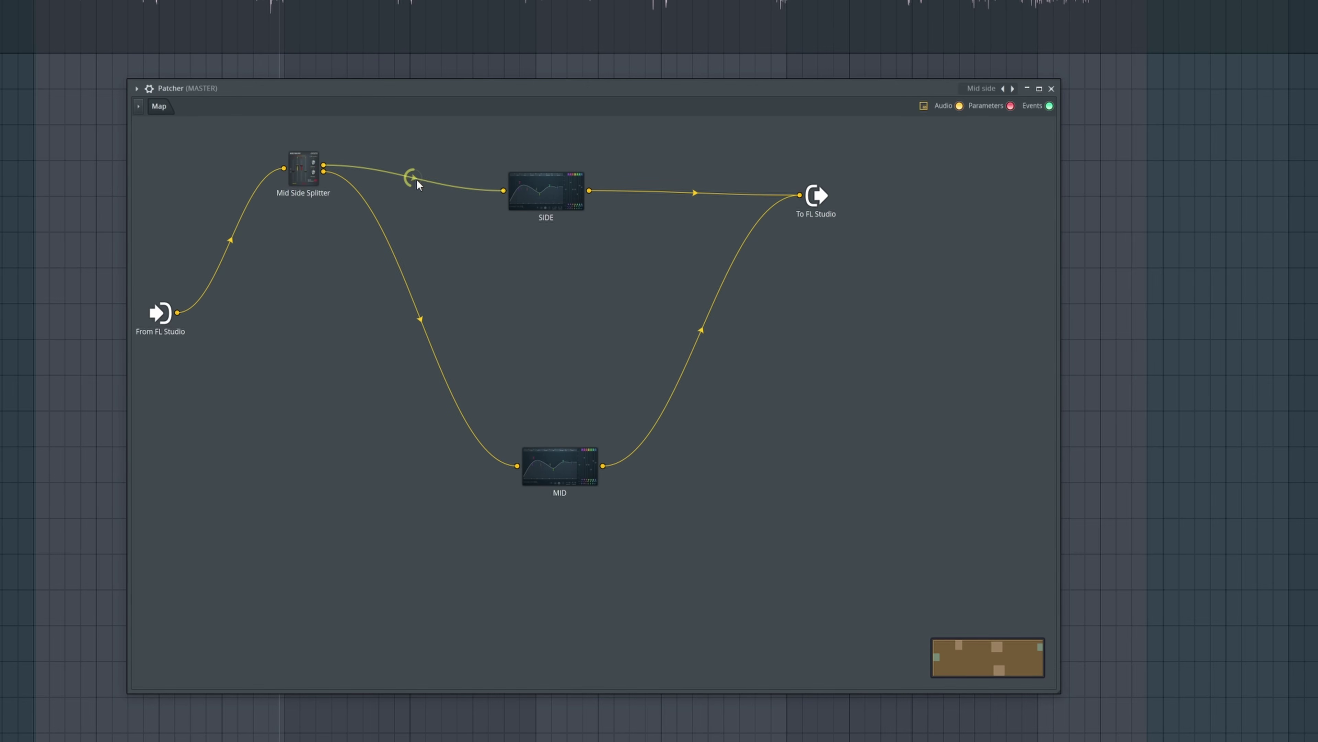
Step: Mute the splitter's link to SIDE, open the MID equalizer and enlarge its window
{"action": "left_click", "coordinate": [552, 487]}
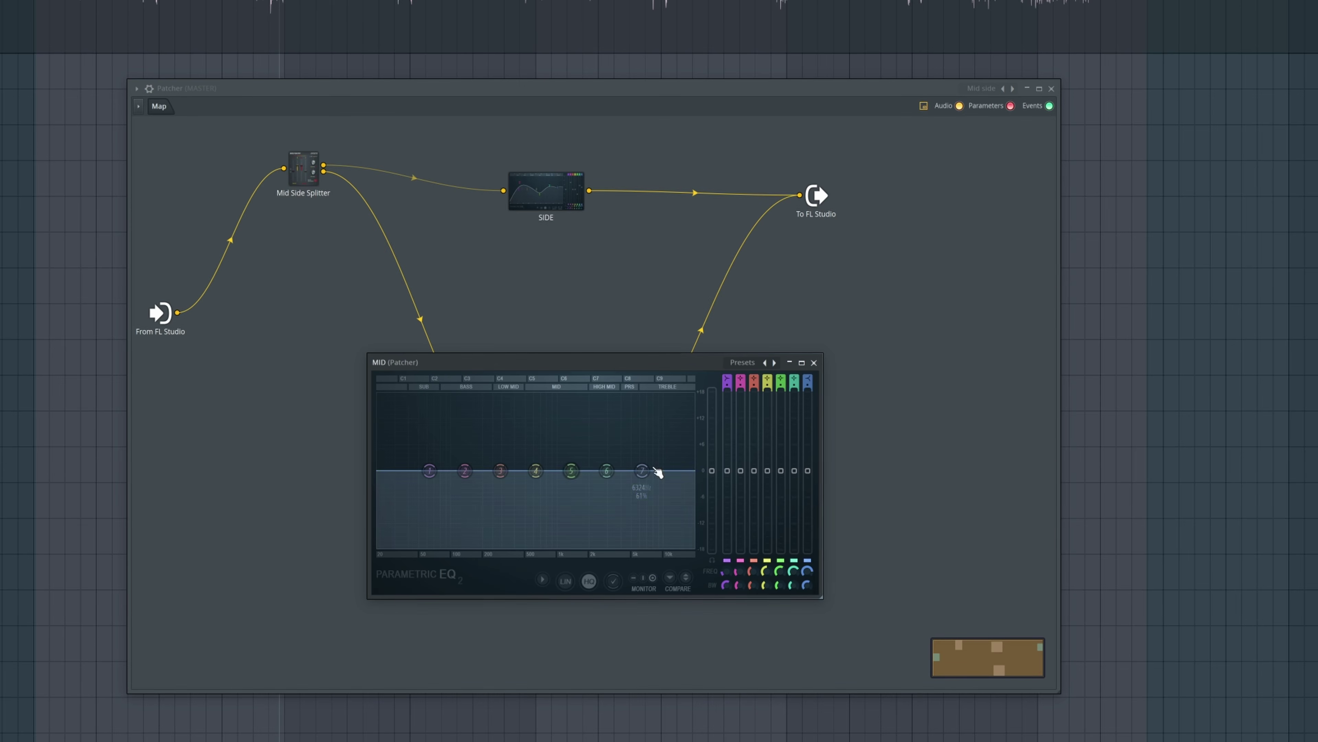
{"action": "left_click_drag", "start_coordinate": [619, 368], "coordinate": [367, 63]}
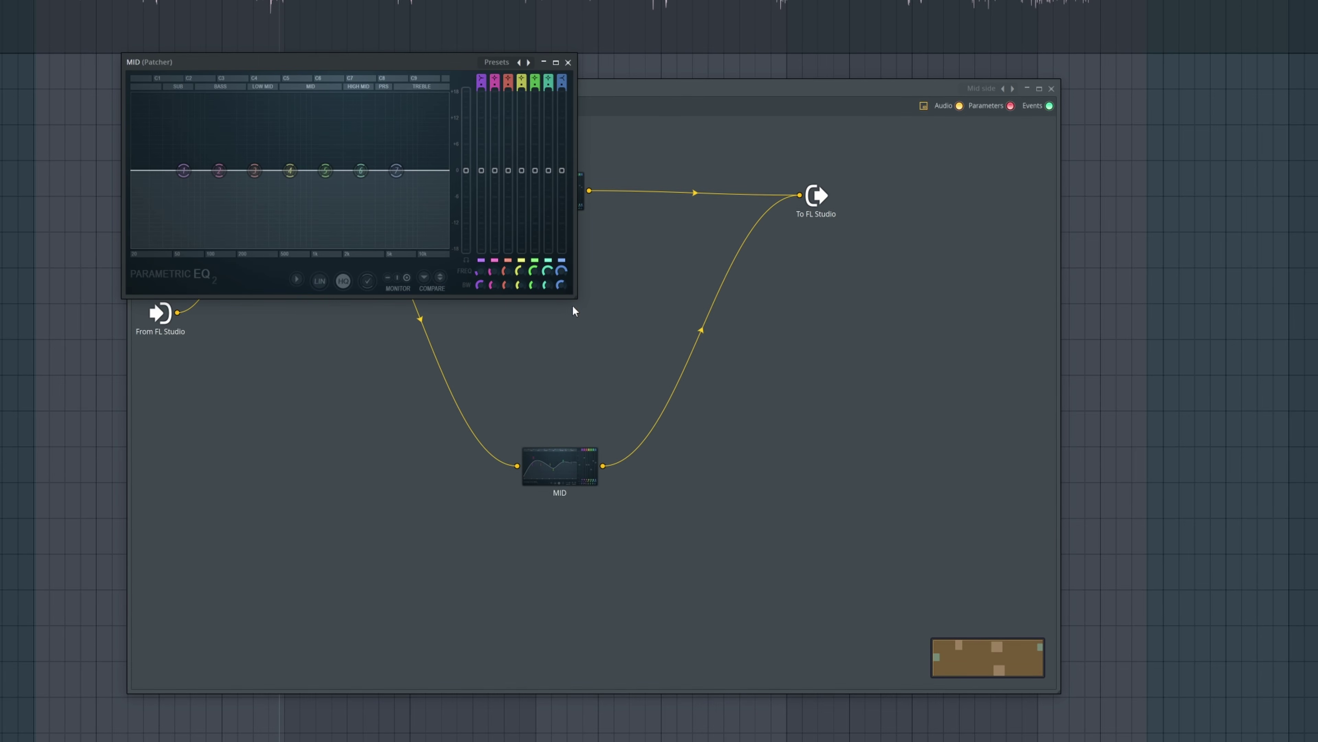
{"action": "left_click_drag", "start_coordinate": [575, 297], "coordinate": [1317, 741]}
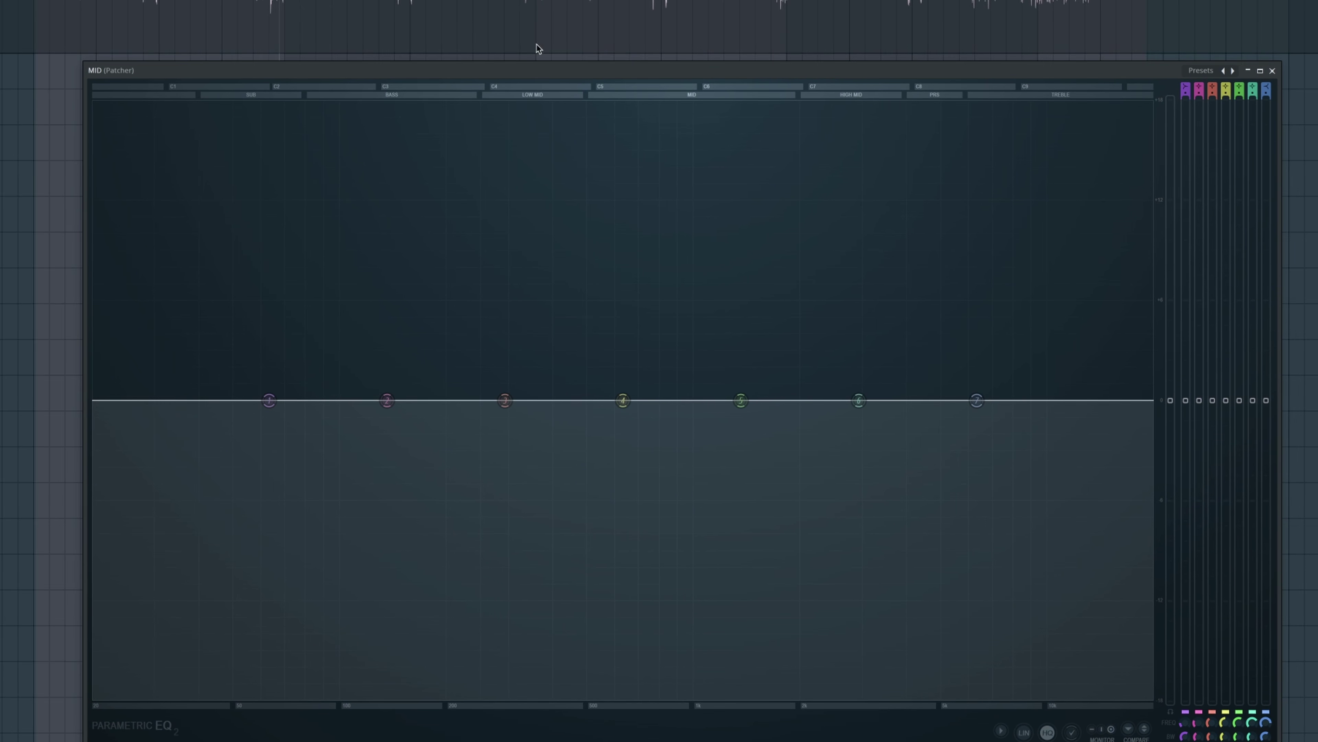
Step: Play the song and add a slight boost in the bass range with band 2 of the MID equalizer, narrowed to a small peak
{"action": "key", "text": "space"}
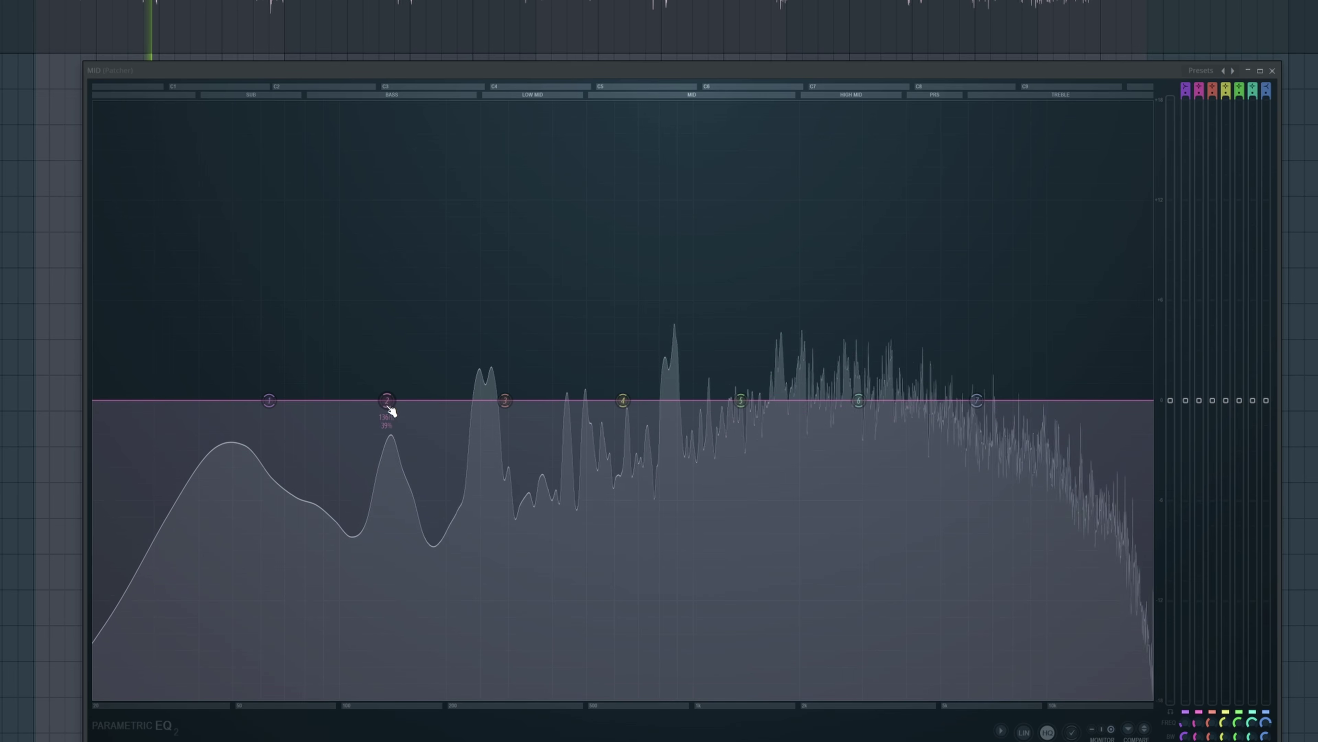
{"action": "mouse_move", "coordinate": [386, 400]}
{"action": "left_mouse_down"}
{"action": "mouse_move", "coordinate": [389, 168]}
{"action": "mouse_move", "coordinate": [391, 407]}
{"action": "mouse_move", "coordinate": [383, 365]}
{"action": "mouse_move", "coordinate": [390, 384]}
{"action": "mouse_move", "coordinate": [343, 365]}
{"action": "mouse_move", "coordinate": [359, 386]}
{"action": "mouse_move", "coordinate": [325, 388]}
{"action": "mouse_move", "coordinate": [408, 386]}
{"action": "mouse_move", "coordinate": [377, 385]}
{"action": "left_mouse_up"}
{"action": "scroll", "coordinate": [390, 385], "scroll_direction": "down", "scroll_amount": 5}
{"action": "scroll", "coordinate": [342, 365], "scroll_direction": "up", "scroll_amount": 5}
{"action": "scroll", "coordinate": [326, 389], "scroll_direction": "down", "scroll_amount": 5}
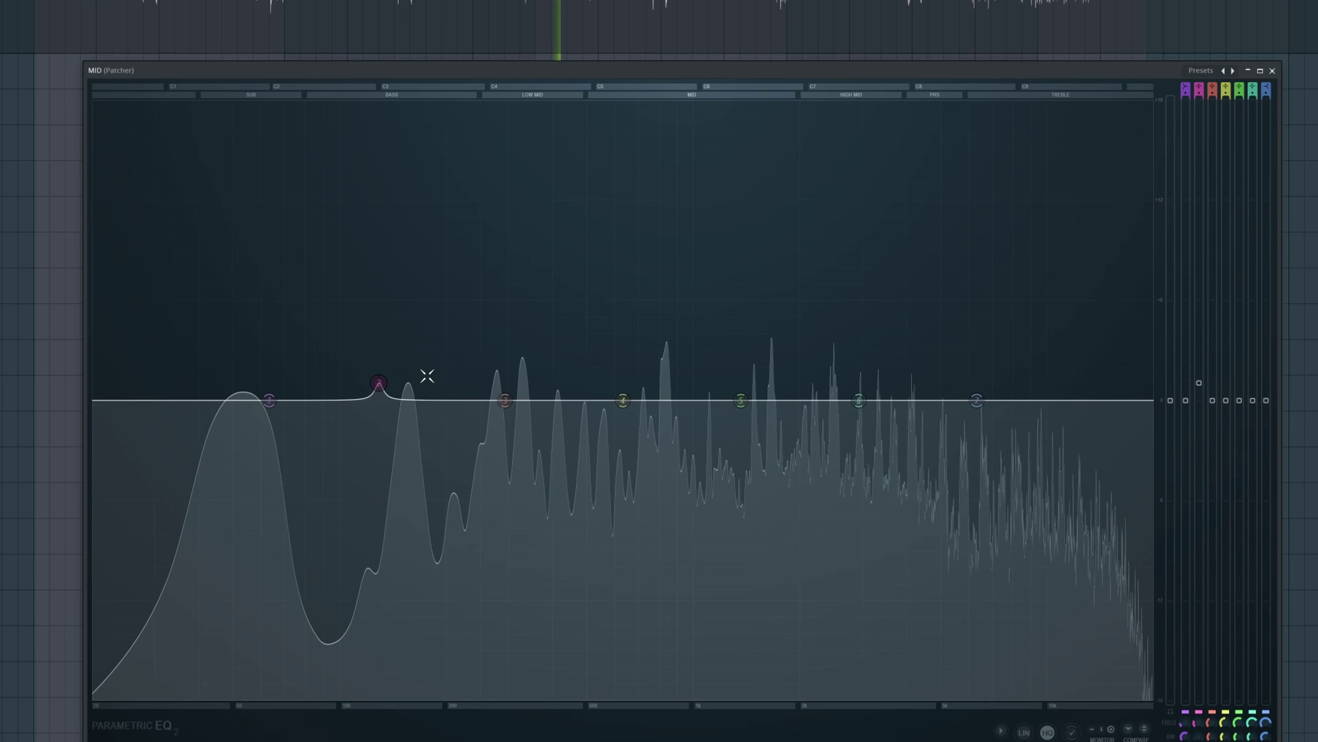
Step: Add slight narrow bass boosts with bands 3 and 4, placing band 3 above and band 4 below band 2, and stop playback
{"action": "left_click_drag", "start_coordinate": [504, 400], "coordinate": [423, 387]}
{"action": "scroll", "coordinate": [414, 383], "scroll_direction": "down", "scroll_amount": 5}
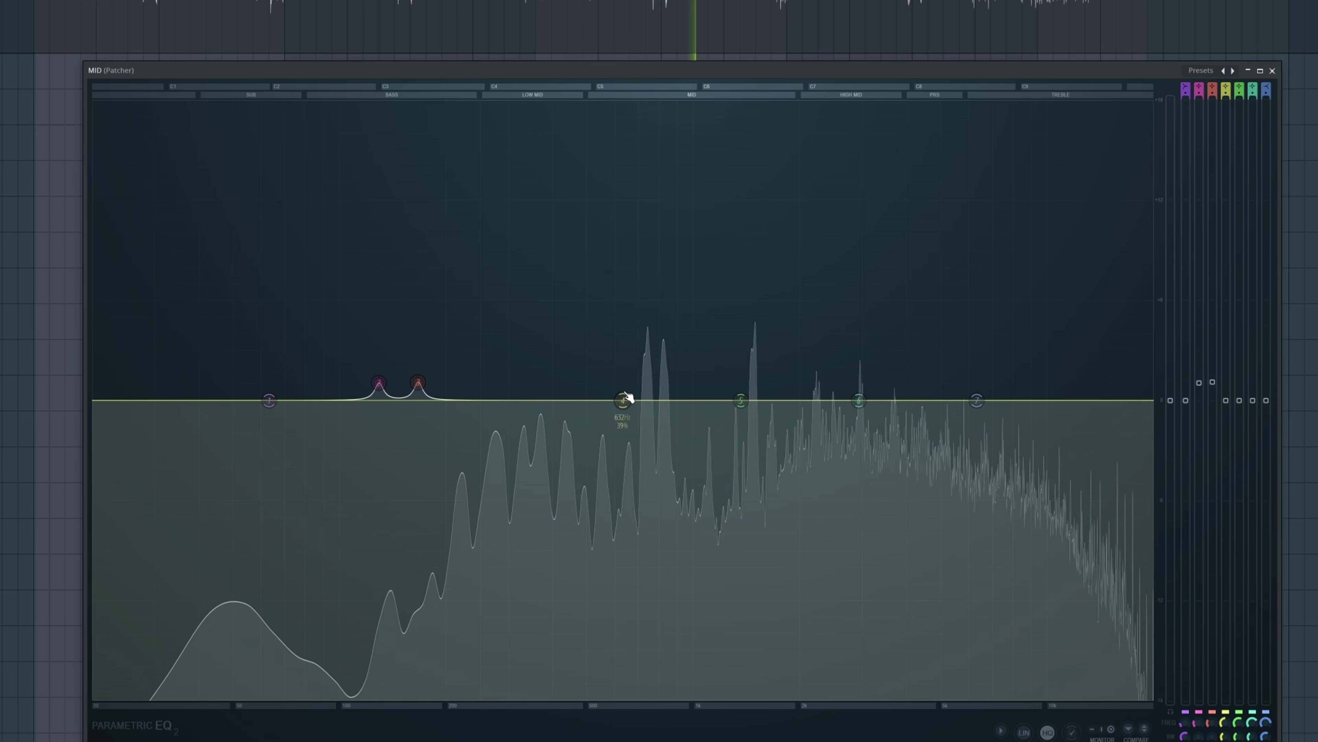
{"action": "left_click_drag", "start_coordinate": [623, 400], "coordinate": [408, 383]}
{"action": "scroll", "coordinate": [511, 372], "scroll_direction": "down", "scroll_amount": 5}
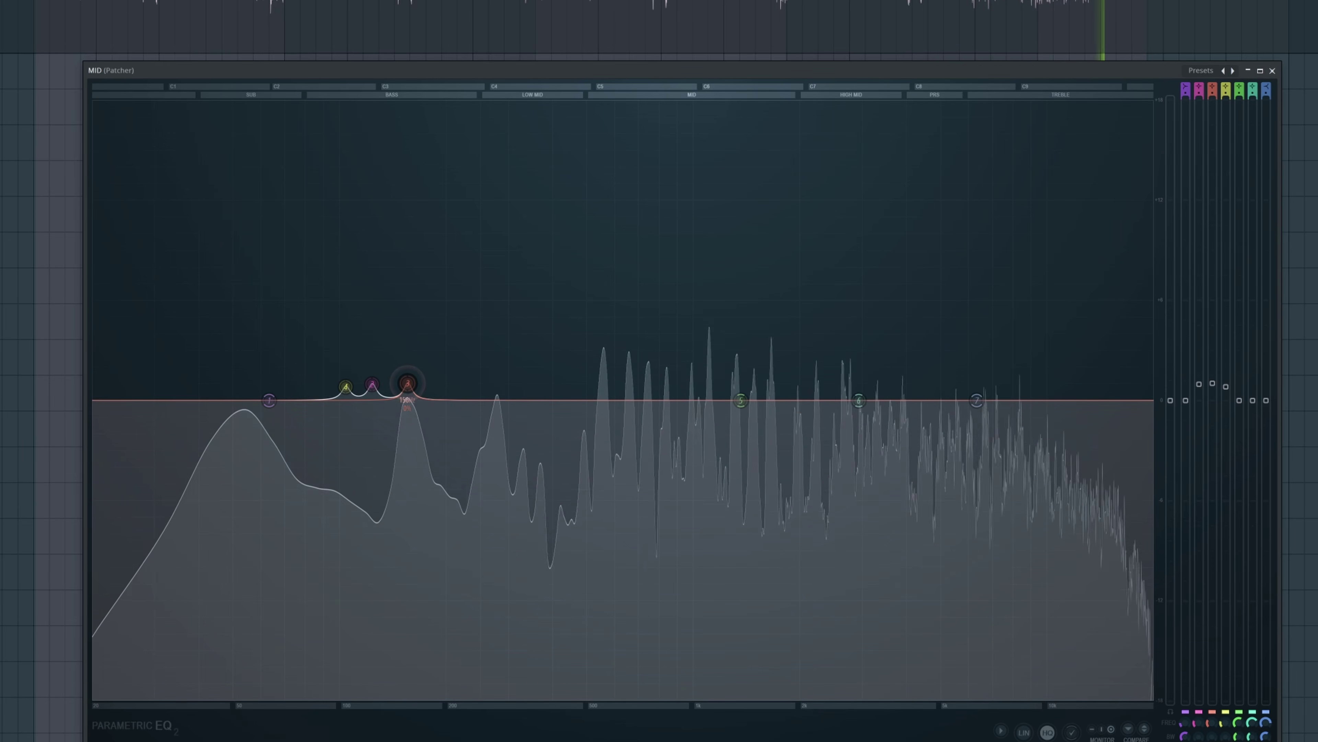
{"action": "key", "text": "space"}
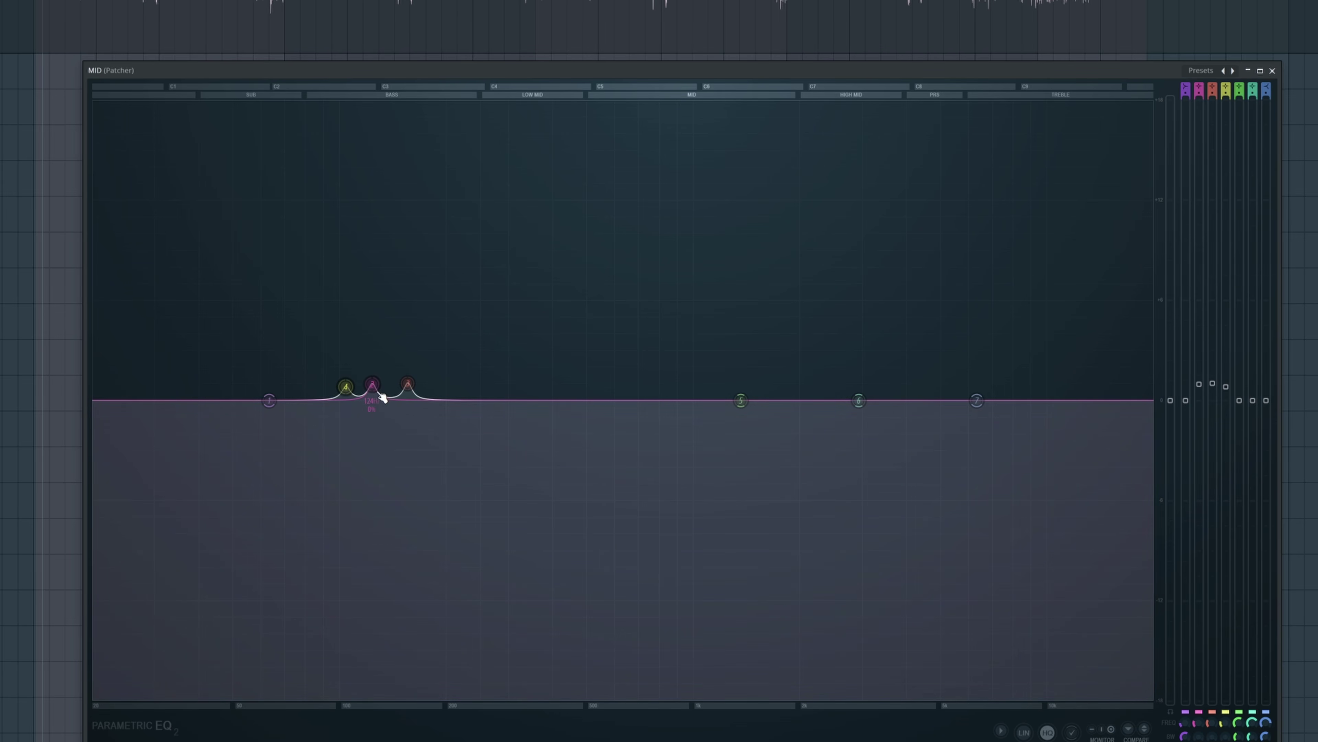
Step: Turn band 1 of the MID equalizer into a Steep 8 high pass, move it down to the lowest sub frequencies and adjust its bandwidth
{"action": "right_click", "coordinate": [269, 400]}
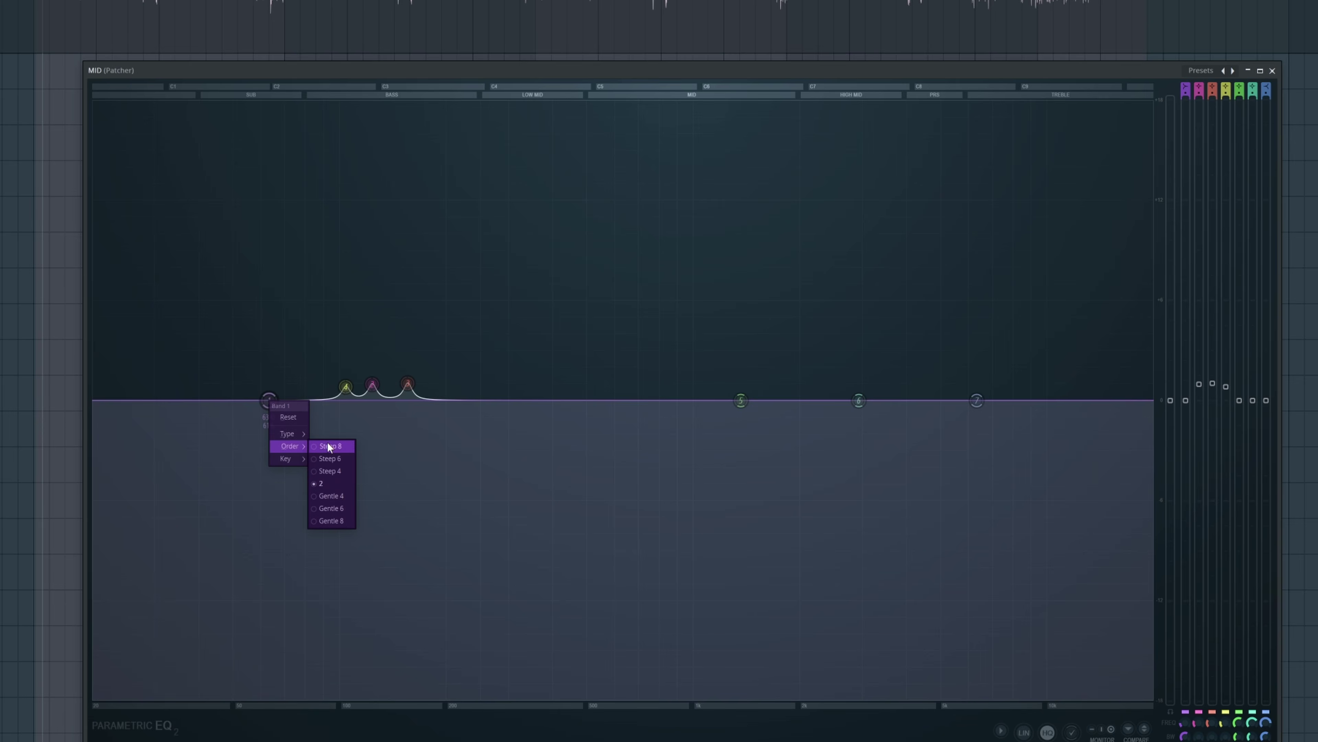
{"action": "left_click", "coordinate": [327, 446]}
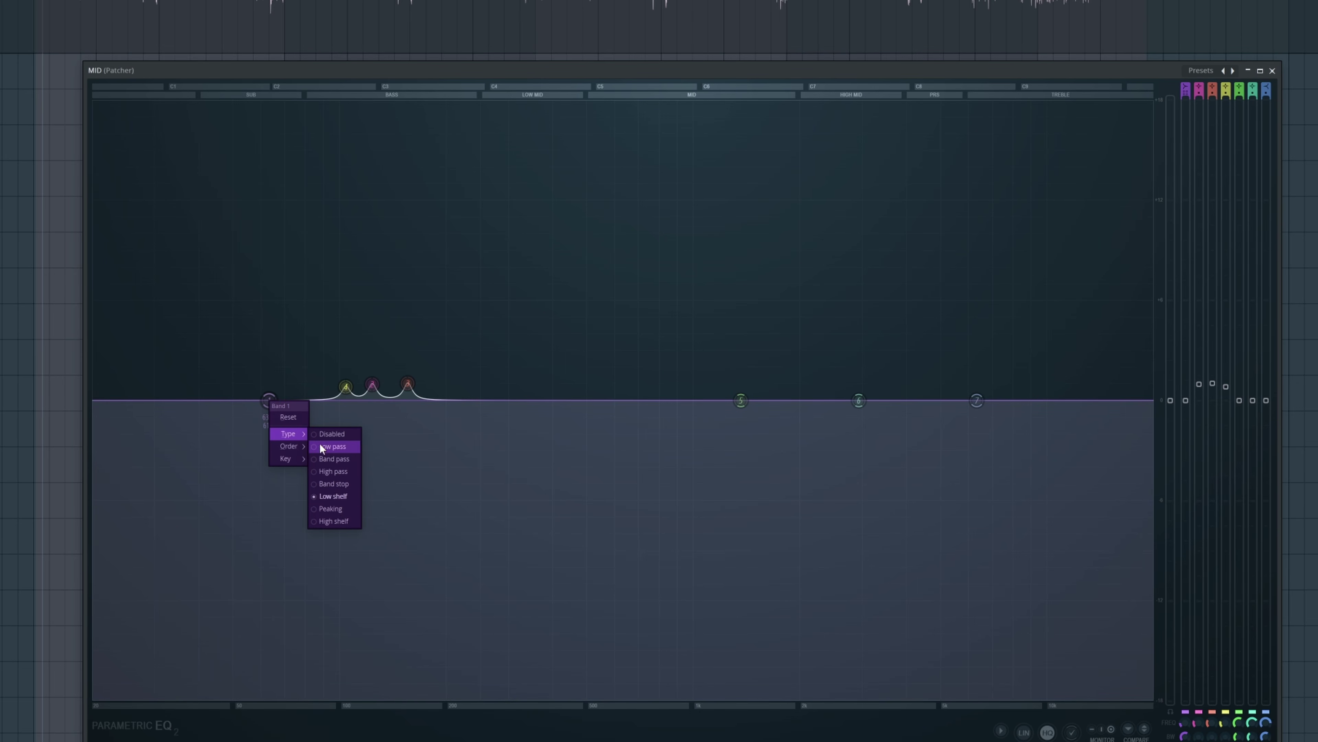
{"action": "left_click", "coordinate": [327, 458]}
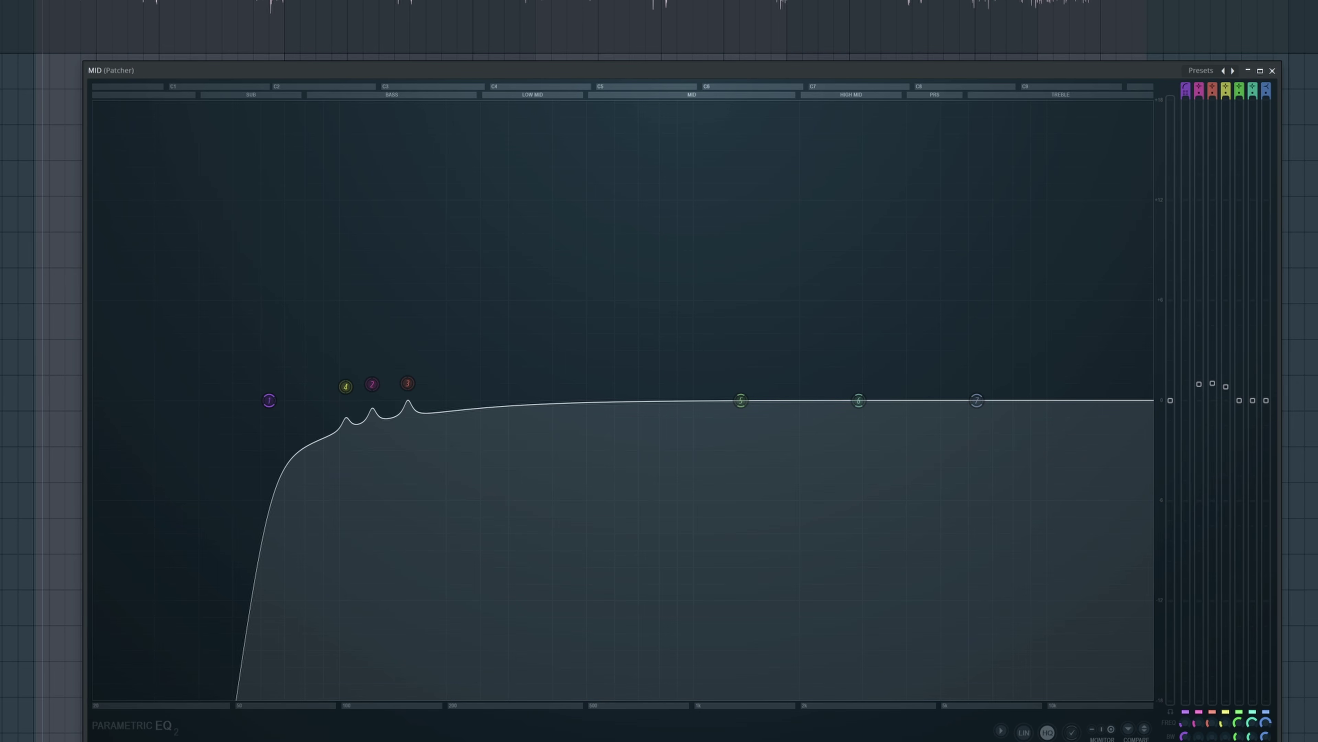
{"action": "left_click_drag", "start_coordinate": [269, 399], "coordinate": [111, 401]}
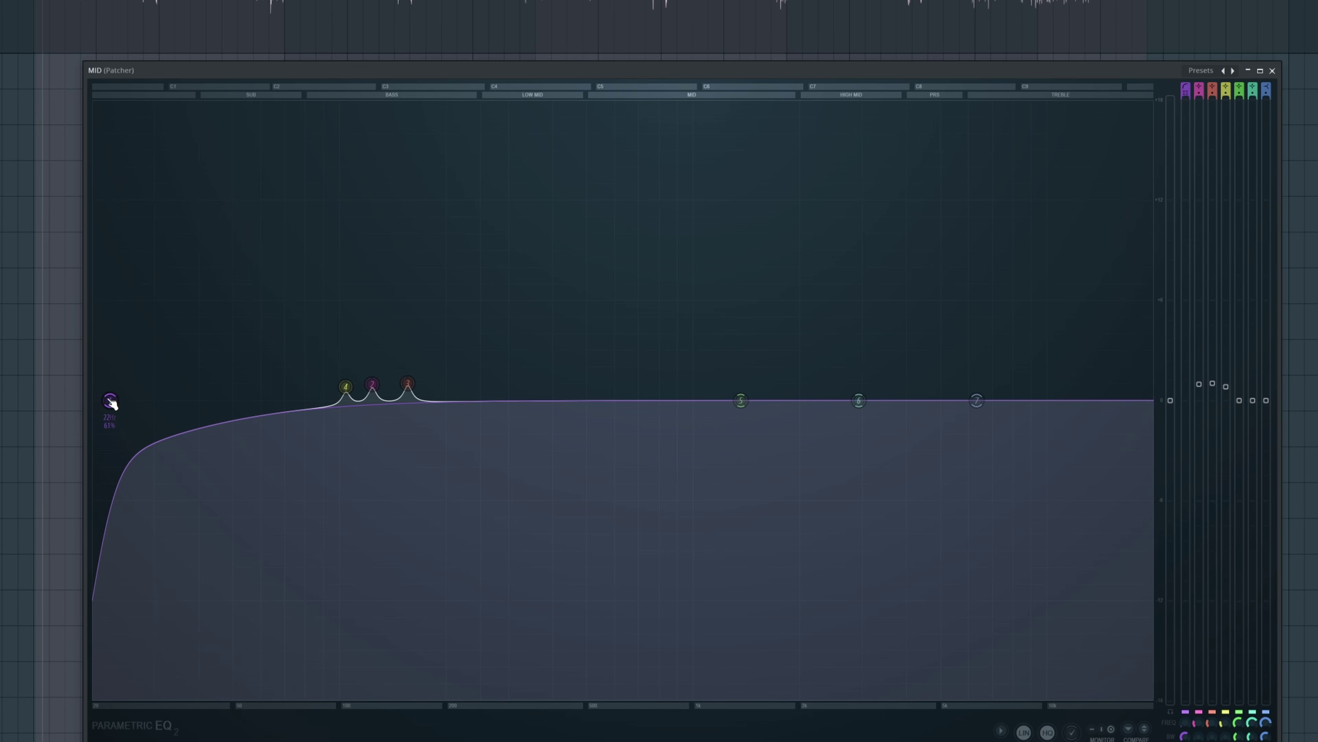
{"action": "left_click_drag", "start_coordinate": [109, 407], "coordinate": [129, 400]}
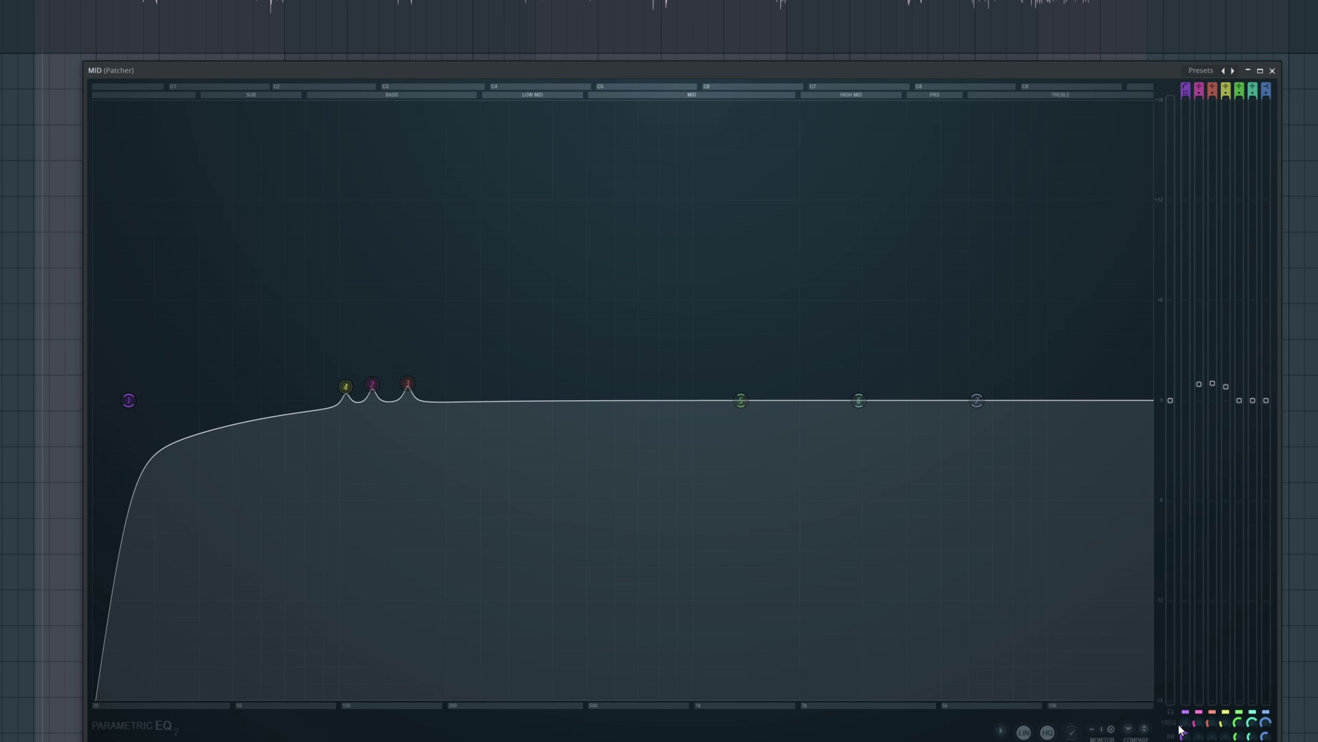
{"action": "left_click_drag", "start_coordinate": [1181, 731], "coordinate": [1182, 719]}
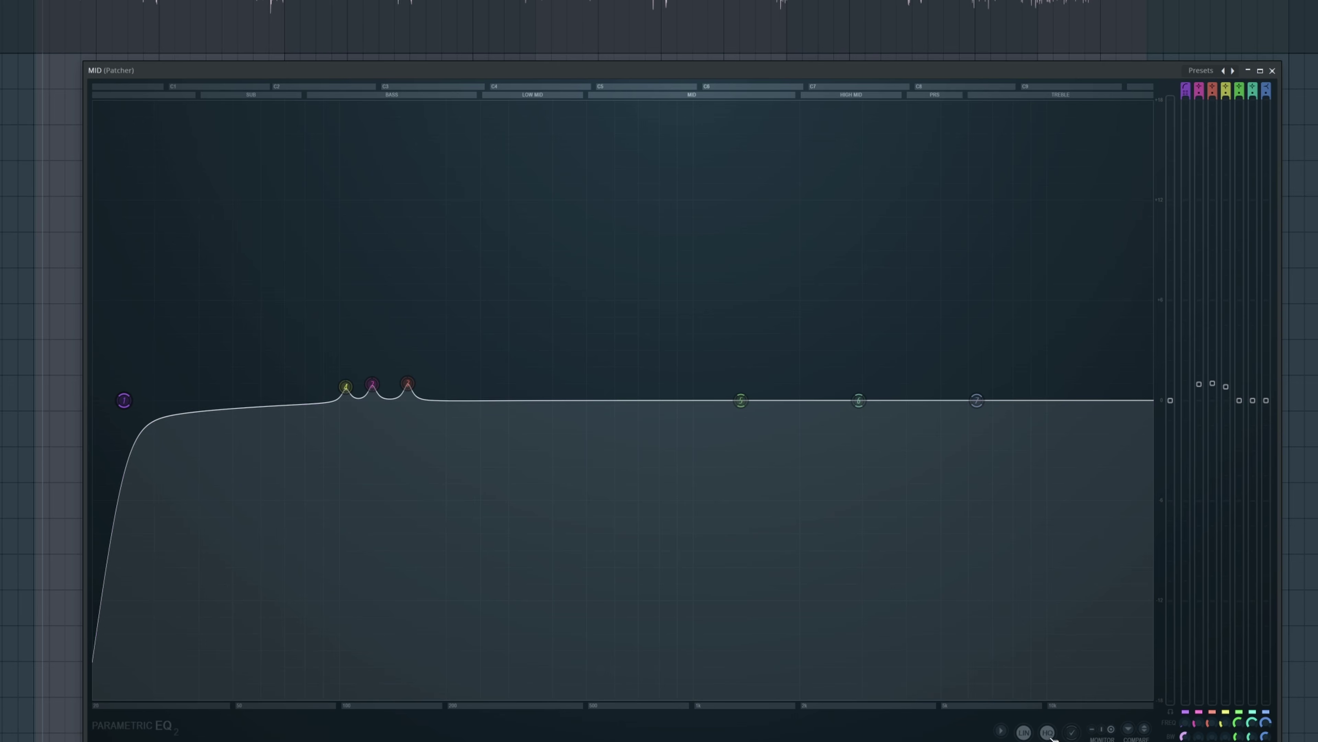
Step: Play the song briefly to check the mid signal's spectrum against the MID equalizer's curve
{"action": "left_click", "coordinate": [1002, 731]}
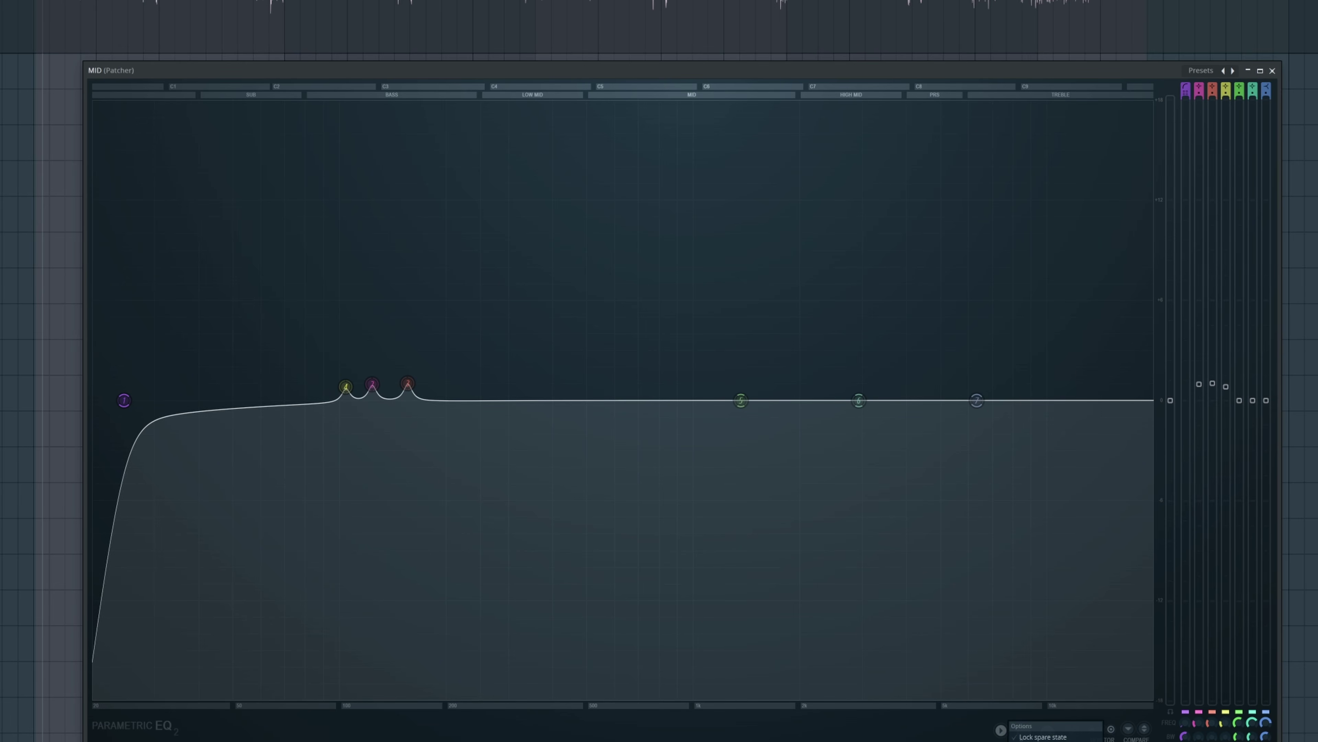
{"action": "key", "text": "Escape"}
{"action": "key", "text": "space"}
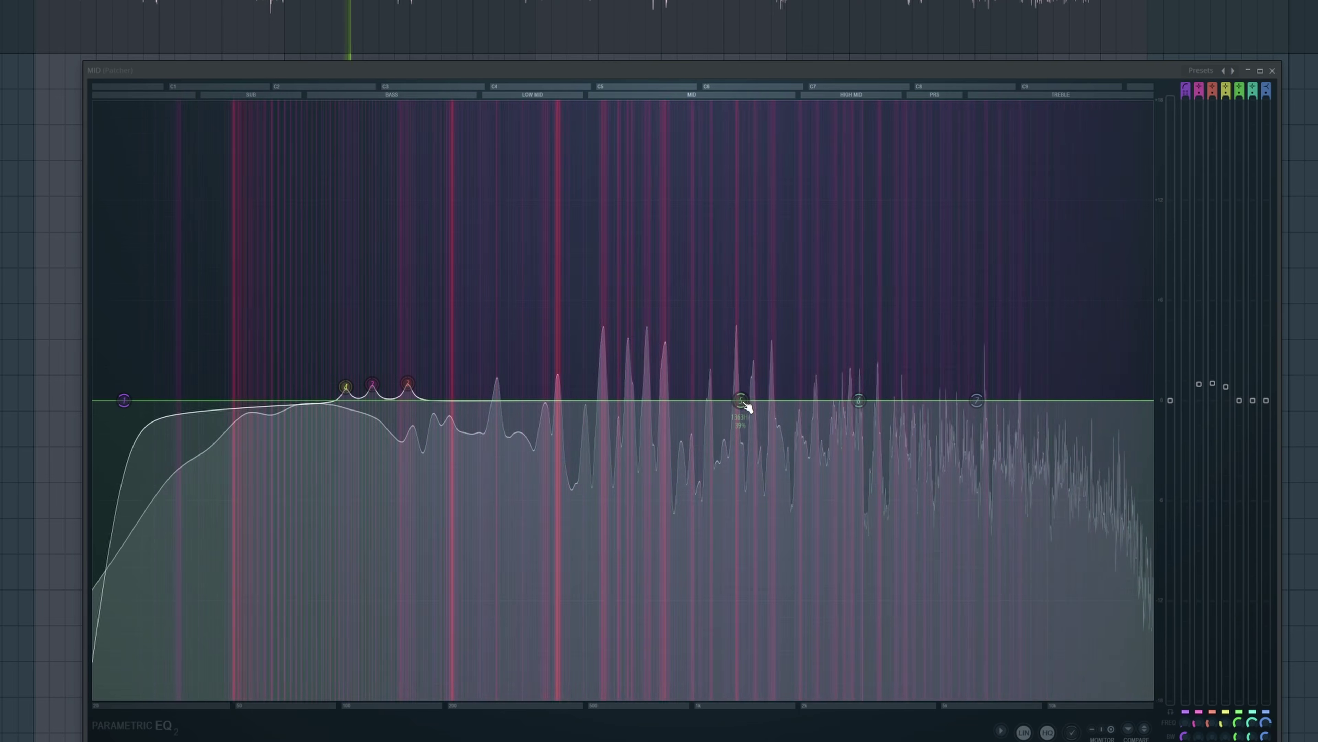
{"action": "right_click", "coordinate": [976, 401]}
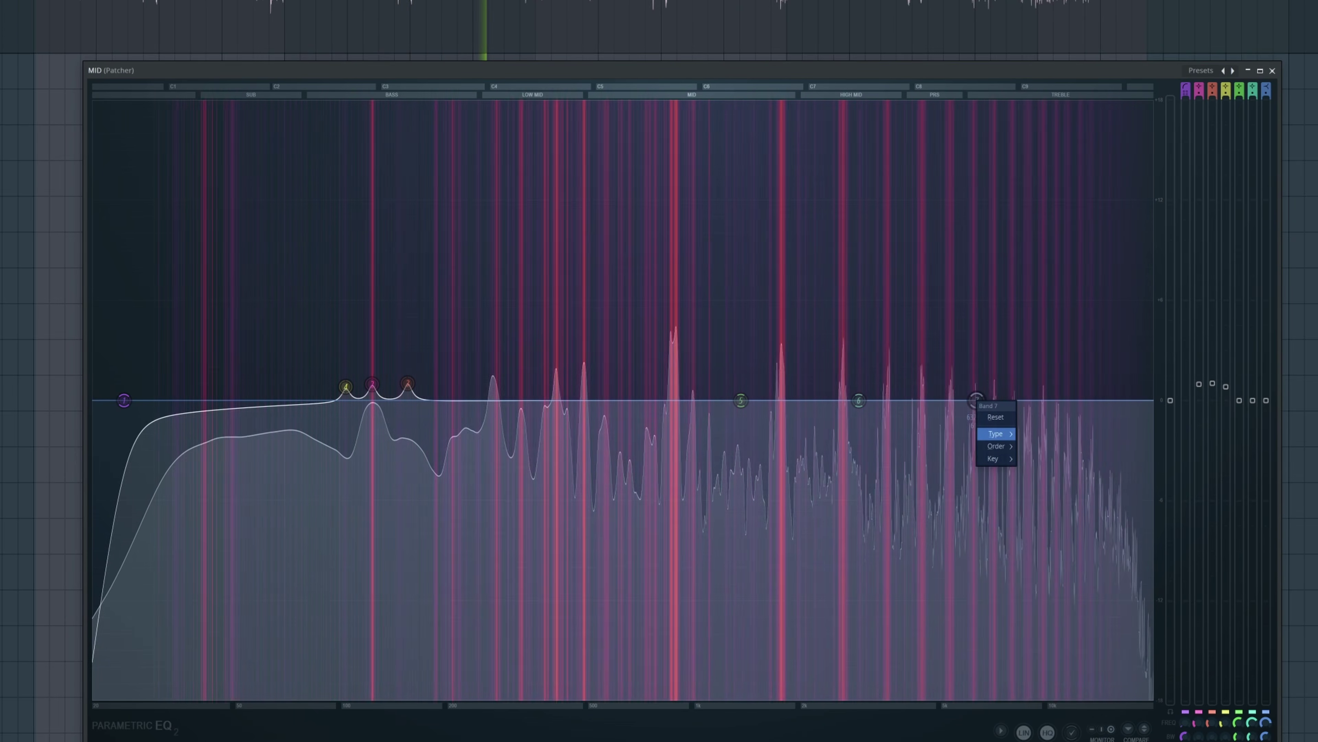
{"action": "key", "text": "Escape"}
{"action": "key", "text": "space"}
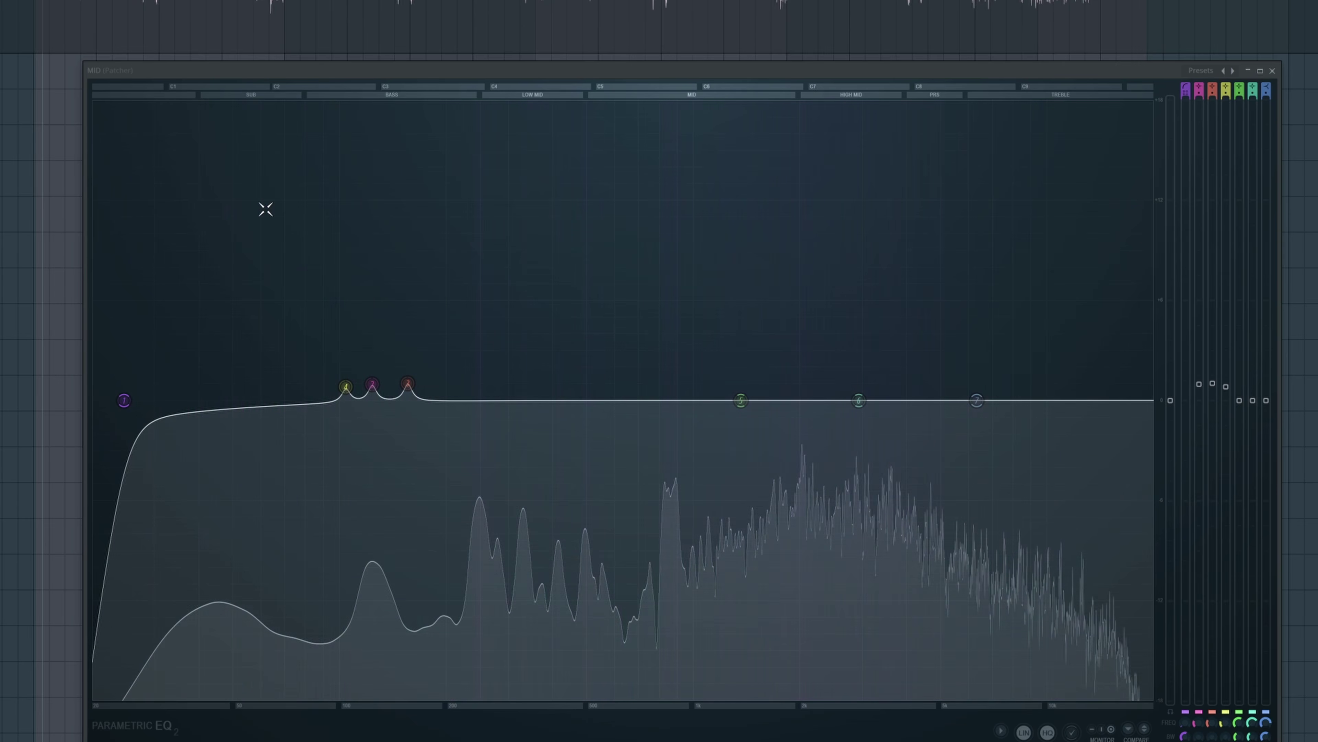
Step: Change band 7 of the MID equalizer to a low pass, soften its curve and move it to the highest end of the treble range
{"action": "right_click", "coordinate": [979, 402]}
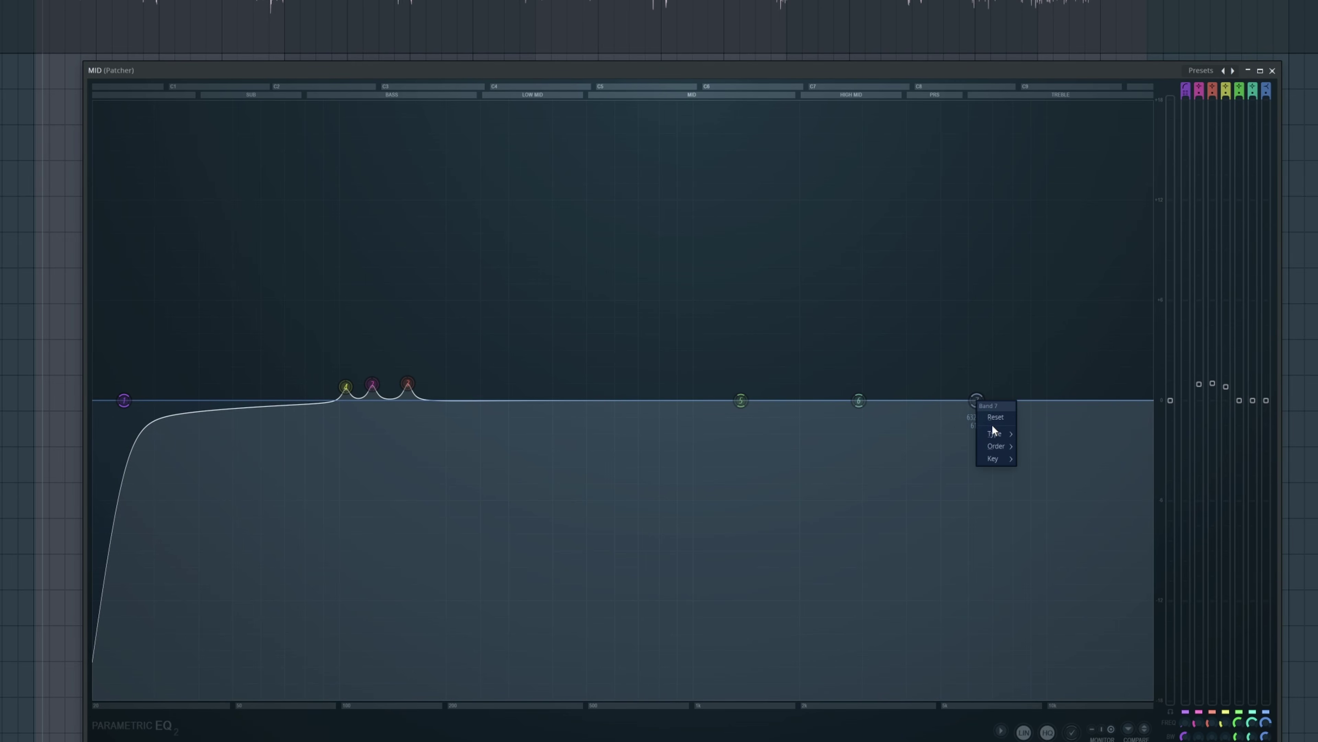
{"action": "mouse_move", "coordinate": [995, 428]}
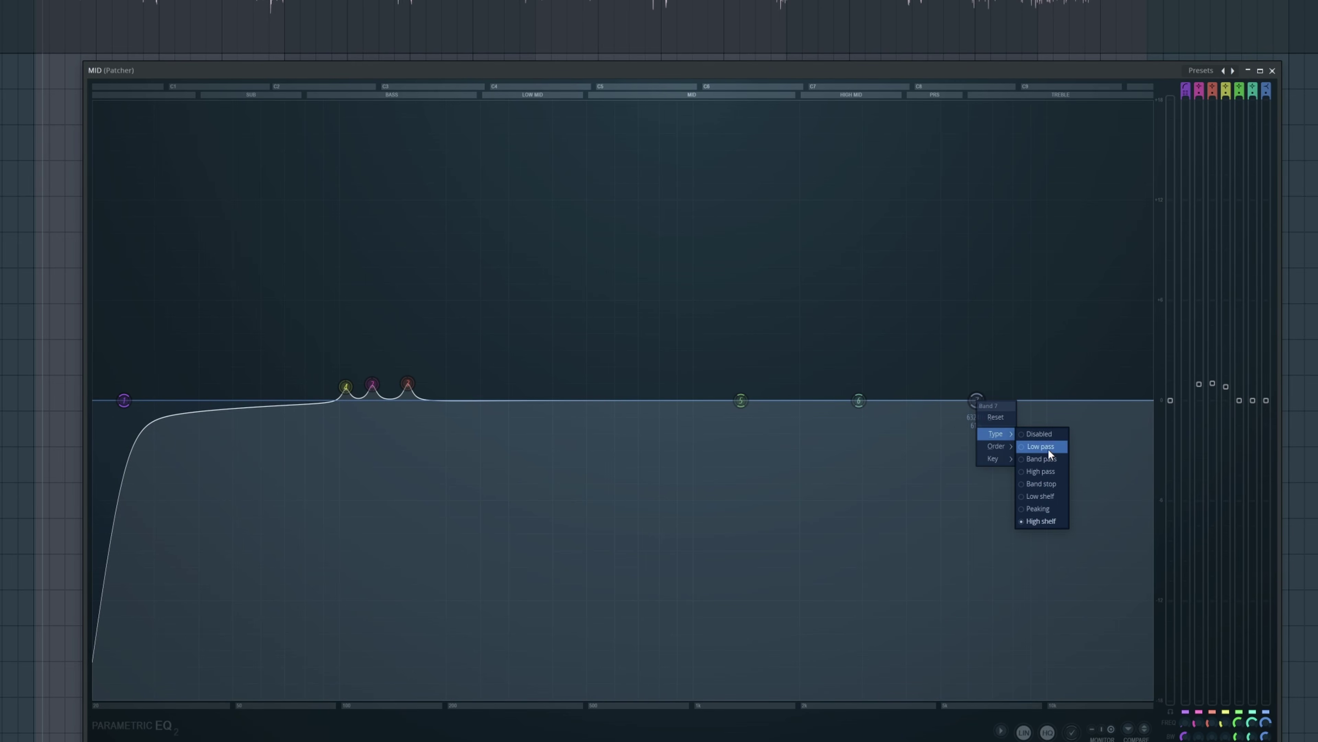
{"action": "left_click", "coordinate": [1040, 471]}
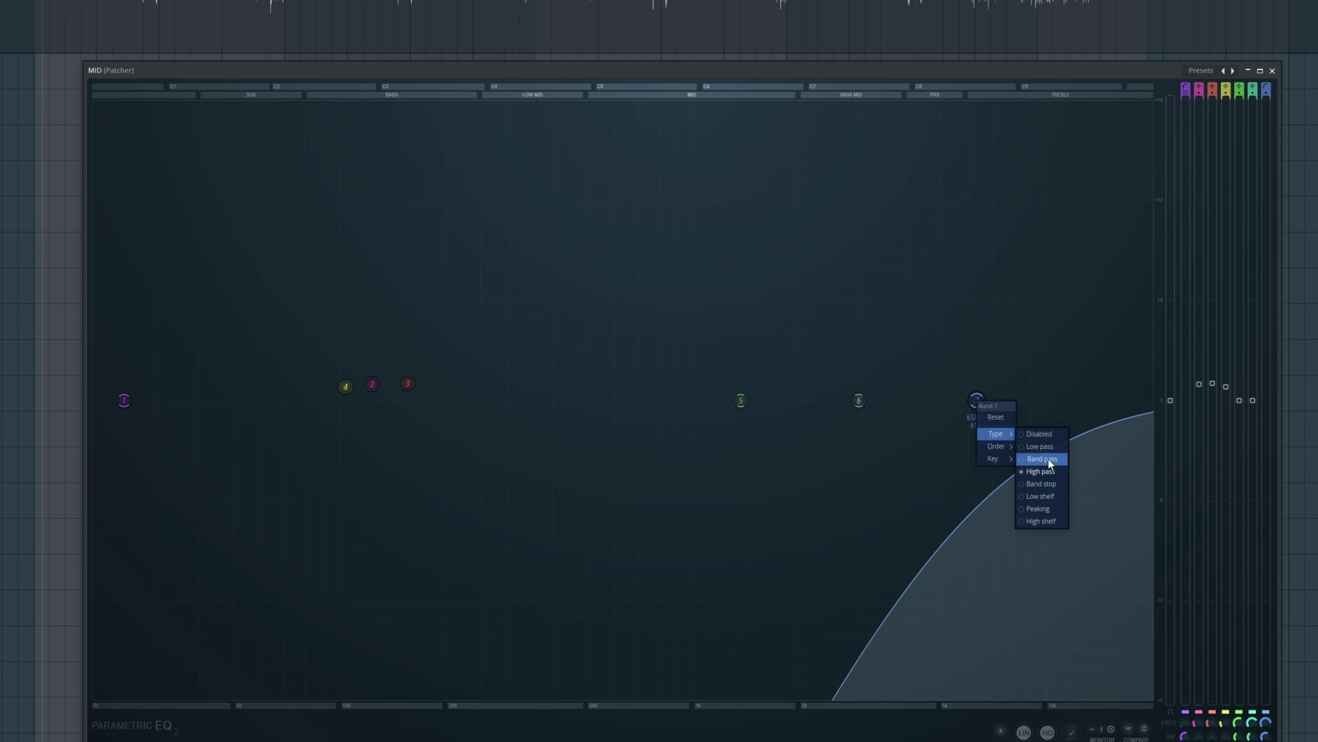
{"action": "left_click", "coordinate": [1041, 446]}
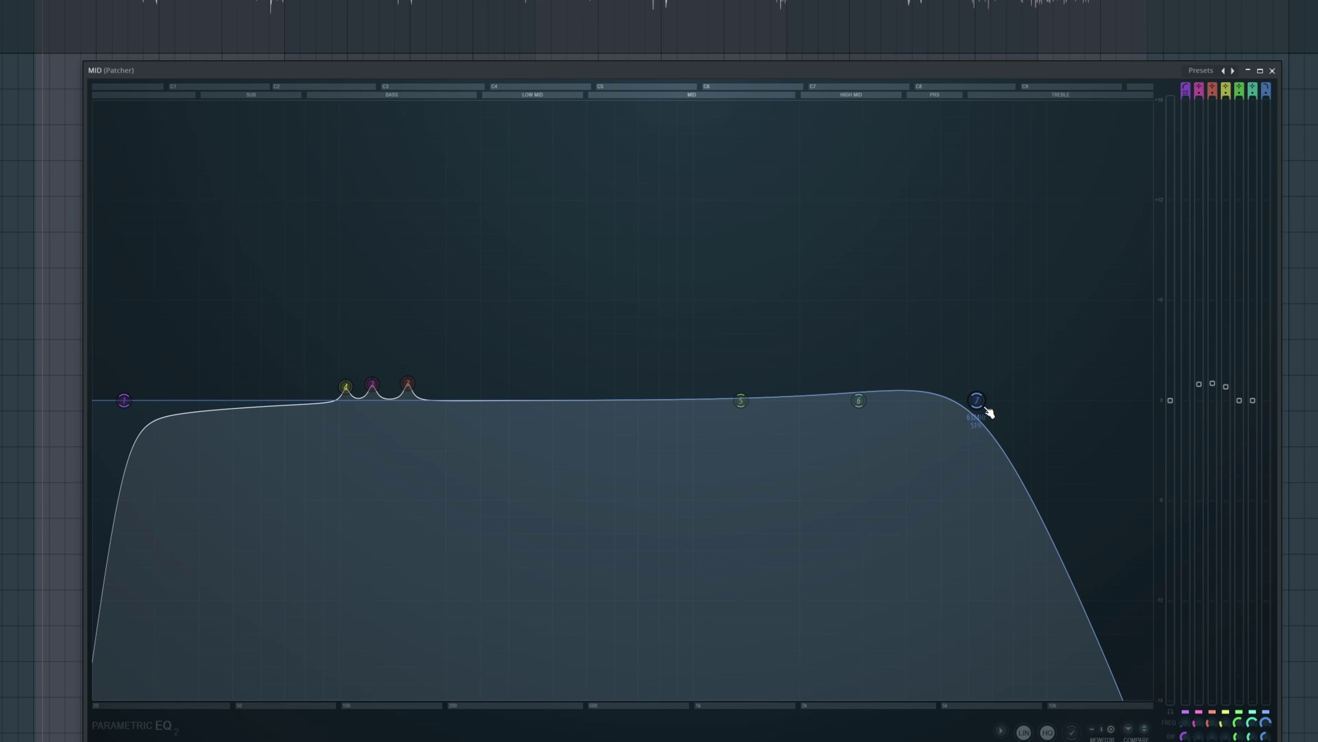
{"action": "scroll", "coordinate": [987, 411], "scroll_direction": "up", "scroll_amount": 3}
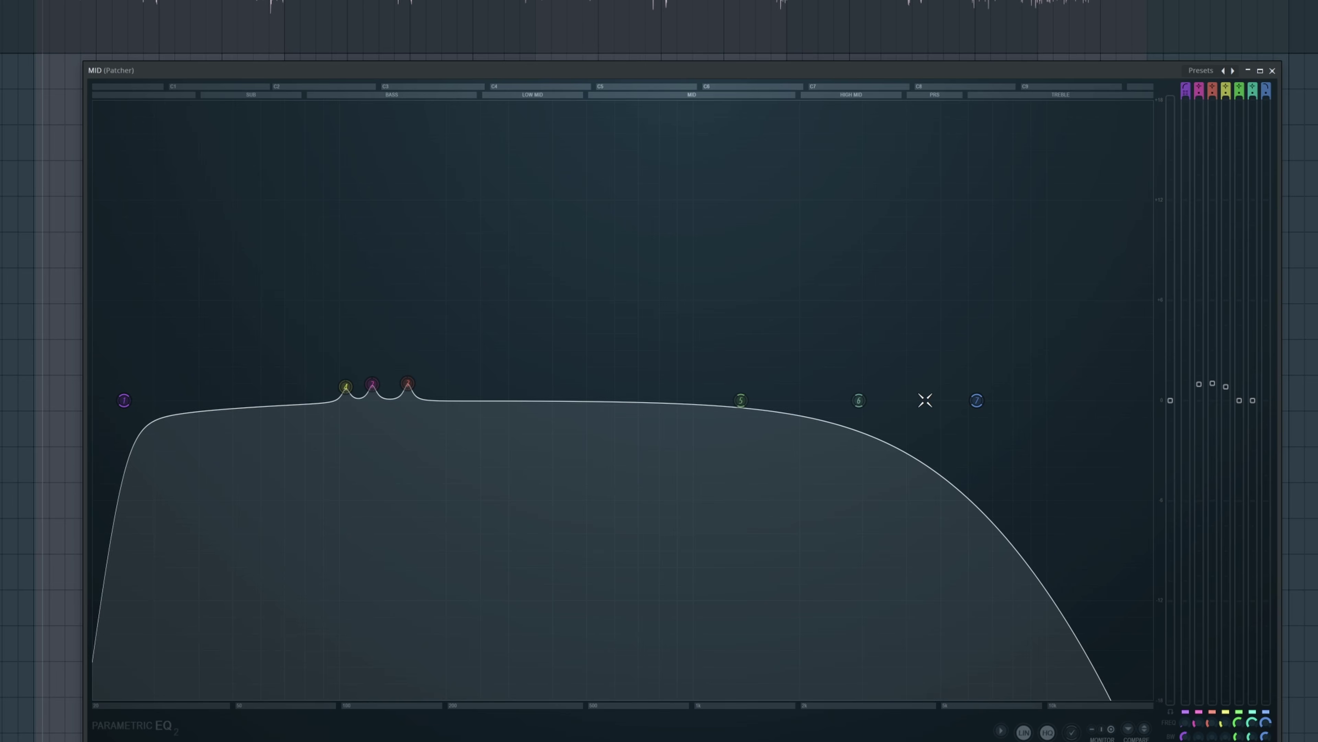
{"action": "left_click_drag", "start_coordinate": [983, 410], "coordinate": [1158, 405]}
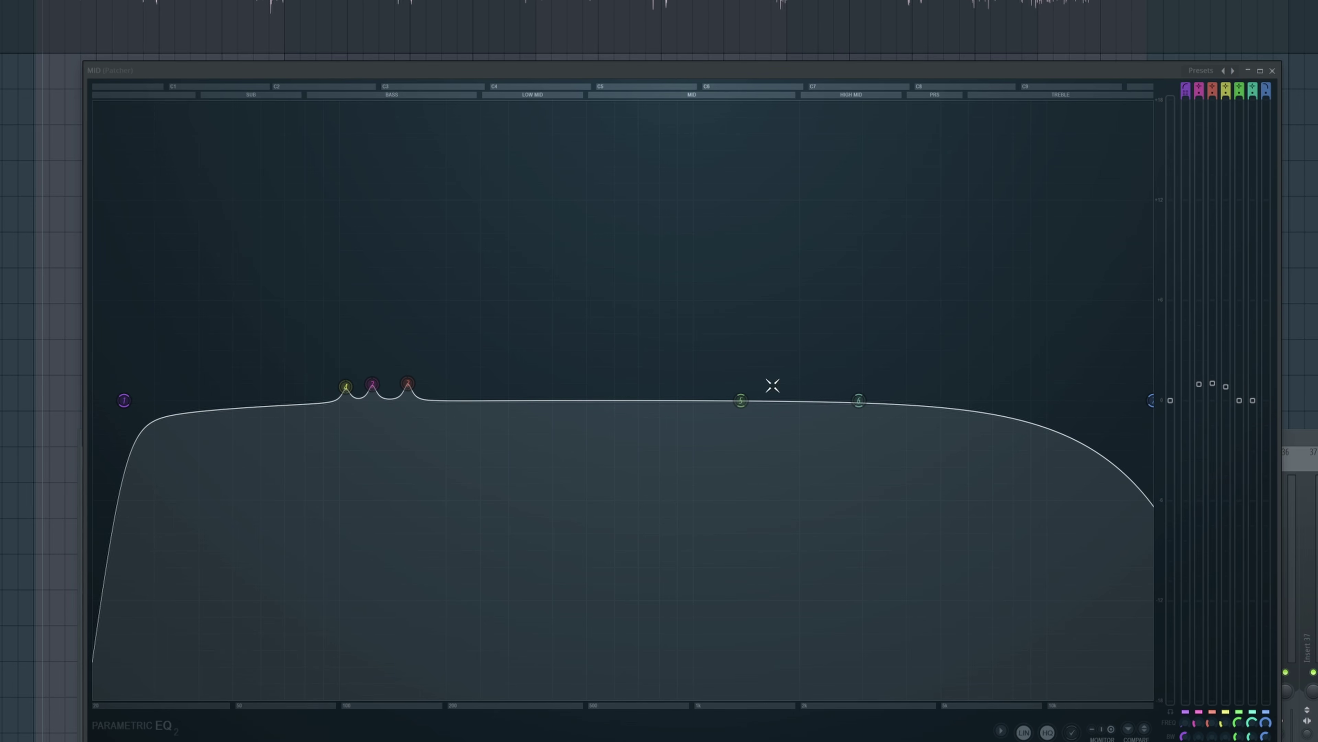
Step: Close the Patcher map and try Patcher in slot 3 of the Master, moving it back to slot 2
{"action": "left_click_drag", "start_coordinate": [679, 75], "coordinate": [1240, 431]}
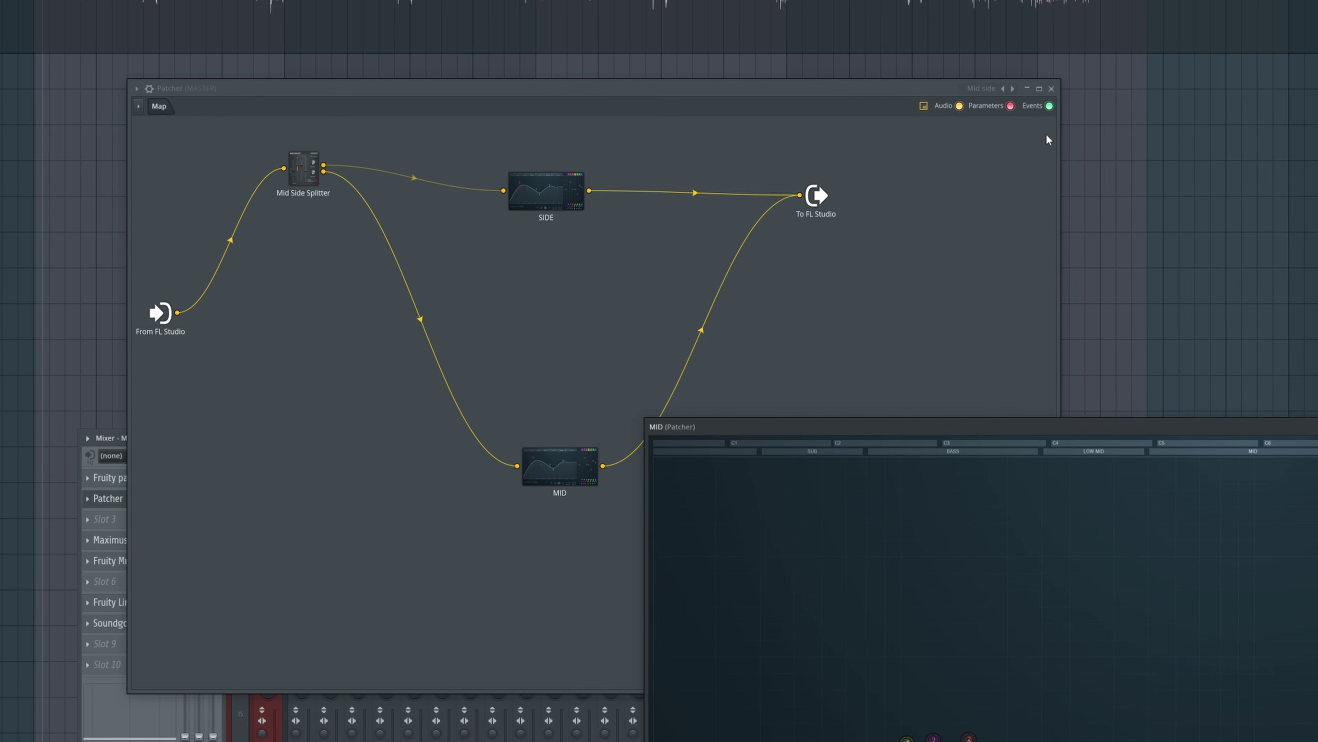
{"action": "left_click", "coordinate": [1051, 89]}
{"action": "left_click_drag", "start_coordinate": [479, 436], "coordinate": [490, 269]}
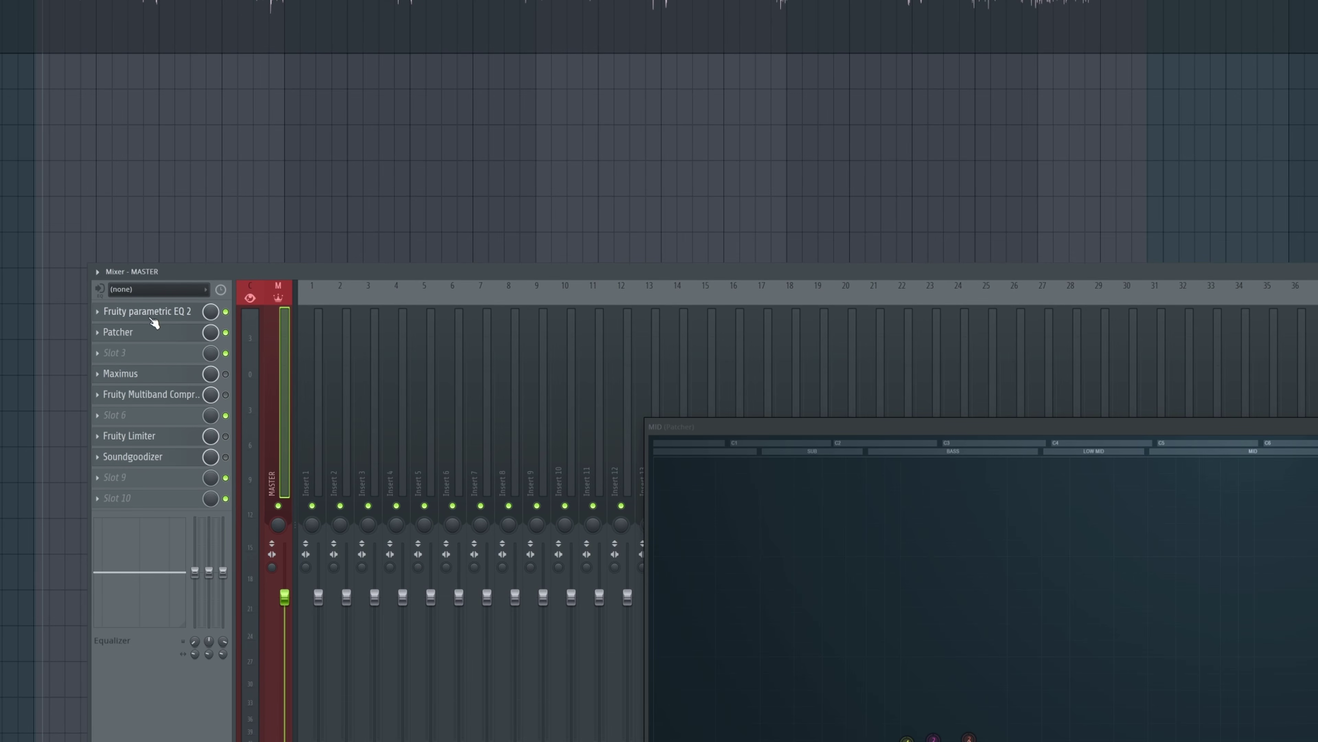
{"action": "left_click_drag", "start_coordinate": [145, 336], "coordinate": [145, 357]}
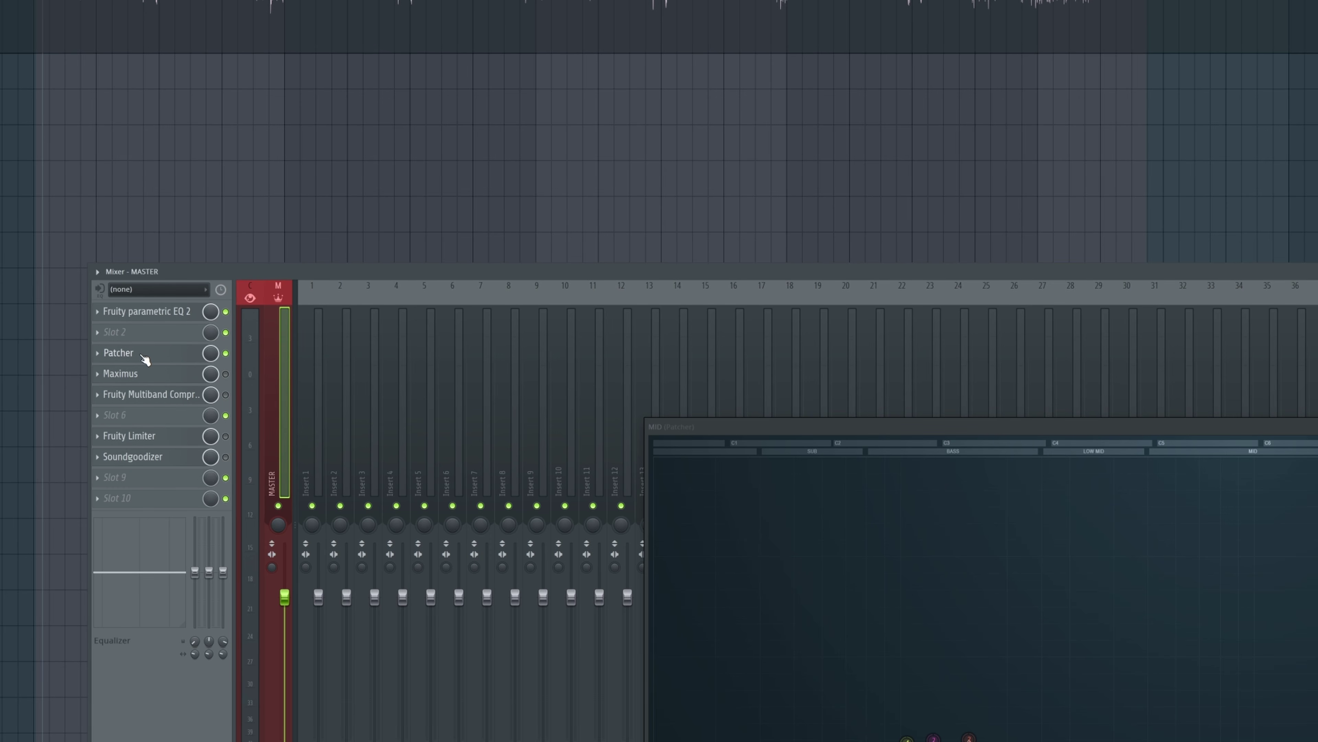
{"action": "left_click_drag", "start_coordinate": [145, 359], "coordinate": [146, 336]}
Step: Bring the MID equalizer into view and check the curve of Fruity parametric EQ 2 on the Master
{"action": "left_click_drag", "start_coordinate": [755, 435], "coordinate": [338, 220]}
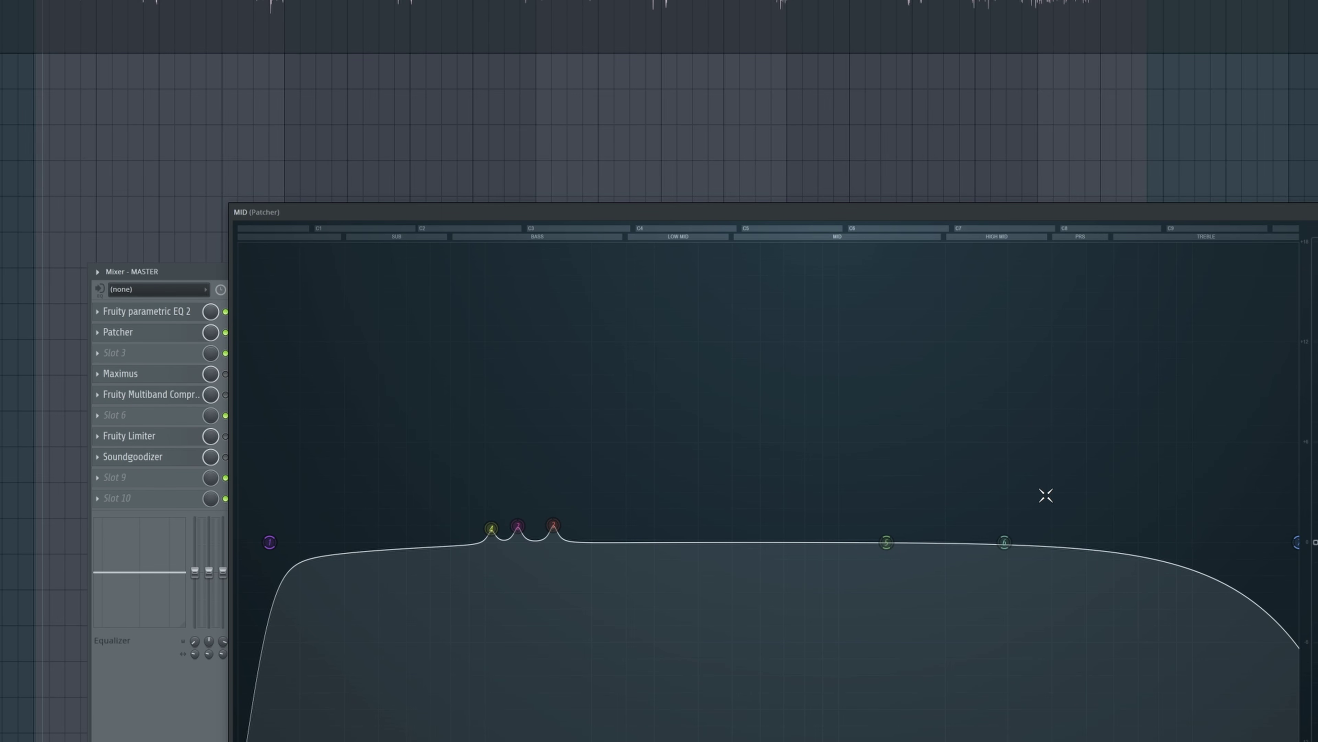
{"action": "left_click", "coordinate": [152, 311]}
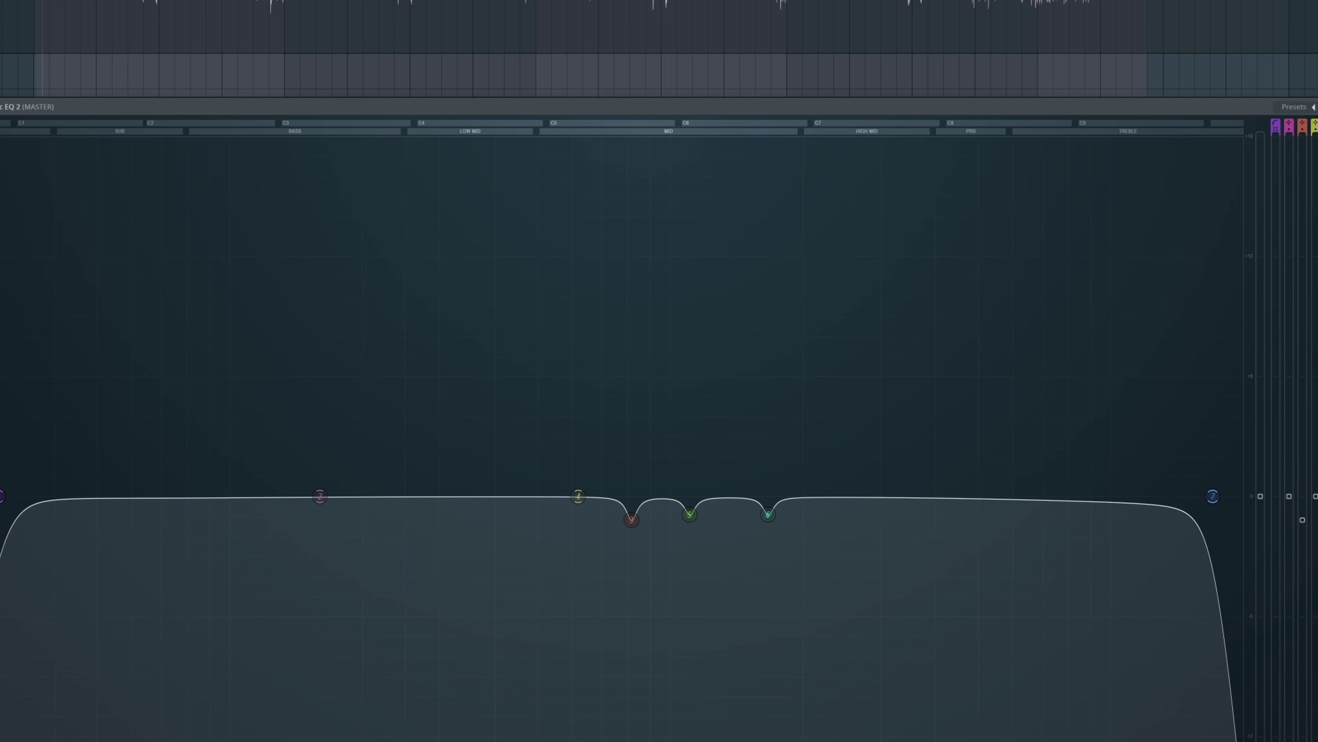
{"action": "key", "text": "Escape"}
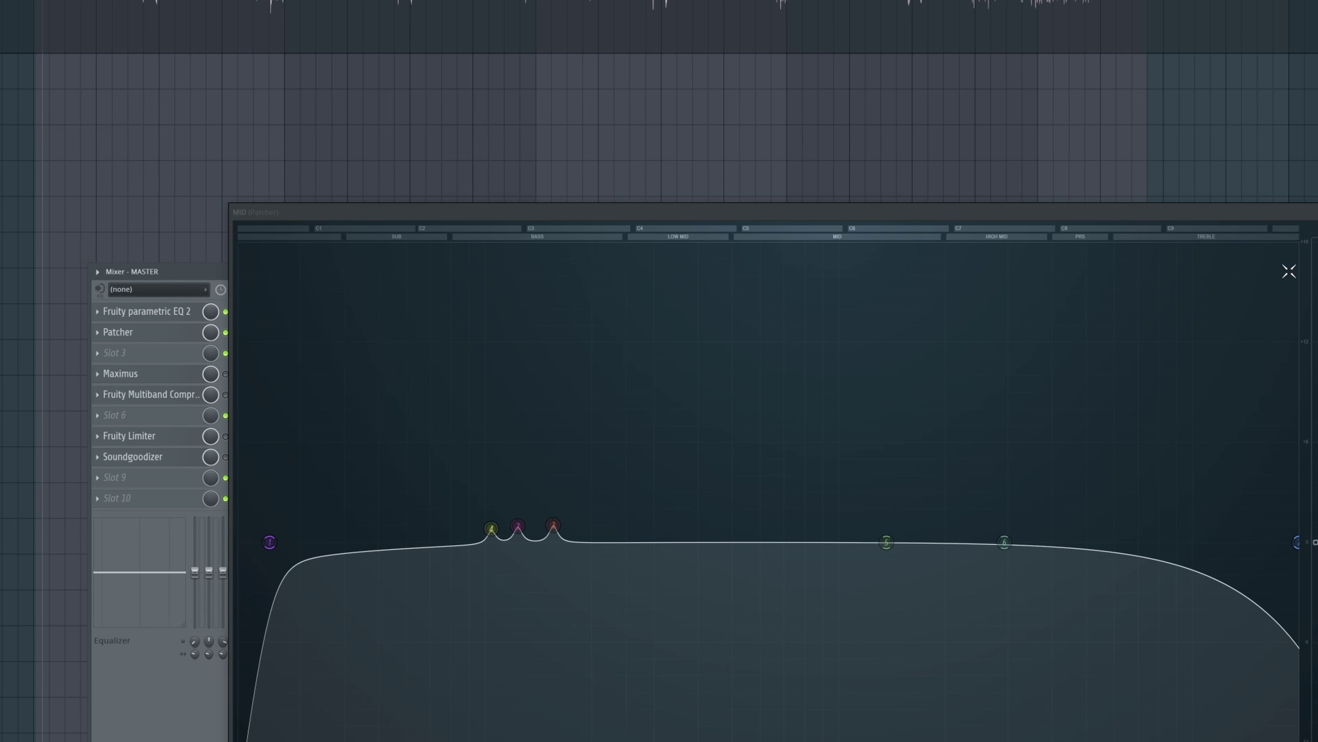
Step: Try band 6 at the highest treble frequencies and band 7 at a lower cutoff, moving both back
{"action": "left_click_drag", "start_coordinate": [1004, 543], "coordinate": [1246, 552]}
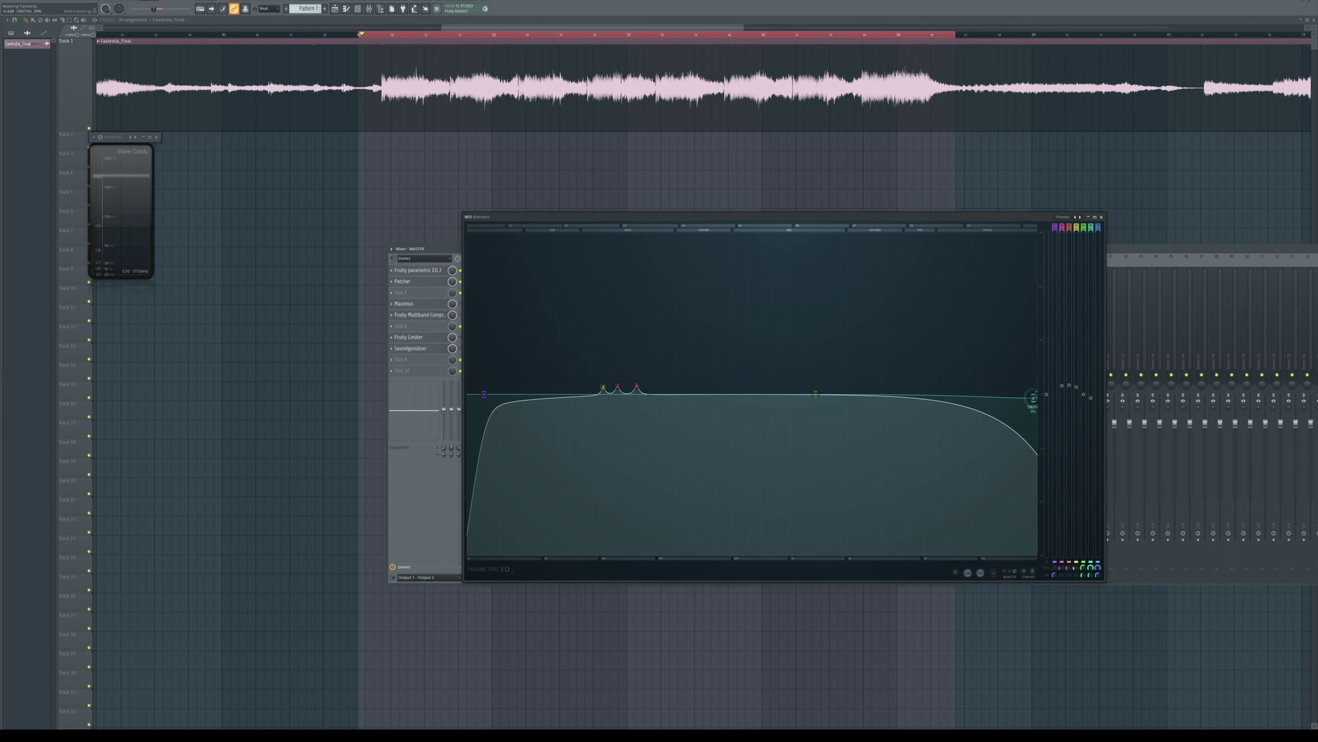
{"action": "left_click_drag", "start_coordinate": [1008, 399], "coordinate": [875, 395]}
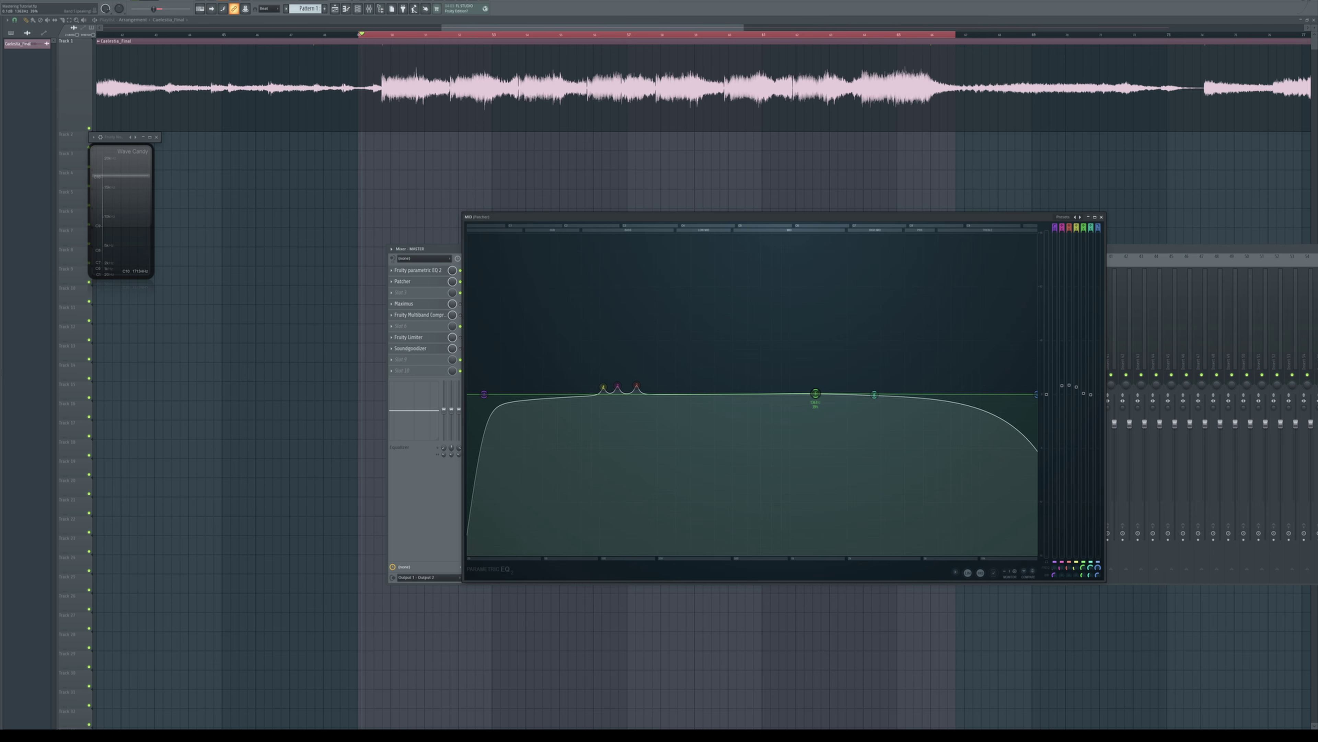
{"action": "left_click_drag", "start_coordinate": [1037, 395], "coordinate": [975, 394]}
{"action": "scroll", "coordinate": [975, 394], "scroll_direction": "up", "scroll_amount": 3}
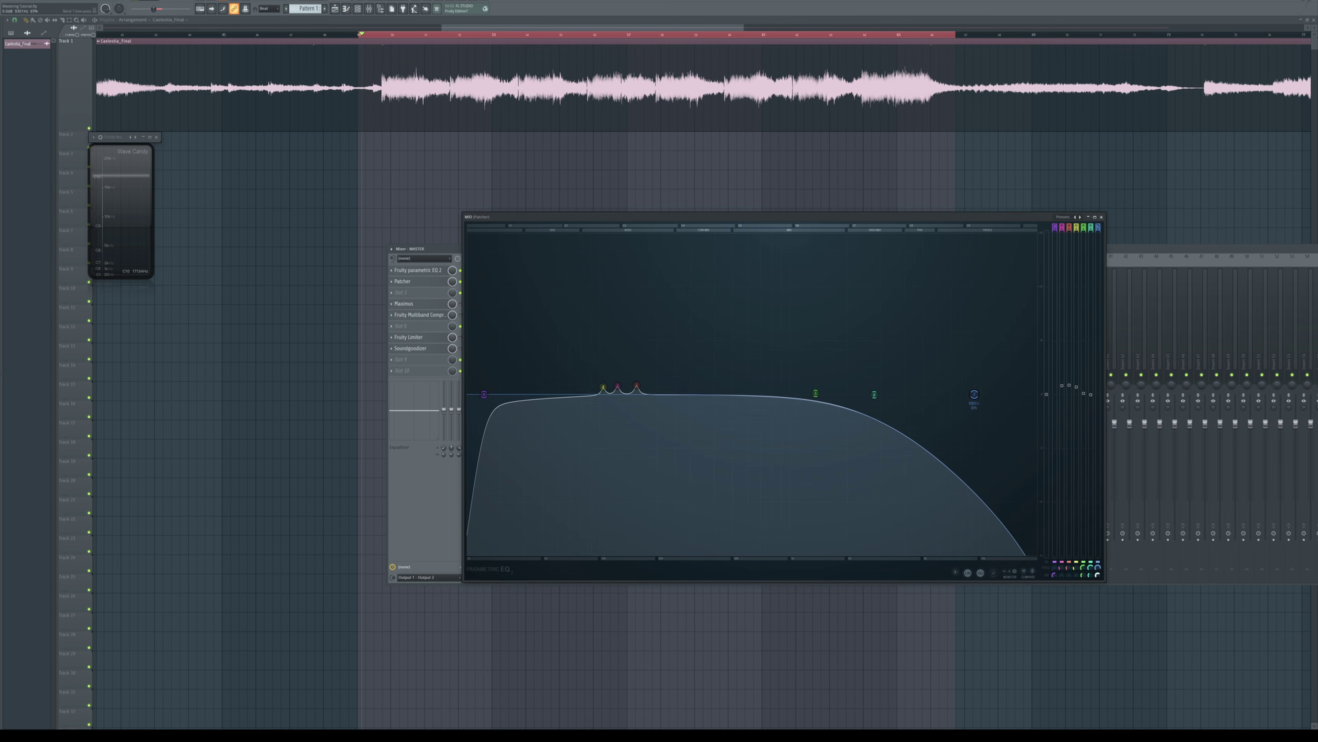
{"action": "left_click_drag", "start_coordinate": [975, 394], "coordinate": [1036, 394]}
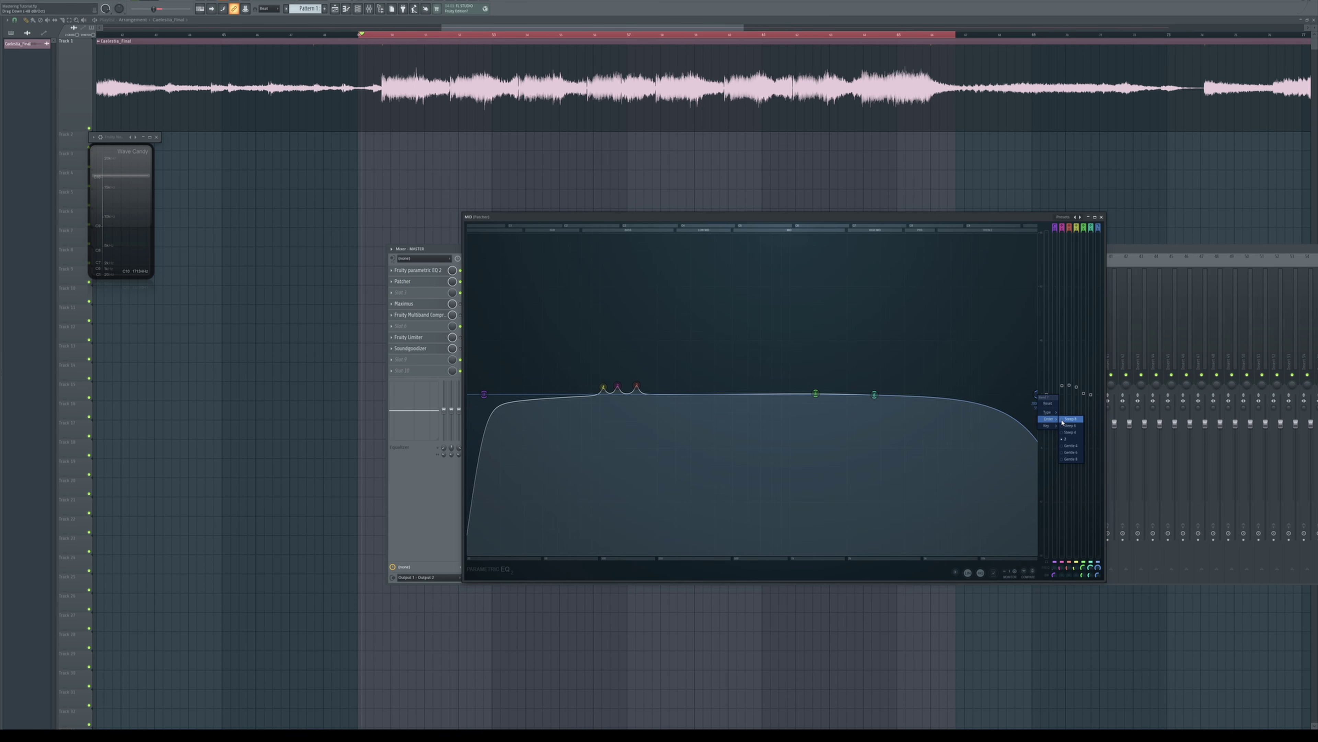
Step: Set the order of band 7's low pass to Steep 8 and adjust its bandwidth to flatten the peak before the cutoff
{"action": "left_click", "coordinate": [1063, 422]}
{"action": "scroll", "coordinate": [1037, 397], "scroll_direction": "up", "scroll_amount": 5}
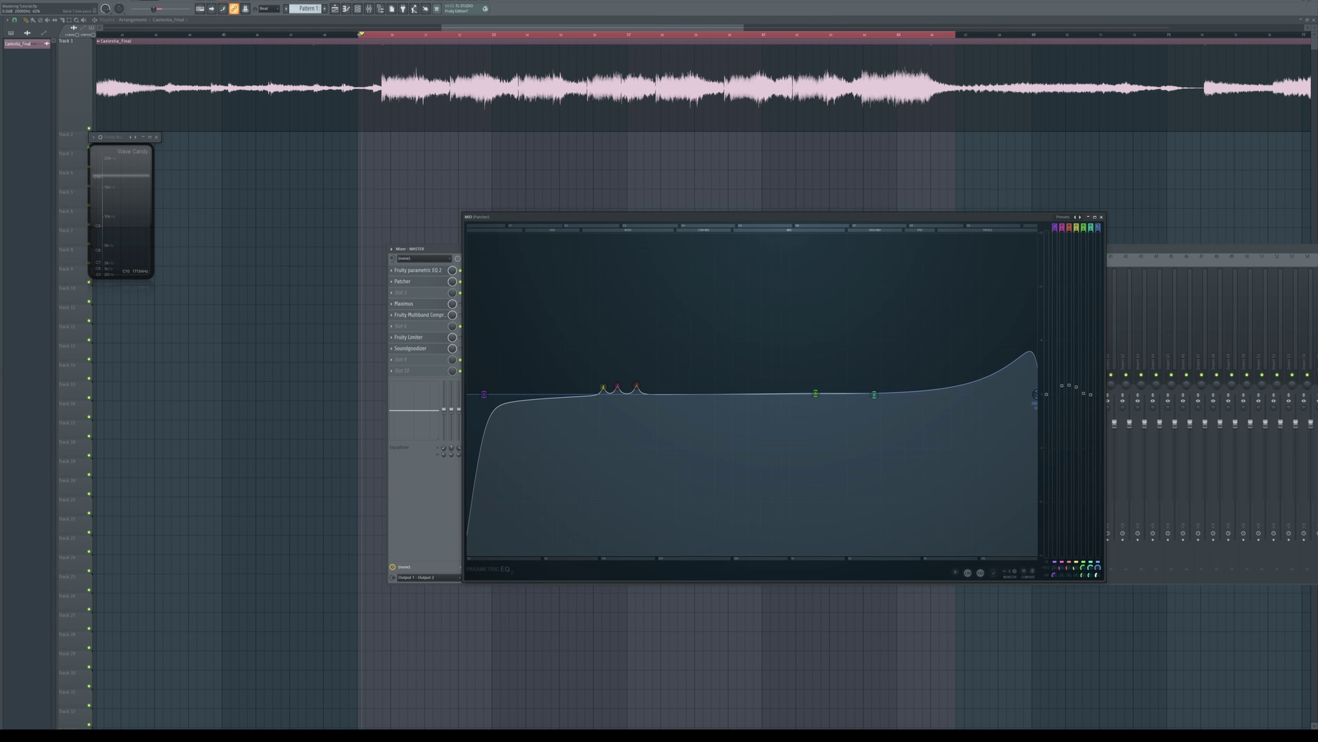
{"action": "scroll", "coordinate": [1036, 395], "scroll_direction": "down", "scroll_amount": 5}
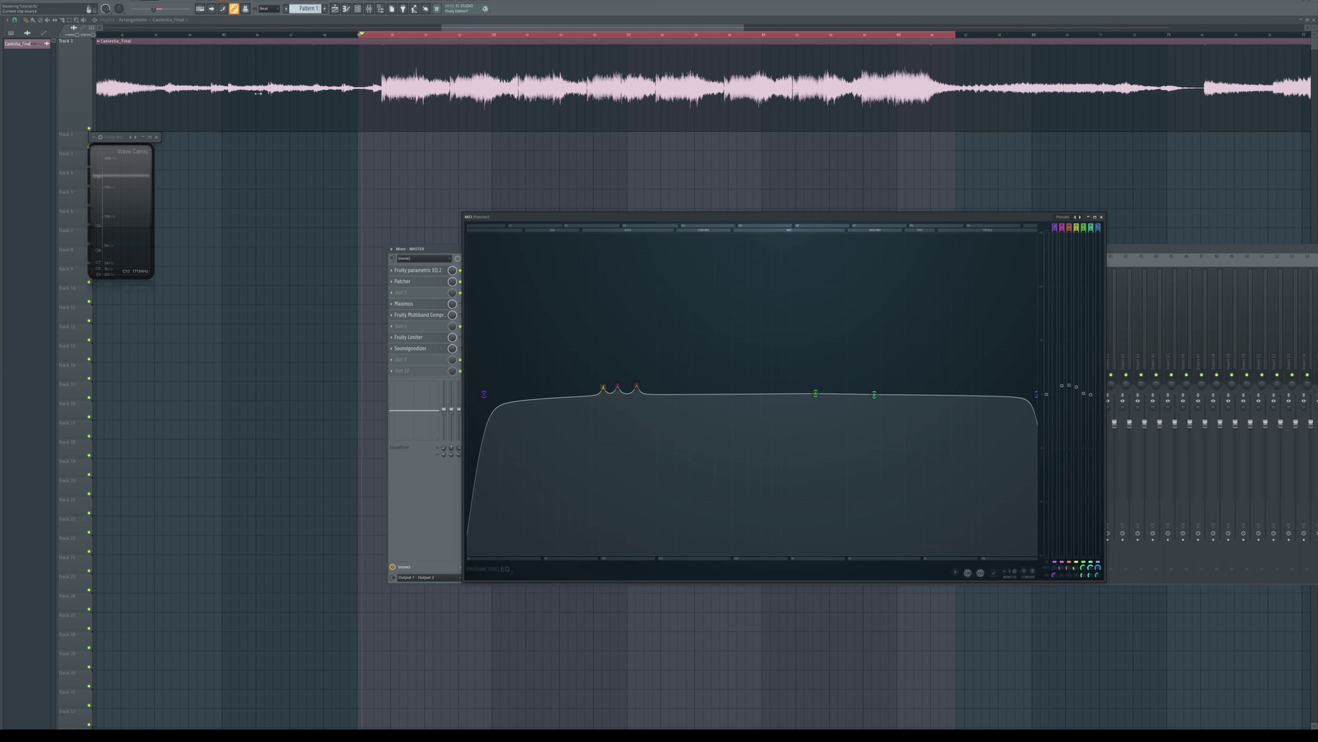
Step: Play the song and add slight, wide boosts with band 6 in the mids and band 5 in the presence range, then stop playback
{"action": "key", "text": "space"}
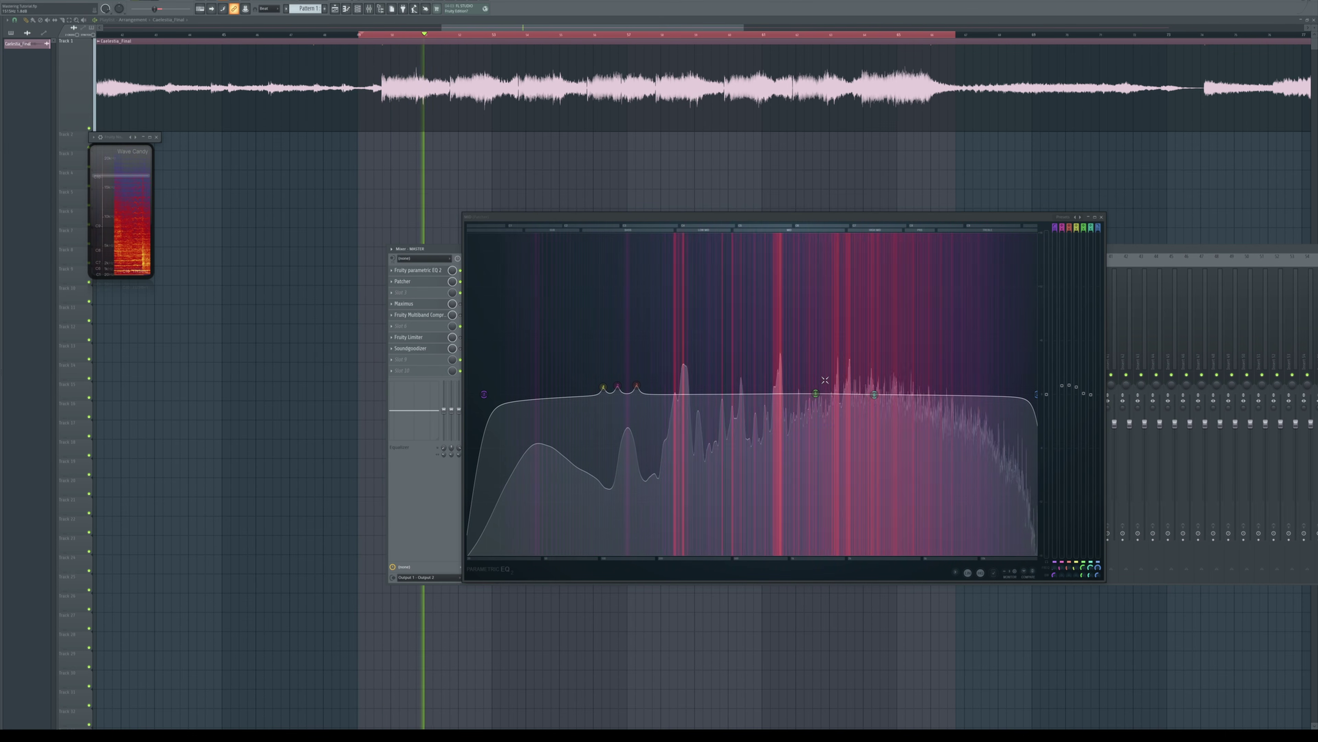
{"action": "left_click_drag", "start_coordinate": [883, 397], "coordinate": [926, 385]}
{"action": "left_click_drag", "start_coordinate": [943, 316], "coordinate": [908, 383]}
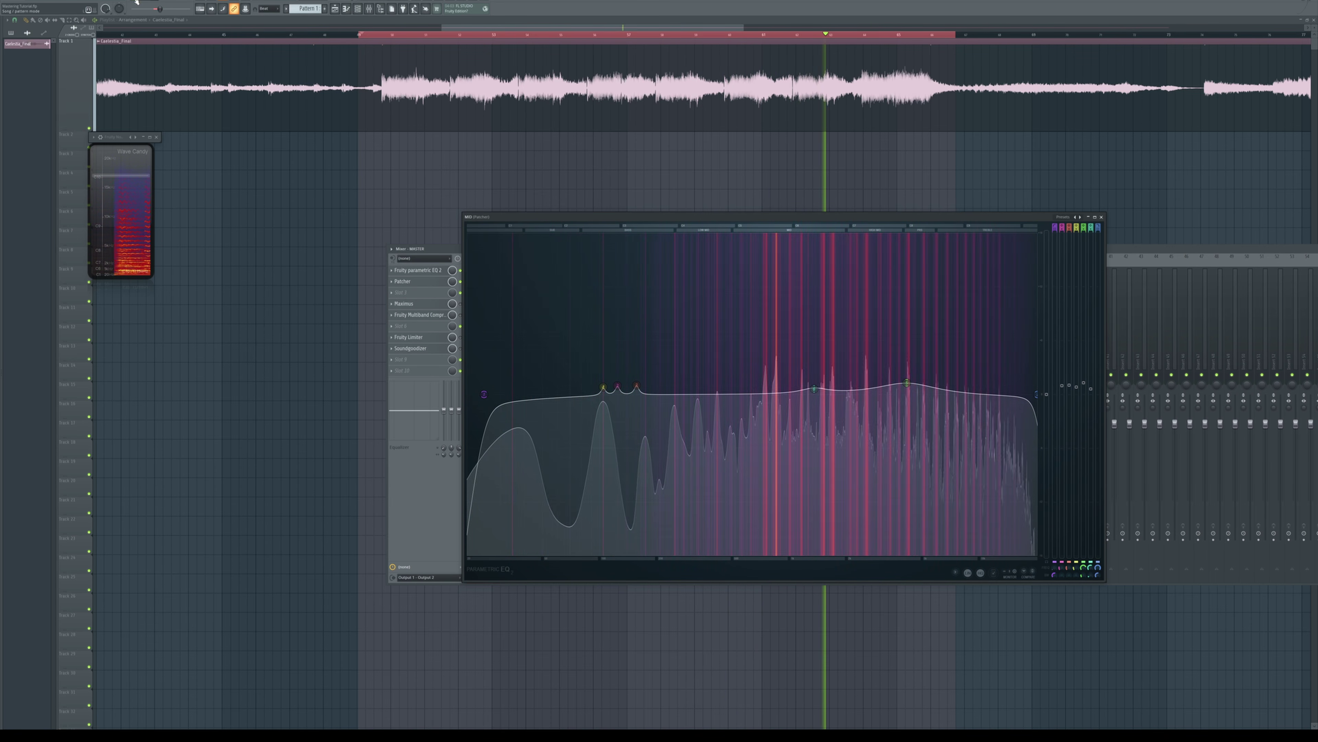
{"action": "key", "text": "space"}
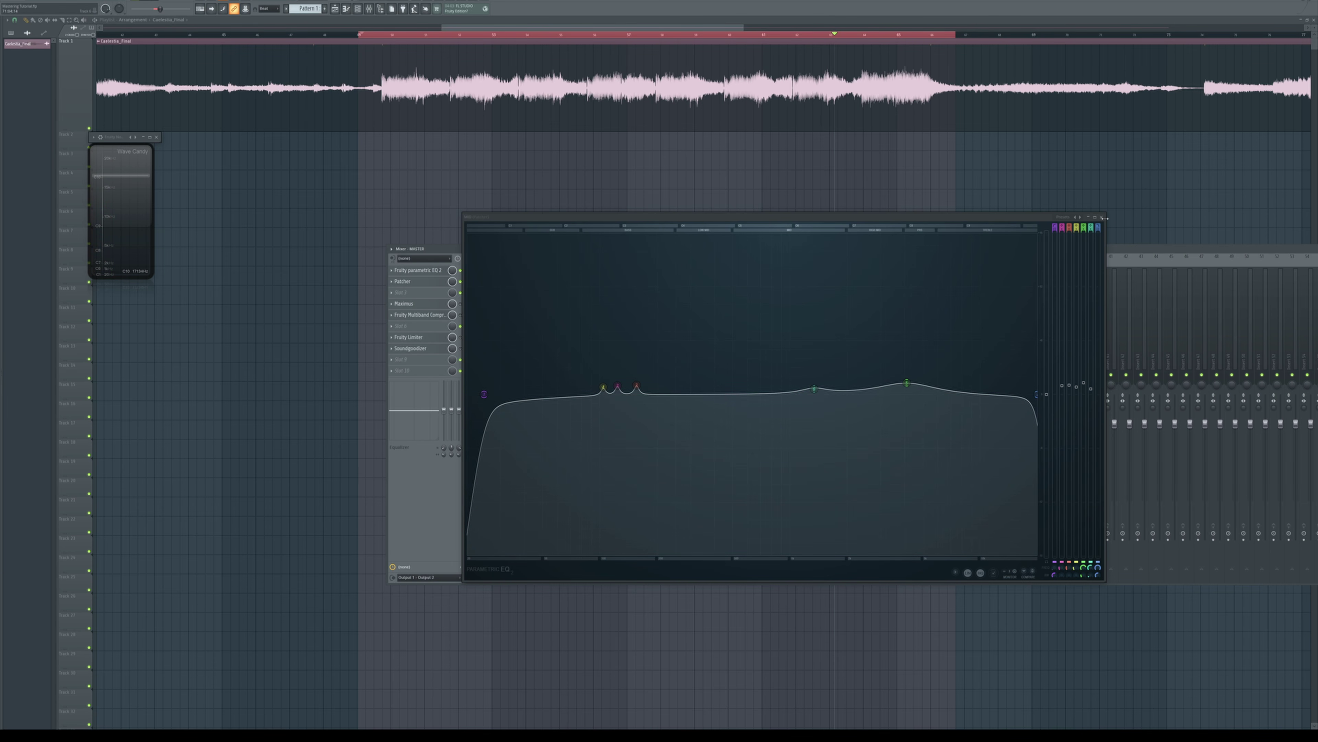
Step: Close the MID equalizer, check the curve of Fruity parametric EQ 2 and reopen the Patcher map on the Master
{"action": "left_click_drag", "start_coordinate": [1104, 218], "coordinate": [1071, 182]}
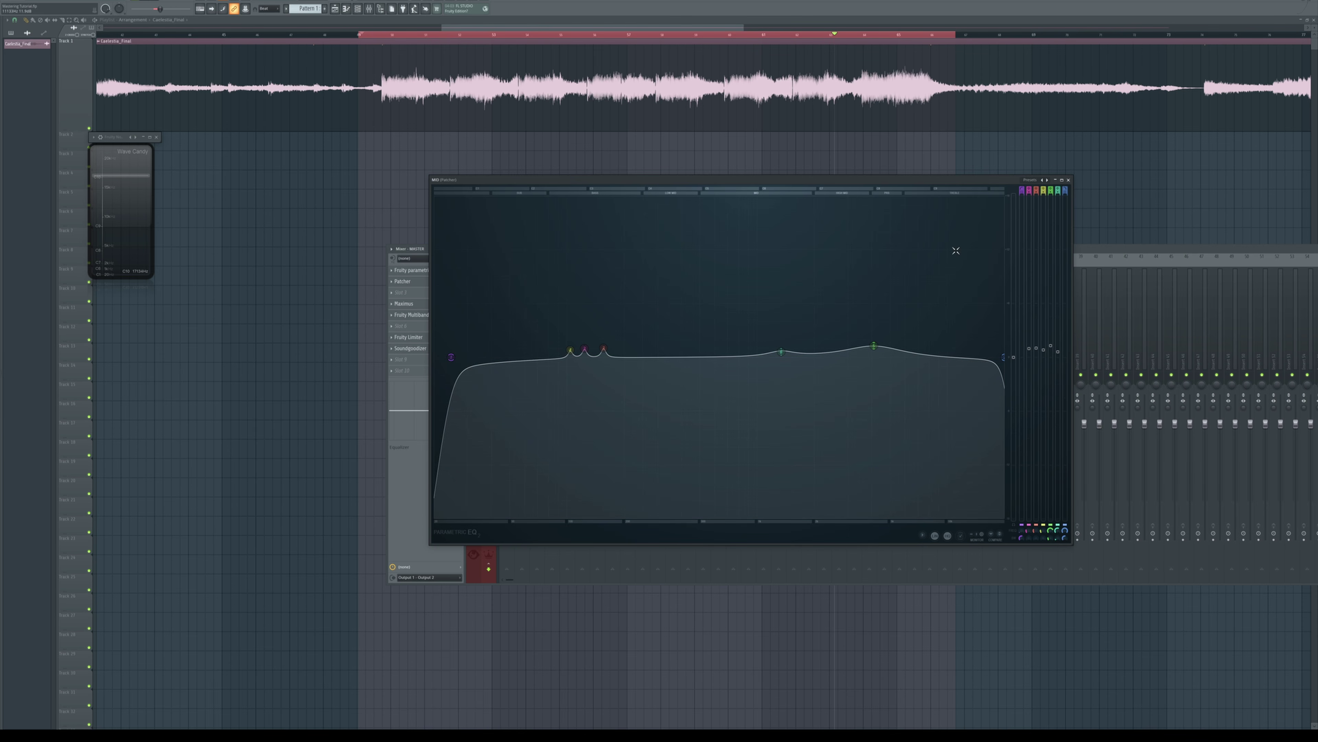
{"action": "left_click", "coordinate": [1068, 179]}
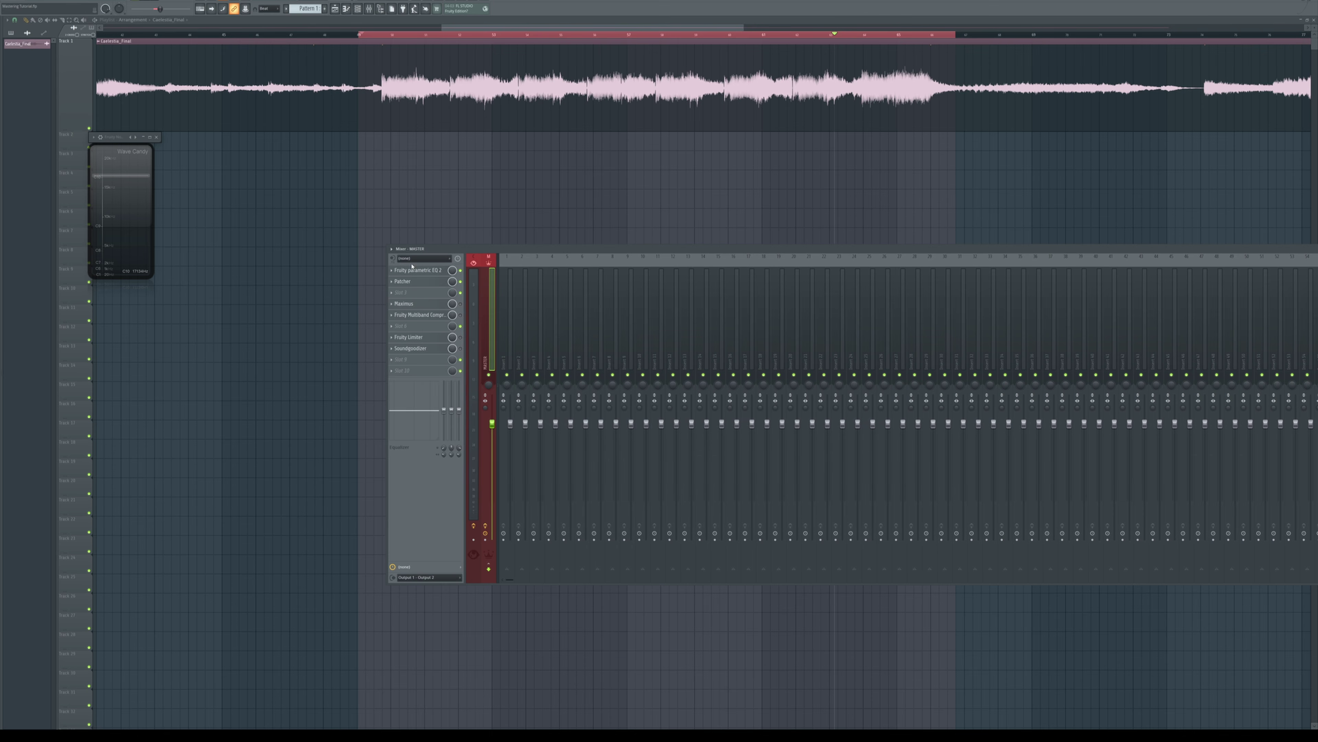
{"action": "left_click", "coordinate": [424, 271]}
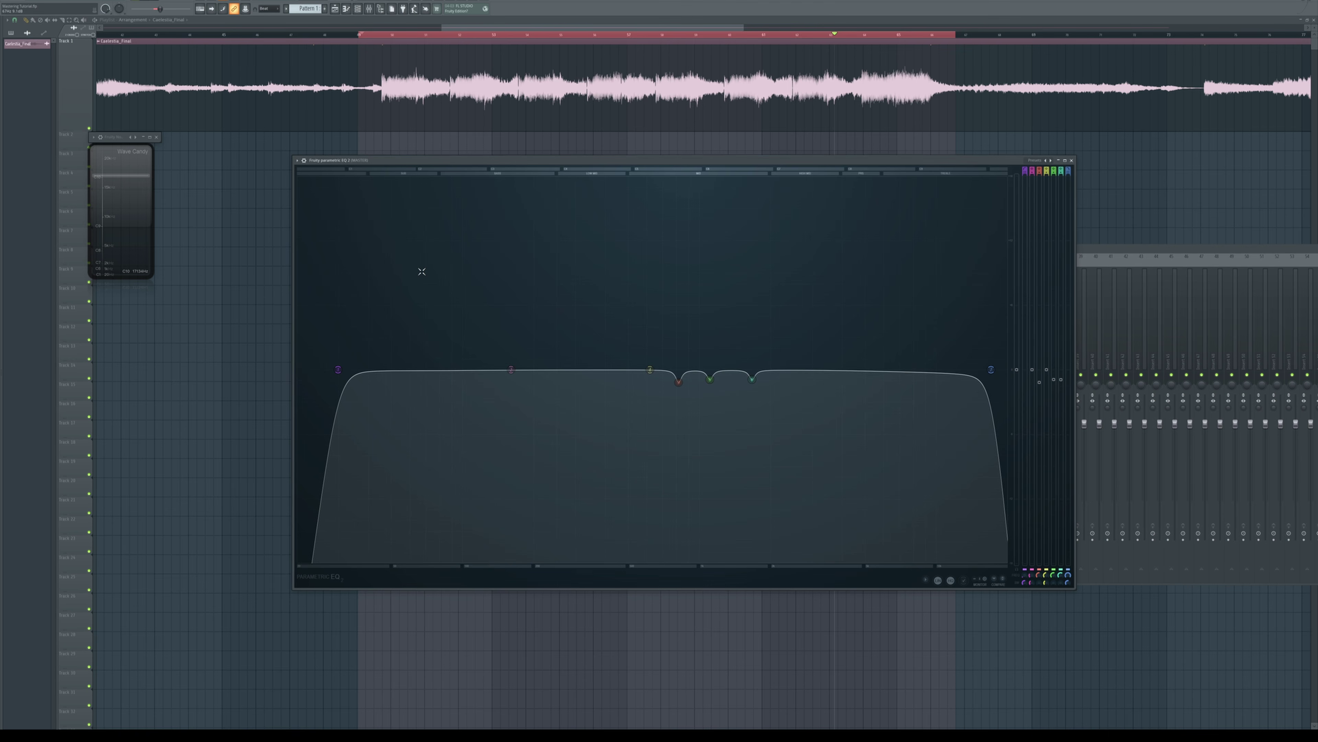
{"action": "left_click", "coordinate": [1072, 161]}
{"action": "left_click", "coordinate": [424, 281]}
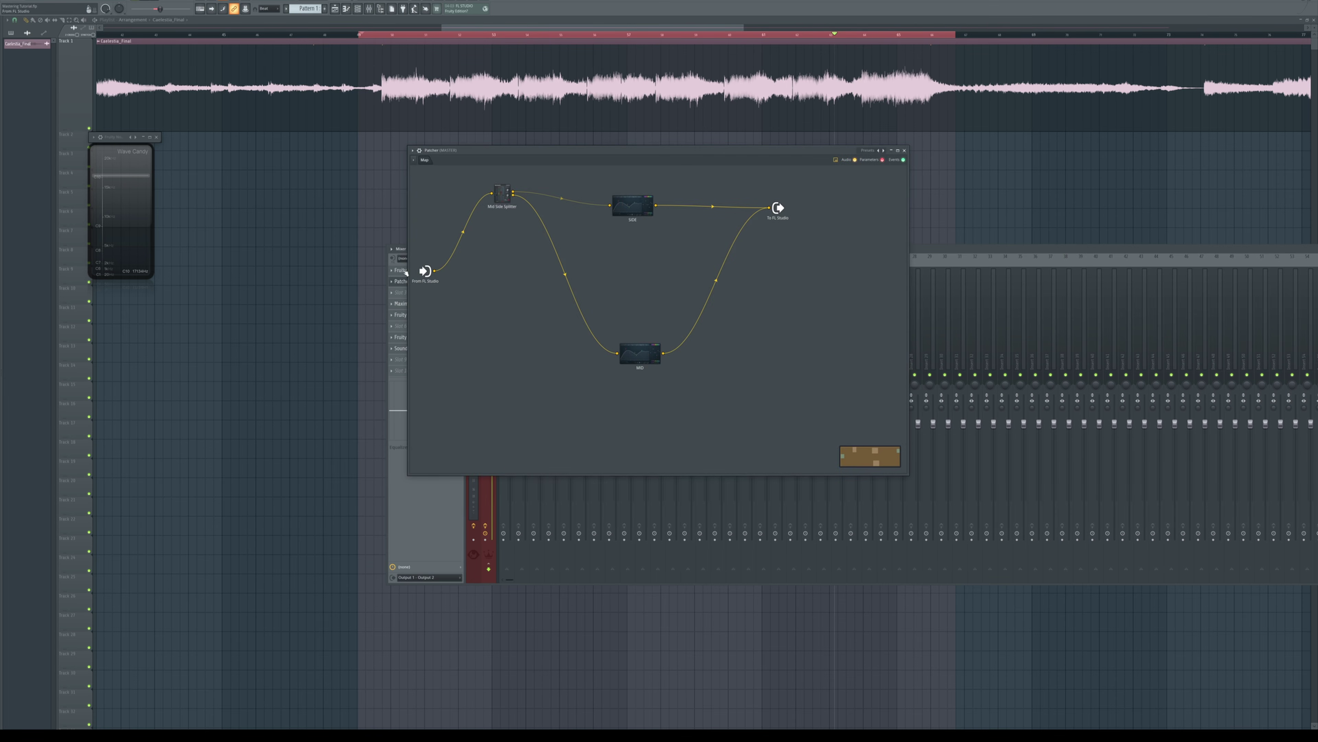
Step: Close the Patcher map, read the mastering process notes in Fruity NoteBook 2 on the analysis track, and return to the Master
{"action": "left_click", "coordinate": [905, 150]}
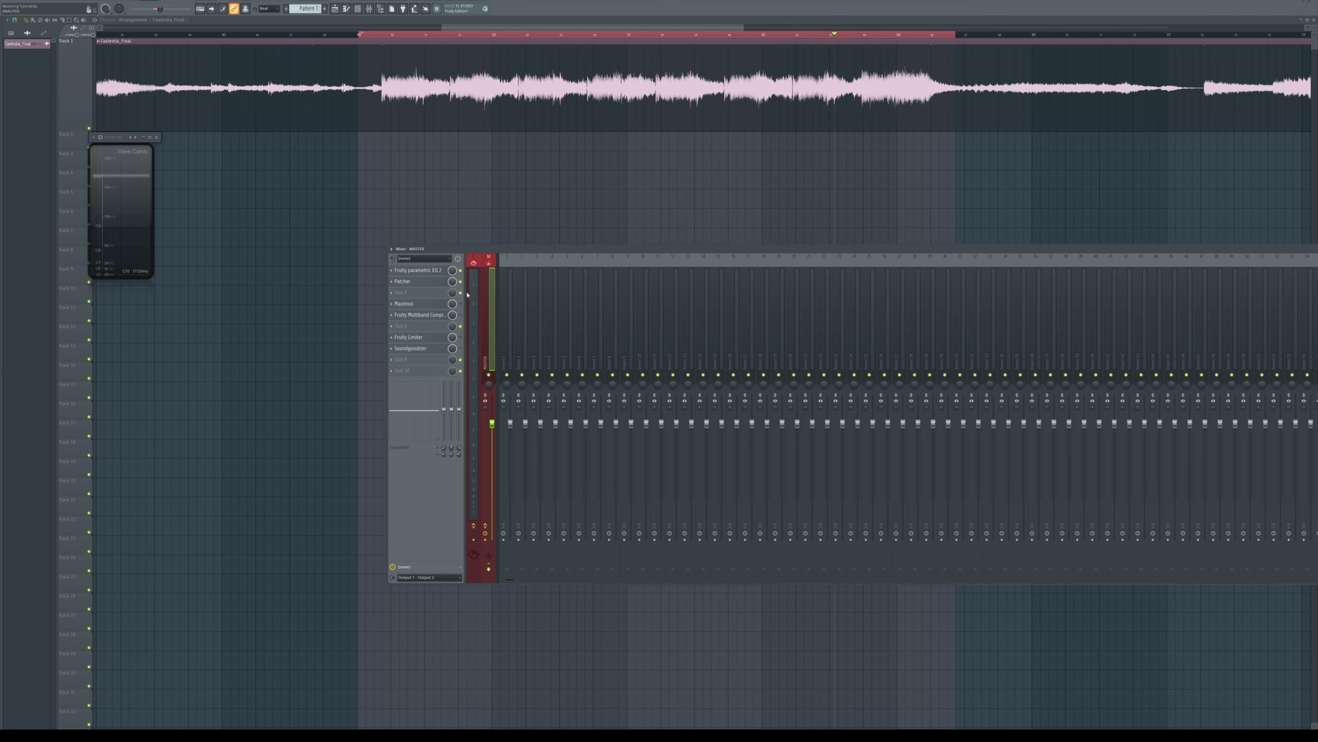
{"action": "left_click", "coordinate": [473, 390]}
{"action": "left_click", "coordinate": [427, 292]}
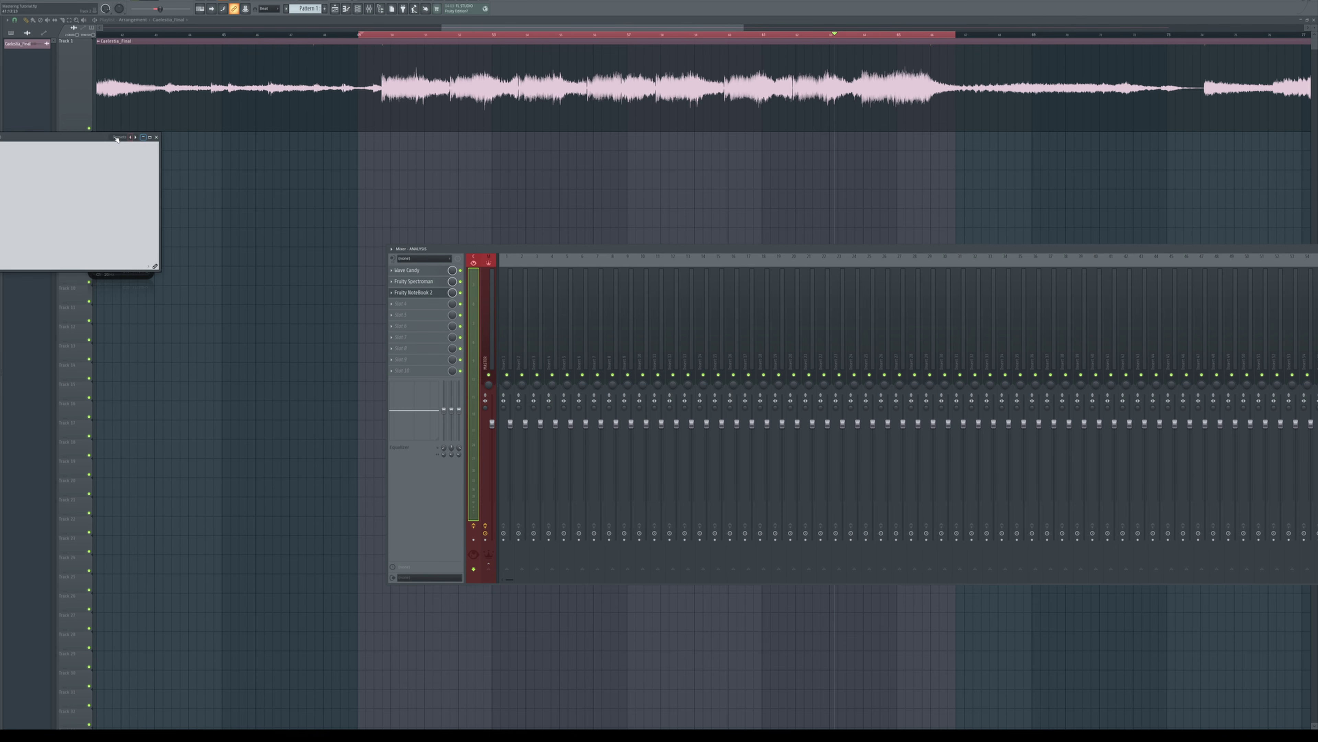
{"action": "left_click_drag", "start_coordinate": [101, 137], "coordinate": [736, 217]}
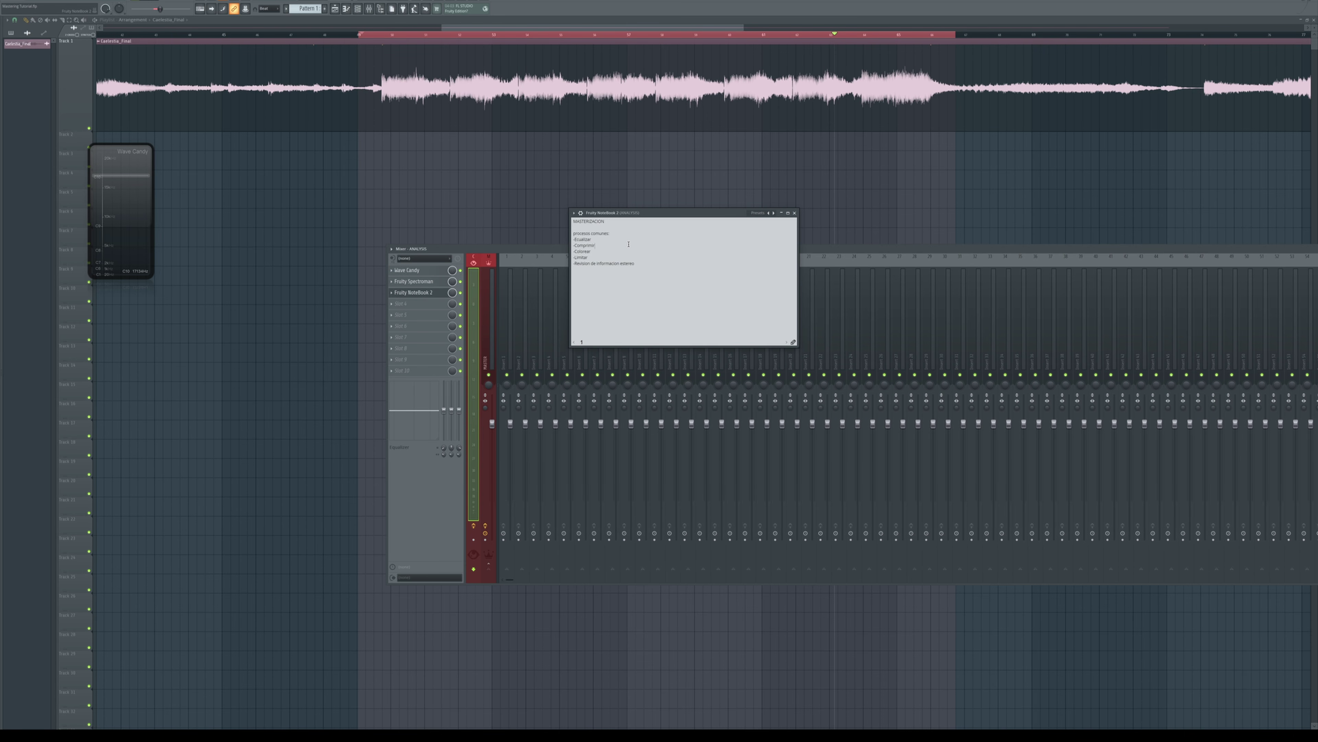
{"action": "left_click", "coordinate": [794, 213]}
{"action": "left_click", "coordinate": [485, 284]}
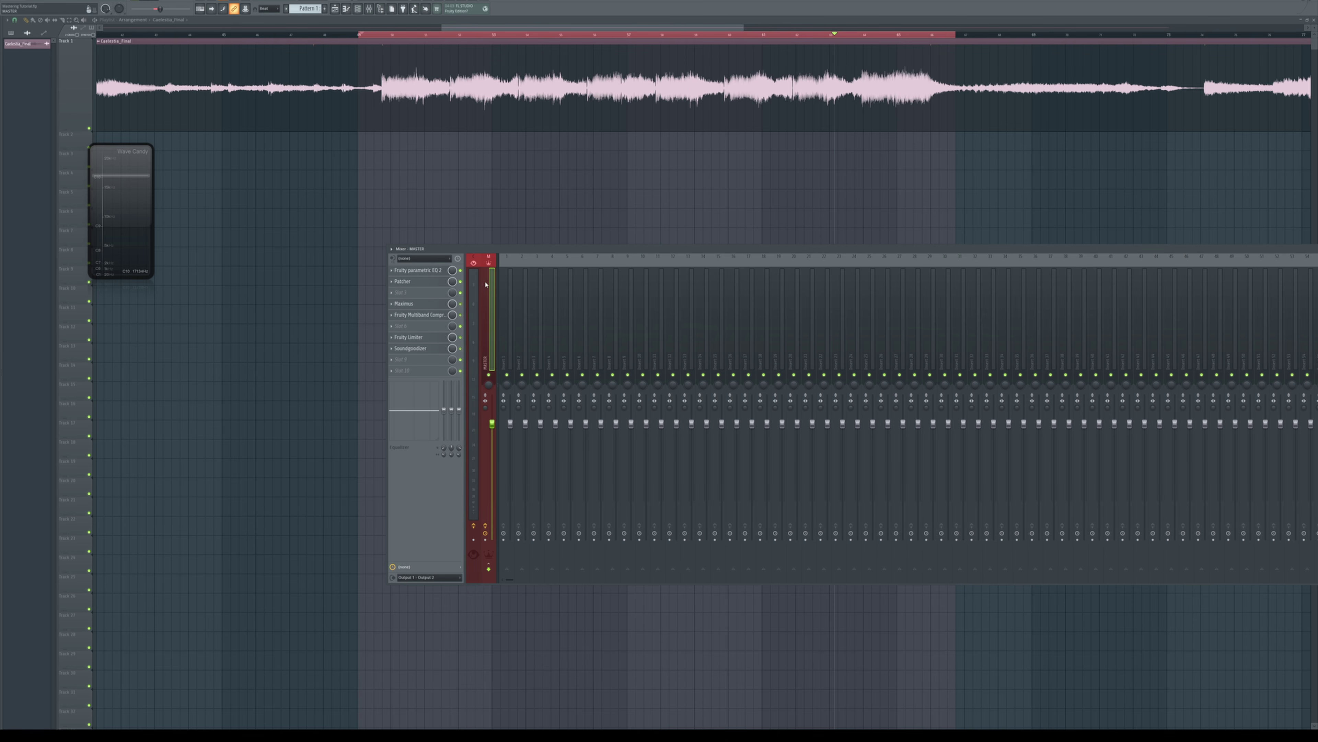
Step: Move Maximus up to the third effect slot of the Master, directly after Patcher, and open it in a large window
{"action": "left_click_drag", "start_coordinate": [433, 303], "coordinate": [450, 294]}
{"action": "left_click", "coordinate": [419, 293]}
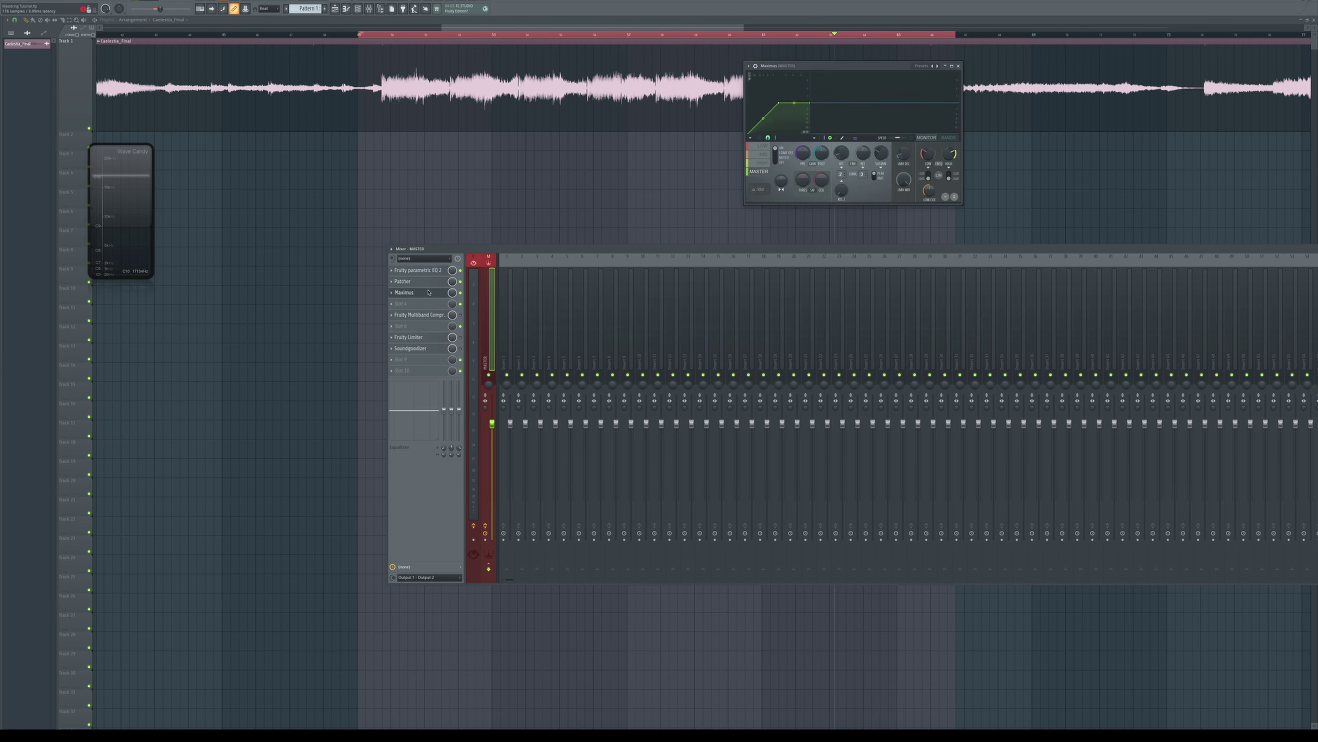
{"action": "left_click_drag", "start_coordinate": [963, 204], "coordinate": [1244, 474]}
{"action": "left_click_drag", "start_coordinate": [903, 66], "coordinate": [548, 61]}
{"action": "left_click_drag", "start_coordinate": [885, 468], "coordinate": [1197, 486]}
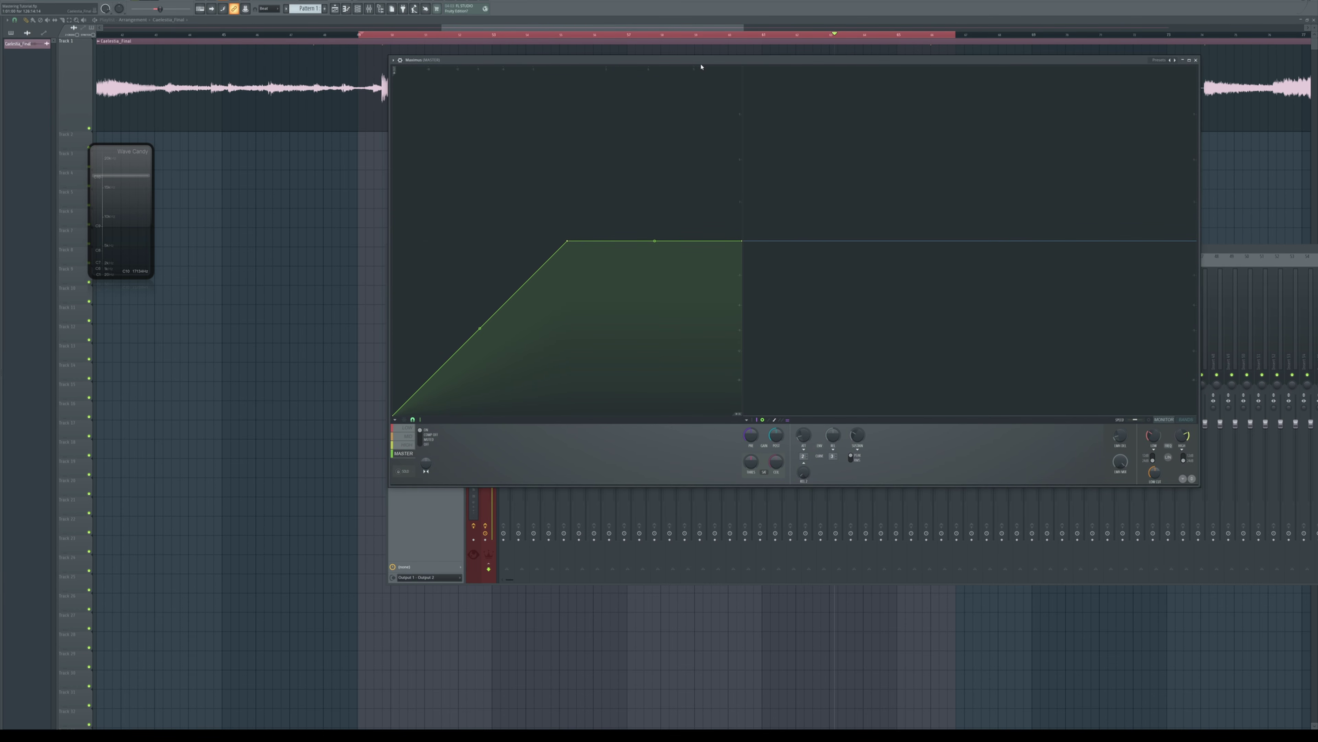
{"action": "left_click_drag", "start_coordinate": [701, 62], "coordinate": [682, 127]}
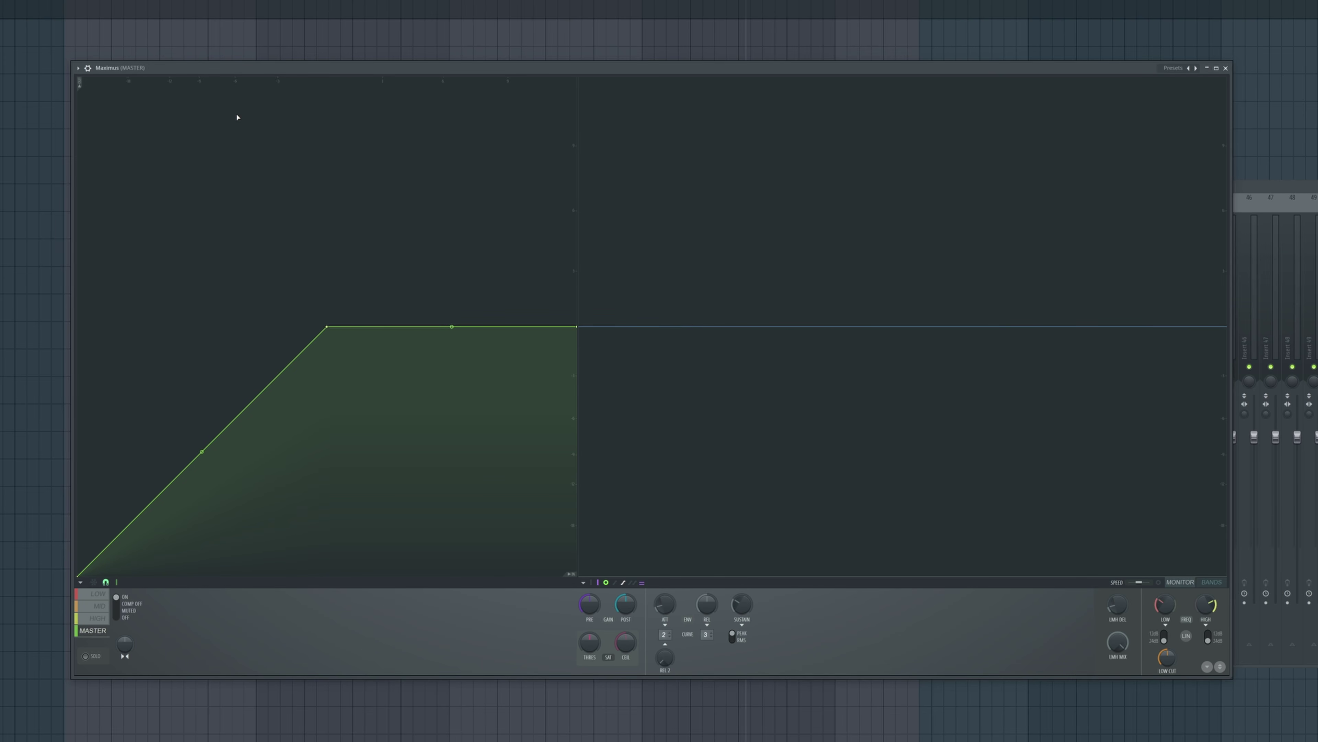
Step: Examine the compression curves of the LOW, MID and HIGH bands in Maximus
{"action": "left_click", "coordinate": [95, 596]}
{"action": "left_click", "coordinate": [106, 610]}
{"action": "left_click", "coordinate": [102, 620]}
{"action": "left_click", "coordinate": [136, 619]}
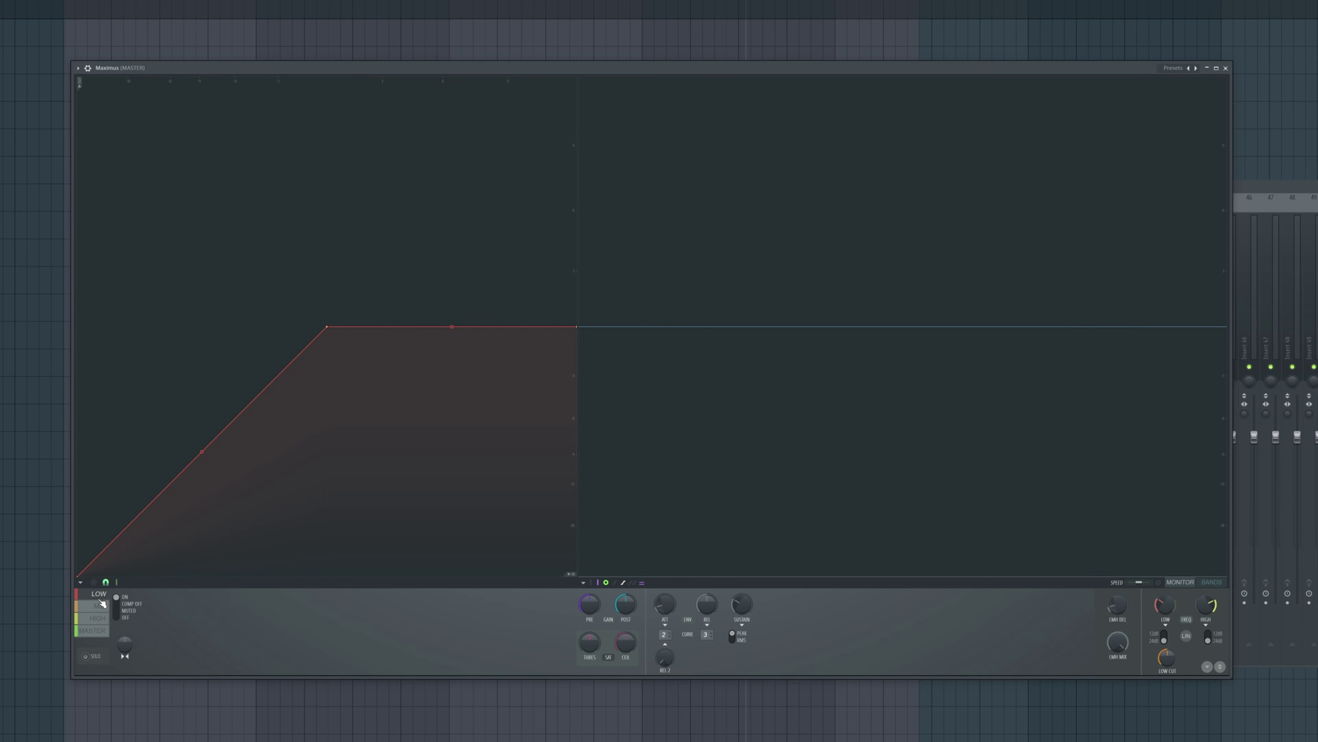
{"action": "left_click", "coordinate": [103, 606]}
{"action": "left_click", "coordinate": [106, 617]}
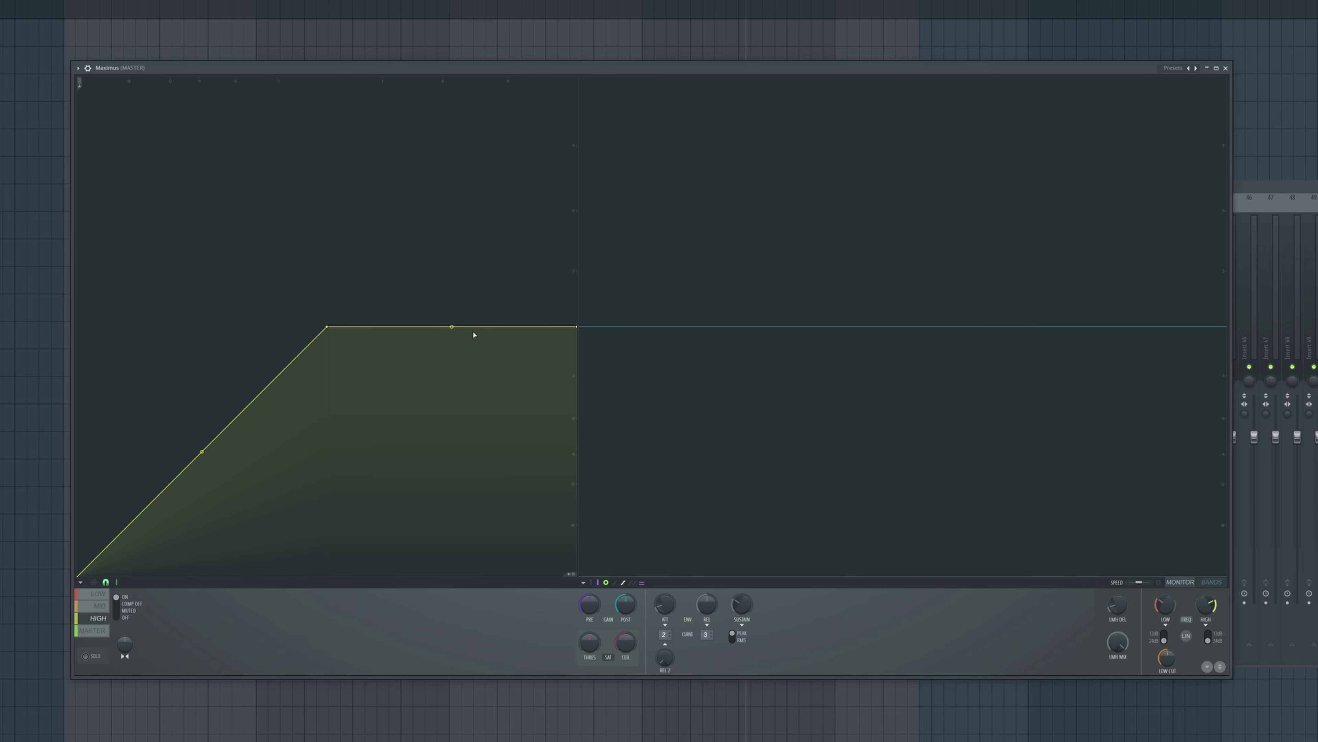
{"action": "left_click", "coordinate": [101, 595]}
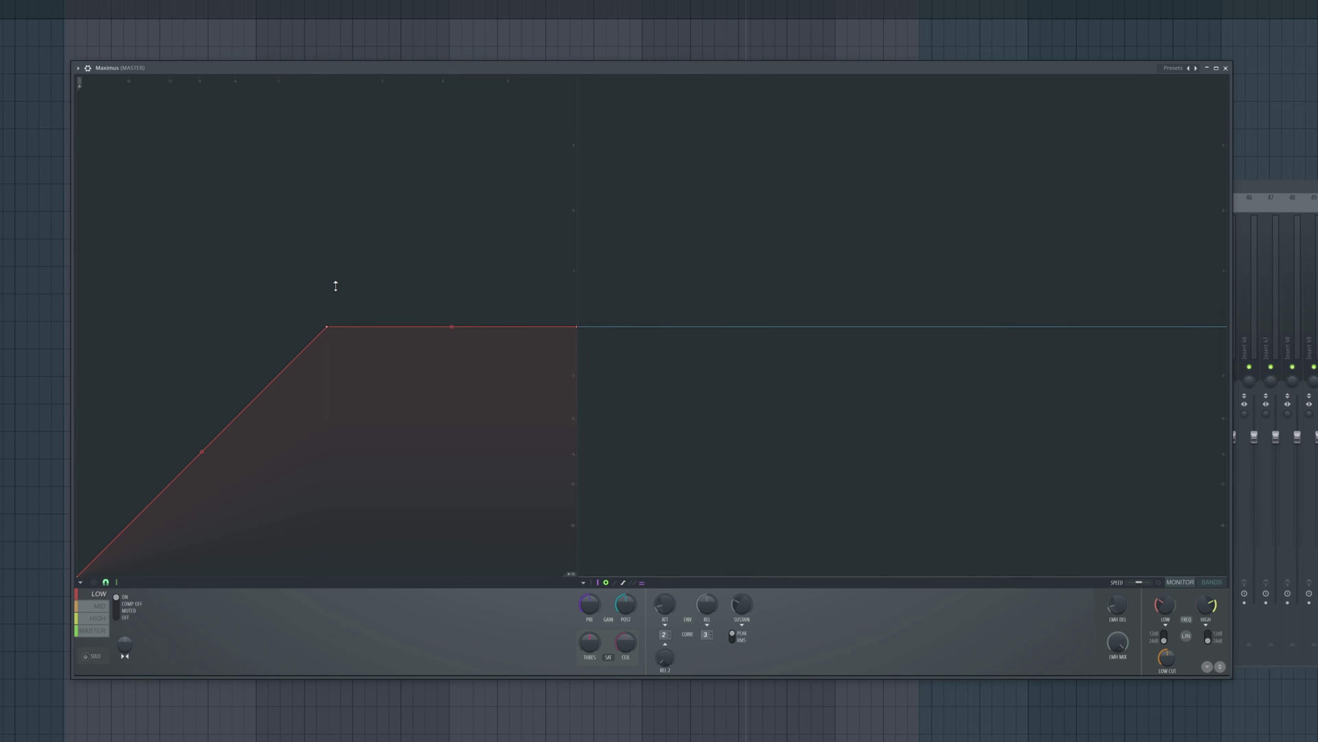
{"action": "left_click", "coordinate": [99, 605]}
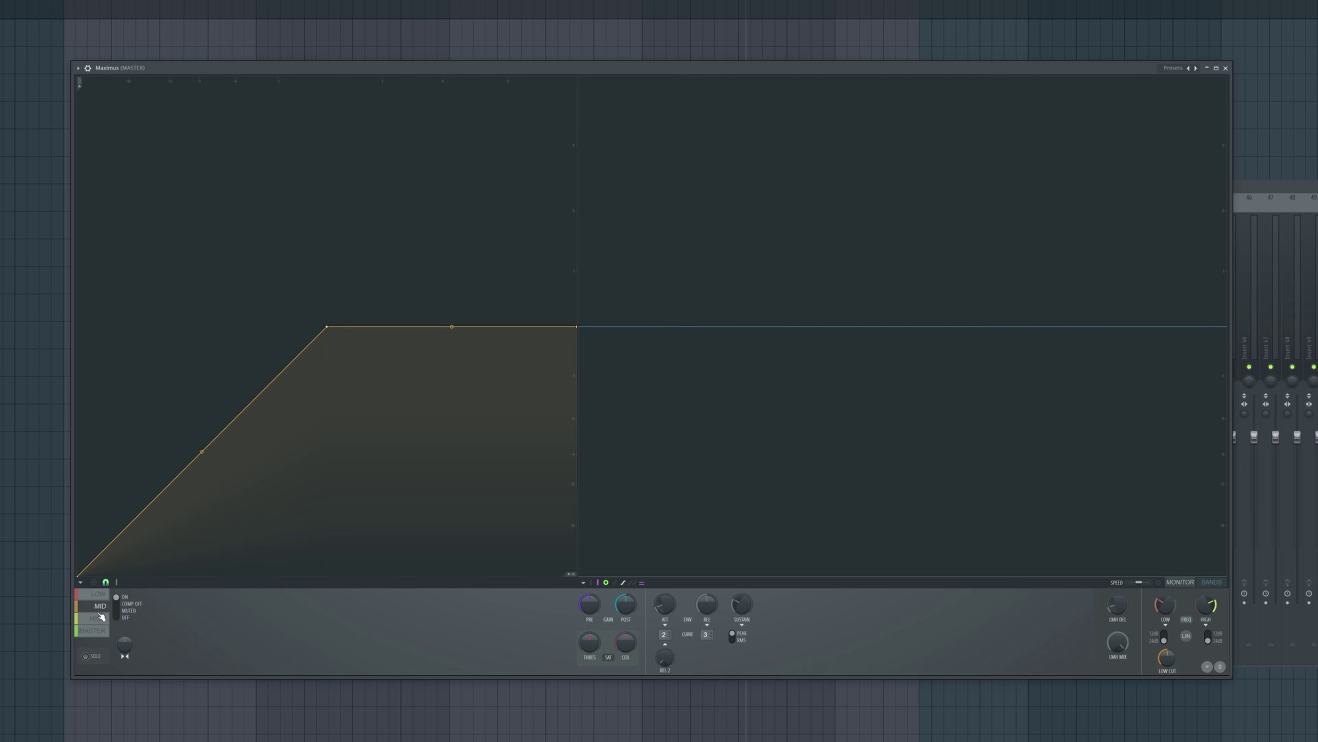
{"action": "left_click", "coordinate": [99, 617]}
{"action": "left_click", "coordinate": [98, 605]}
{"action": "left_click", "coordinate": [100, 593]}
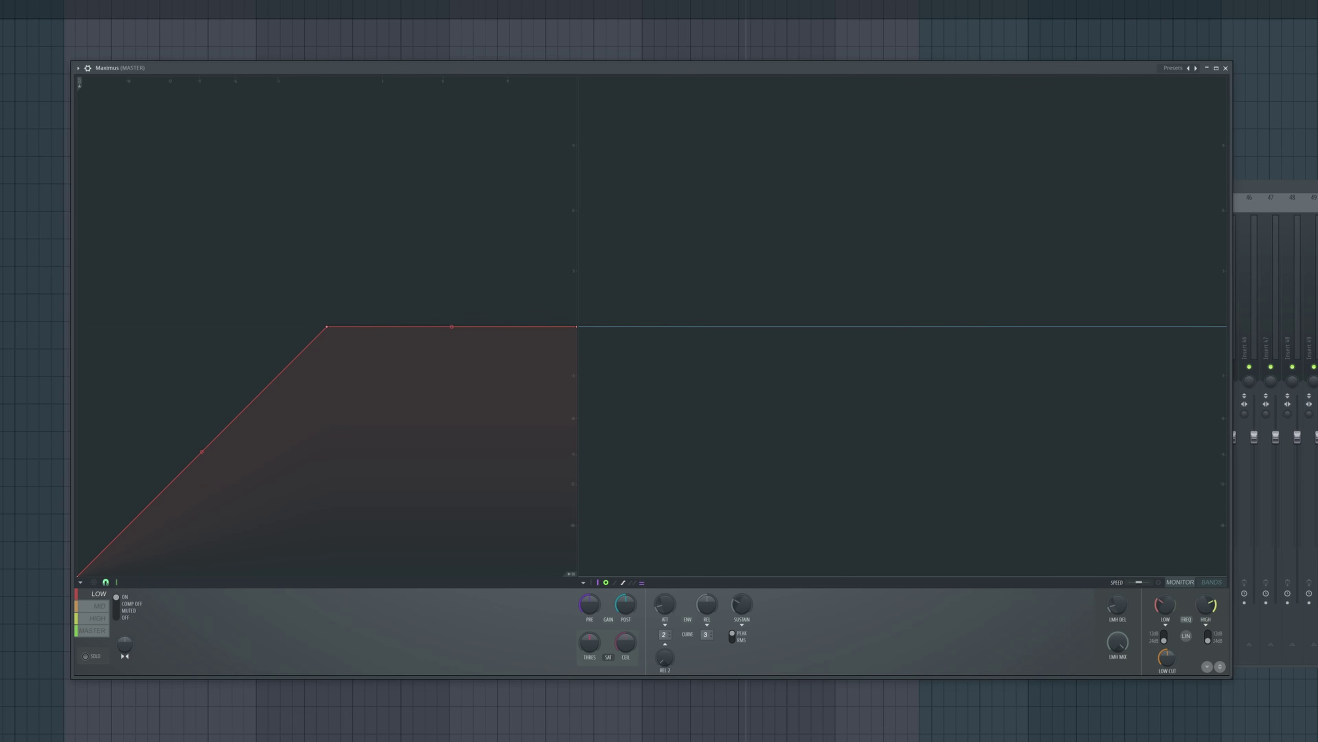
Step: Load the Clear master RMS preset in Maximus
{"action": "left_click", "coordinate": [1197, 72]}
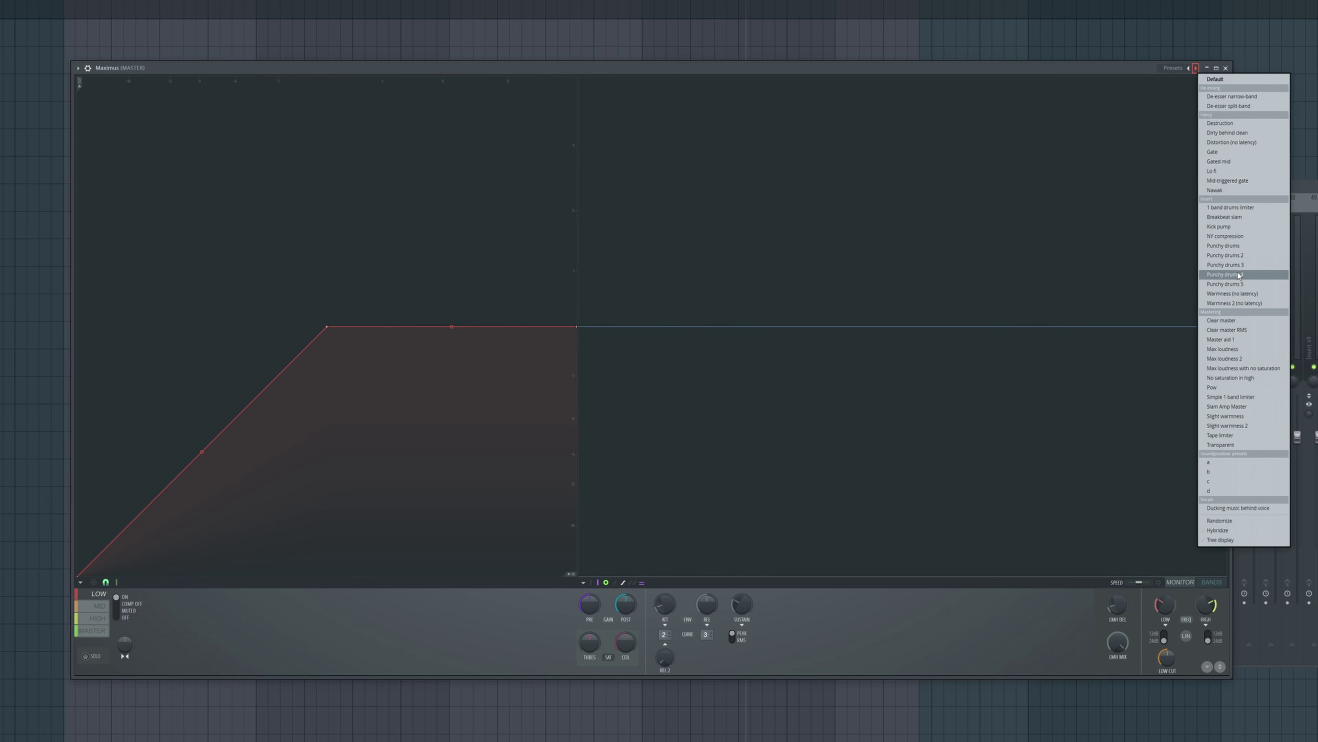
{"action": "left_click", "coordinate": [1227, 322]}
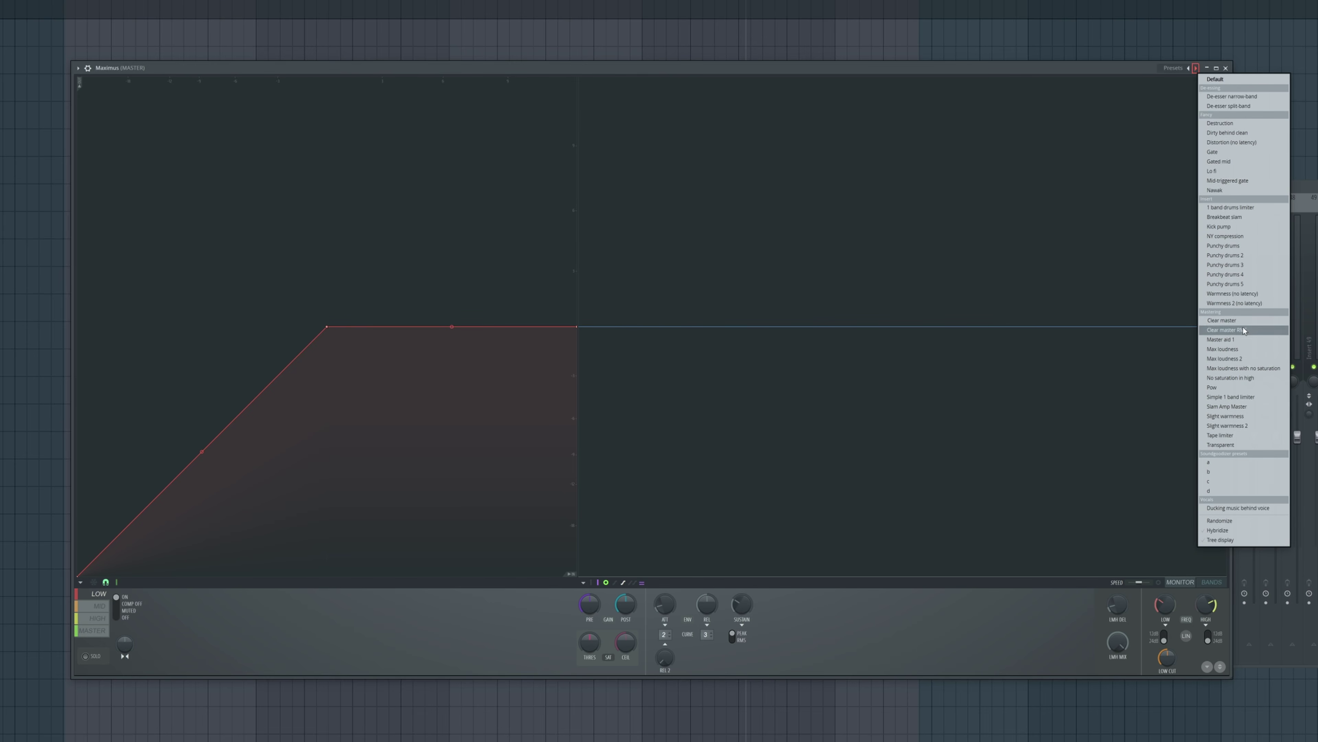
{"action": "left_click", "coordinate": [1215, 329]}
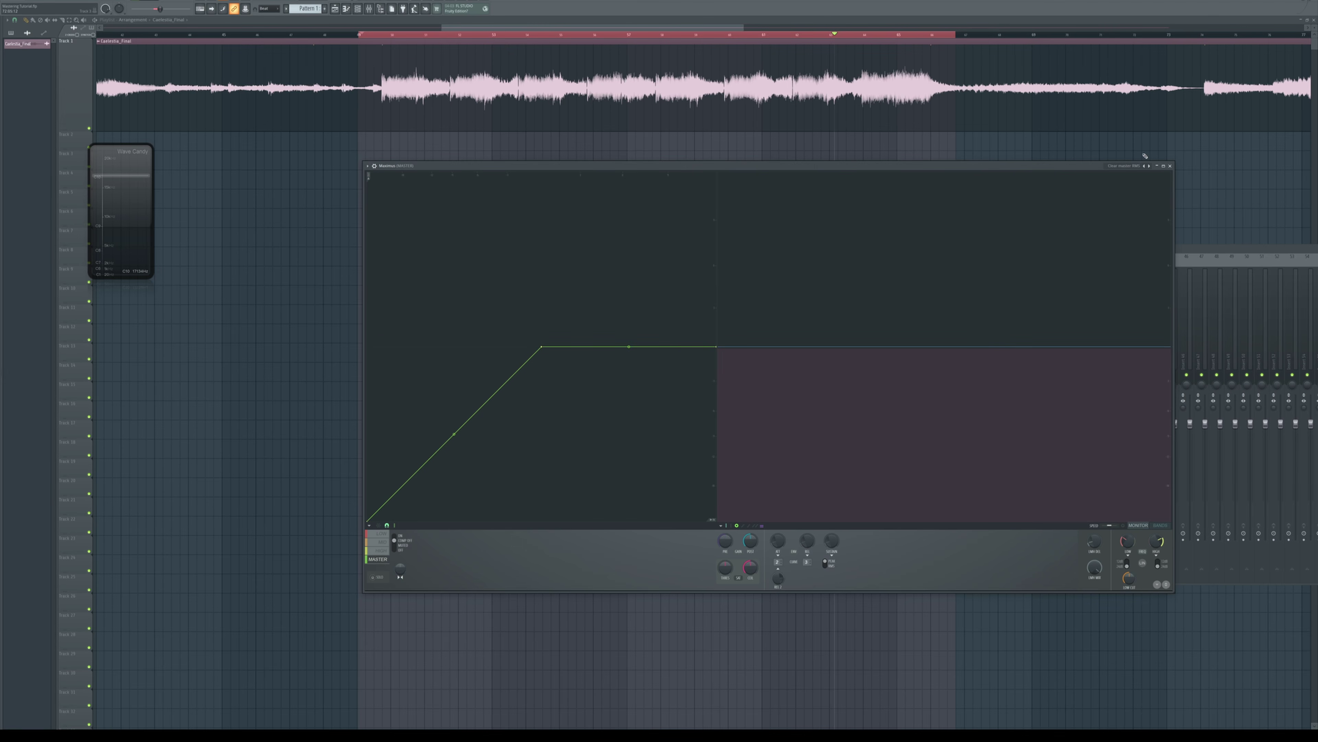
Step: Uncover the Master's effect slots beneath Maximus, play the song, and briefly check the Patcher map
{"action": "left_click_drag", "start_coordinate": [1066, 165], "coordinate": [997, 368]}
{"action": "left_click", "coordinate": [461, 293]}
{"action": "key", "text": "space"}
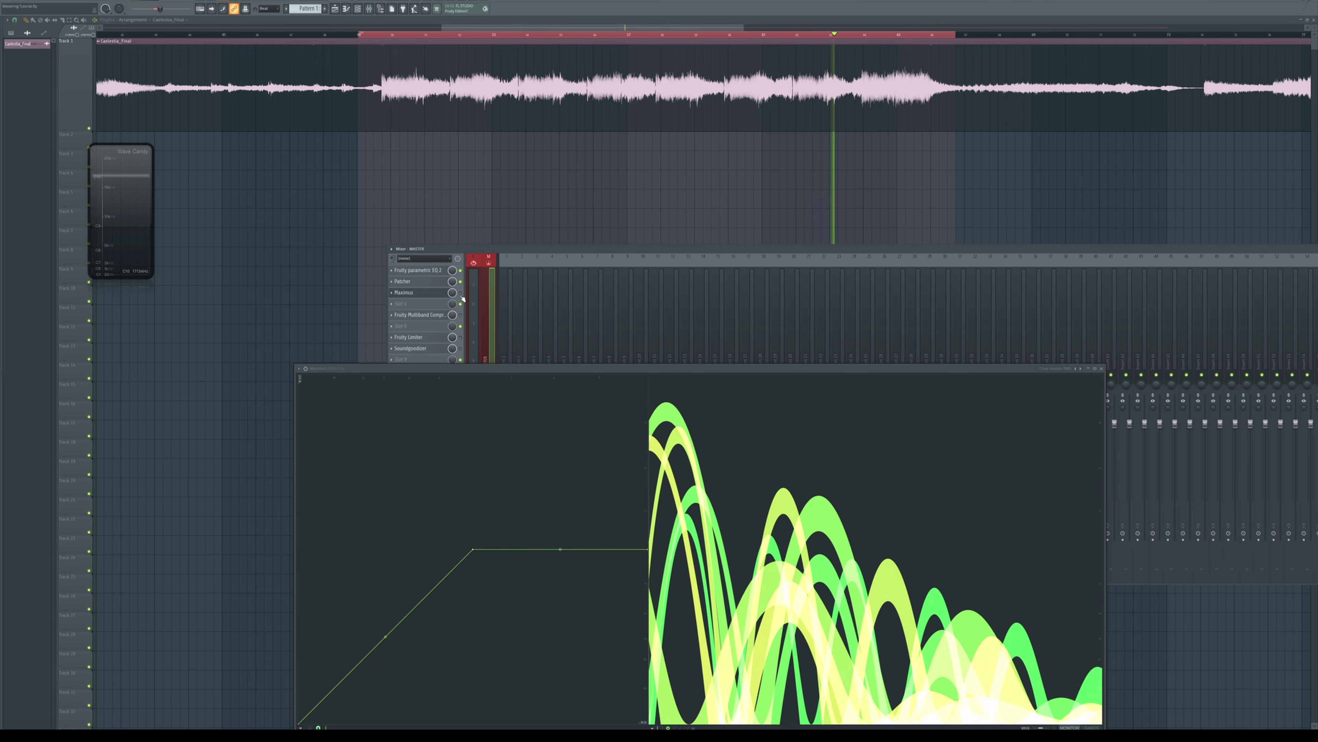
{"action": "left_click", "coordinate": [450, 283]}
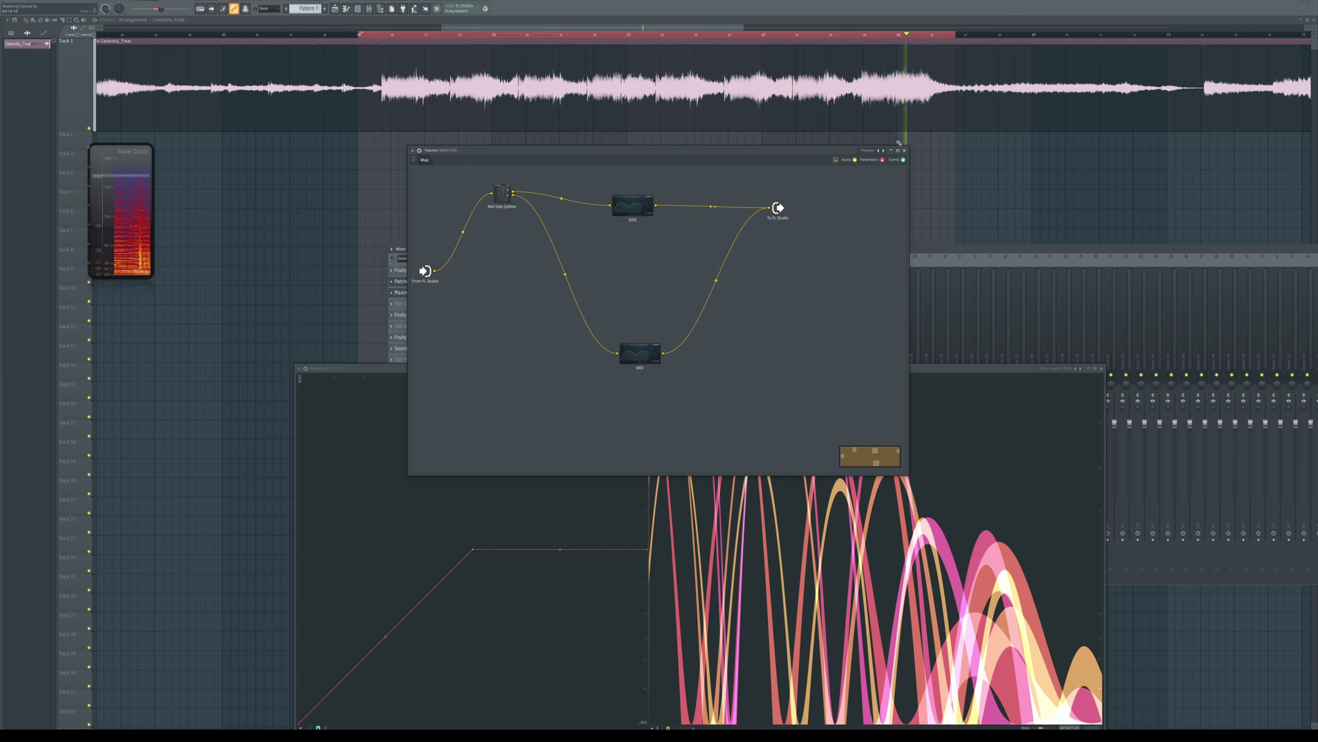
{"action": "left_click", "coordinate": [905, 151]}
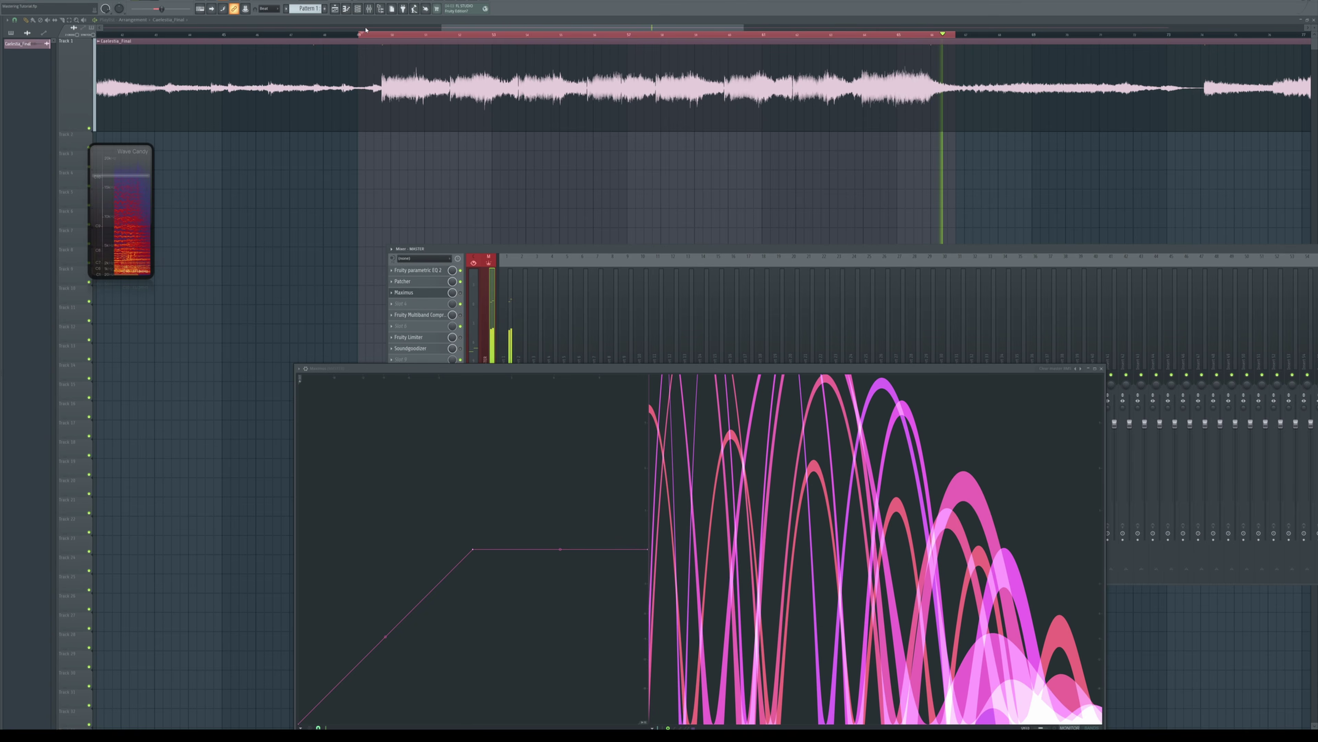
Step: Return playback to the start of the selected song section, move the mixer clear of Maximus, and enable Maximus on the Master
{"action": "left_click", "coordinate": [377, 32]}
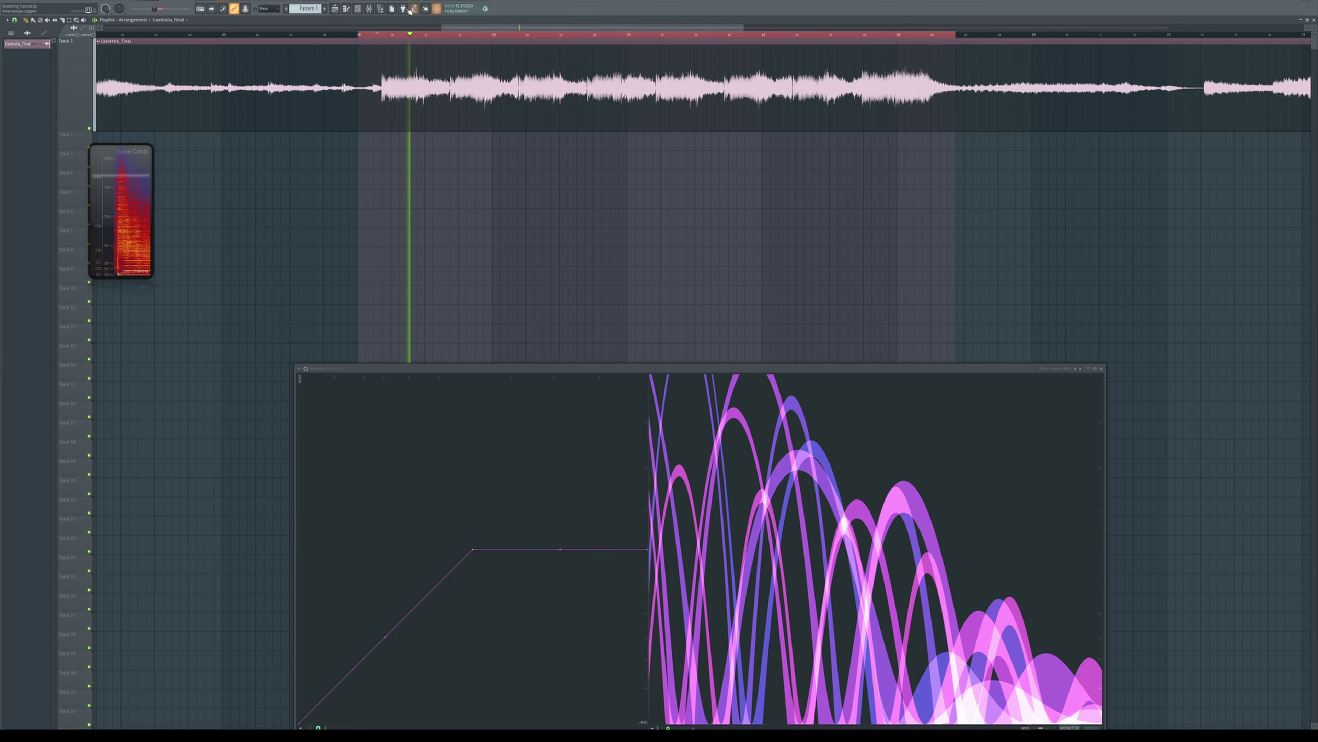
{"action": "key", "text": "F9"}
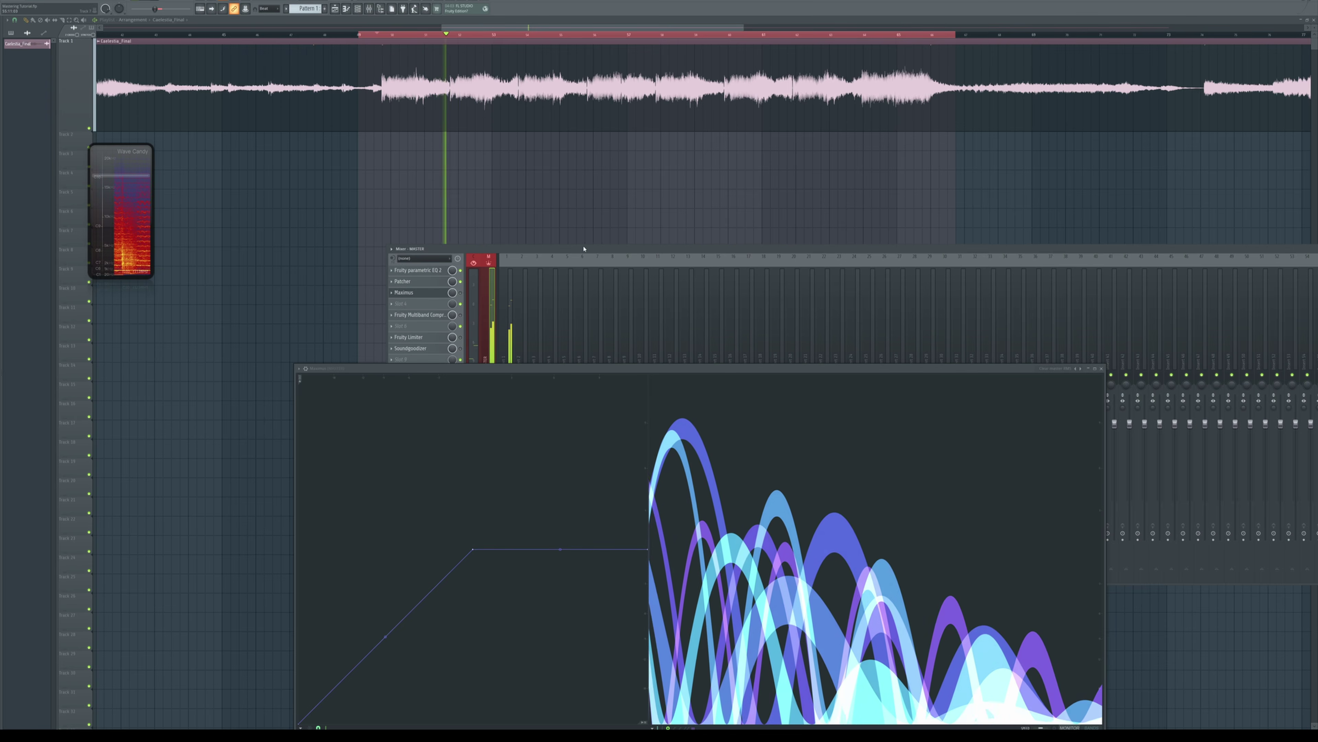
{"action": "left_click_drag", "start_coordinate": [584, 249], "coordinate": [509, 164]}
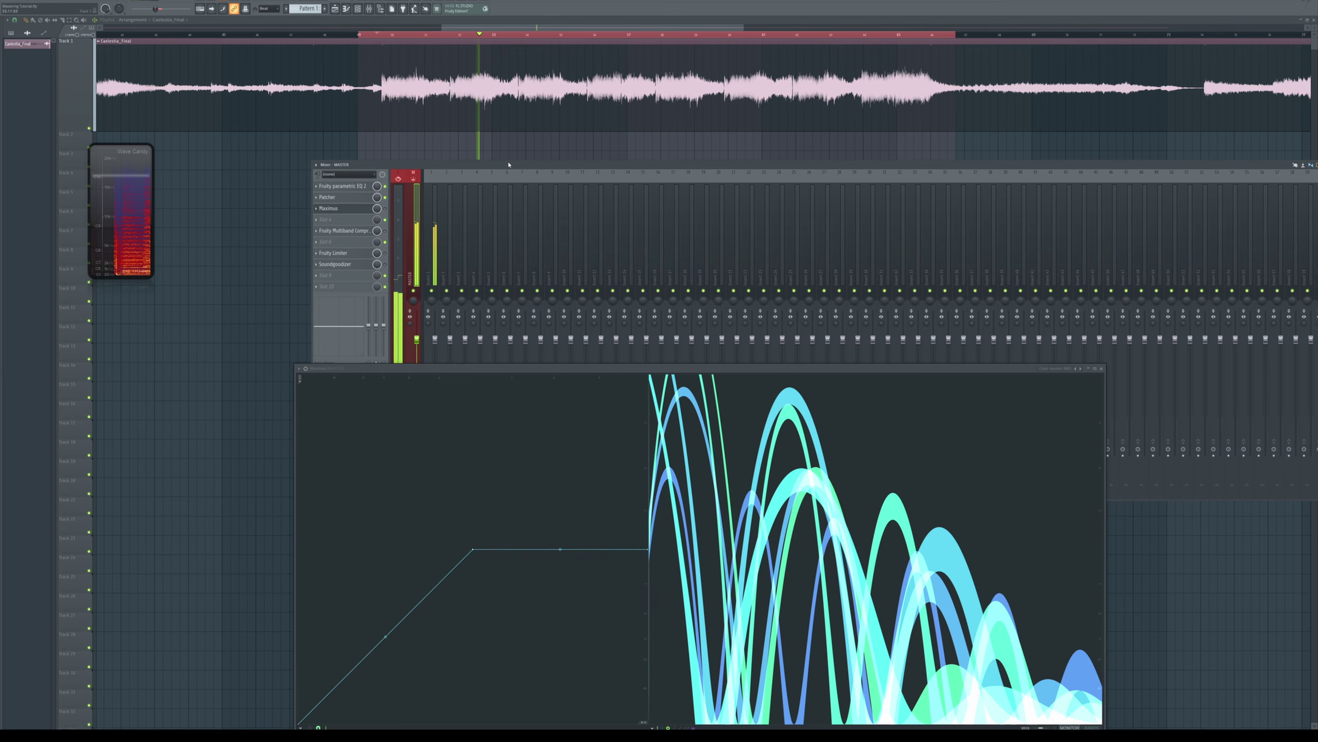
{"action": "key", "text": "space"}
{"action": "left_click", "coordinate": [386, 210]}
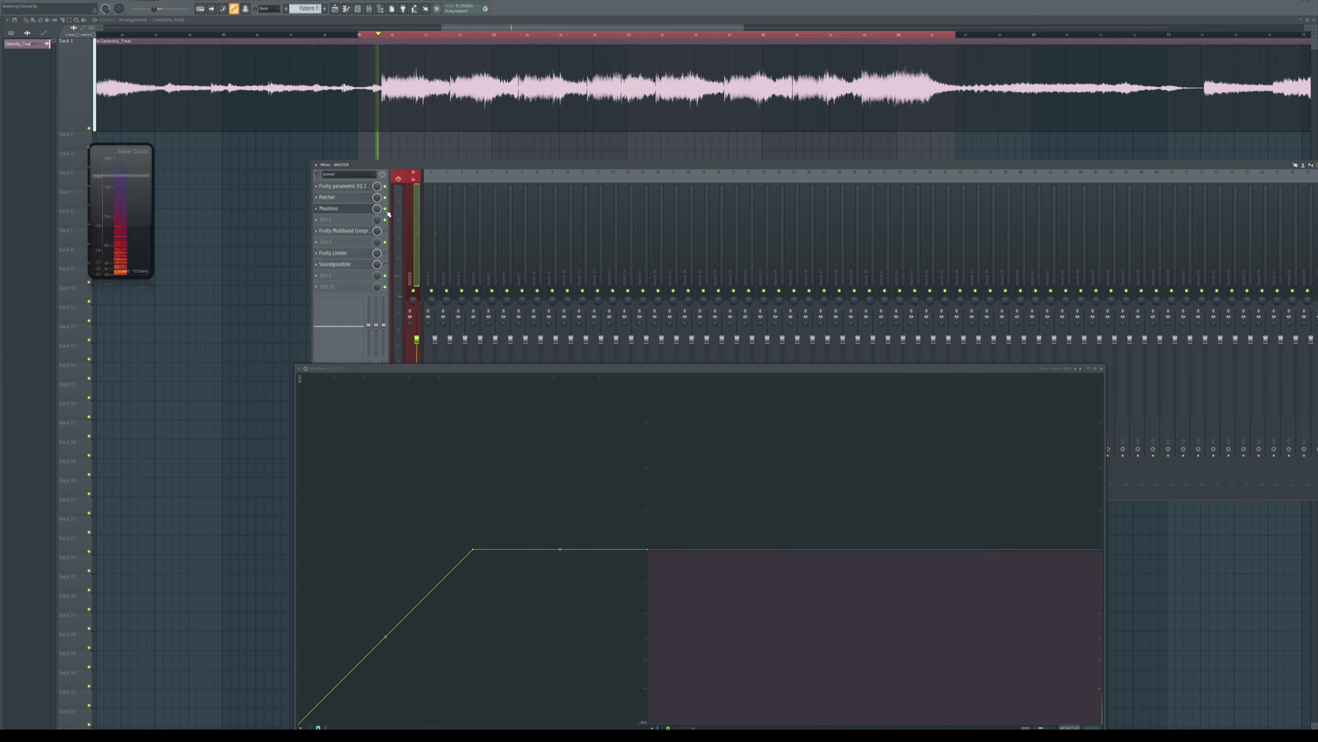
Step: Play the song and compare its signal in the MID, HIGH, LOW and MASTER bands of Maximus, then stop playback
{"action": "key", "text": "space"}
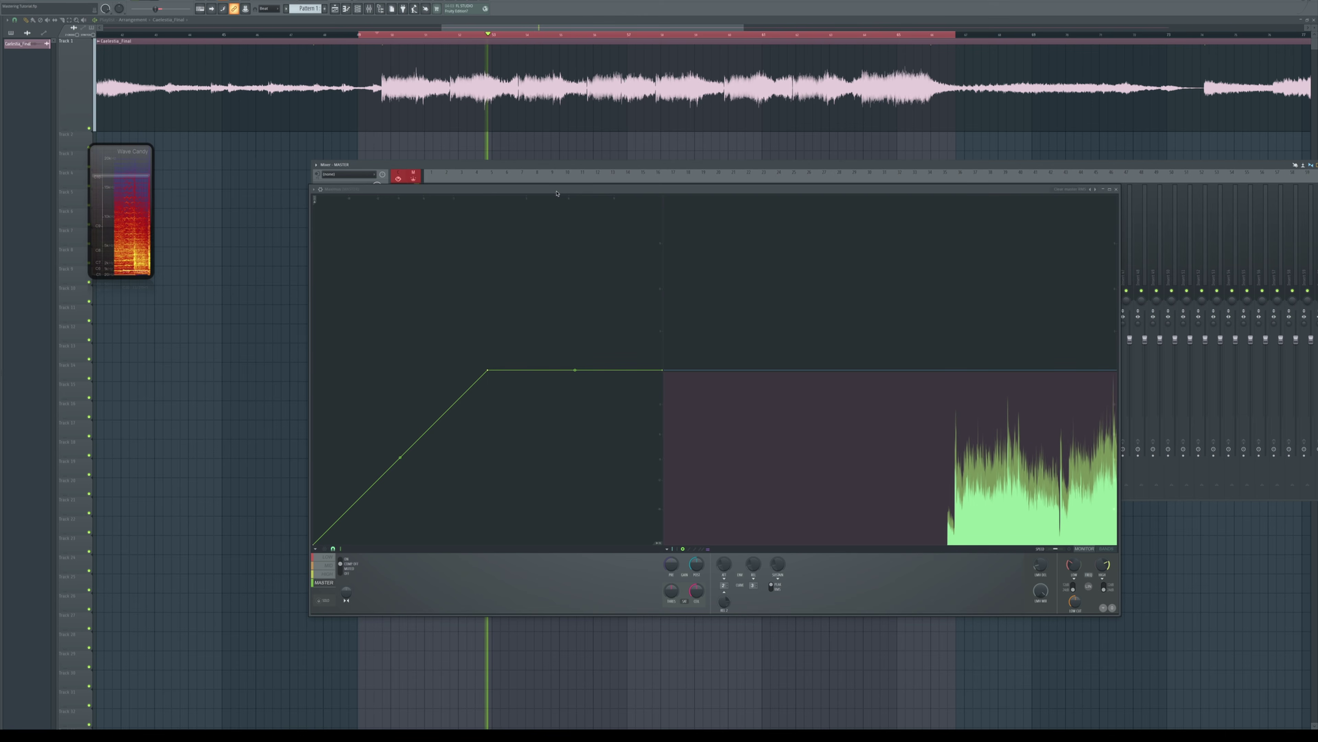
{"action": "left_click", "coordinate": [331, 565]}
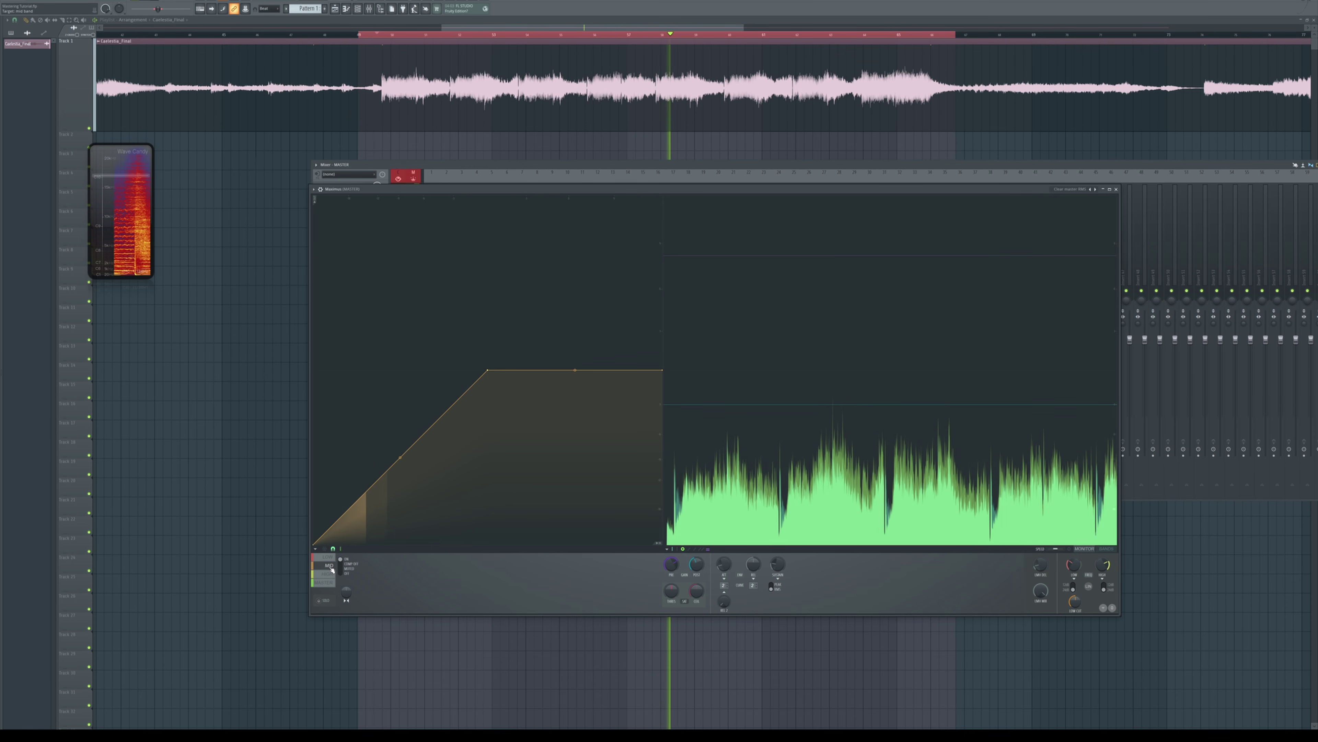
{"action": "left_click", "coordinate": [327, 573]}
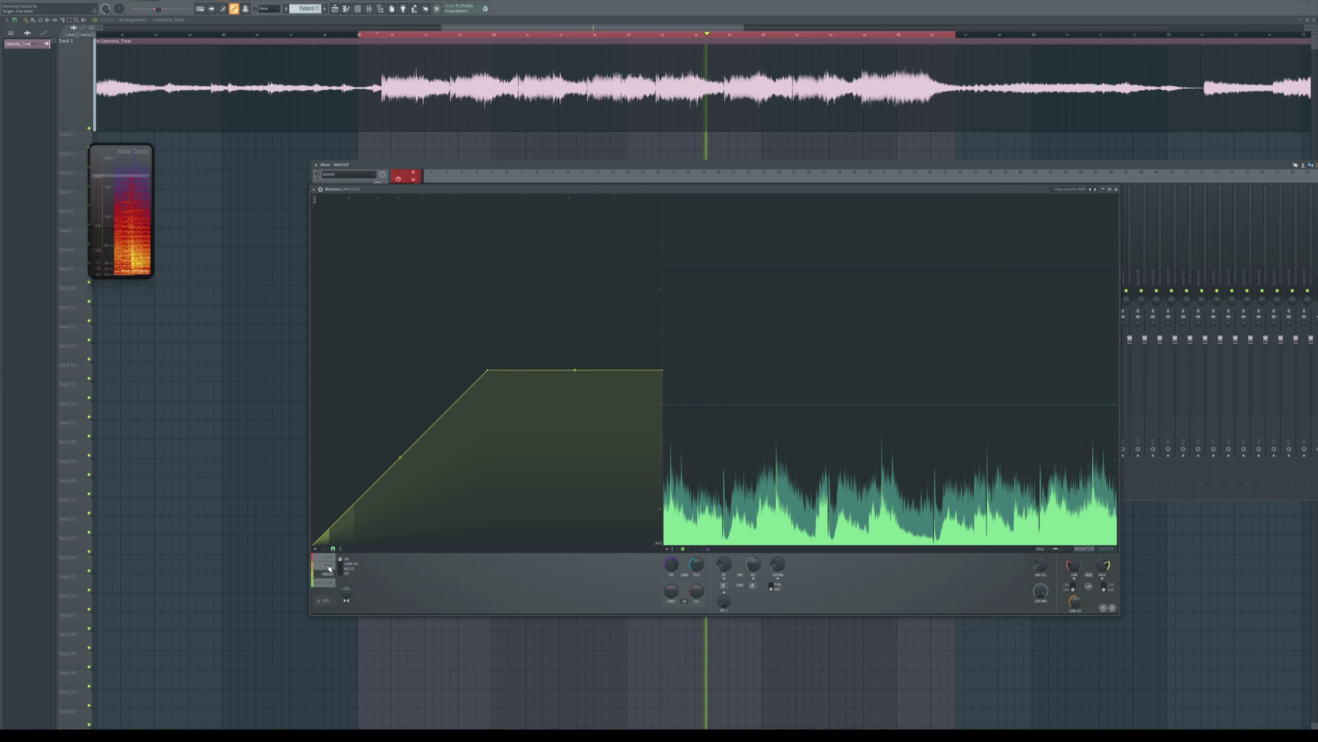
{"action": "left_click", "coordinate": [329, 565]}
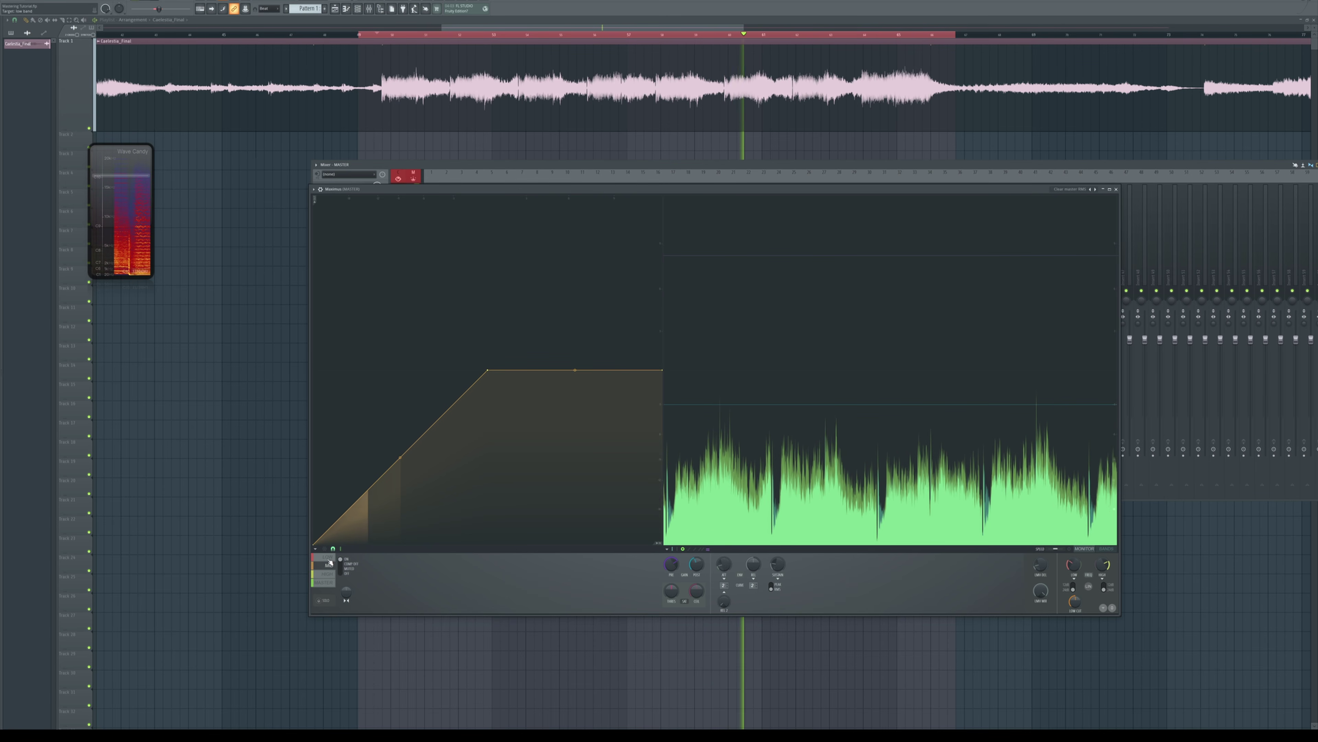
{"action": "left_click", "coordinate": [328, 557]}
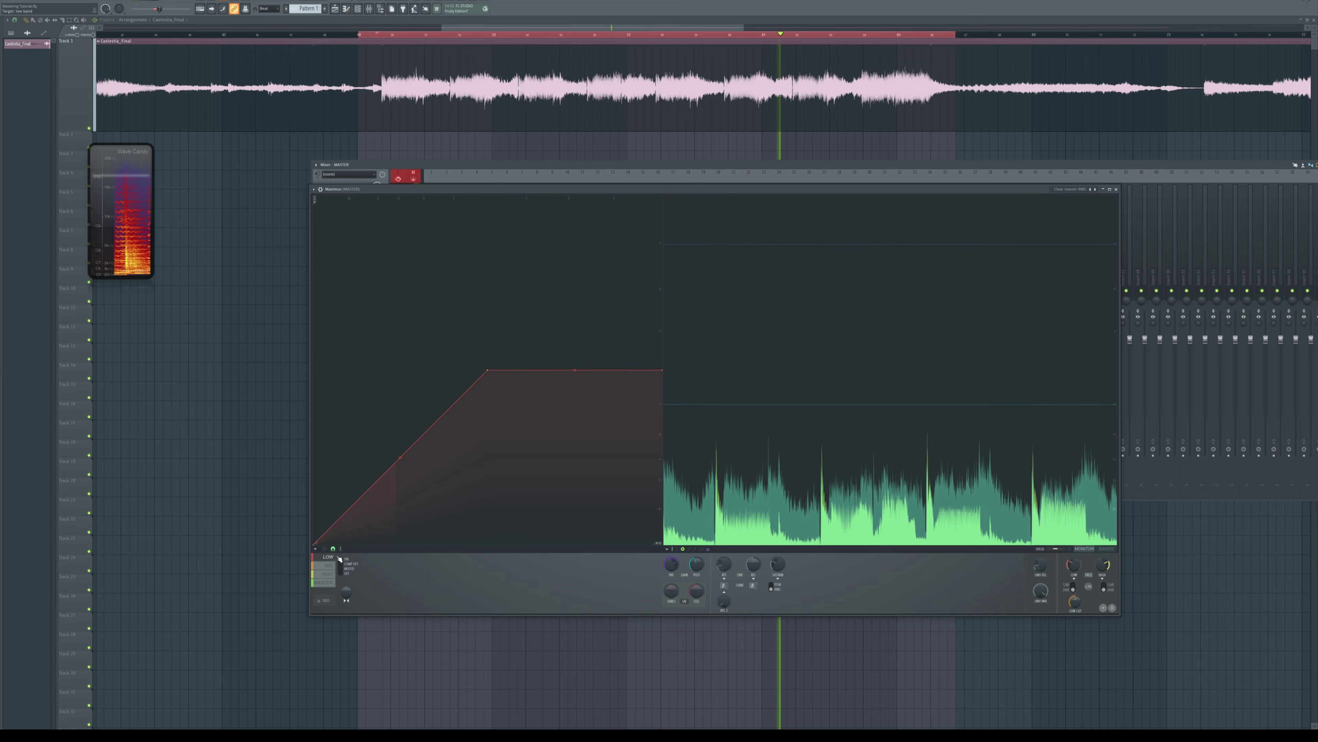
{"action": "left_click", "coordinate": [330, 580]}
{"action": "left_click", "coordinate": [328, 574]}
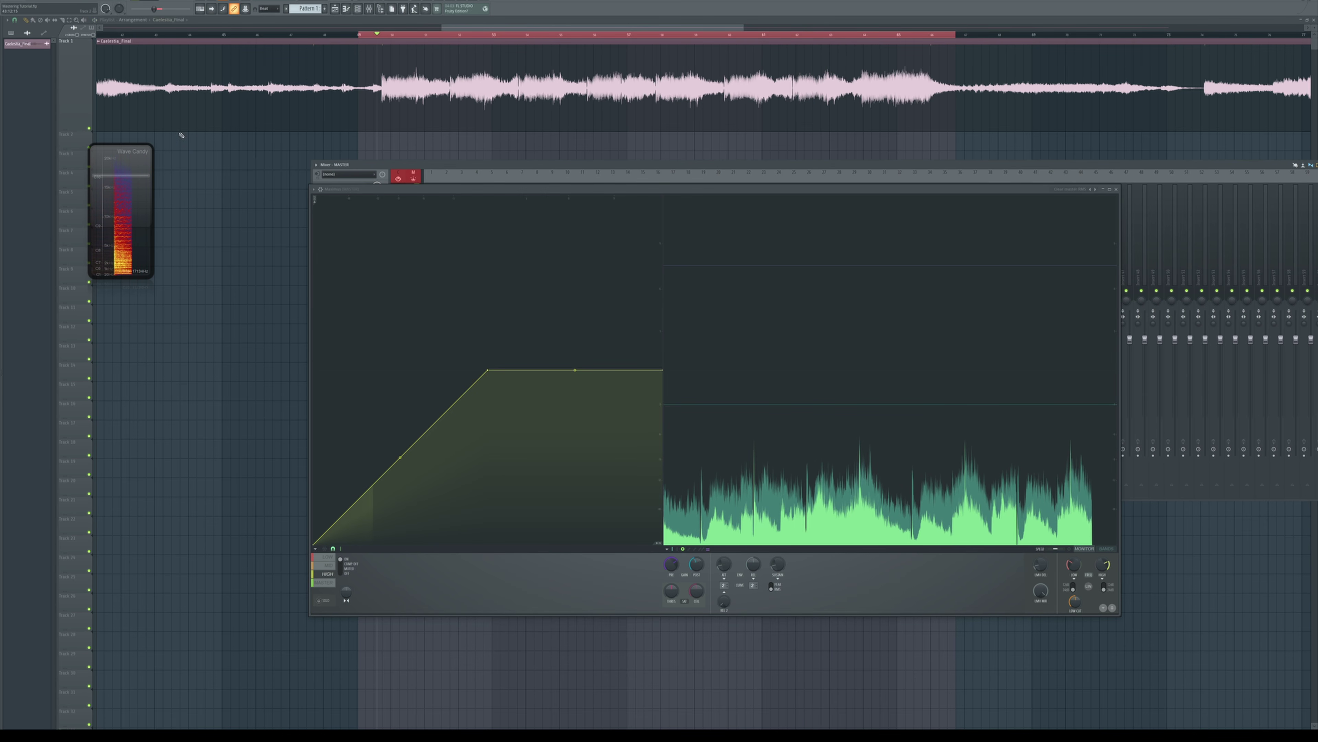
{"action": "key", "text": "space"}
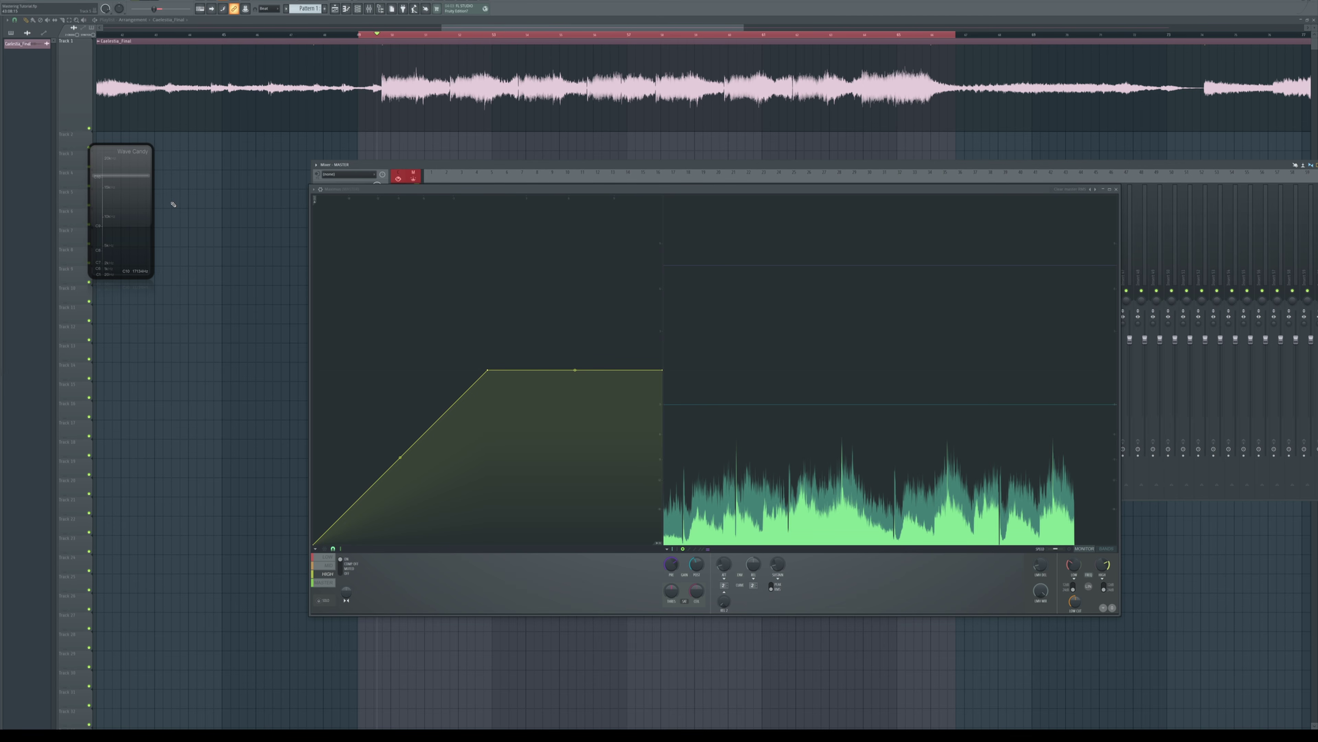
Step: With playback stopped, examine the curve and recorded waveform of each Maximus band, finishing on LOW
{"action": "left_click", "coordinate": [330, 565]}
{"action": "left_click", "coordinate": [328, 558]}
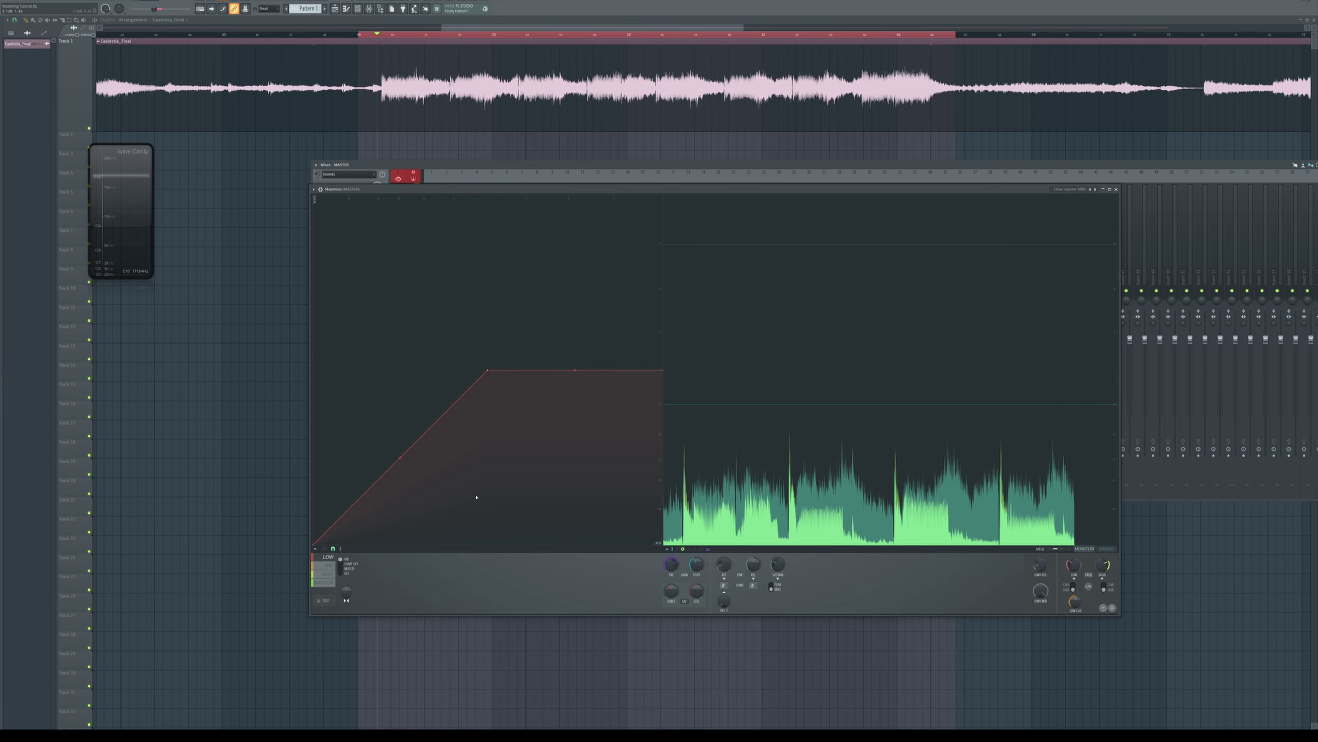
{"action": "left_click", "coordinate": [334, 566]}
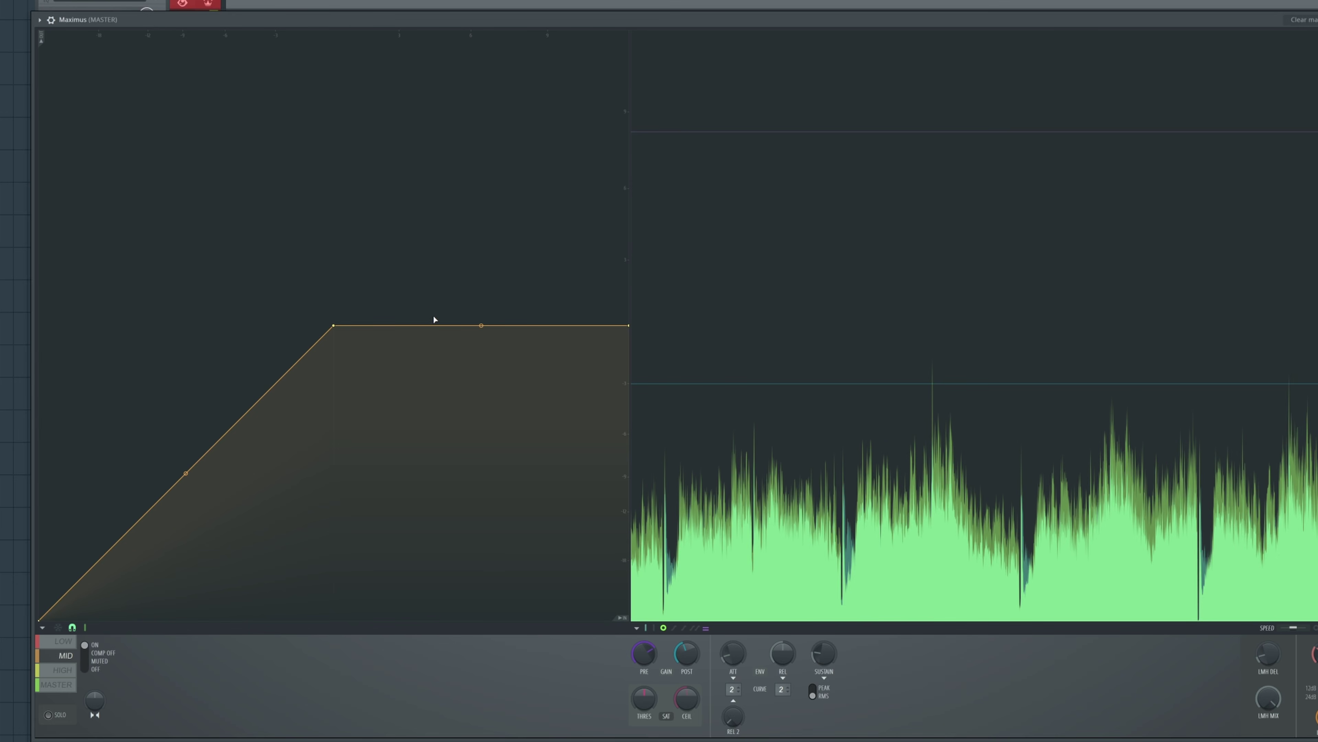
{"action": "left_click_drag", "start_coordinate": [450, 24], "coordinate": [478, 0]}
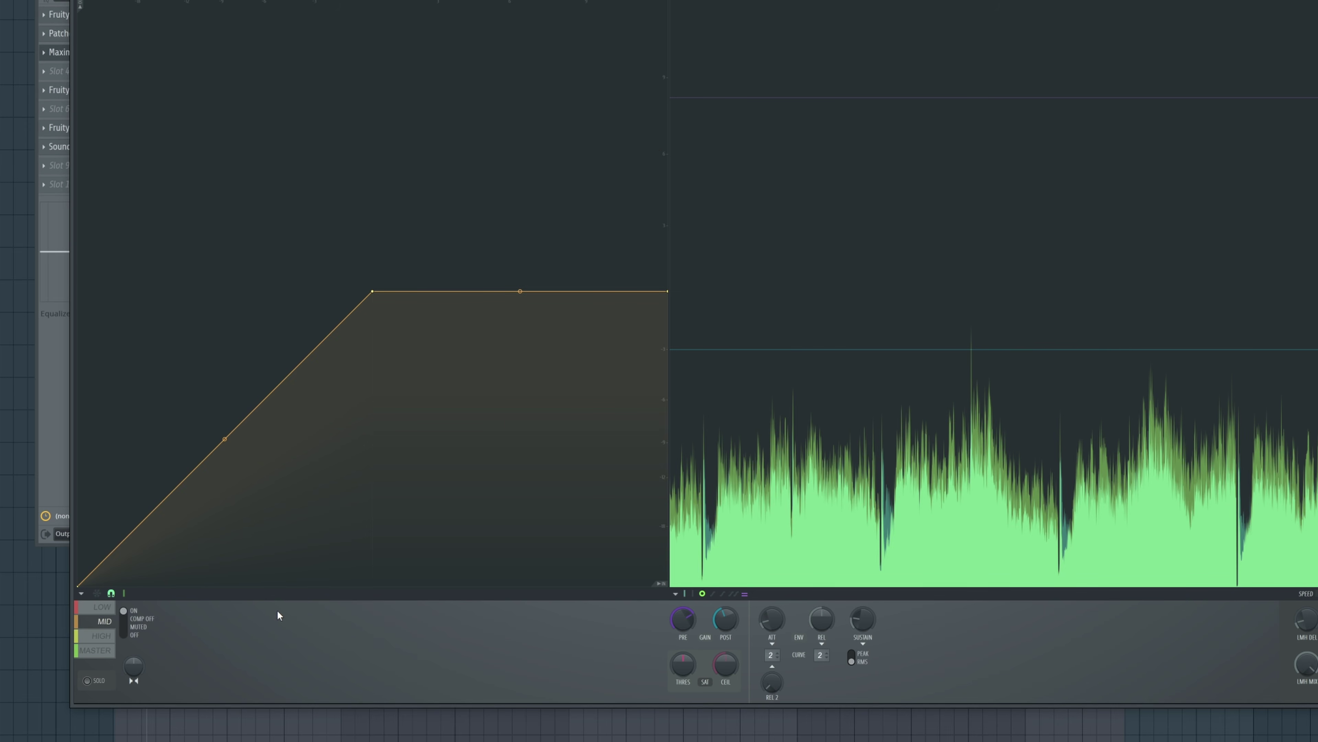
{"action": "left_click", "coordinate": [96, 608]}
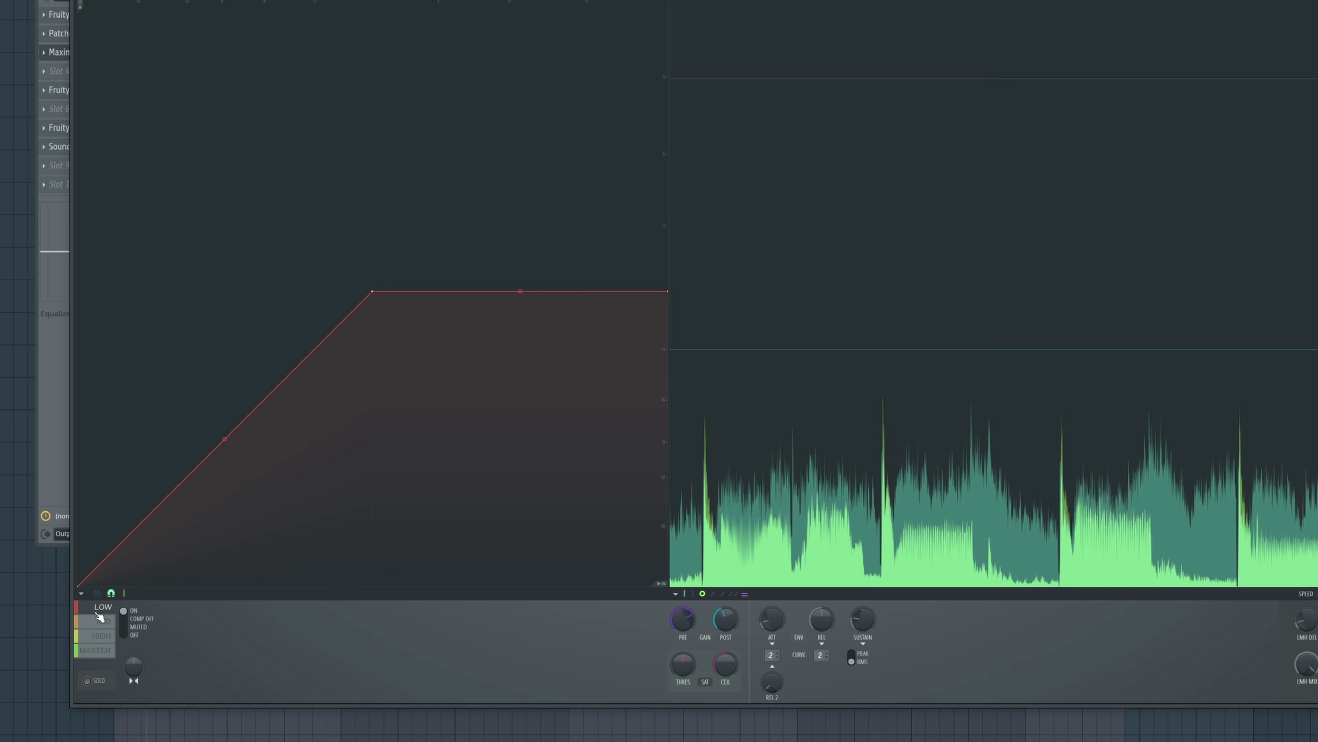
{"action": "left_click", "coordinate": [98, 621]}
{"action": "left_click", "coordinate": [101, 634]}
{"action": "left_click", "coordinate": [106, 651]}
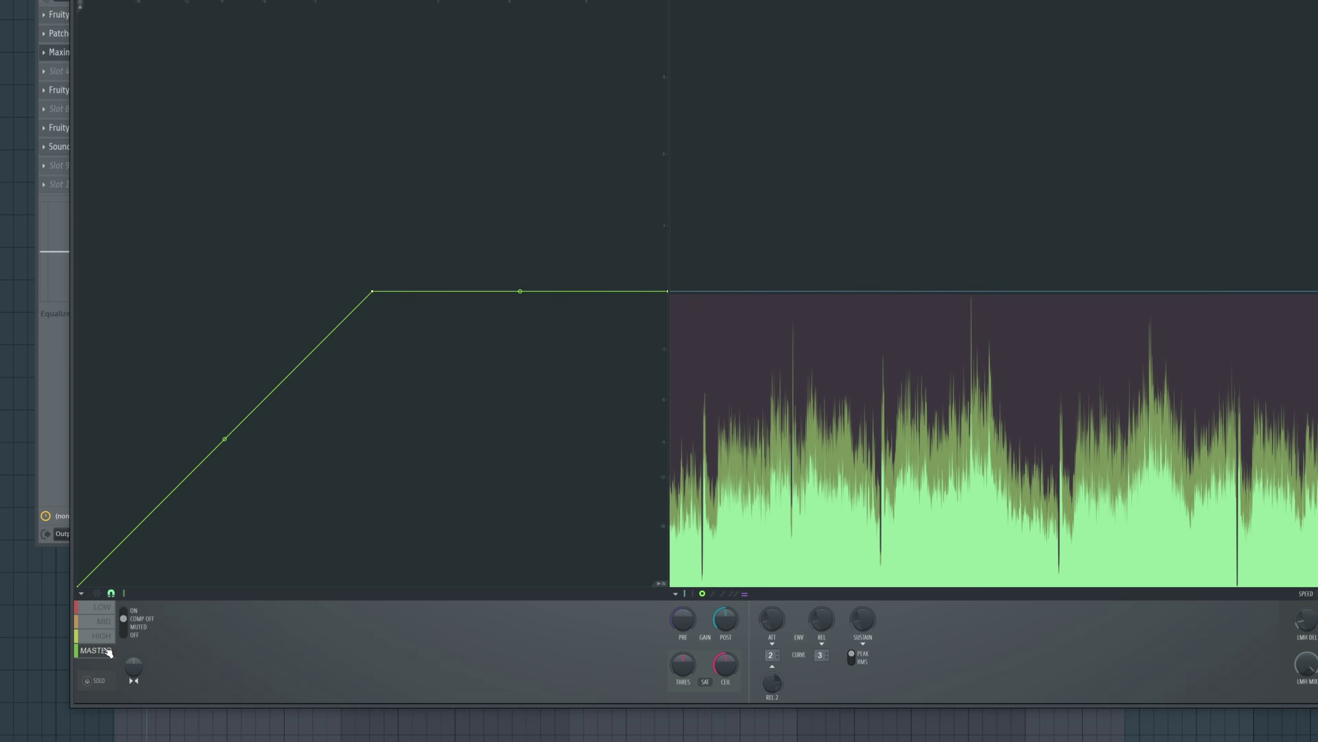
{"action": "left_click", "coordinate": [104, 634]}
{"action": "left_click", "coordinate": [98, 607]}
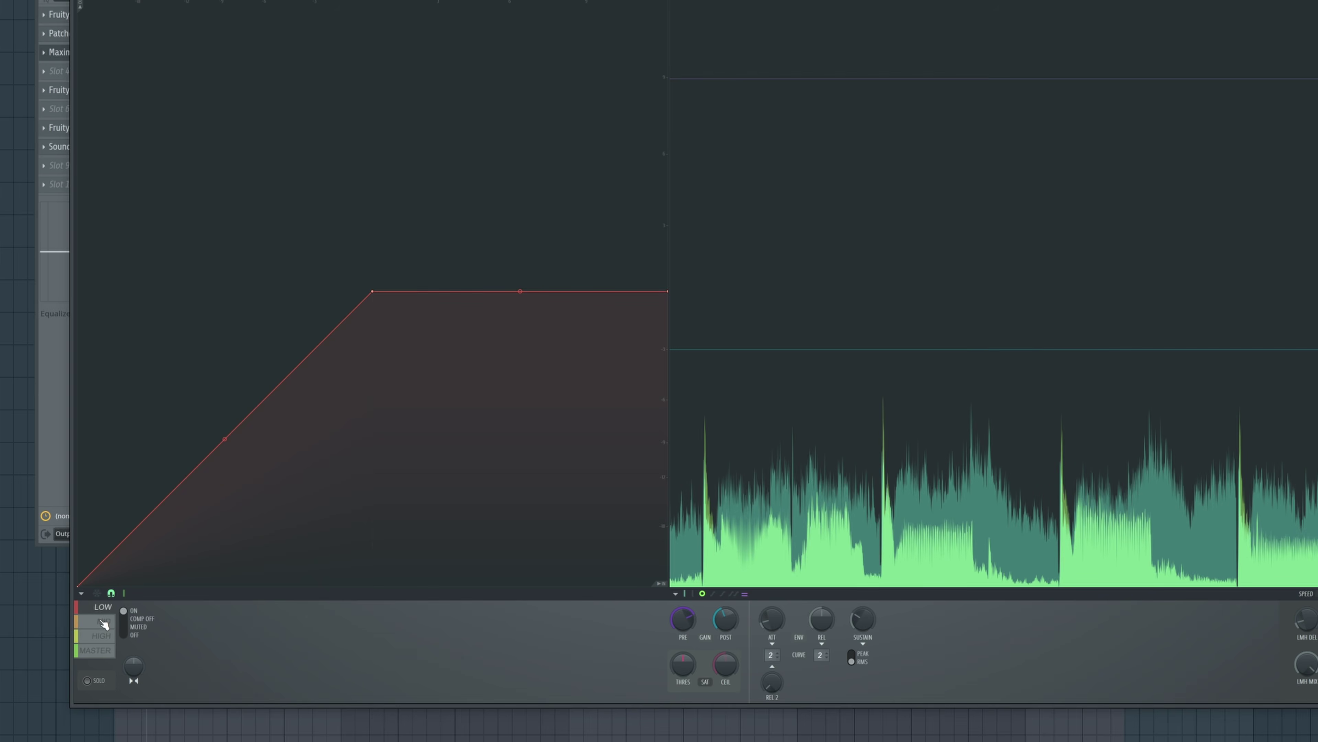
Step: On the LOW band of Maximus, add two curve points about midway up the rising slope and bend the segment below them moderately upward
{"action": "left_click", "coordinate": [104, 621]}
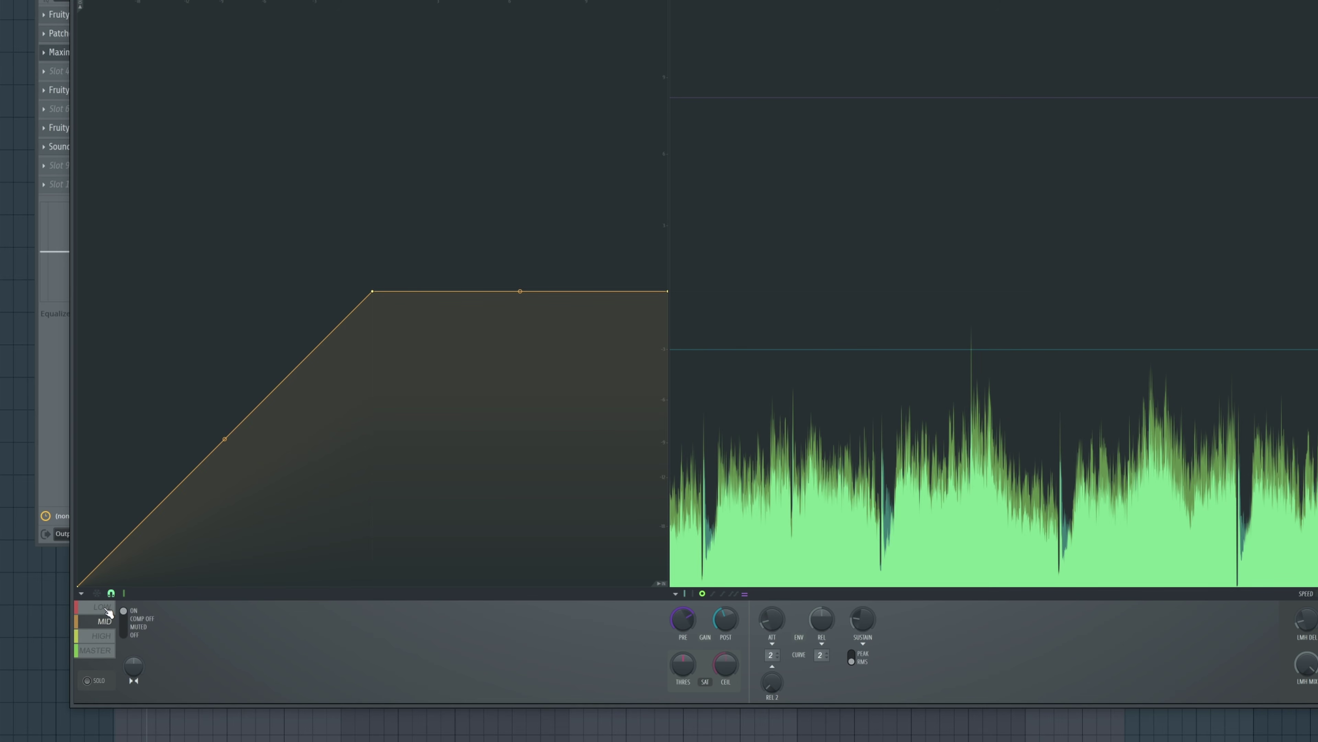
{"action": "left_click", "coordinate": [104, 612]}
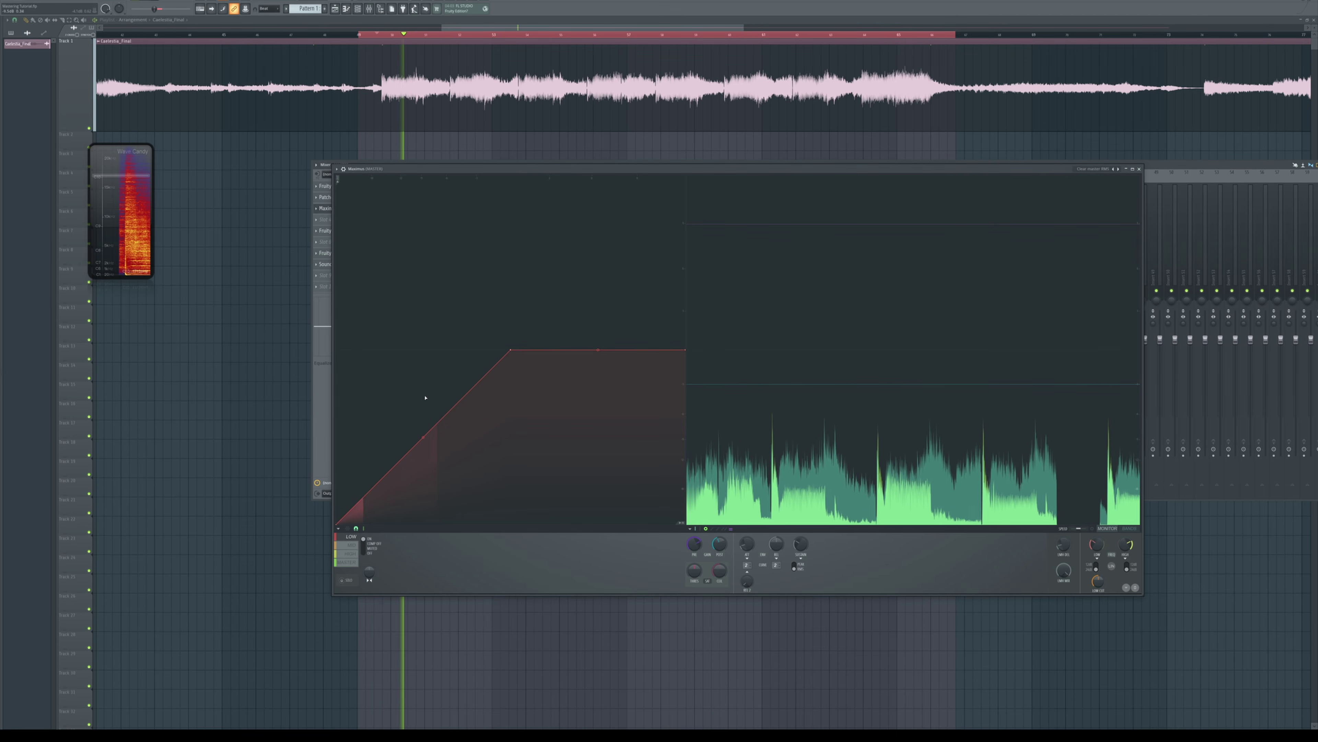
{"action": "mouse_move", "coordinate": [422, 439]}
{"action": "left_mouse_down"}
{"action": "mouse_move", "coordinate": [423, 384]}
{"action": "mouse_move", "coordinate": [423, 435]}
{"action": "left_mouse_up"}
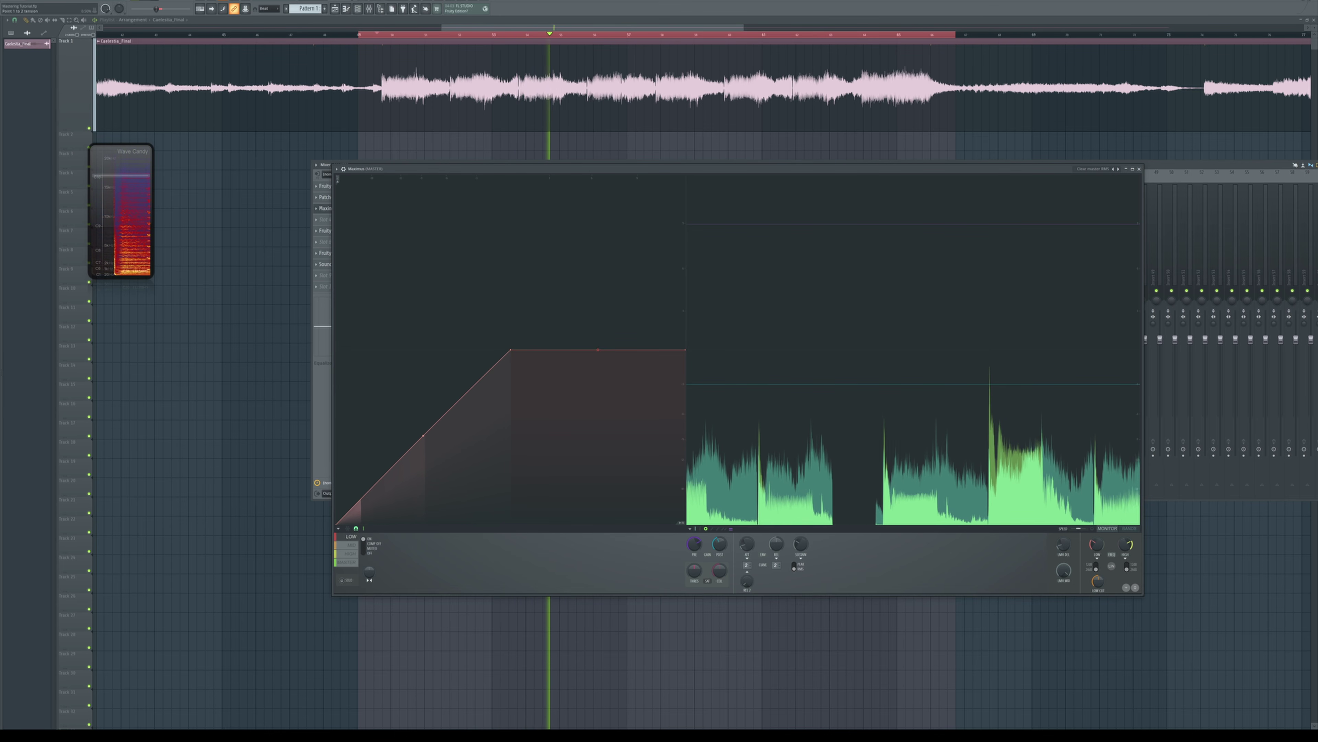
{"action": "right_click", "coordinate": [439, 435]}
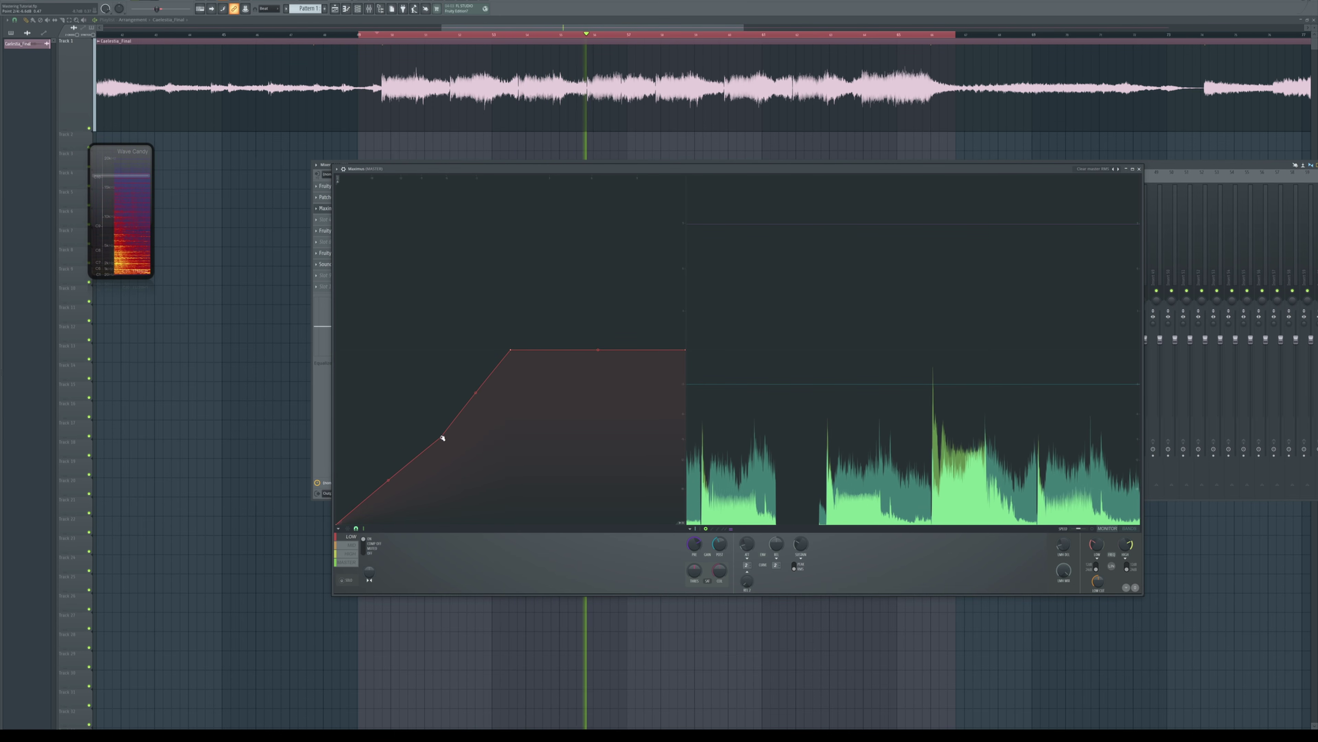
{"action": "left_click_drag", "start_coordinate": [439, 435], "coordinate": [427, 435]}
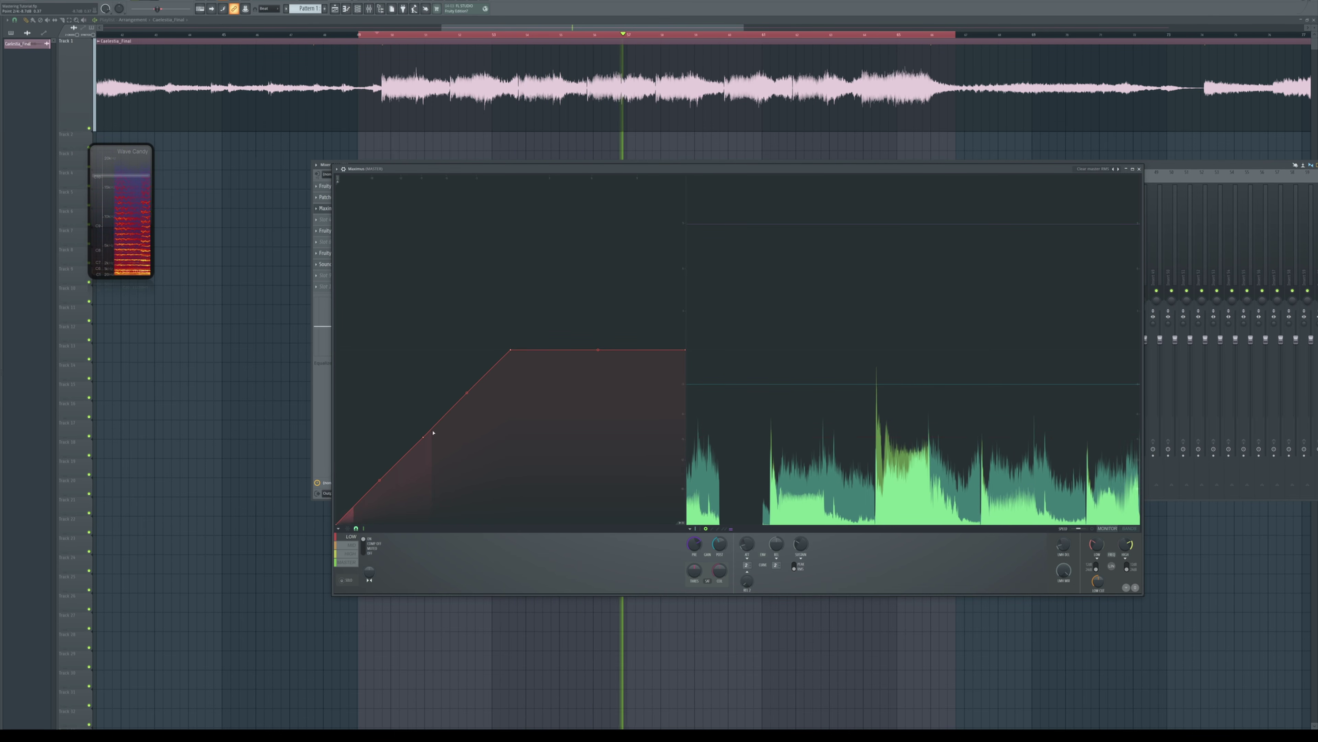
{"action": "right_click", "coordinate": [442, 419]}
{"action": "left_click_drag", "start_coordinate": [379, 480], "coordinate": [379, 439]}
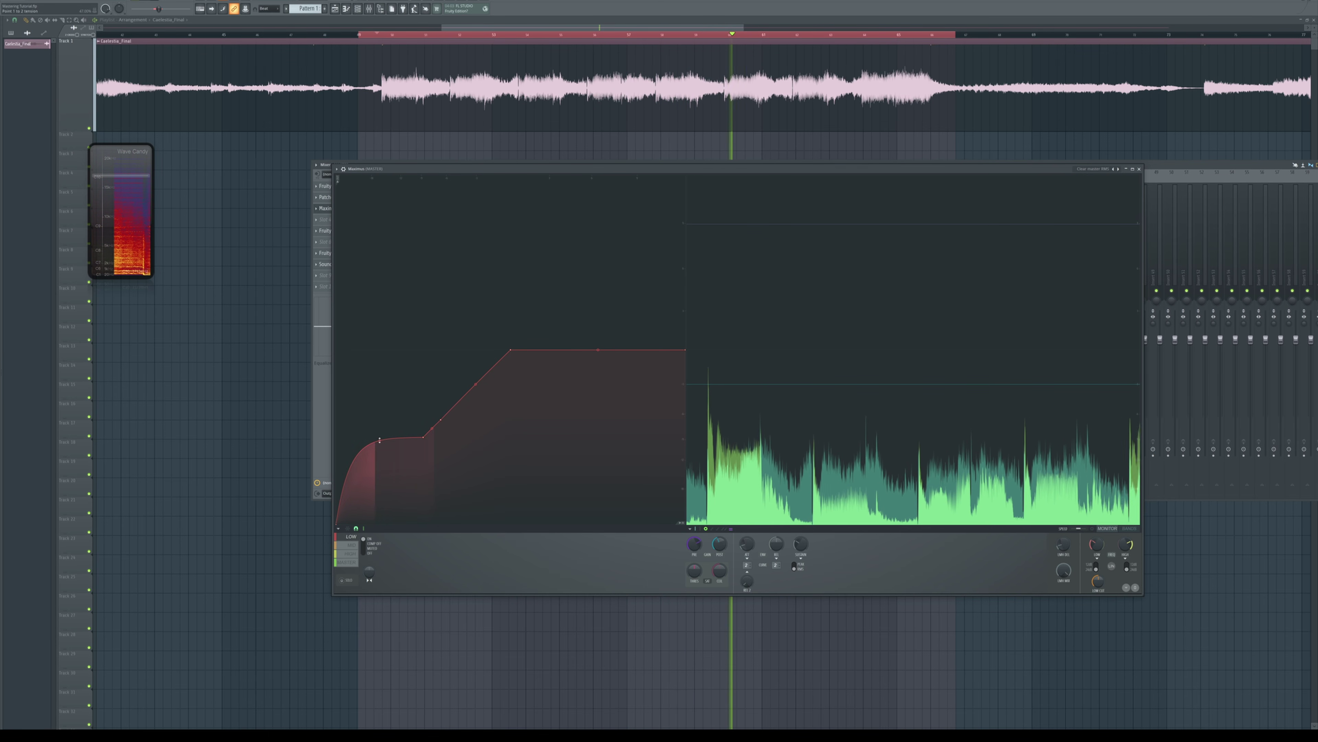
{"action": "left_click_drag", "start_coordinate": [379, 440], "coordinate": [379, 456]}
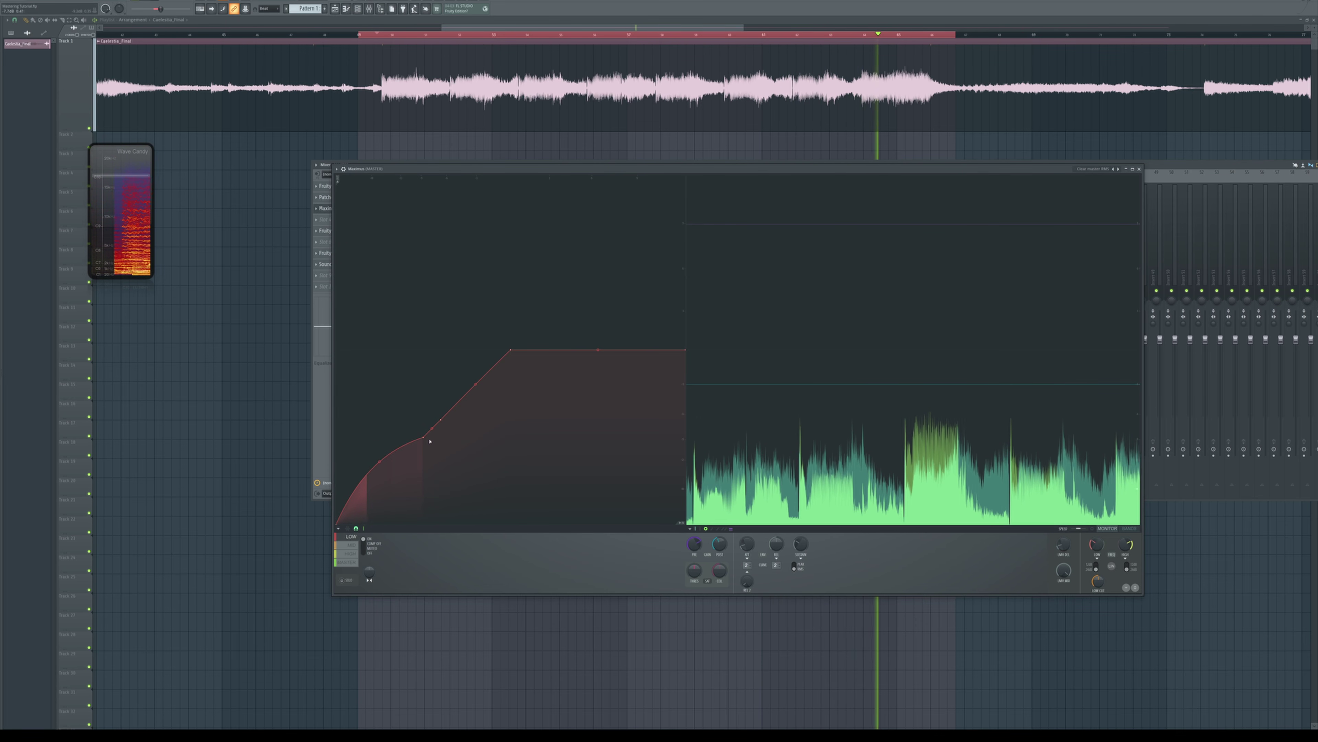
Step: Restart playback, shift the upper added LOW point slightly outward, and add a lower point that forms a knee above a straight initial slope
{"action": "key", "text": "space"}
{"action": "key", "text": "space"}
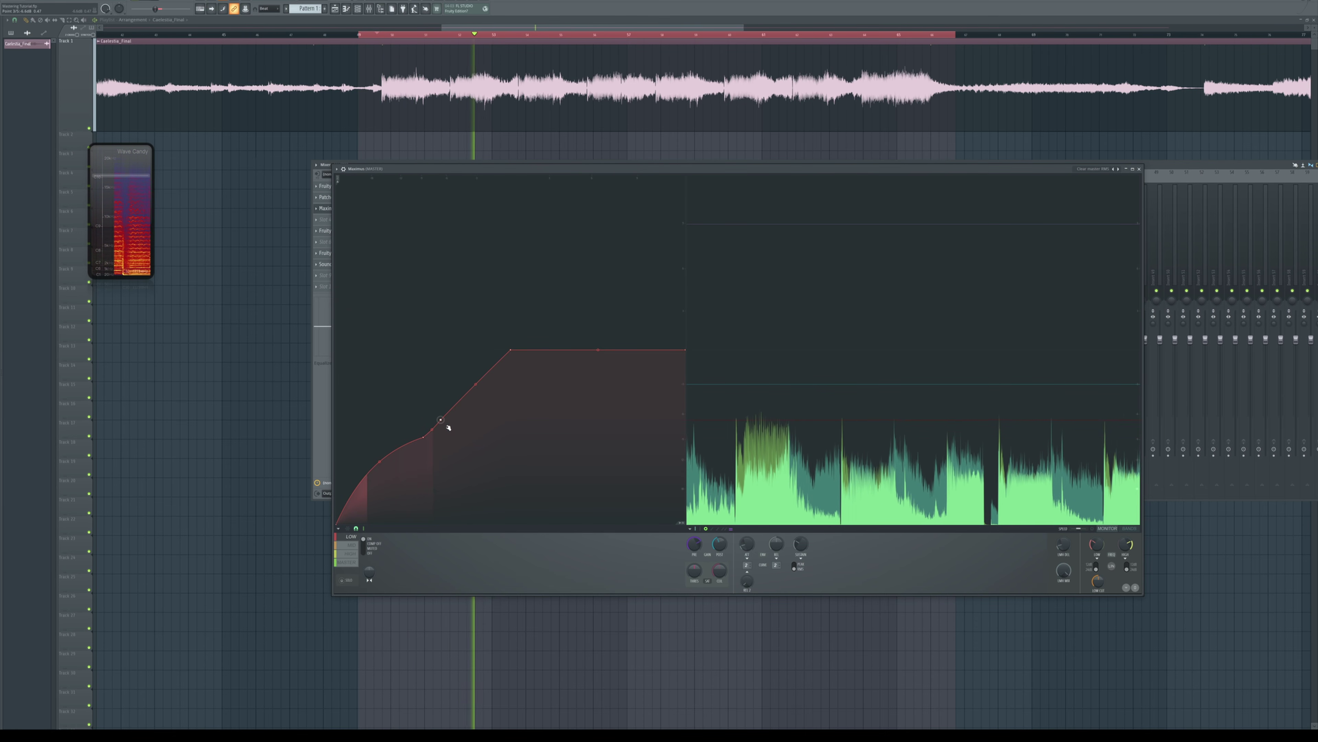
{"action": "left_click_drag", "start_coordinate": [448, 427], "coordinate": [447, 430]}
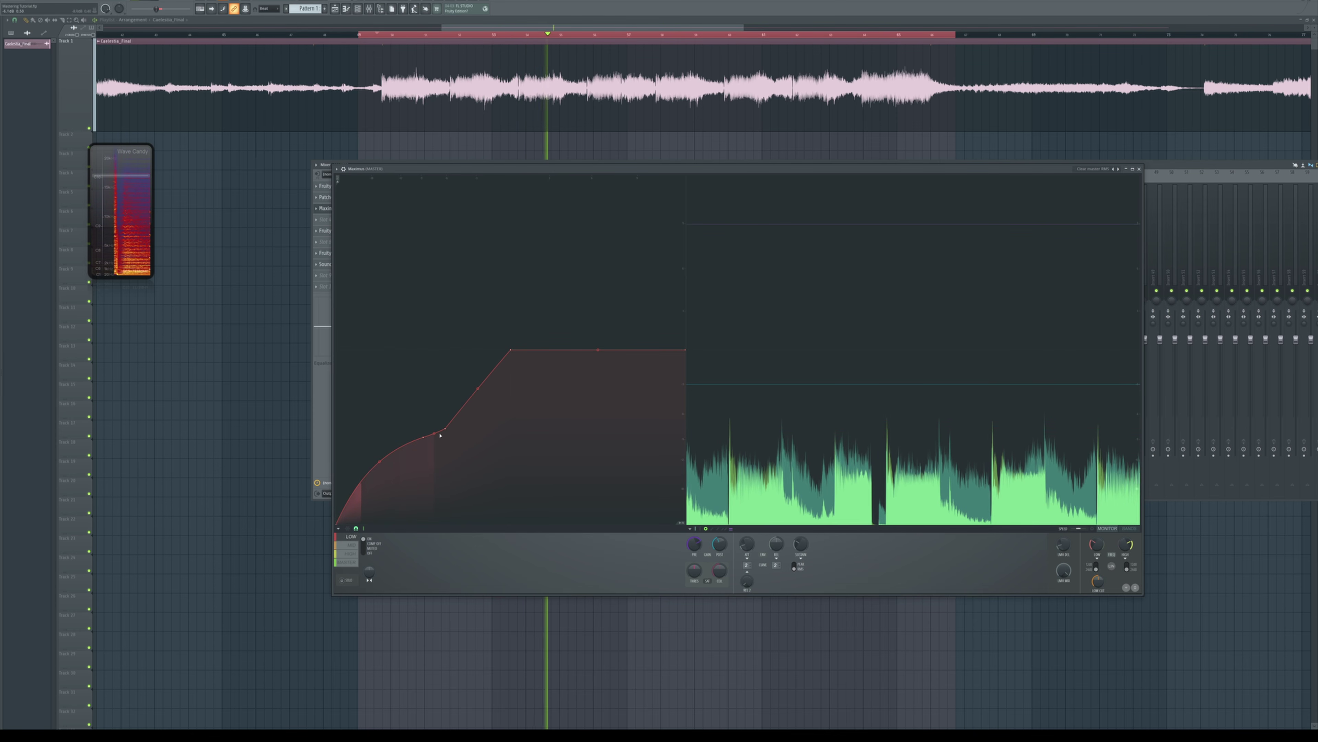
{"action": "right_click", "coordinate": [391, 453]}
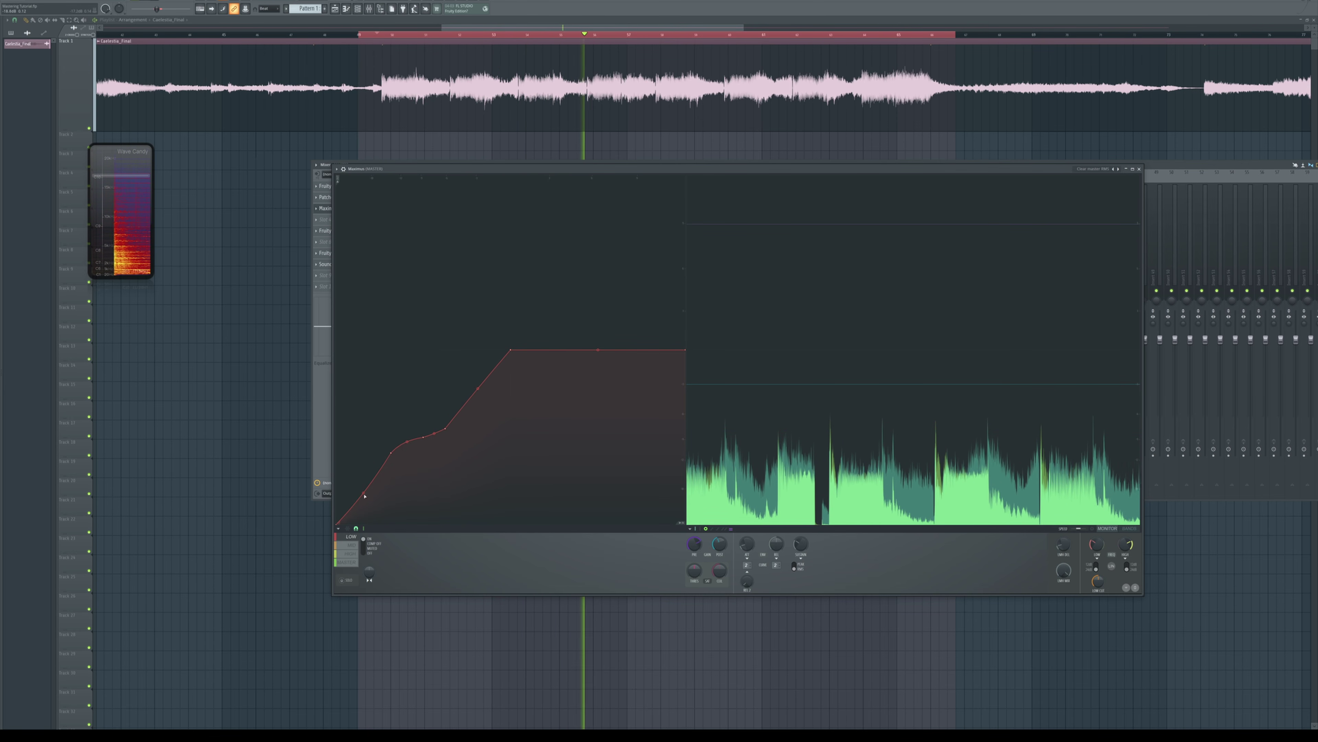
{"action": "left_click_drag", "start_coordinate": [364, 491], "coordinate": [362, 482]}
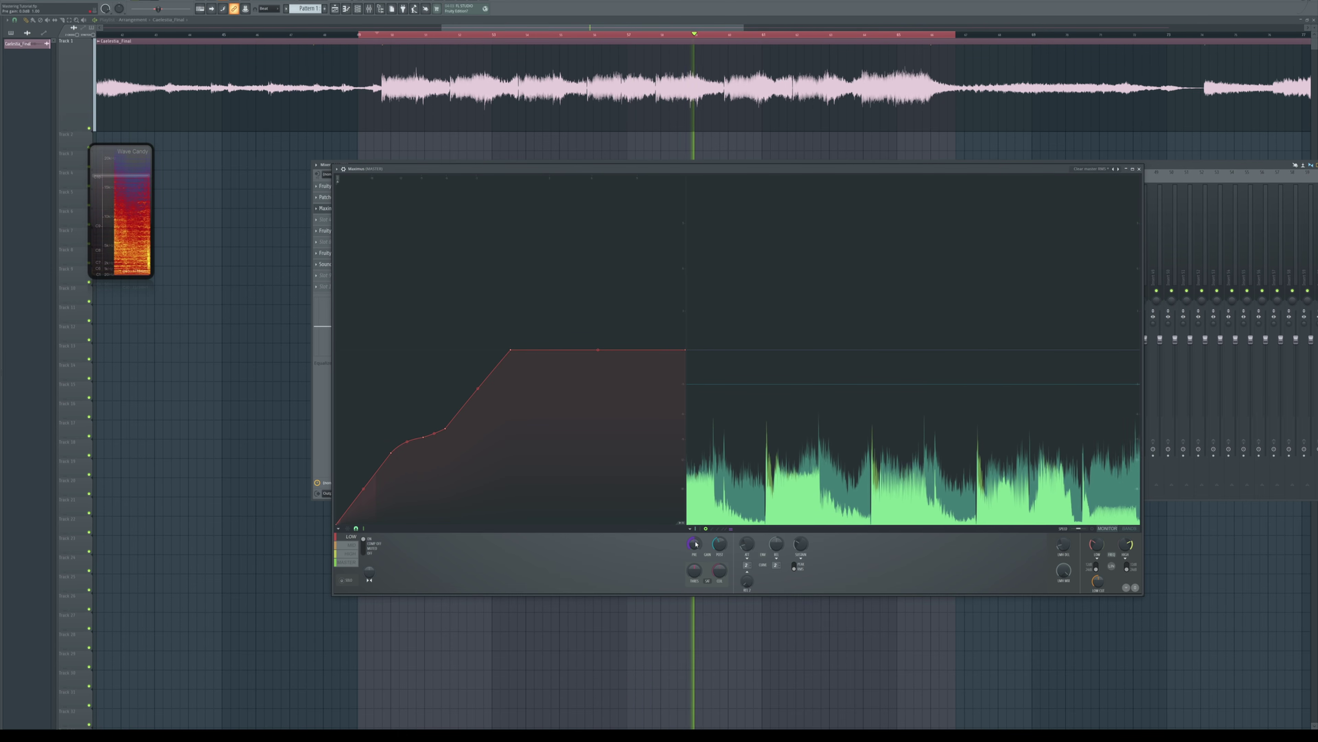
Step: Adjust the LOW band's pre gain during playback, lower the curve's middle point, and bend the segment just above it slightly downward
{"action": "left_click_drag", "start_coordinate": [694, 543], "coordinate": [693, 514]}
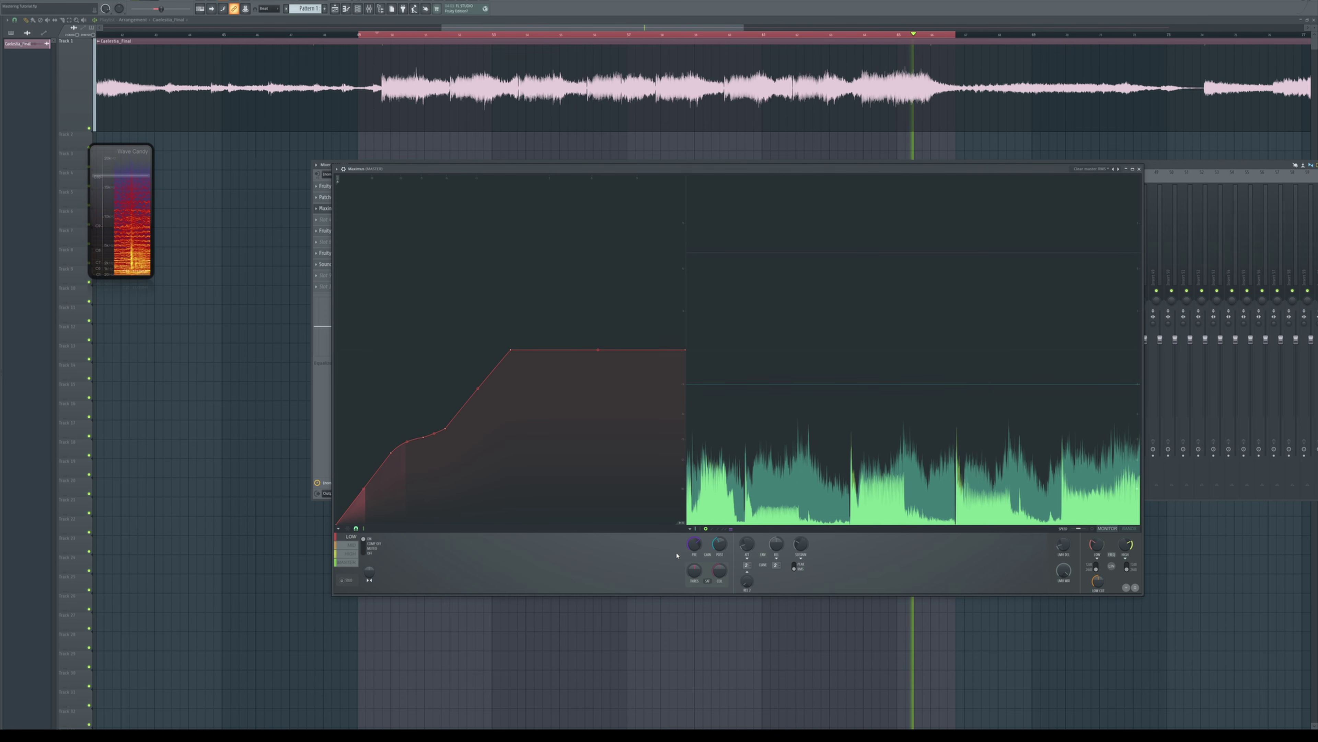
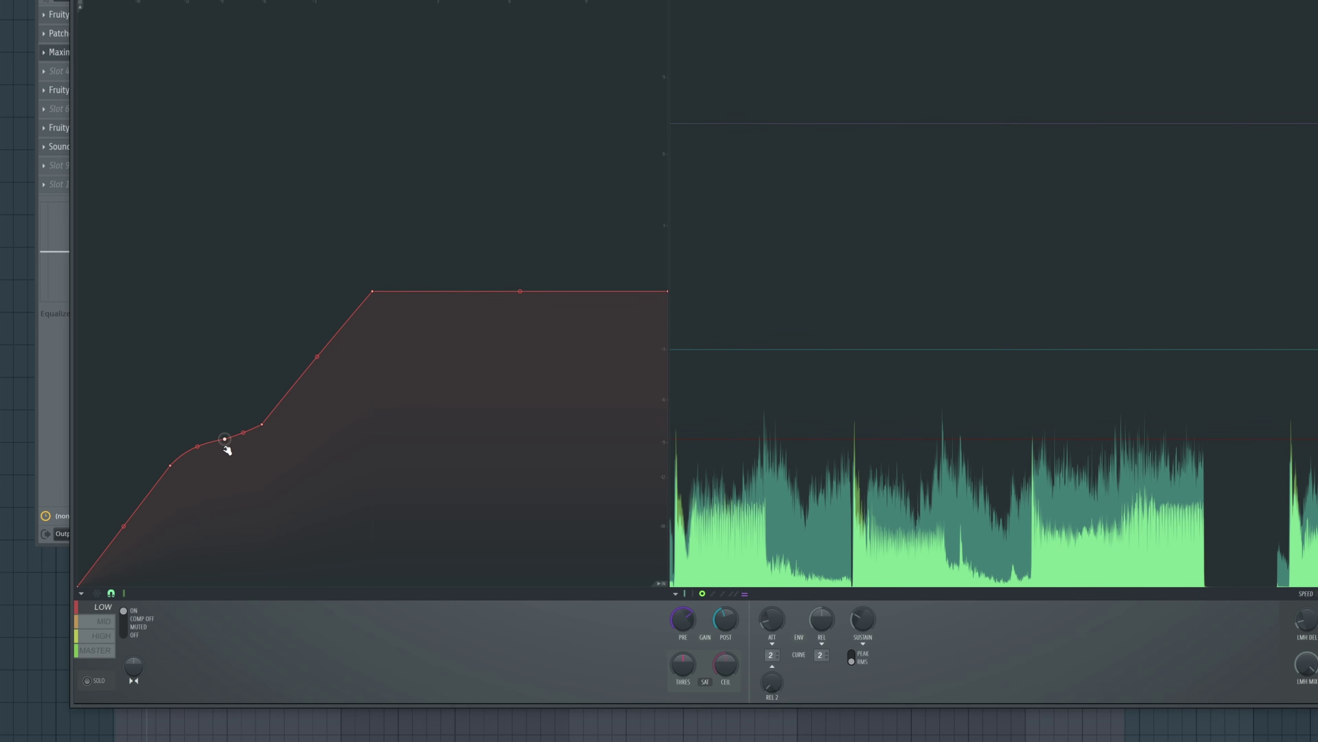
{"action": "left_click_drag", "start_coordinate": [227, 449], "coordinate": [231, 460]}
{"action": "key", "text": "space"}
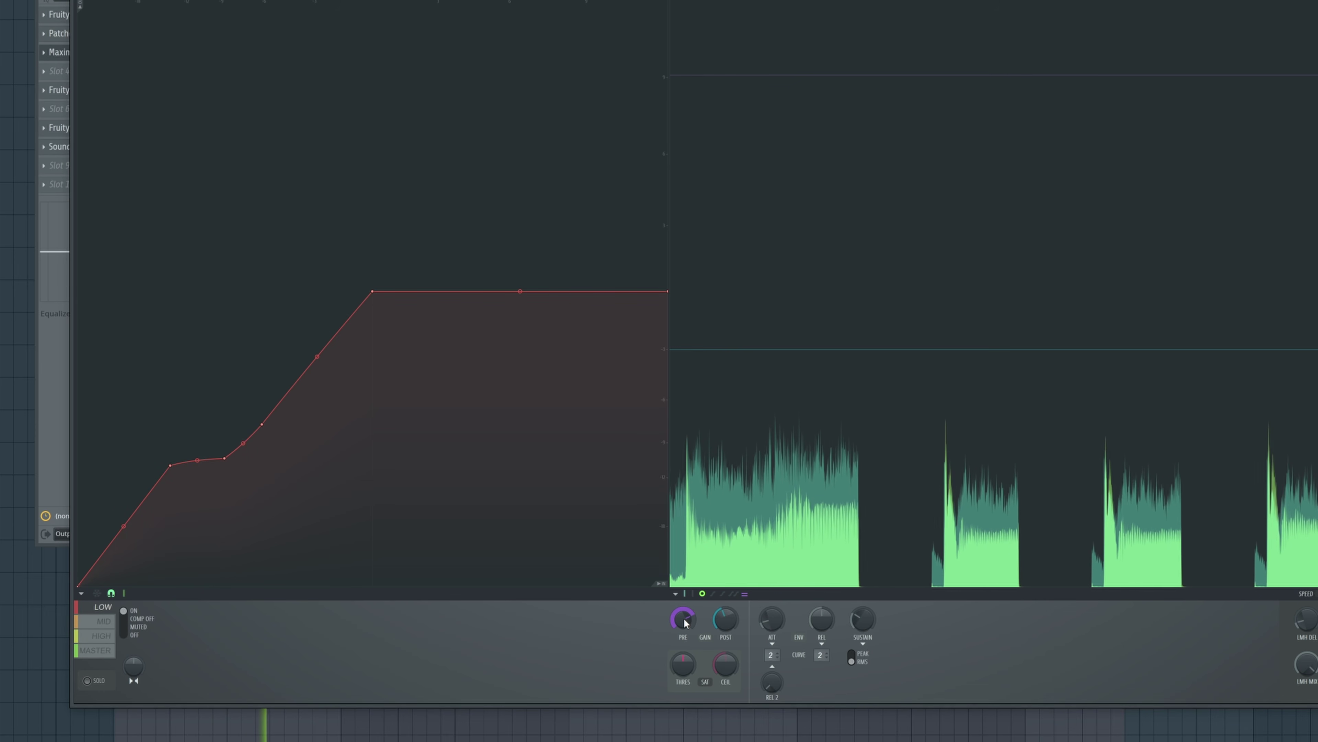
{"action": "left_click_drag", "start_coordinate": [243, 442], "coordinate": [243, 457]}
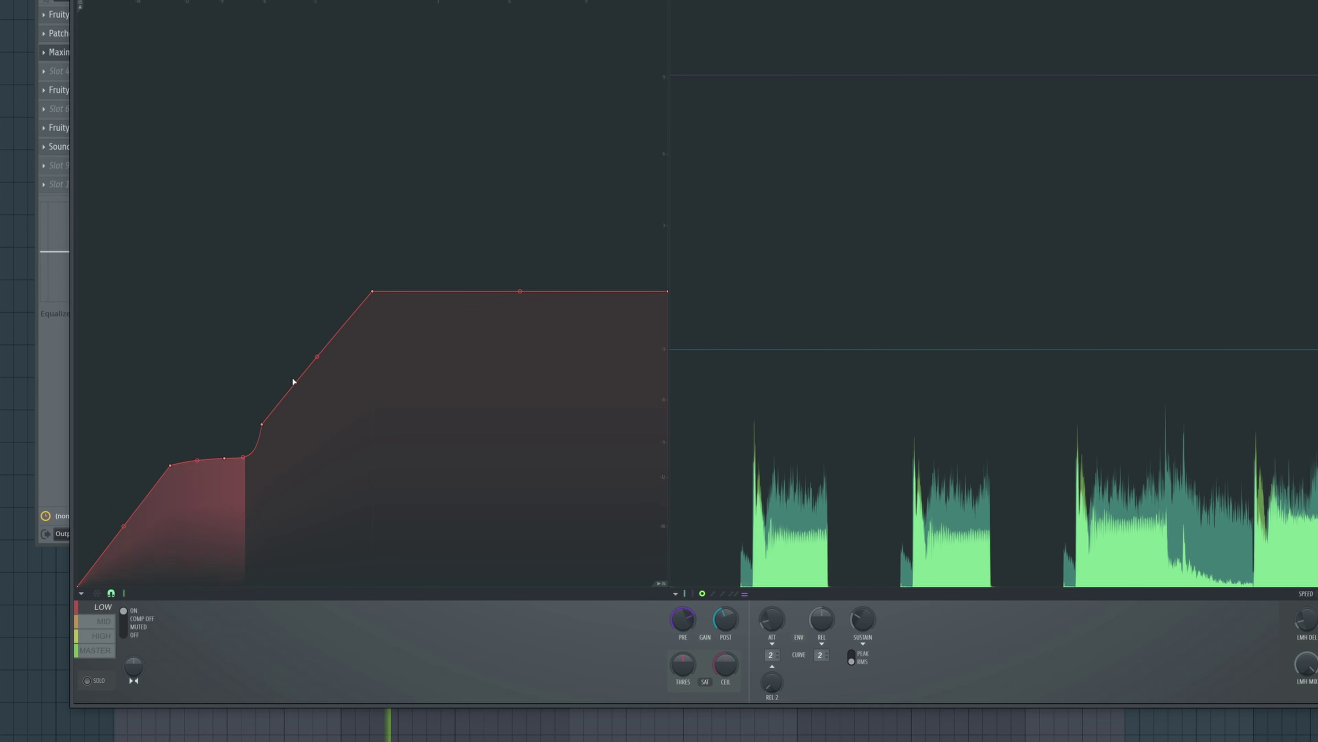
{"action": "left_click_drag", "start_coordinate": [243, 457], "coordinate": [243, 451]}
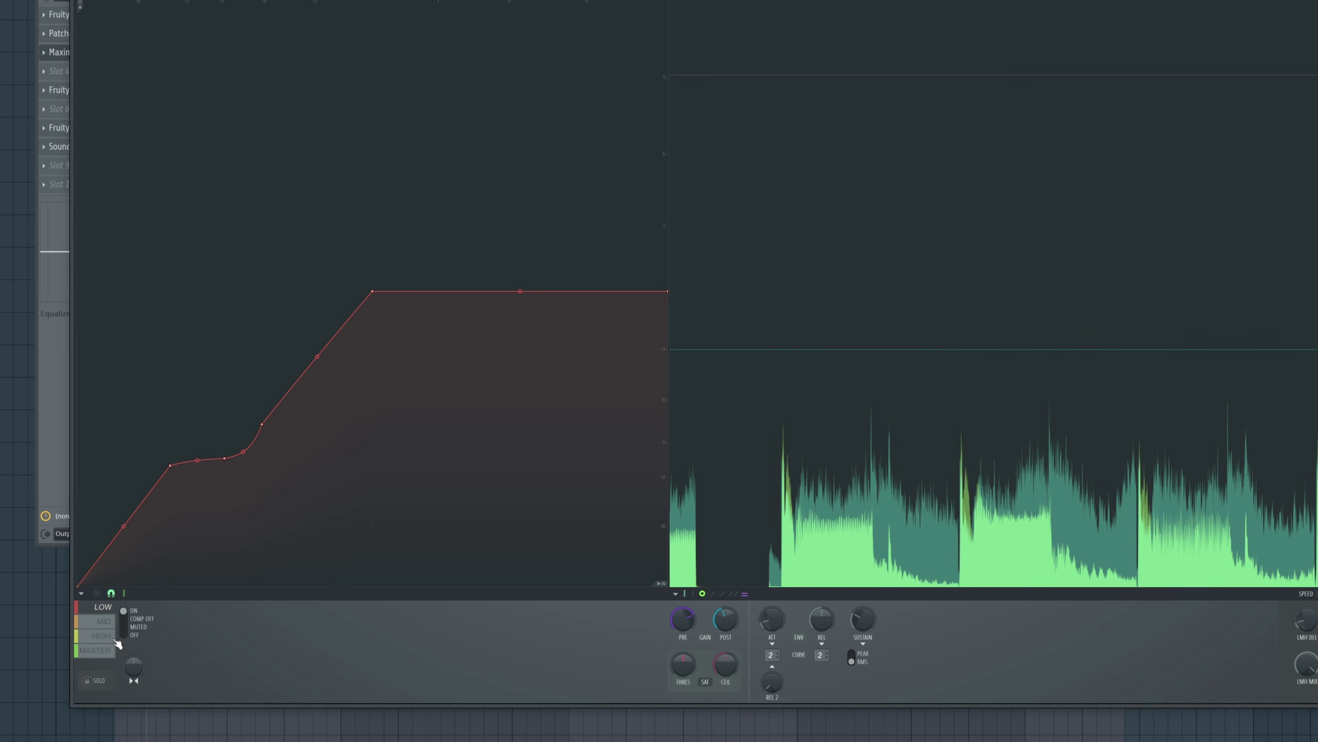
Step: On the MID band, add two neighbouring points low on the rising slope and a third further along, pulled down to flatten the curve
{"action": "left_click", "coordinate": [103, 621]}
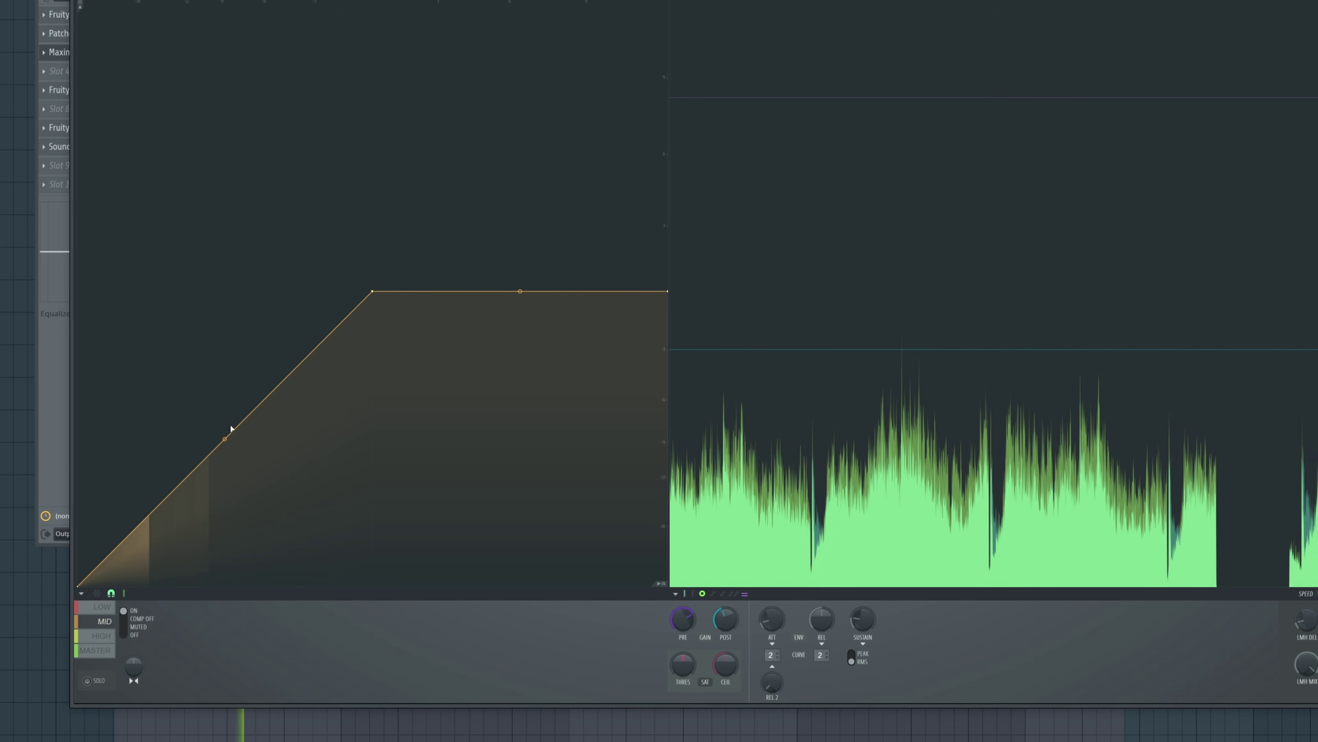
{"action": "right_click", "coordinate": [194, 468]}
{"action": "left_click_drag", "start_coordinate": [136, 563], "coordinate": [136, 528]}
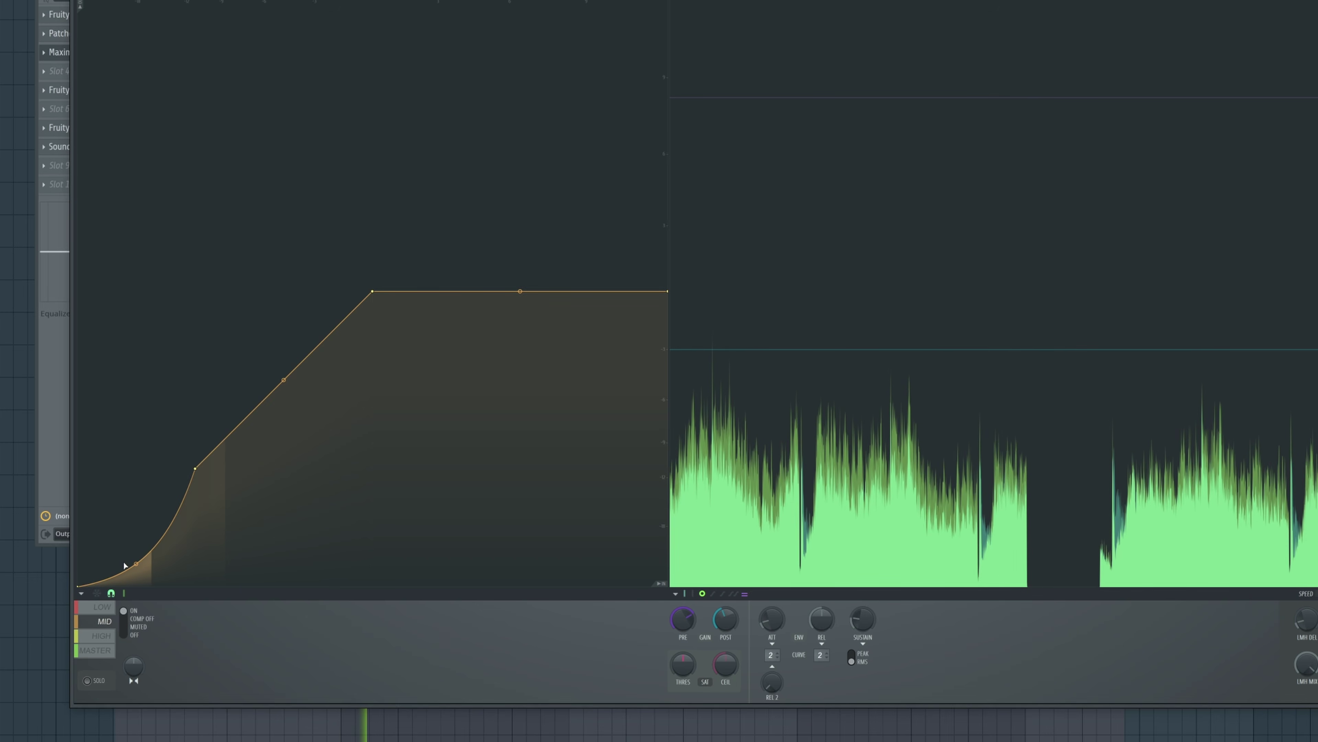
{"action": "mouse_move", "coordinate": [195, 468]}
{"action": "left_mouse_down"}
{"action": "mouse_move", "coordinate": [194, 436]}
{"action": "mouse_move", "coordinate": [197, 474]}
{"action": "mouse_move", "coordinate": [201, 437]}
{"action": "mouse_move", "coordinate": [207, 455]}
{"action": "mouse_move", "coordinate": [184, 477]}
{"action": "mouse_move", "coordinate": [205, 447]}
{"action": "left_mouse_up"}
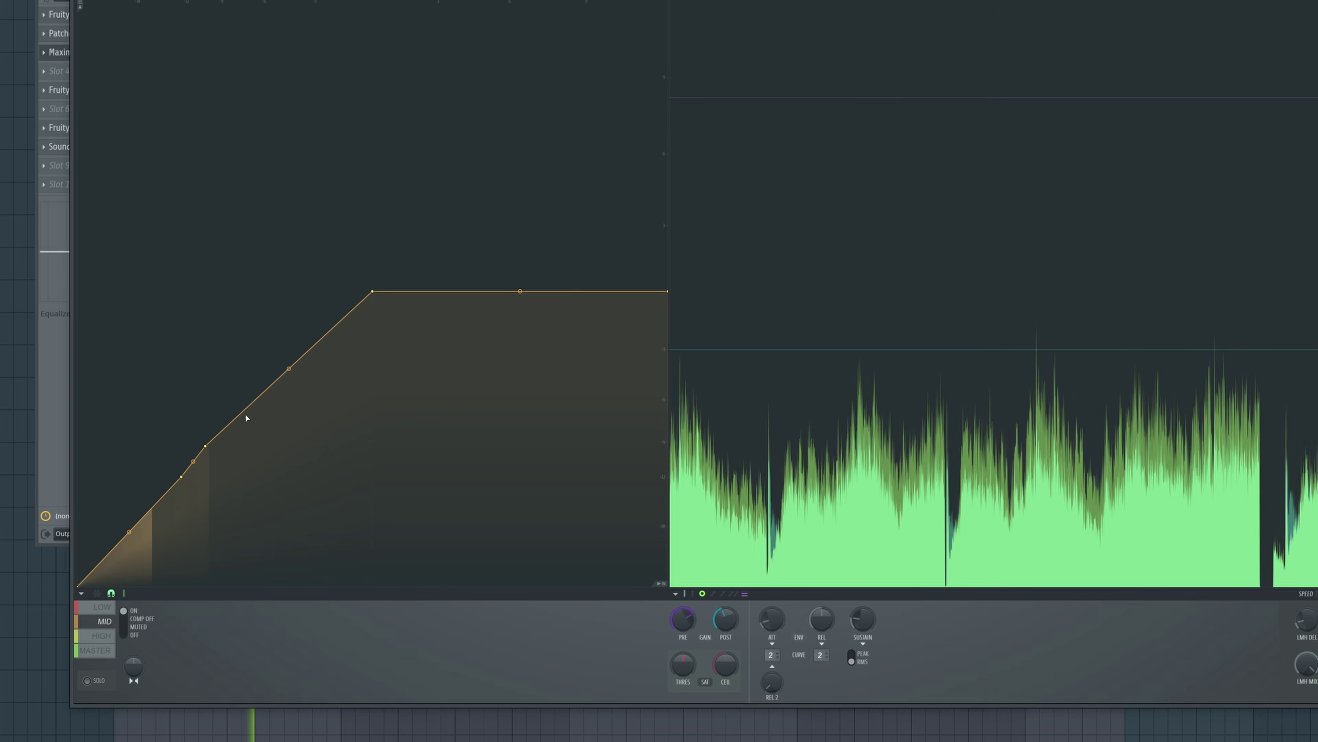
{"action": "left_click_drag", "start_coordinate": [244, 411], "coordinate": [275, 427]}
Step: Fine-tune the MID band's pre gain and lower the curve's second point to soften the knee
{"action": "left_click_drag", "start_coordinate": [683, 619], "coordinate": [683, 611]}
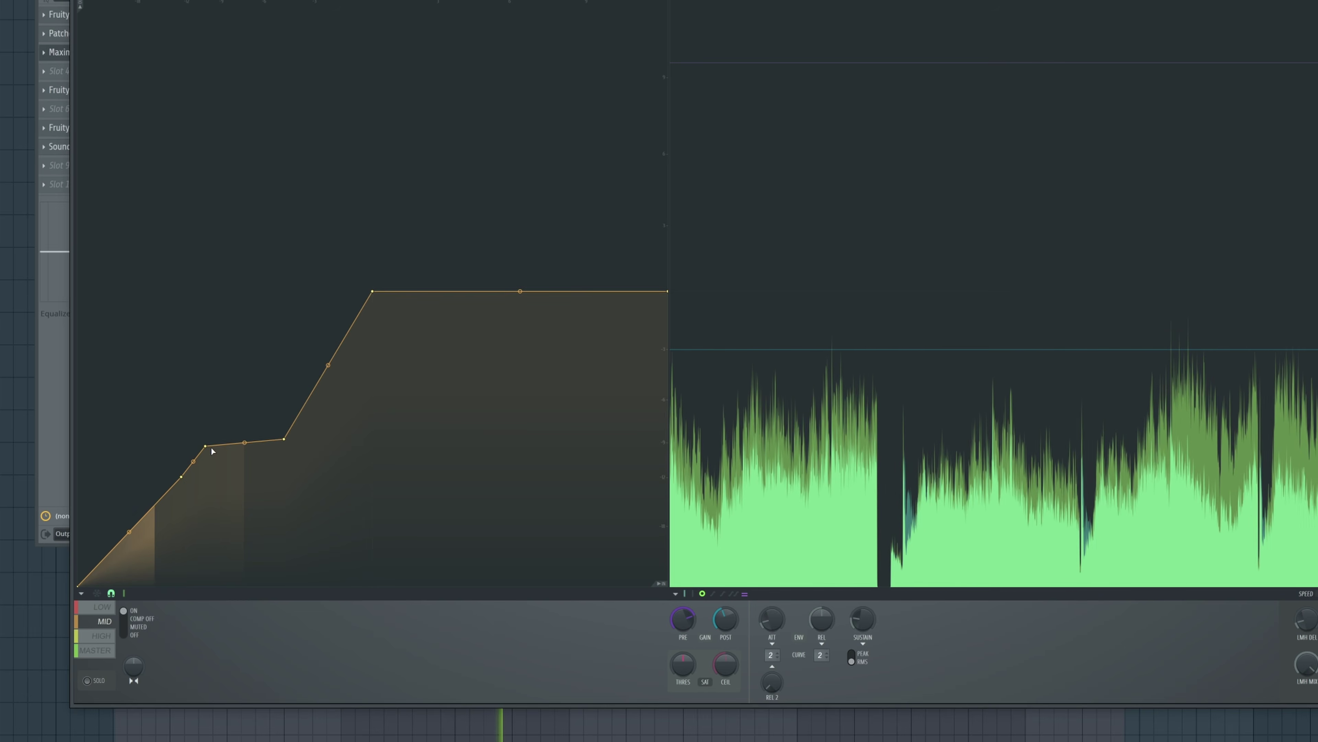
{"action": "left_click_drag", "start_coordinate": [208, 450], "coordinate": [215, 464]}
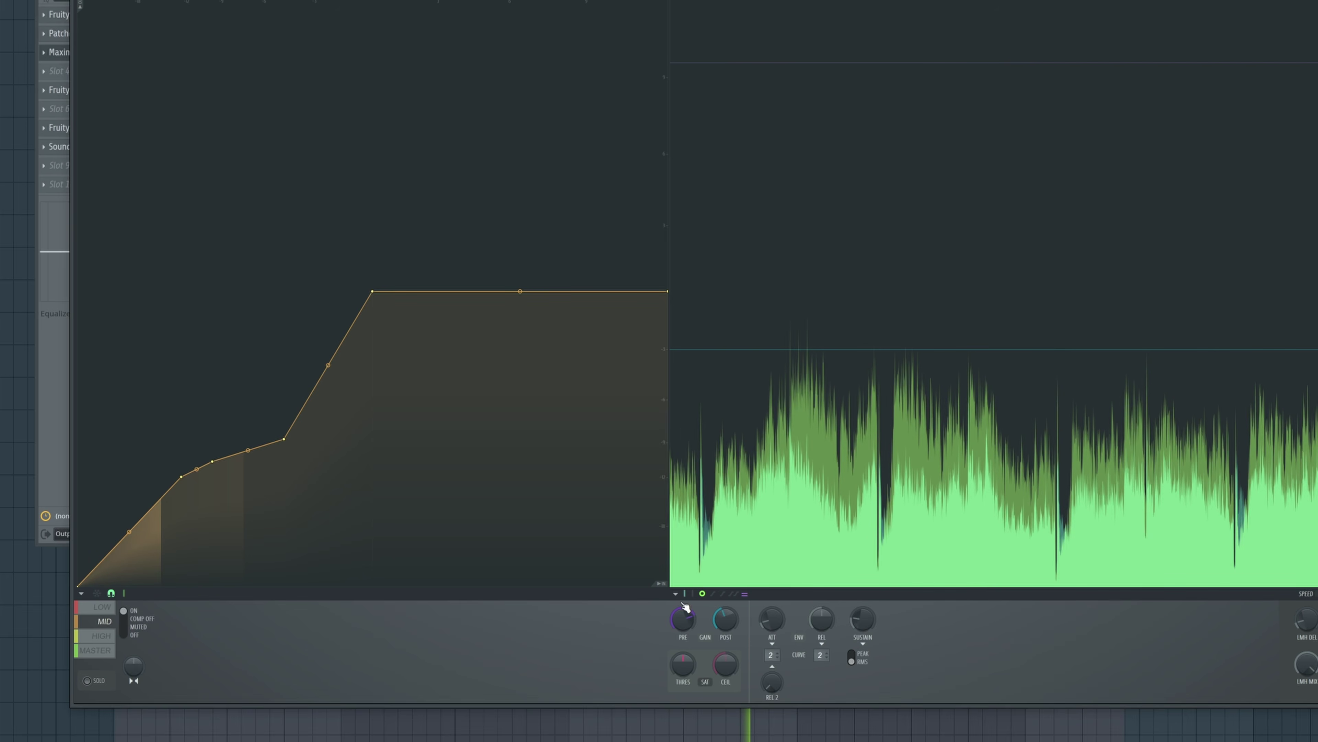
{"action": "mouse_move", "coordinate": [684, 603]}
{"action": "left_mouse_down"}
{"action": "mouse_move", "coordinate": [683, 618]}
{"action": "mouse_move", "coordinate": [683, 603]}
{"action": "left_mouse_up"}
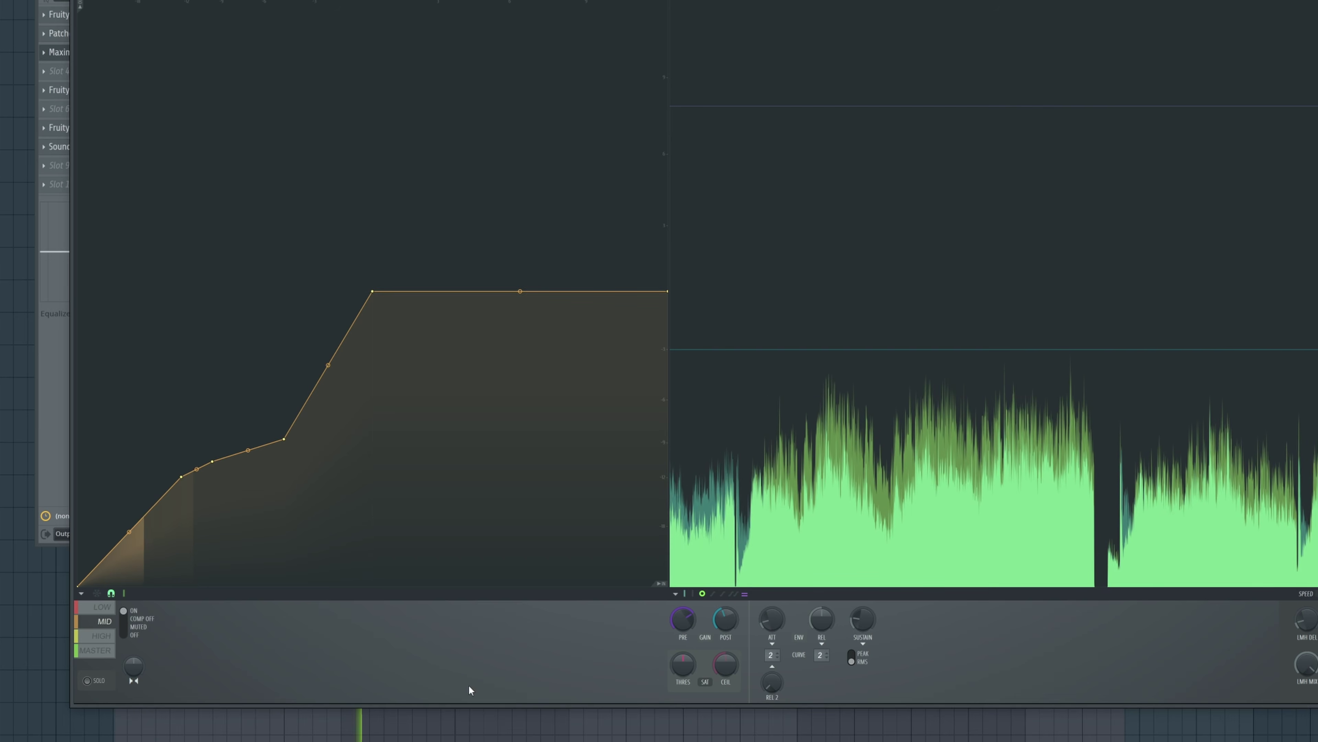
Step: Solo the MID band, compare its sound with COMP OFF and ON, and turn the solo off again with compression on
{"action": "left_click", "coordinate": [86, 680]}
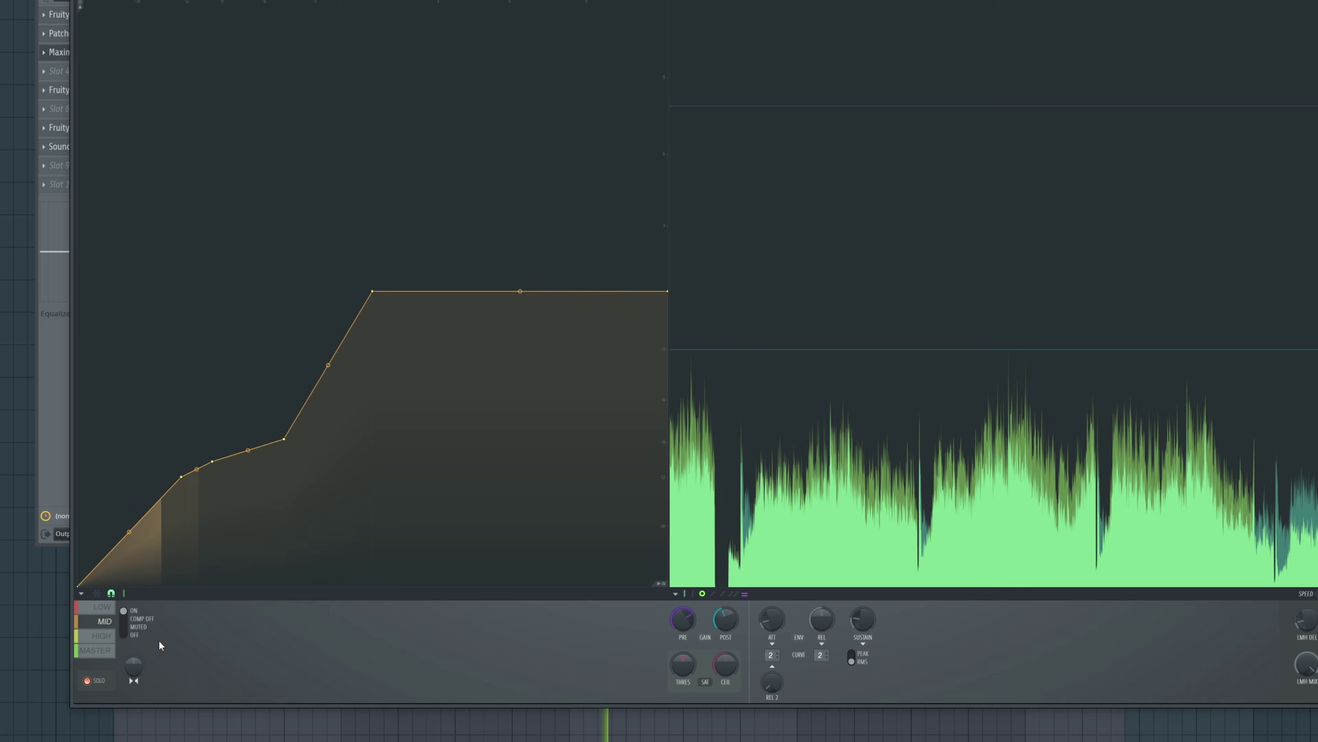
{"action": "left_click", "coordinate": [131, 625]}
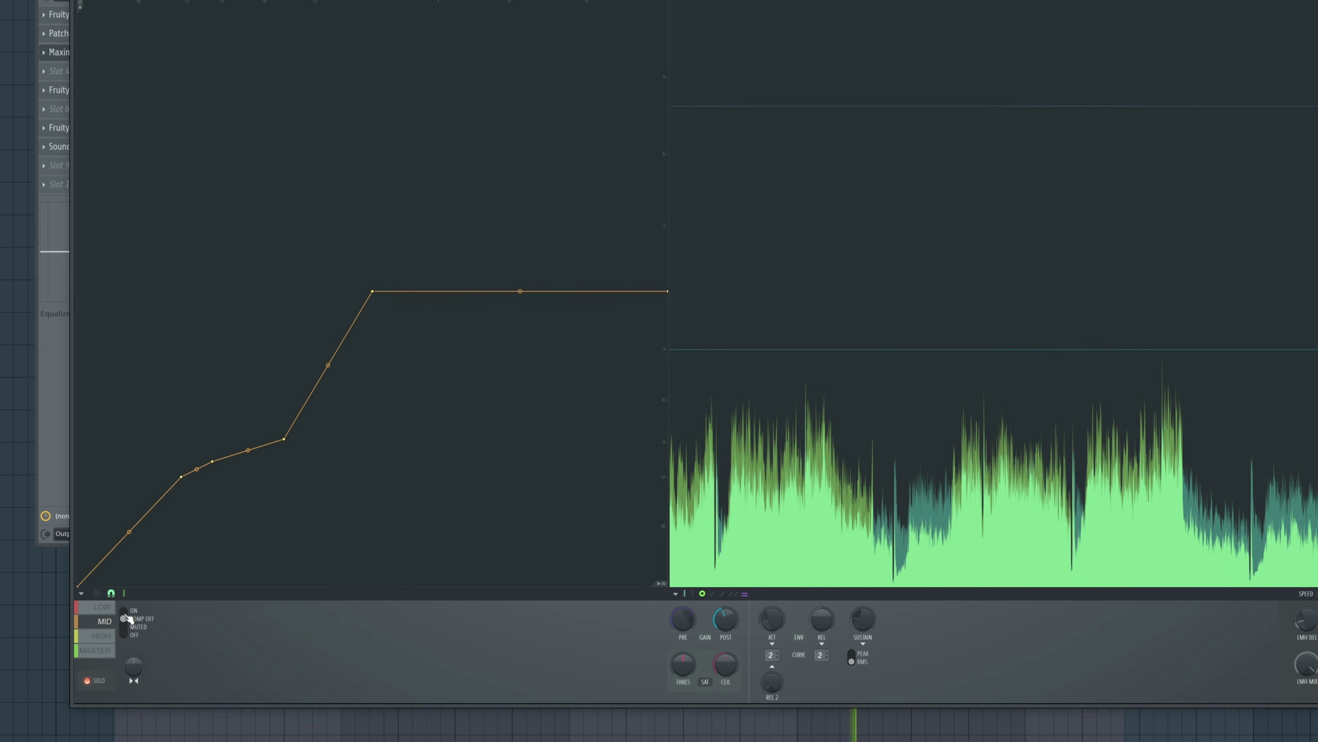
{"action": "left_click", "coordinate": [129, 619]}
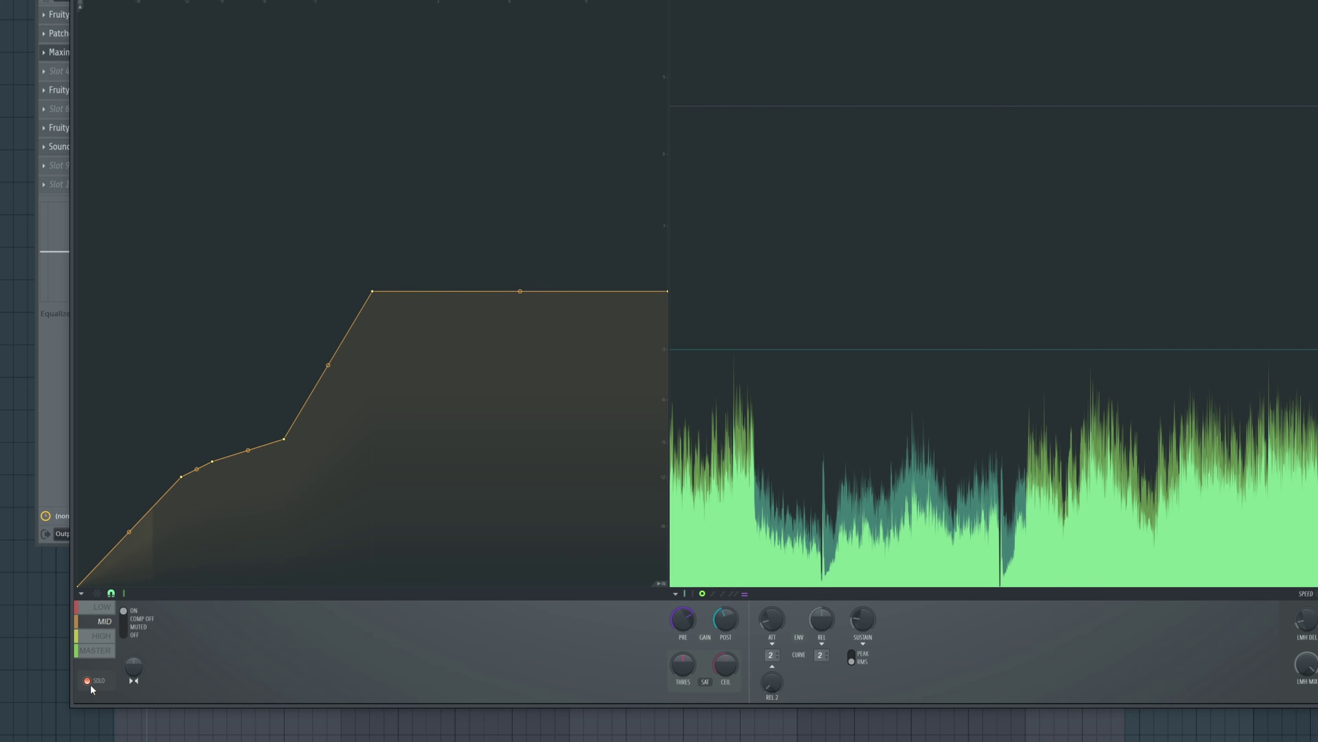
{"action": "left_click", "coordinate": [123, 621]}
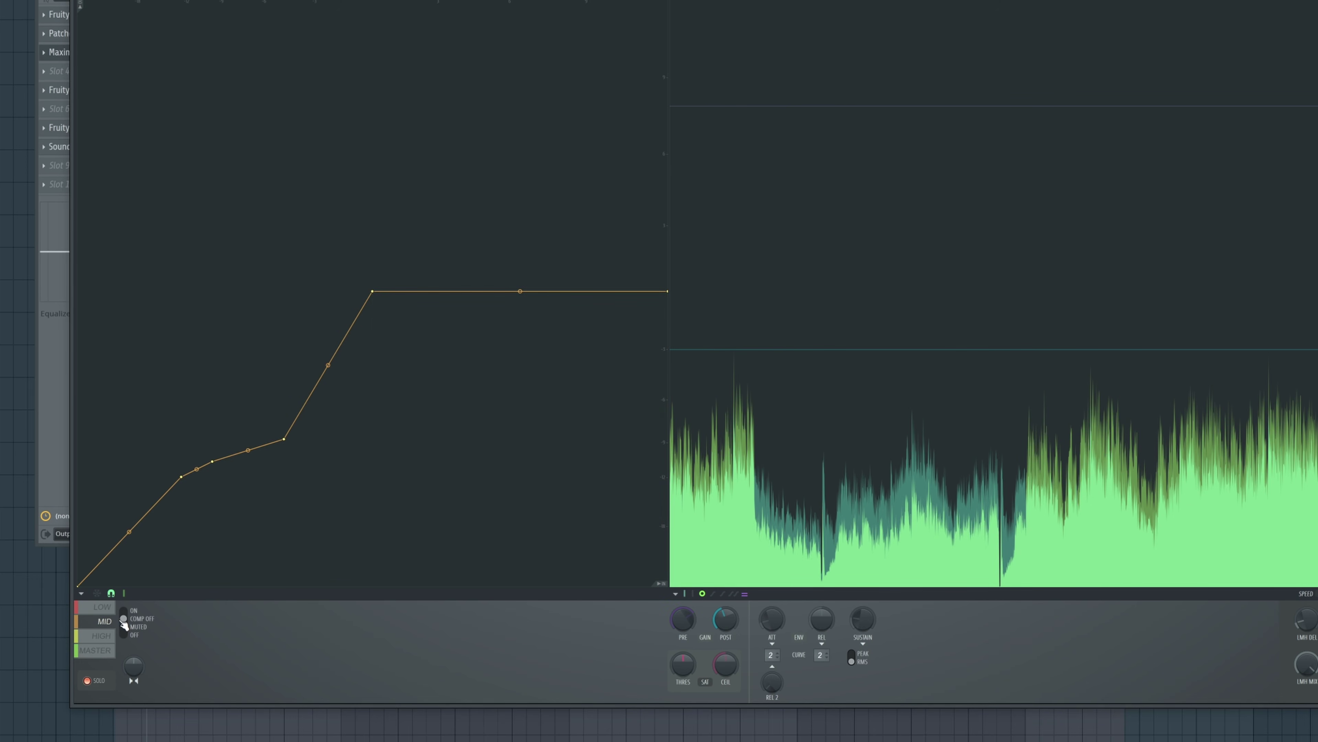
{"action": "left_click", "coordinate": [125, 611]}
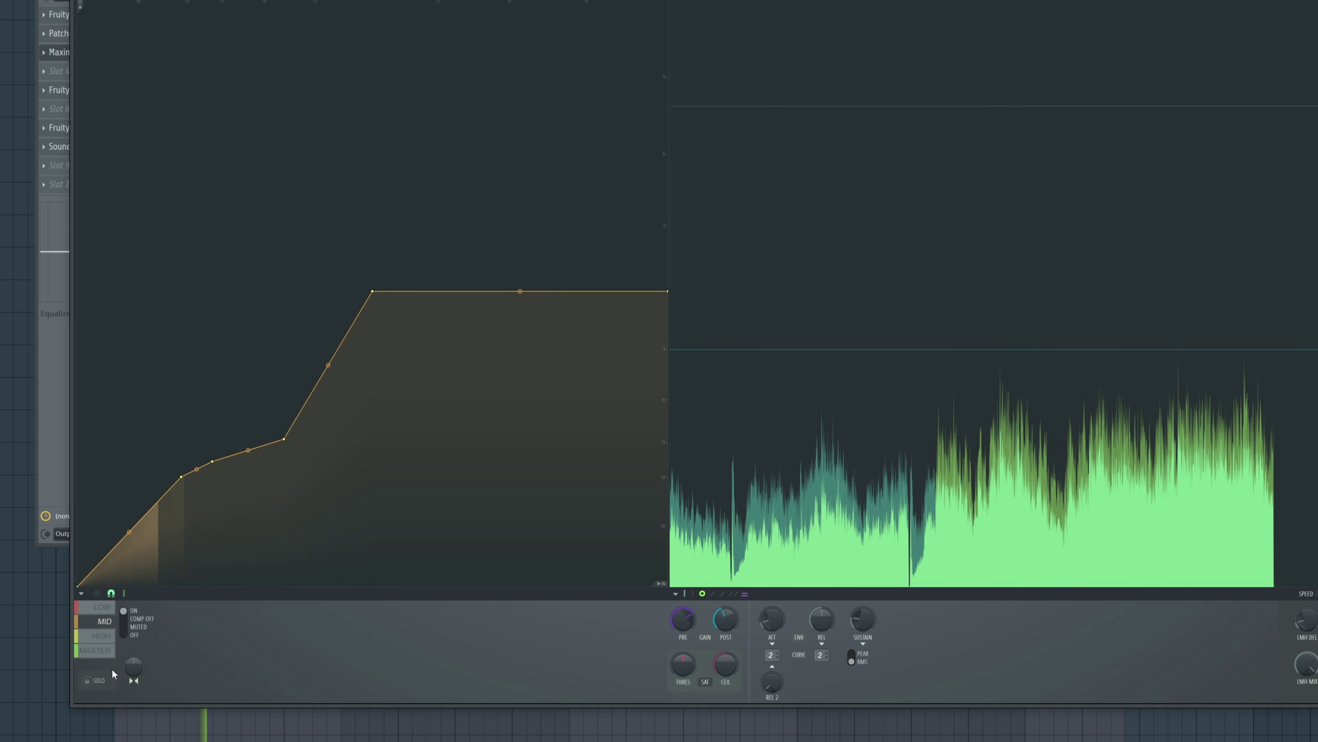
Step: Review the curves and recorded signals of the HIGH, MID, LOW and MASTER bands in Maximus
{"action": "left_click", "coordinate": [108, 639]}
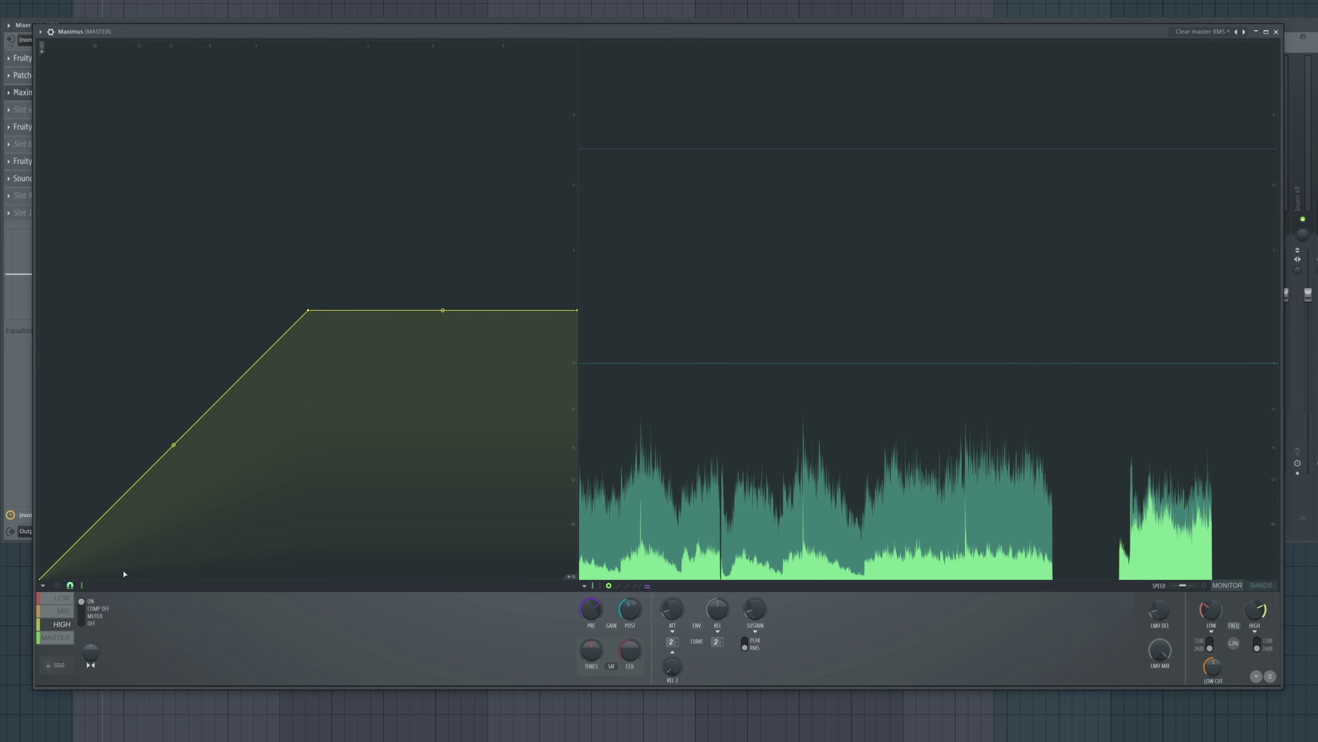
{"action": "left_click", "coordinate": [60, 608]}
{"action": "left_click", "coordinate": [62, 624]}
{"action": "left_click", "coordinate": [61, 598]}
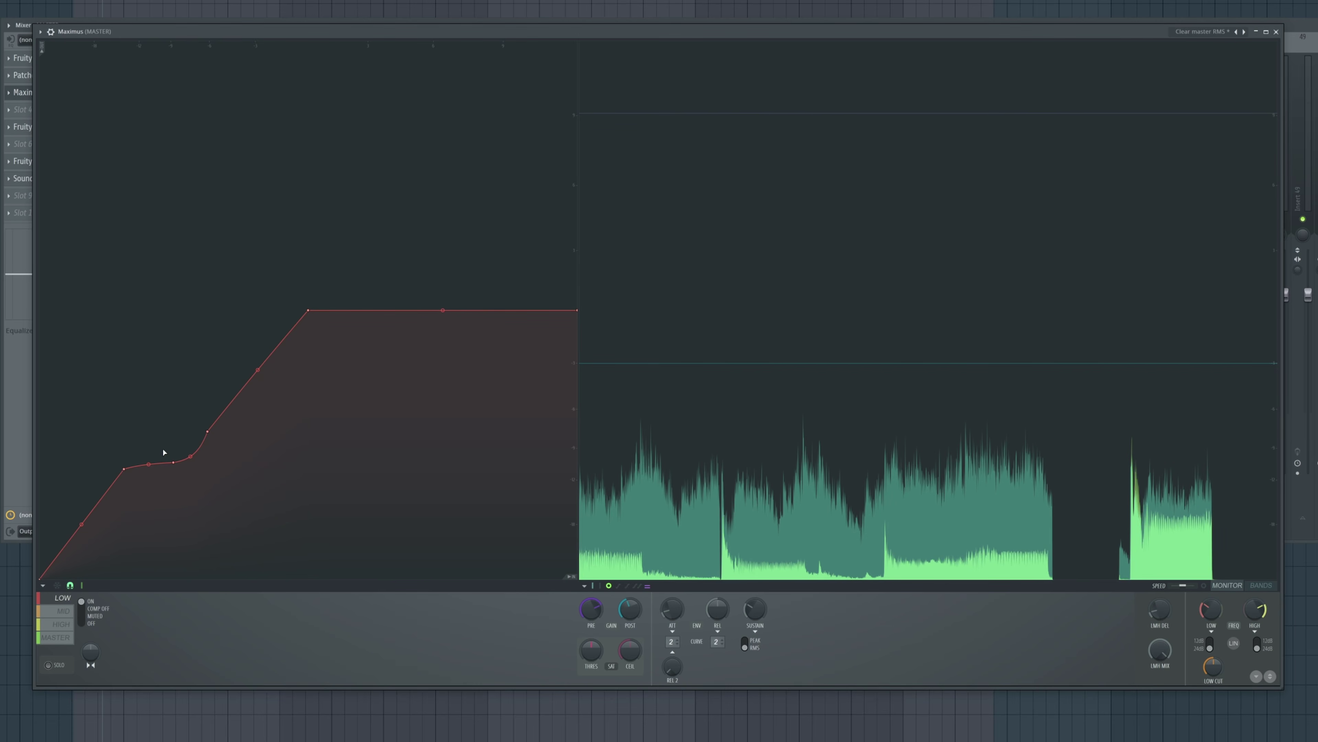
{"action": "left_click", "coordinate": [72, 624]}
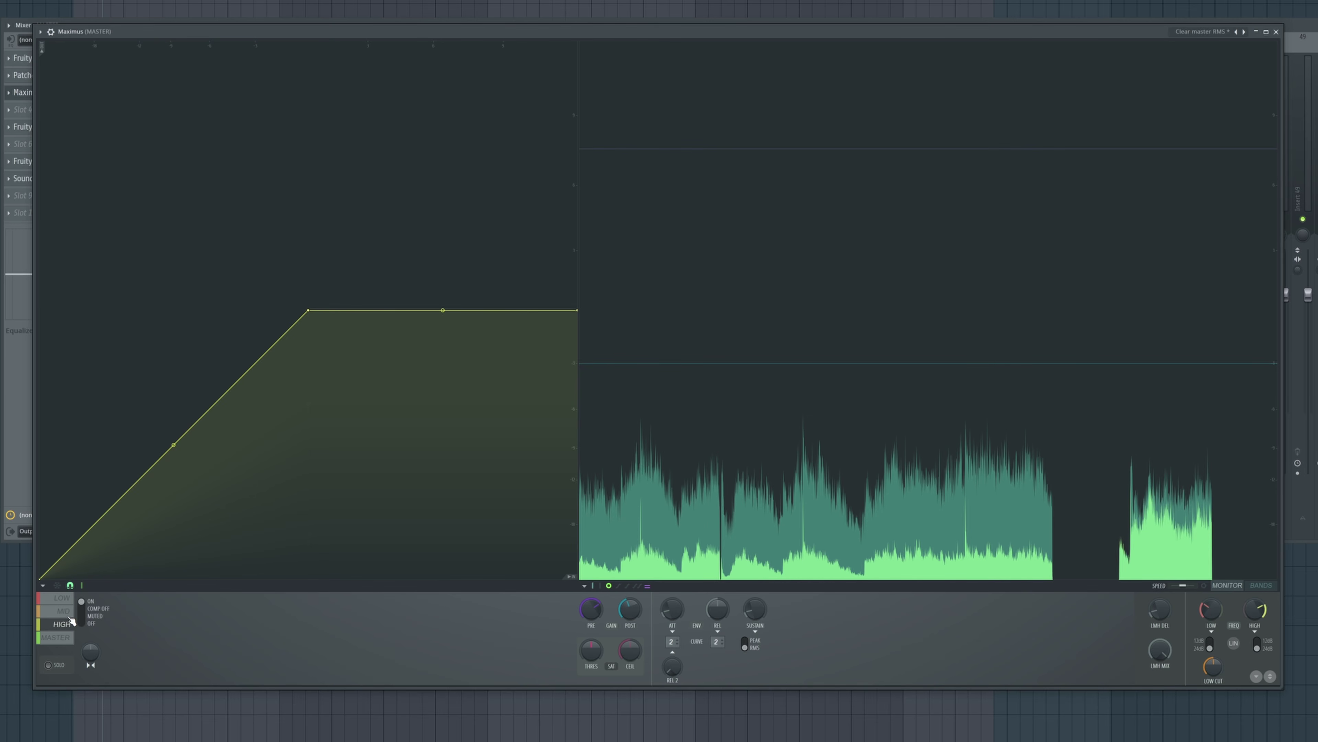
{"action": "left_click", "coordinate": [57, 637]}
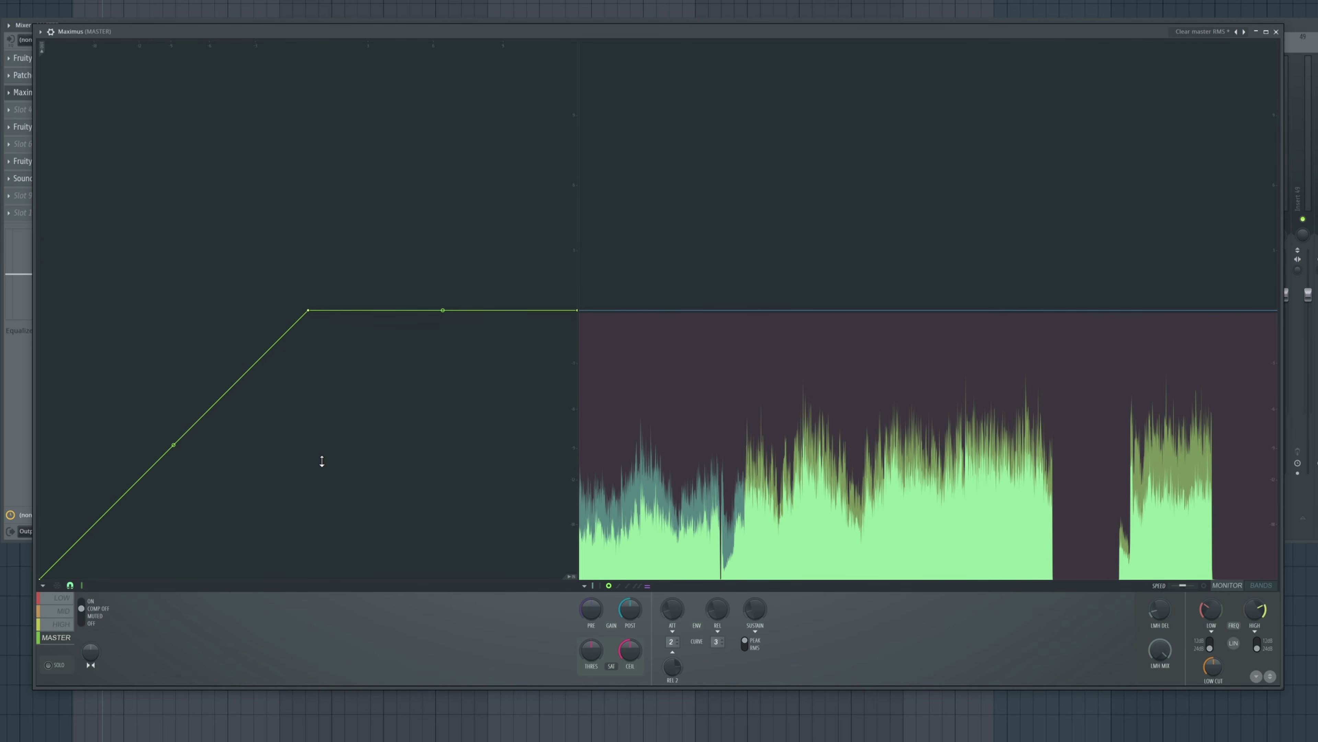
Step: Solo the HIGH band in Maximus, add two points low on its rising slope, and spread them apart with a slight dip between them
{"action": "left_click", "coordinate": [65, 624]}
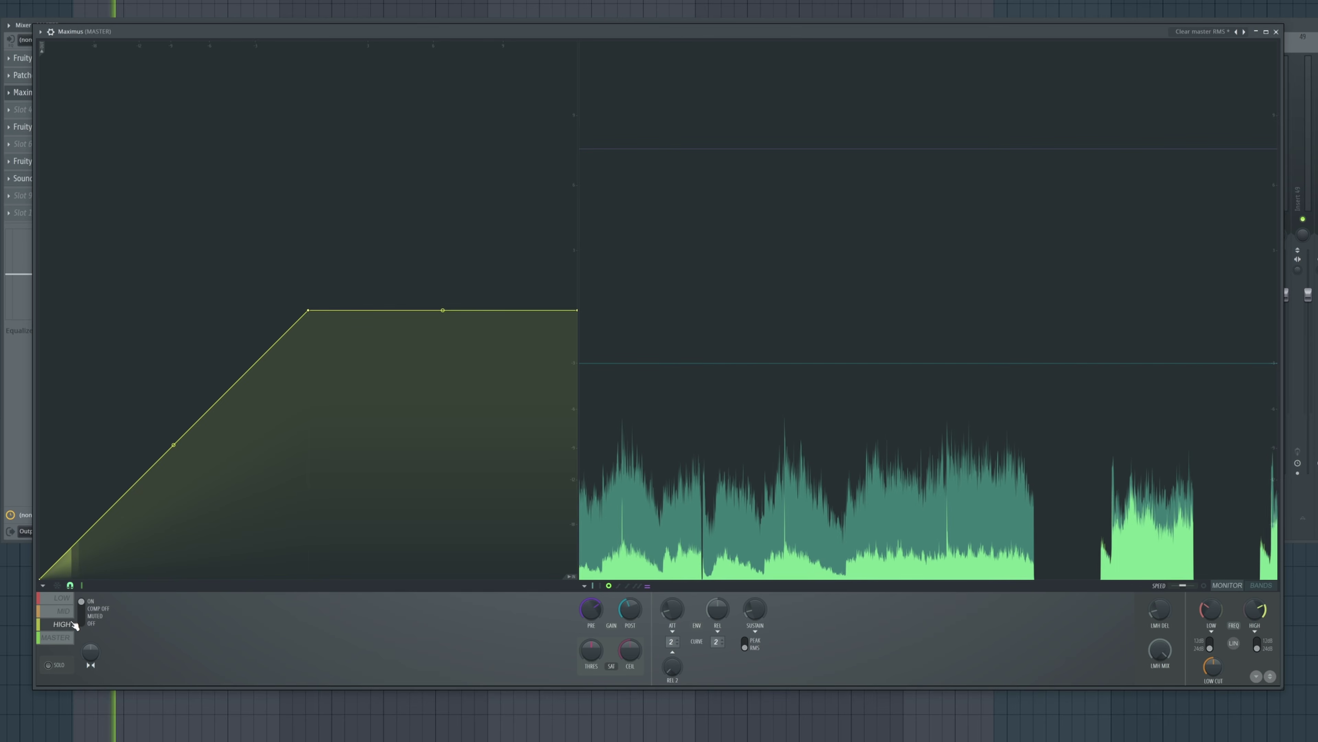
{"action": "left_click", "coordinate": [49, 665]}
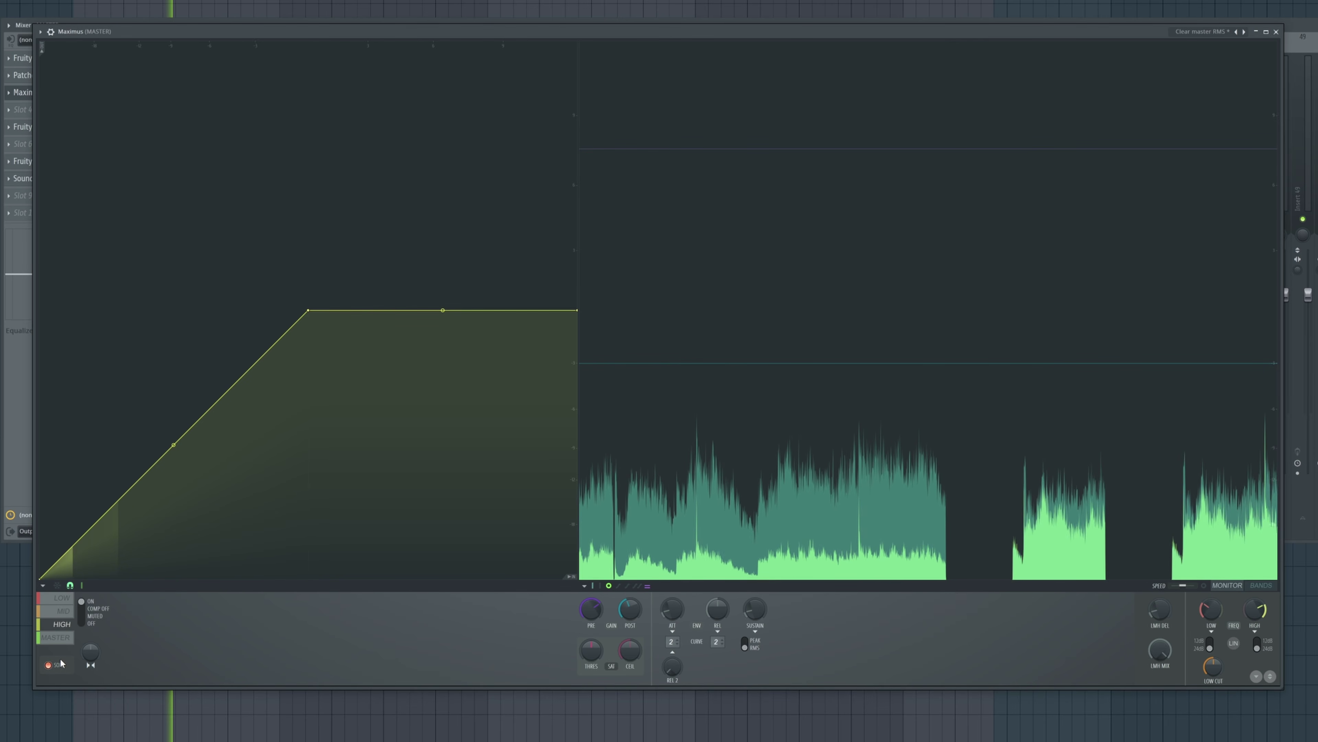
{"action": "right_click", "coordinate": [93, 526]}
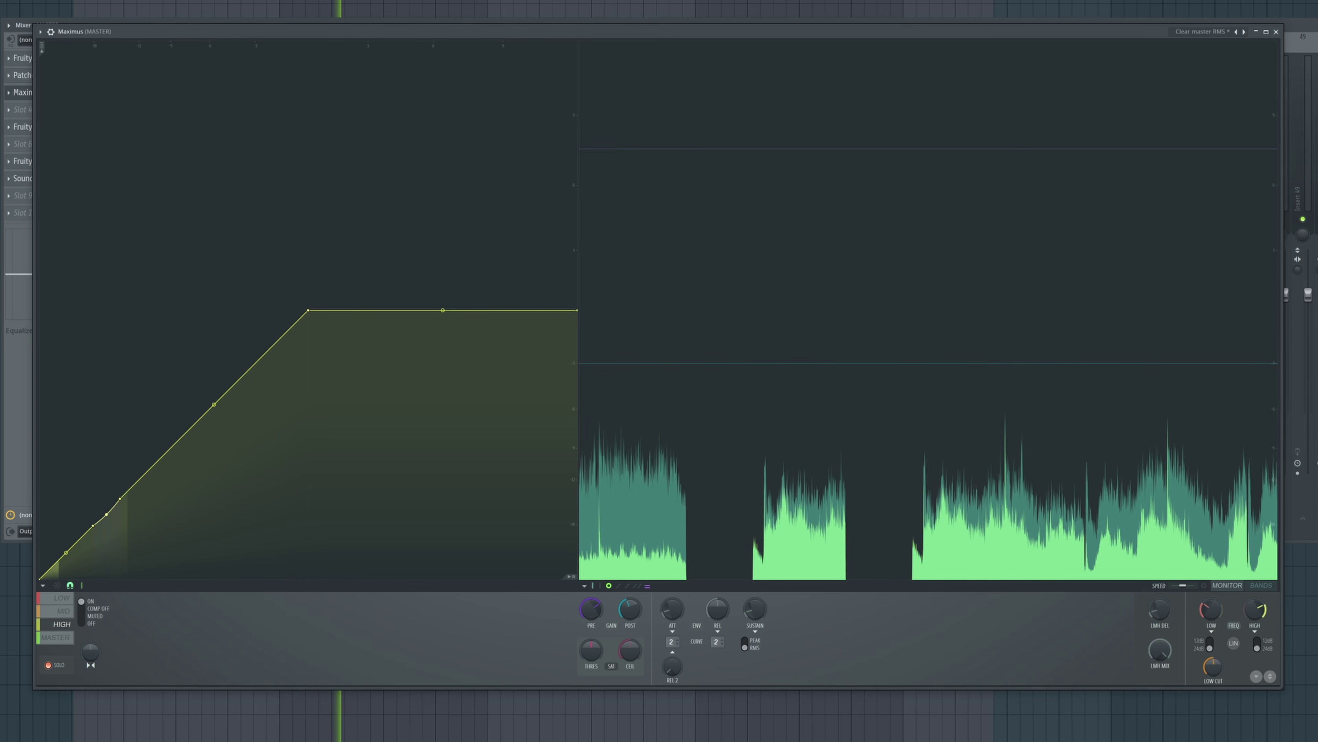
{"action": "left_click_drag", "start_coordinate": [107, 514], "coordinate": [148, 471]}
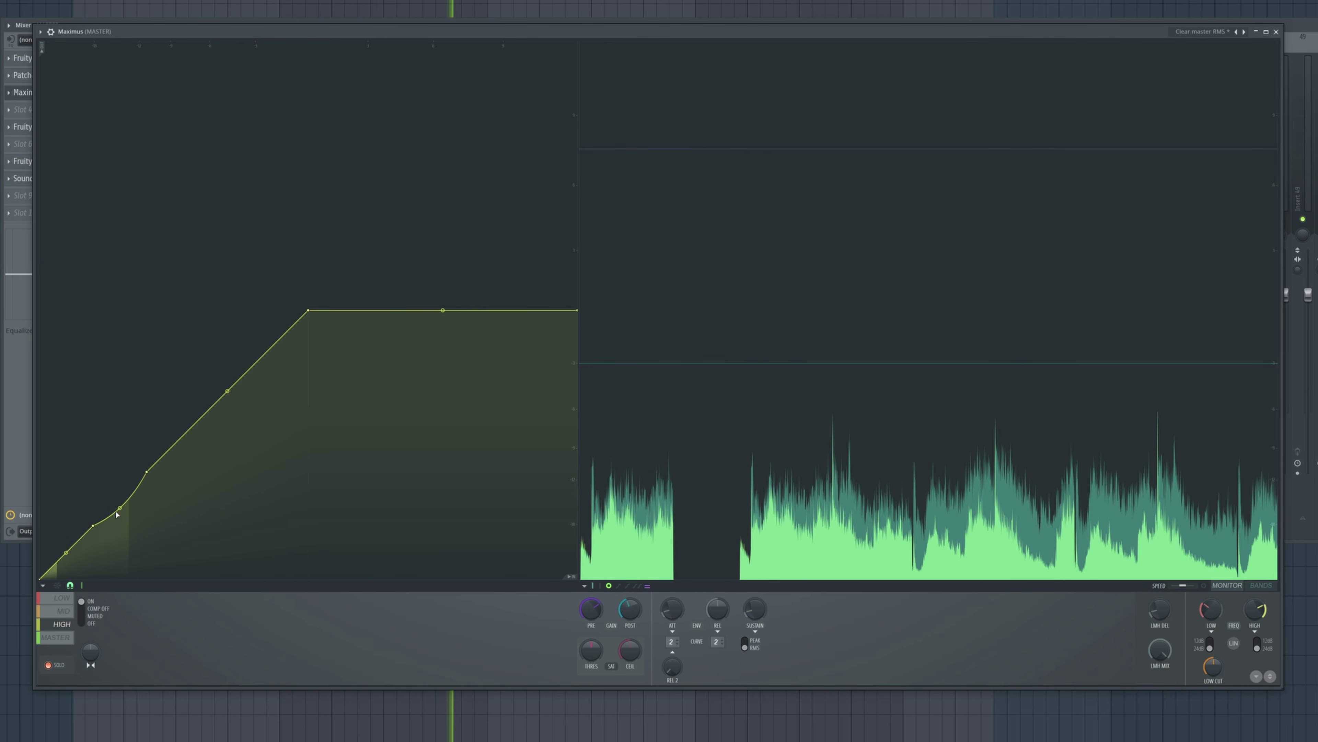
{"action": "left_click_drag", "start_coordinate": [117, 514], "coordinate": [117, 511]}
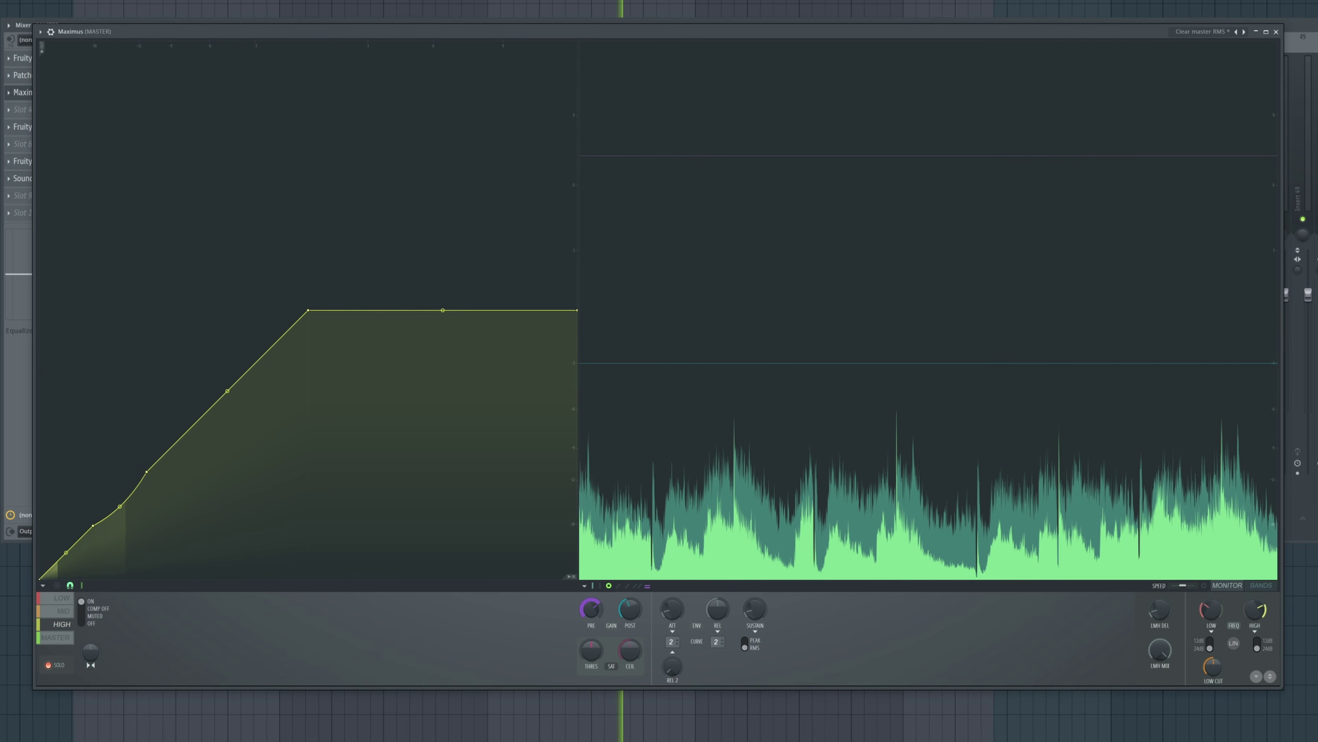
Step: Compare the HIGH band with COMP OFF and ON, ease the dip in its curve slightly, and turn the solo off
{"action": "left_click", "coordinate": [88, 613]}
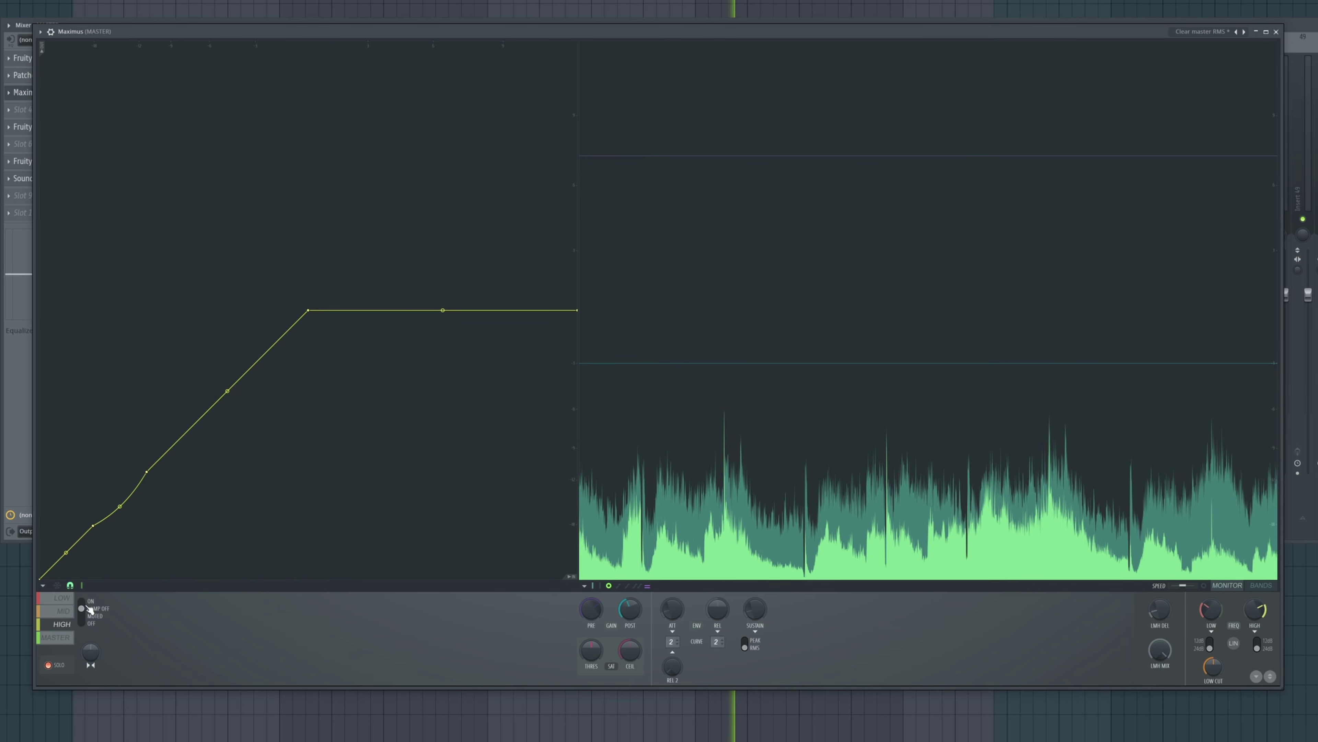
{"action": "left_click", "coordinate": [91, 611]}
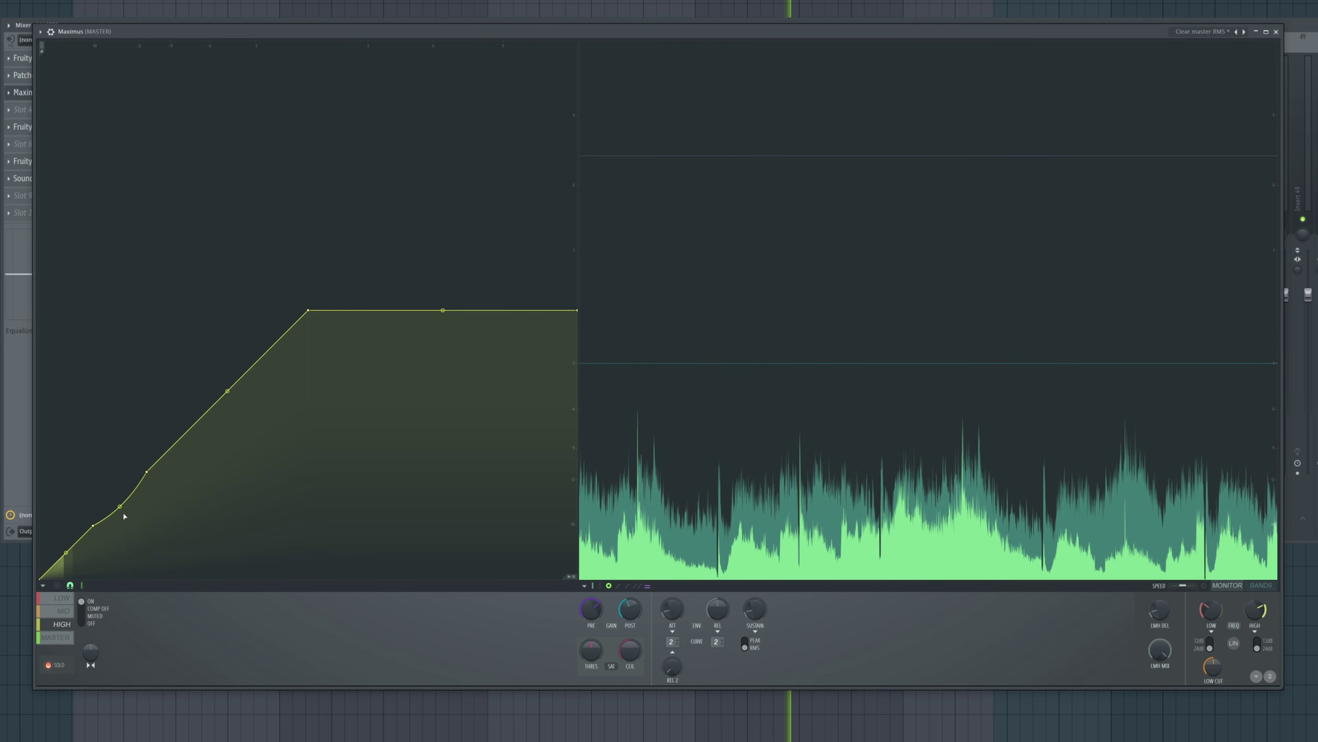
{"action": "left_click_drag", "start_coordinate": [125, 516], "coordinate": [125, 513]}
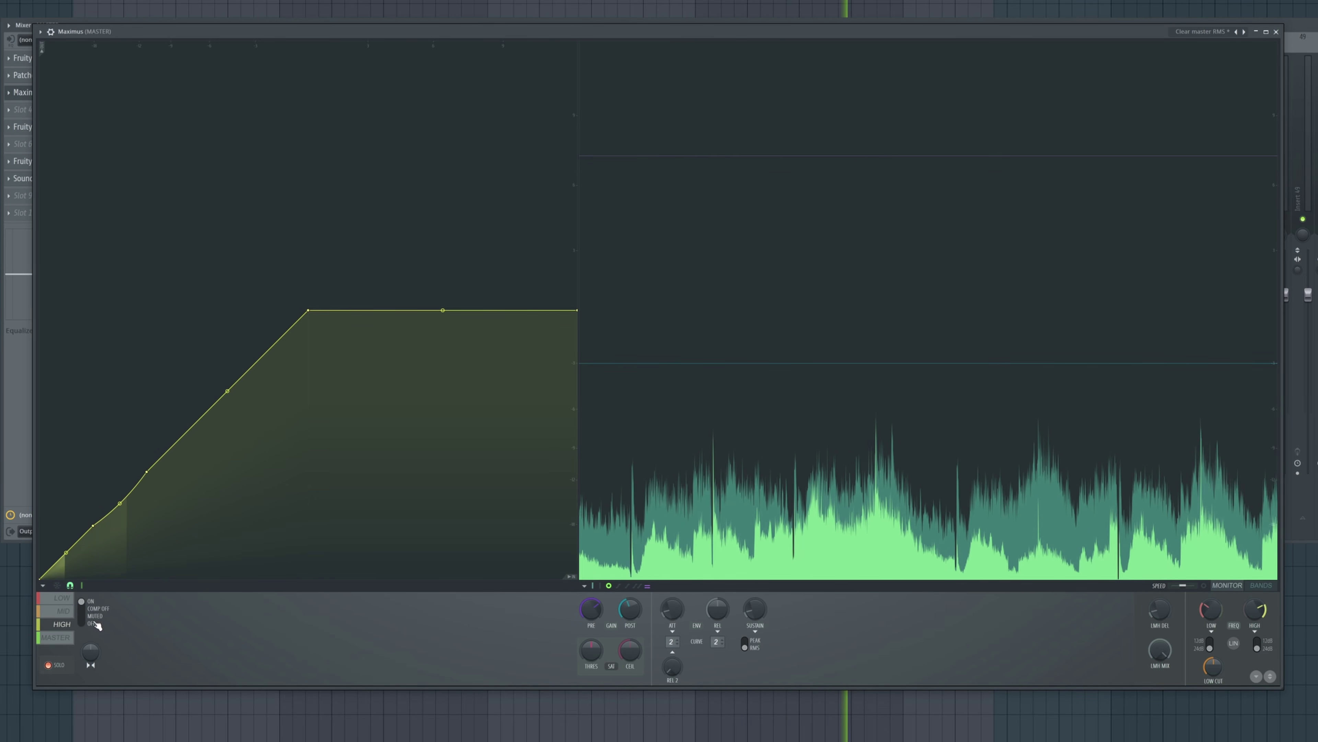
{"action": "left_click", "coordinate": [50, 665]}
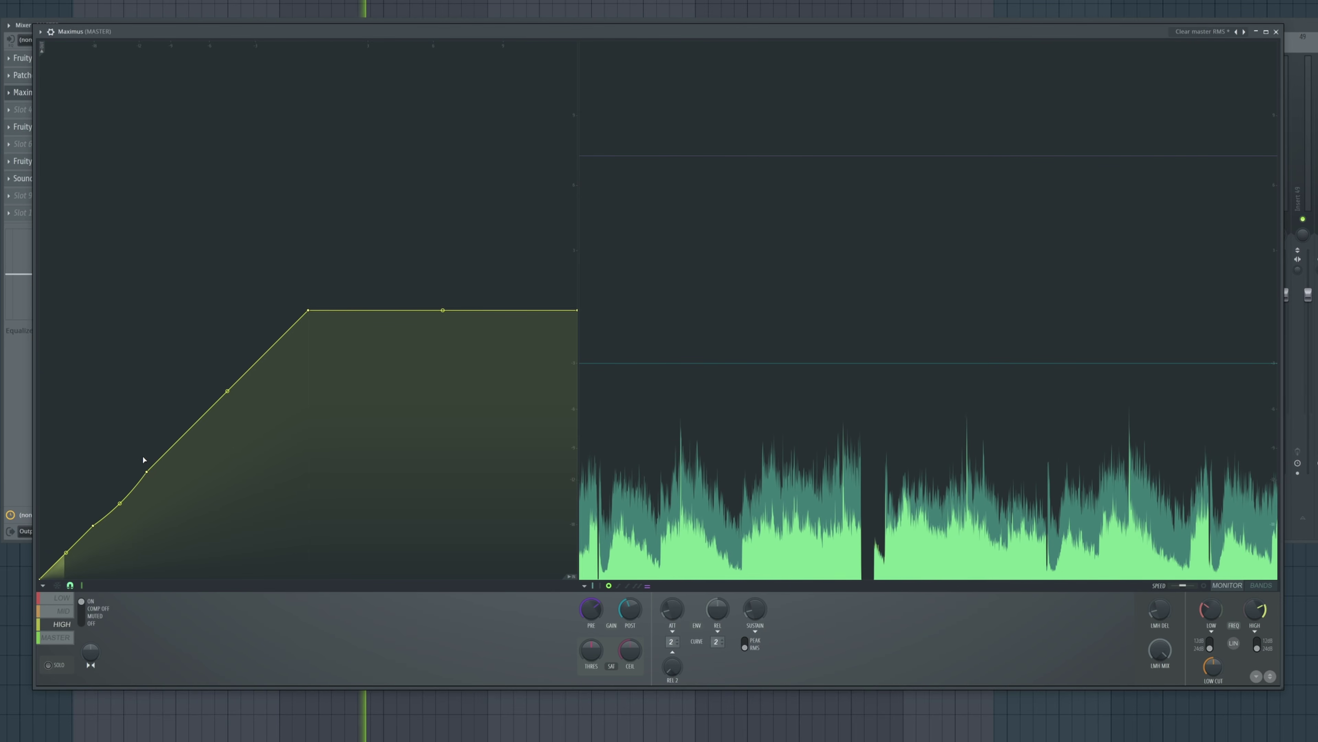
Step: Listen to the LOW band's compression in solo and turn the solo off again
{"action": "left_click", "coordinate": [65, 601]}
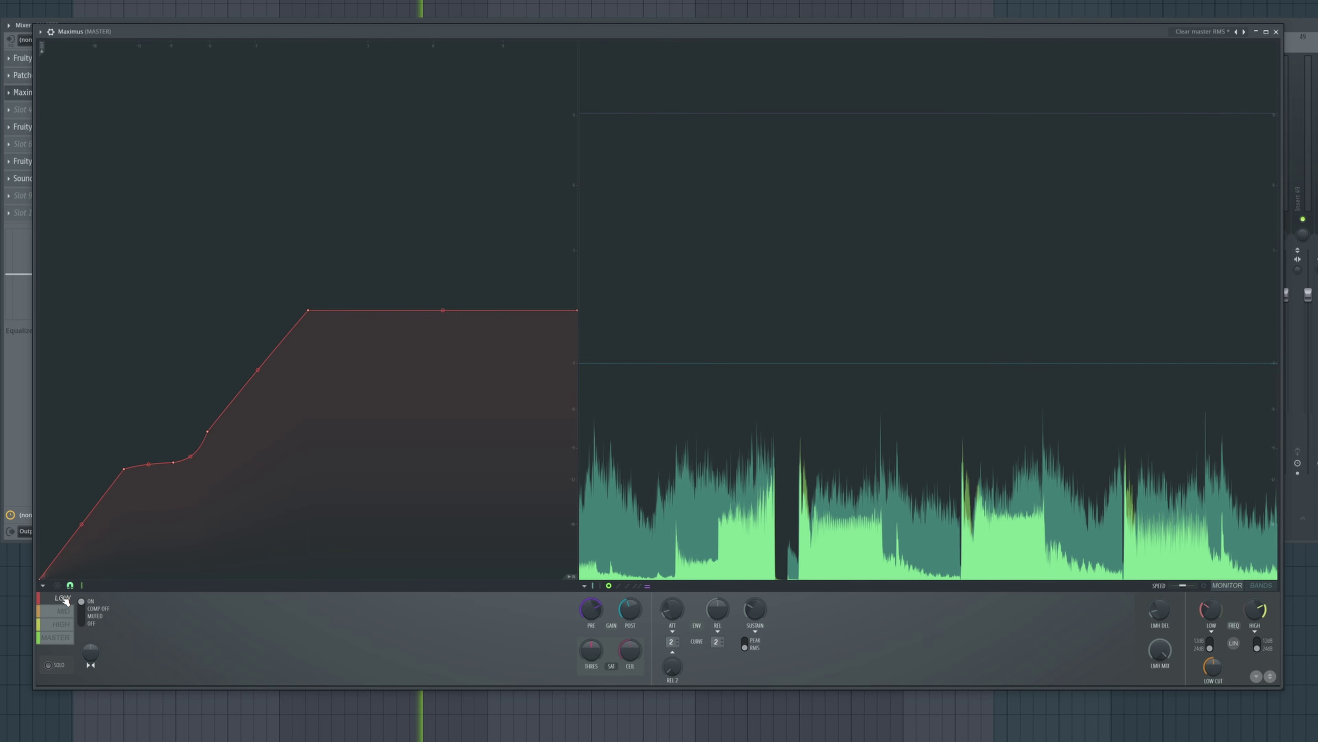
{"action": "left_click", "coordinate": [63, 668]}
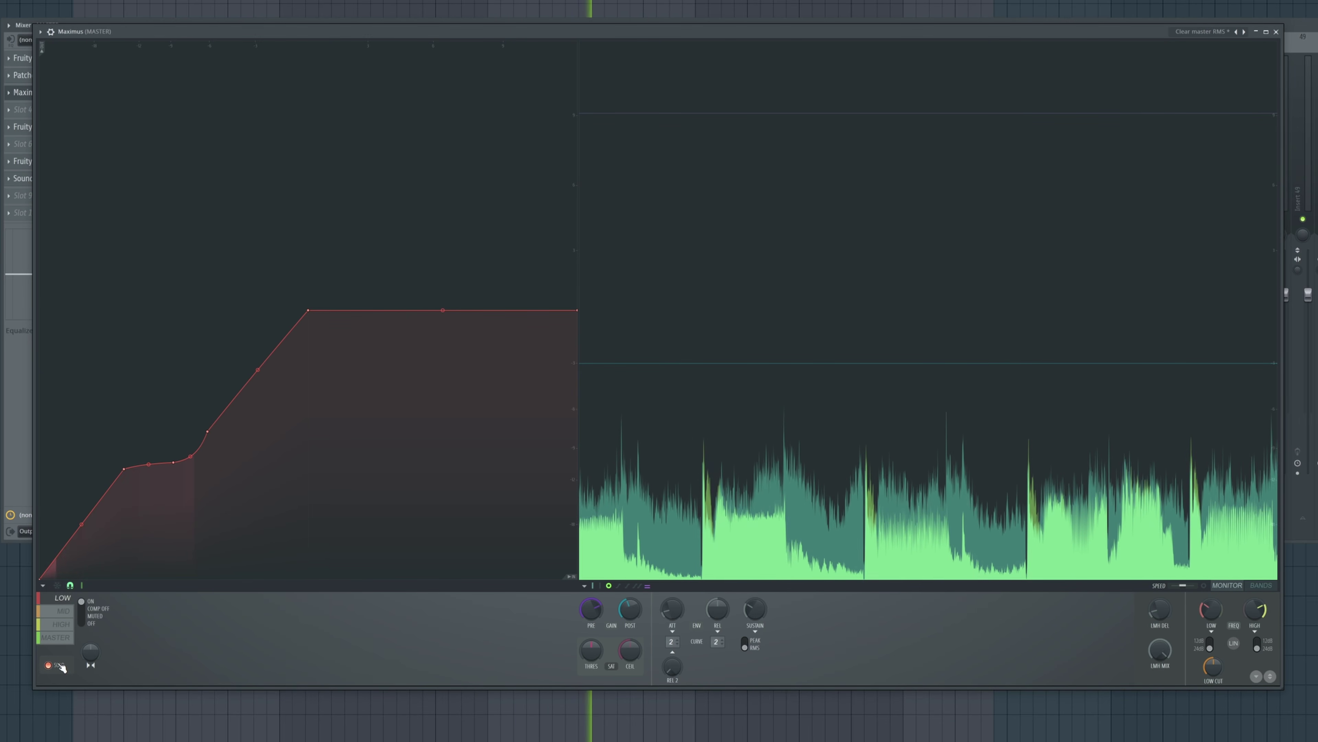
{"action": "left_click", "coordinate": [63, 669]}
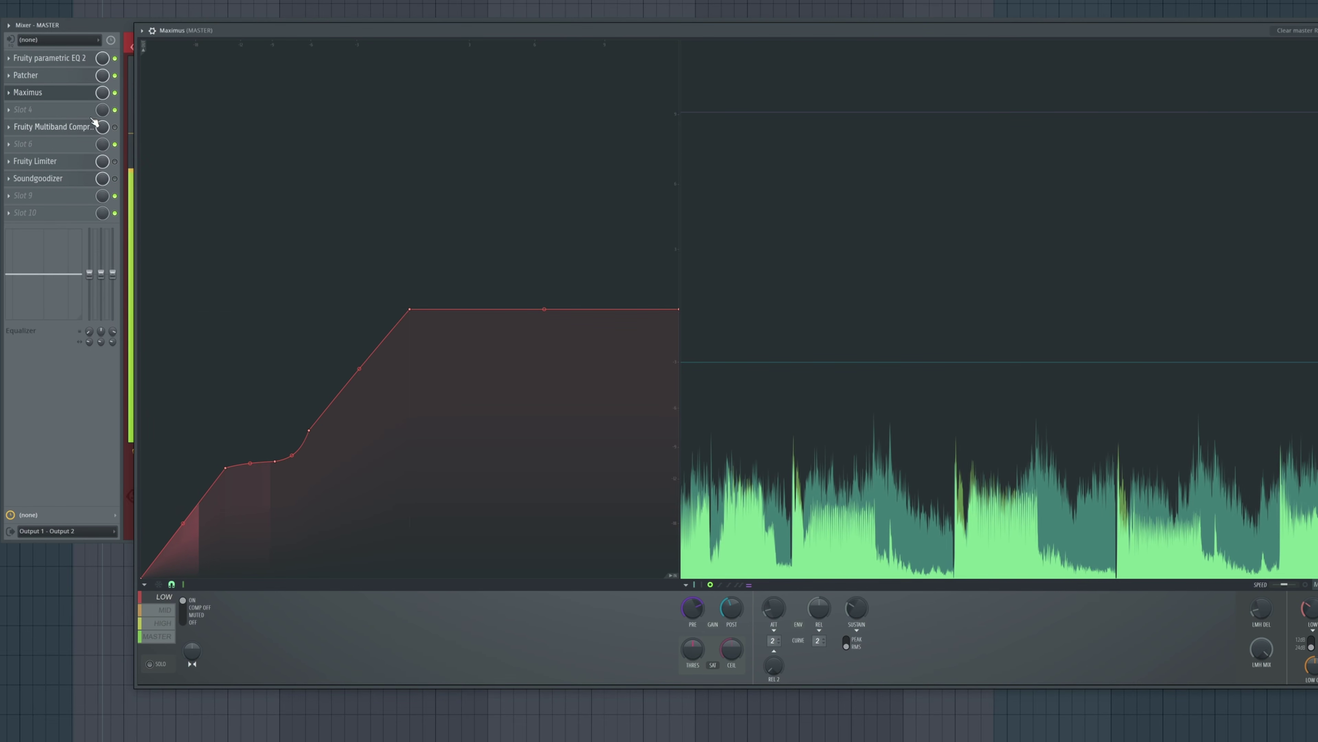
Step: Compare the song with Maximus bypassed and with Fruity parametric EQ 2, Patcher and Maximus all bypassed, ending with all three enabled
{"action": "left_click", "coordinate": [115, 92]}
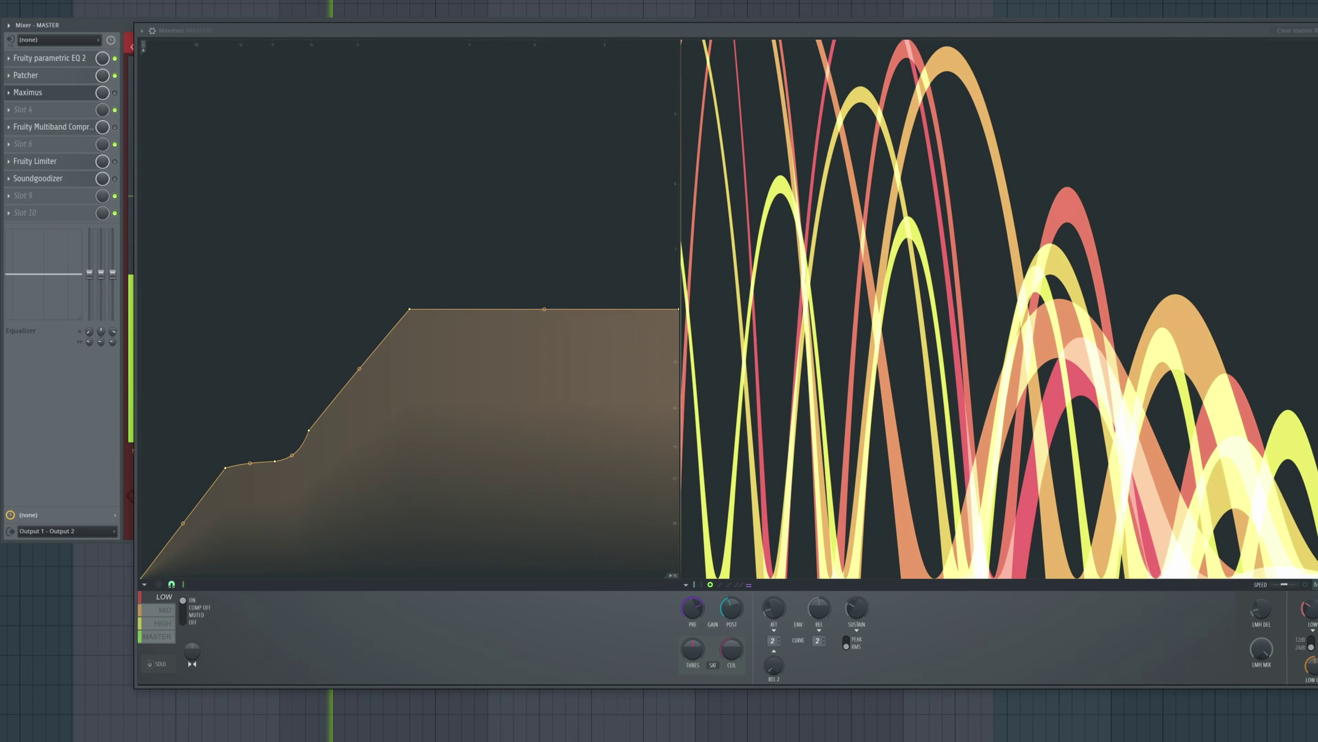
{"action": "left_click", "coordinate": [116, 92]}
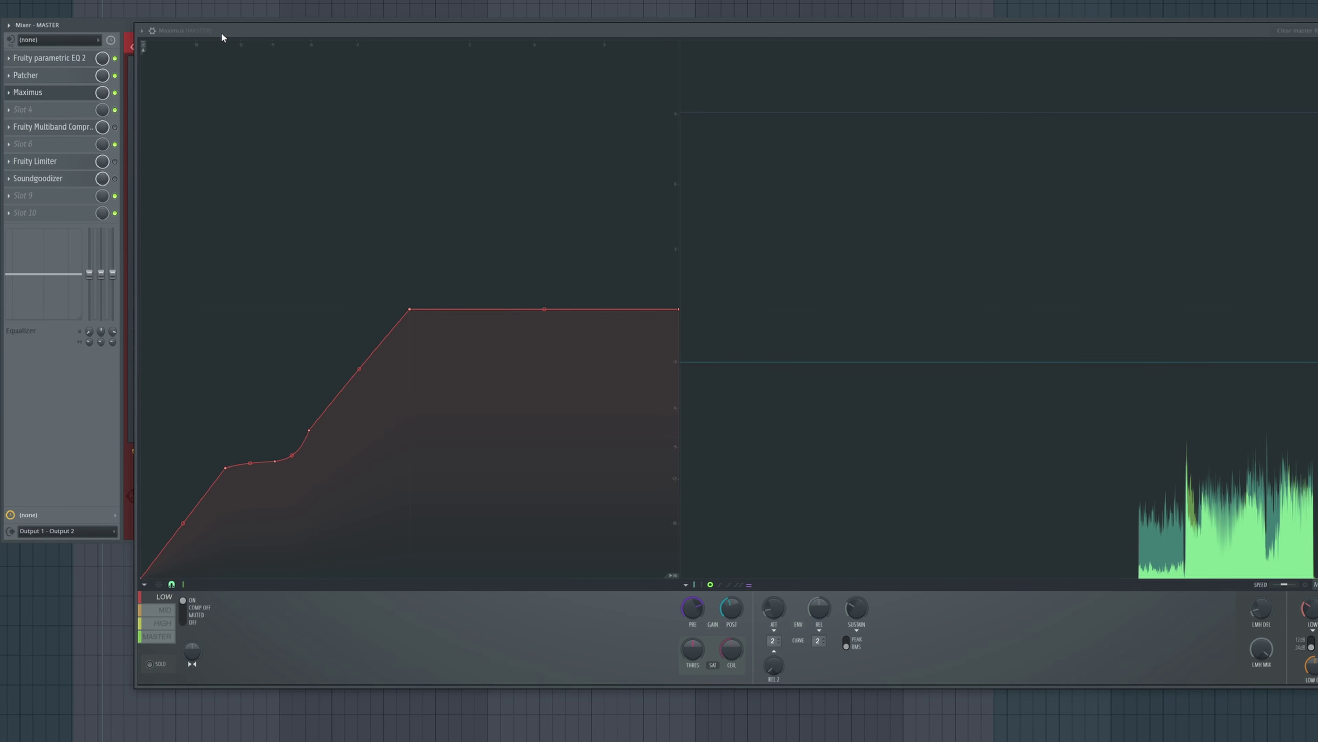
{"action": "left_click_drag", "start_coordinate": [222, 37], "coordinate": [276, 46]}
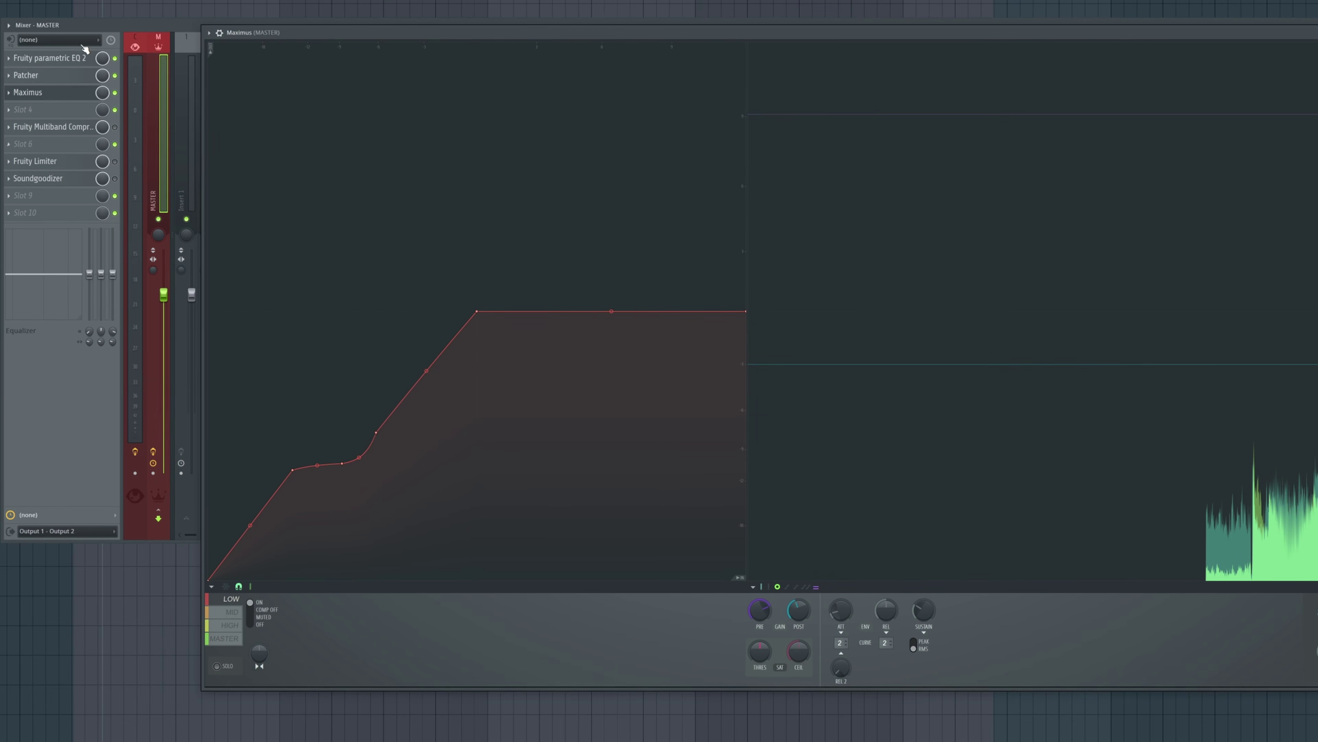
{"action": "left_click", "coordinate": [116, 92]}
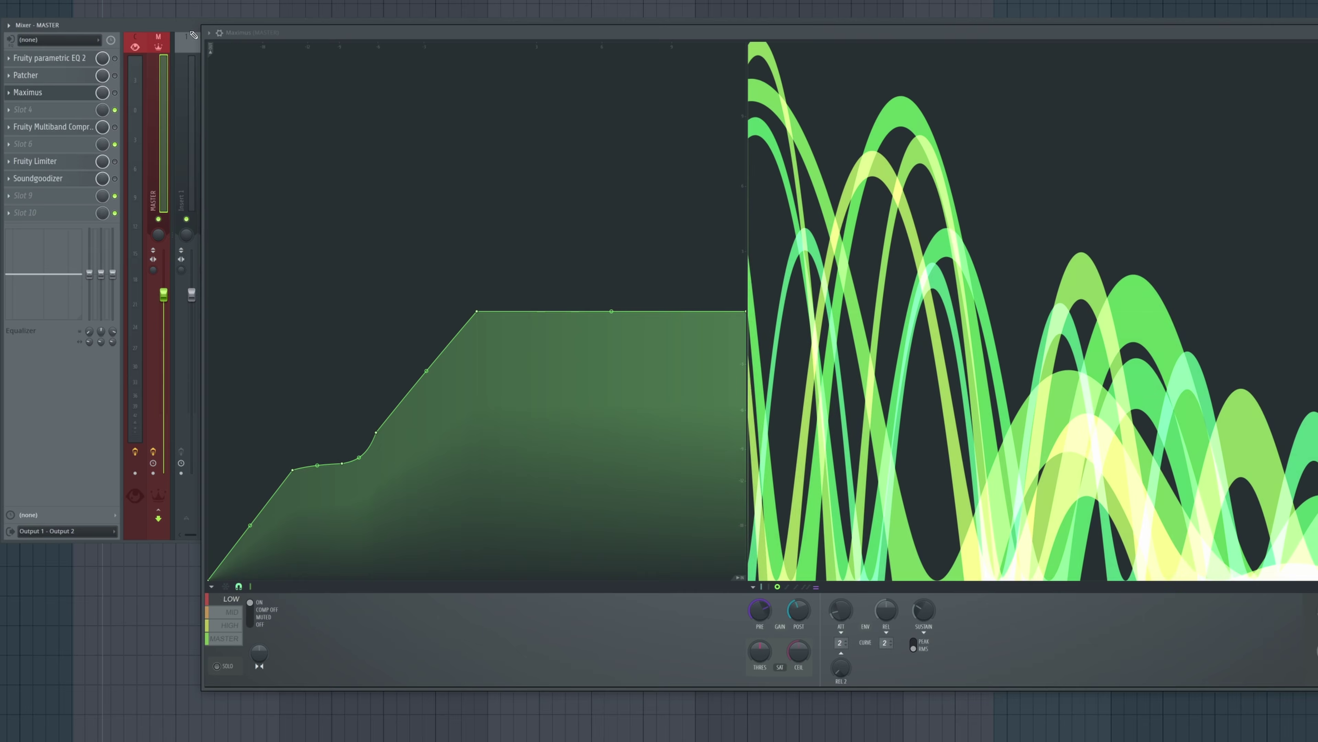
{"action": "left_click", "coordinate": [115, 92]}
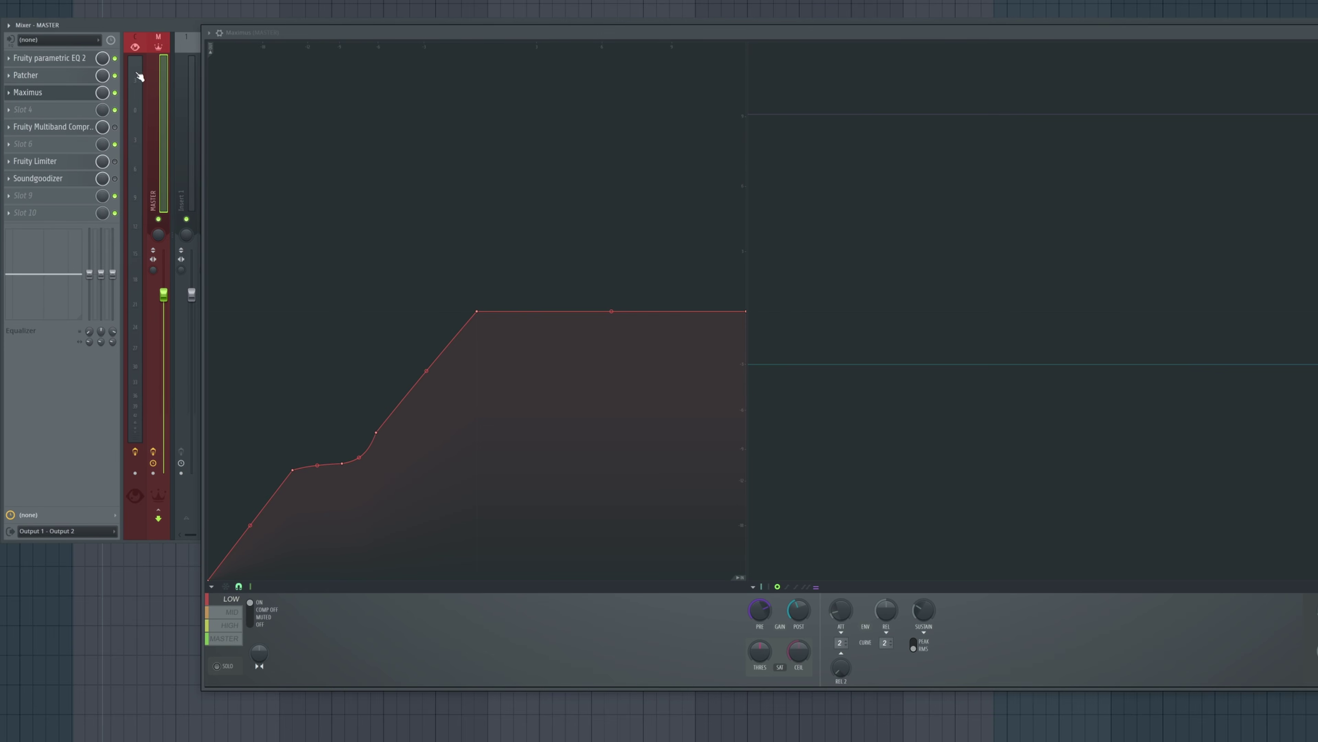
Step: Close the Maximus window, and reposition the mixer below the song waveform at a reduced height
{"action": "left_click_drag", "start_coordinate": [249, 32], "coordinate": [161, 0]}
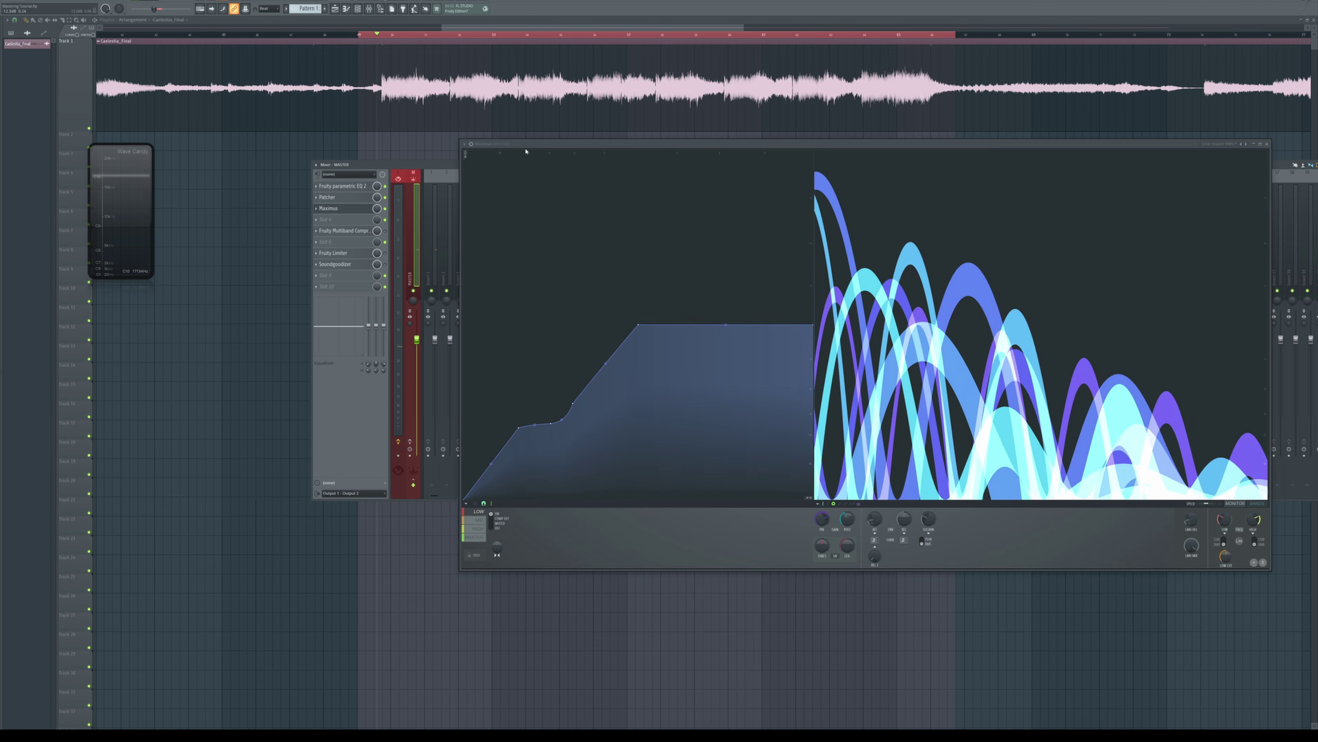
{"action": "left_click_drag", "start_coordinate": [525, 148], "coordinate": [476, 347]}
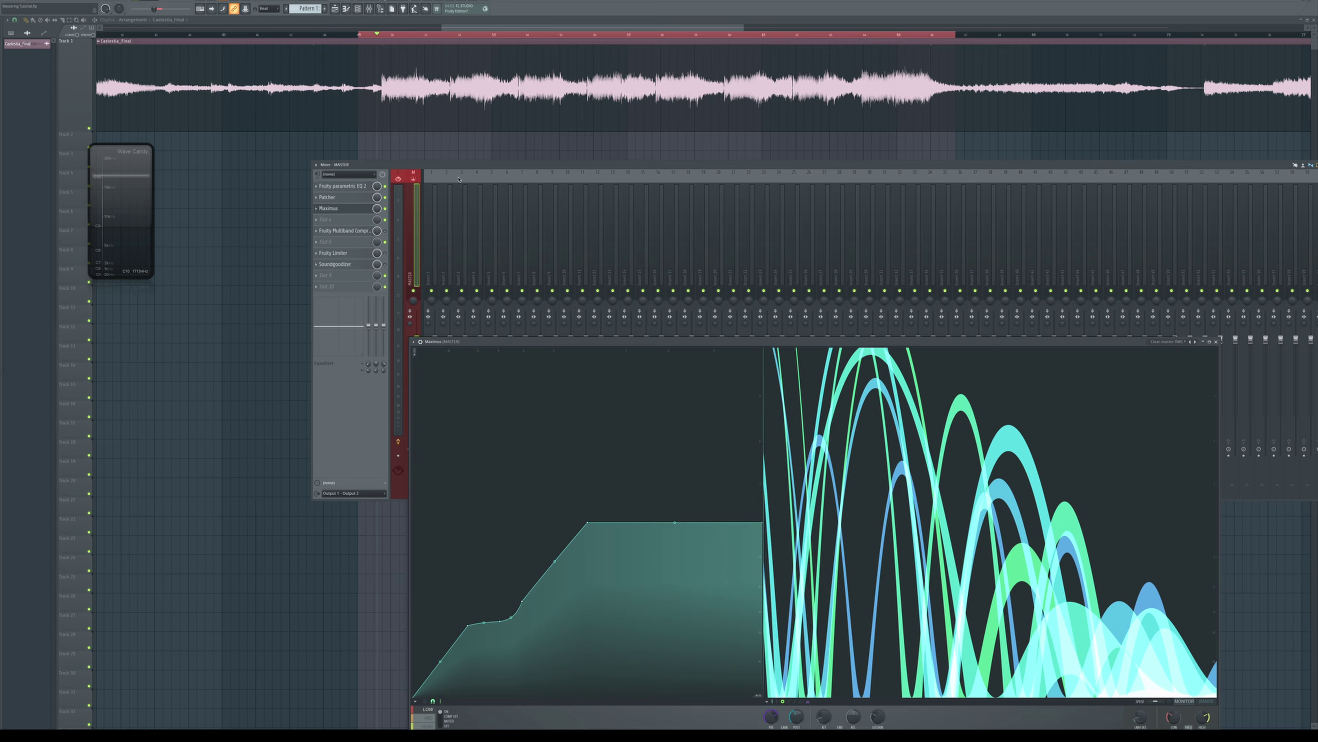
{"action": "left_click_drag", "start_coordinate": [459, 167], "coordinate": [391, 174]}
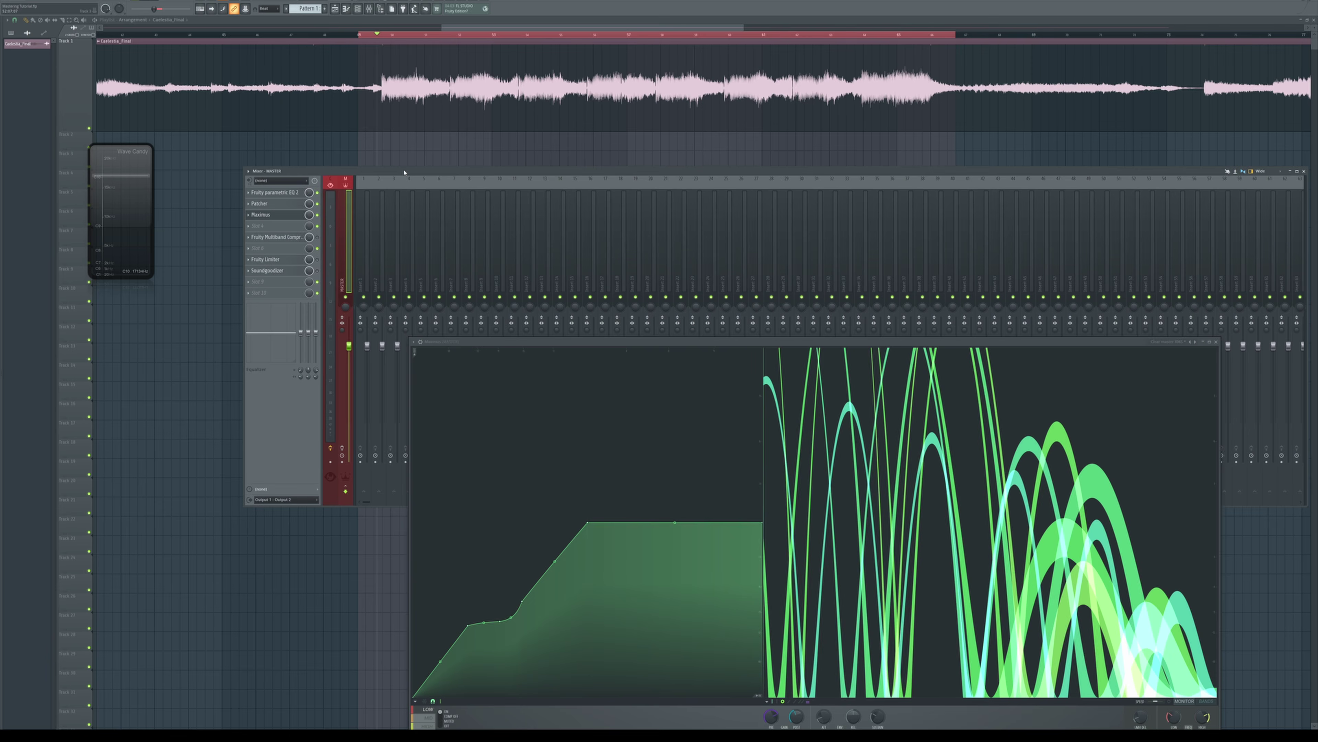
{"action": "left_click_drag", "start_coordinate": [517, 342], "coordinate": [485, 244]}
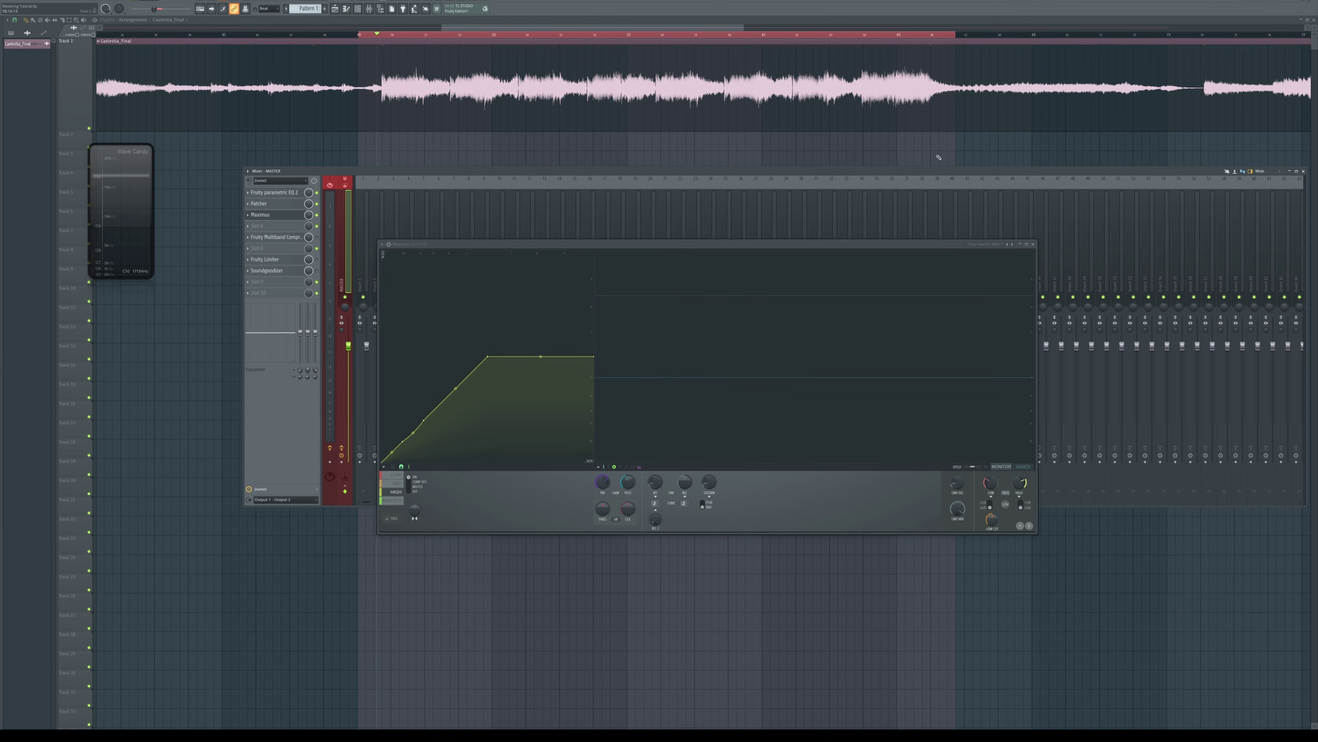
{"action": "left_click", "coordinate": [1035, 244]}
{"action": "left_click_drag", "start_coordinate": [390, 178], "coordinate": [405, 240]}
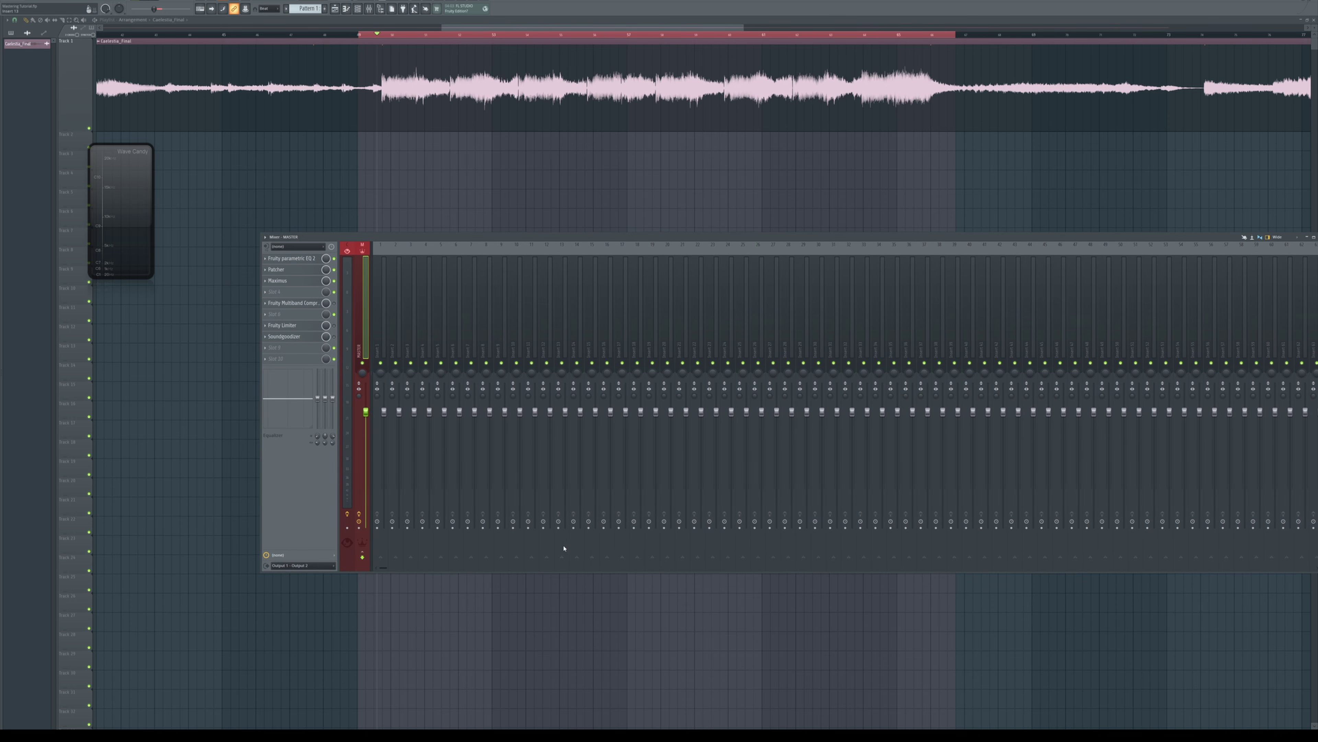
{"action": "left_click_drag", "start_coordinate": [568, 573], "coordinate": [545, 493]}
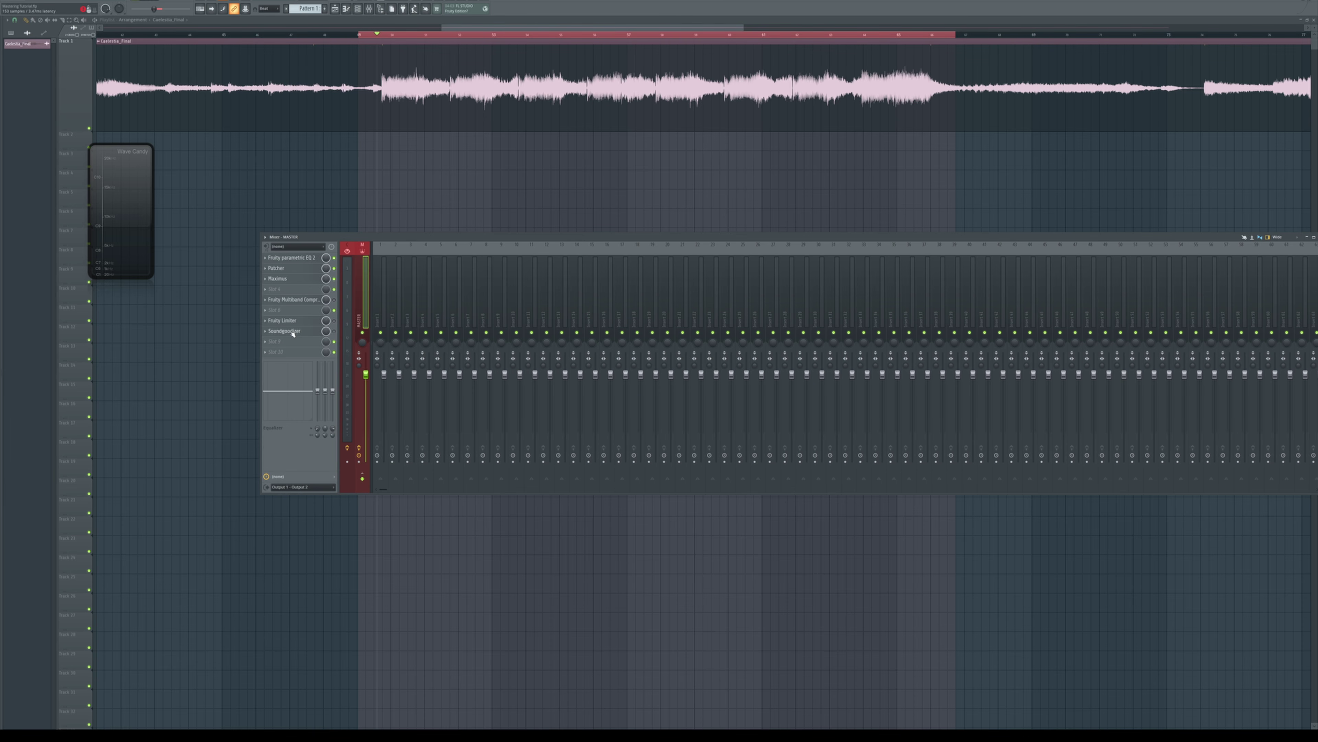
Step: Place Soundgoodizer in slot 4 below Maximus as the only active effect, and open its window above the mixer
{"action": "left_click_drag", "start_coordinate": [294, 332], "coordinate": [295, 291]}
{"action": "left_click", "coordinate": [333, 289], "text": "alt"}
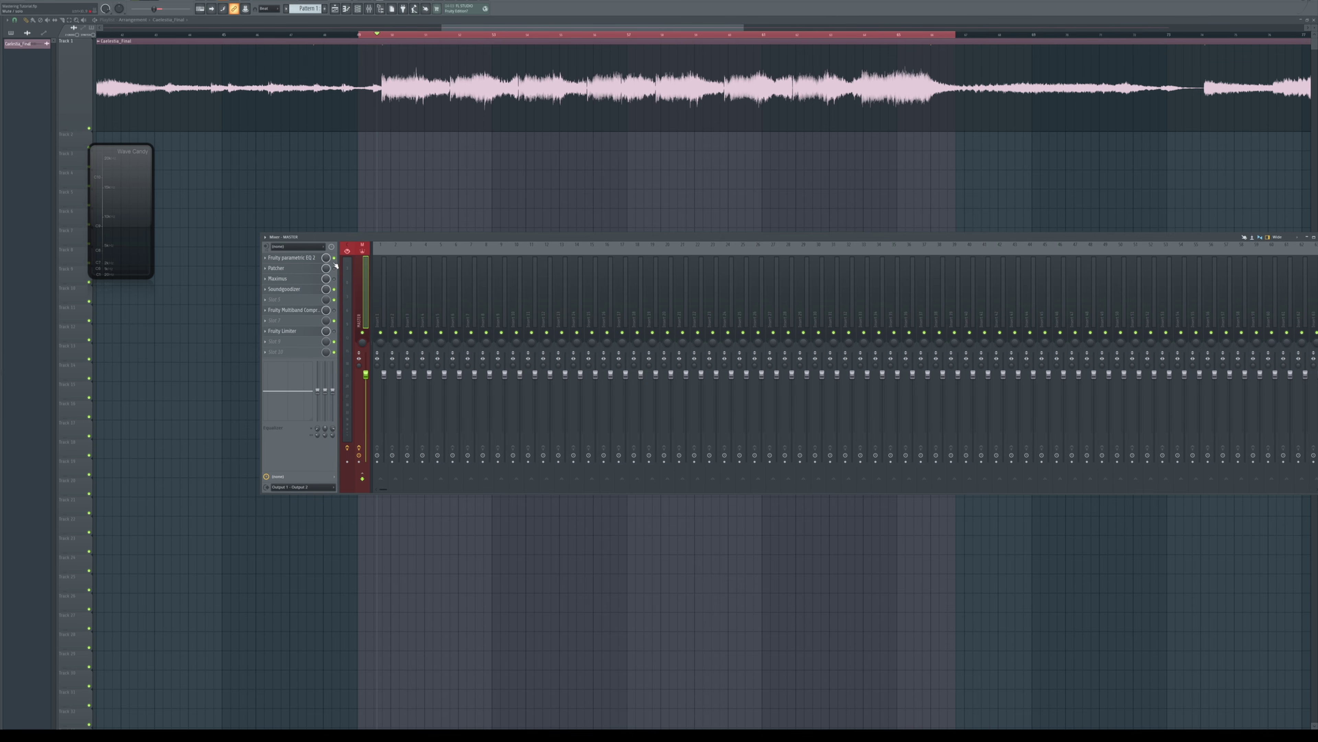
{"action": "left_click", "coordinate": [284, 289]}
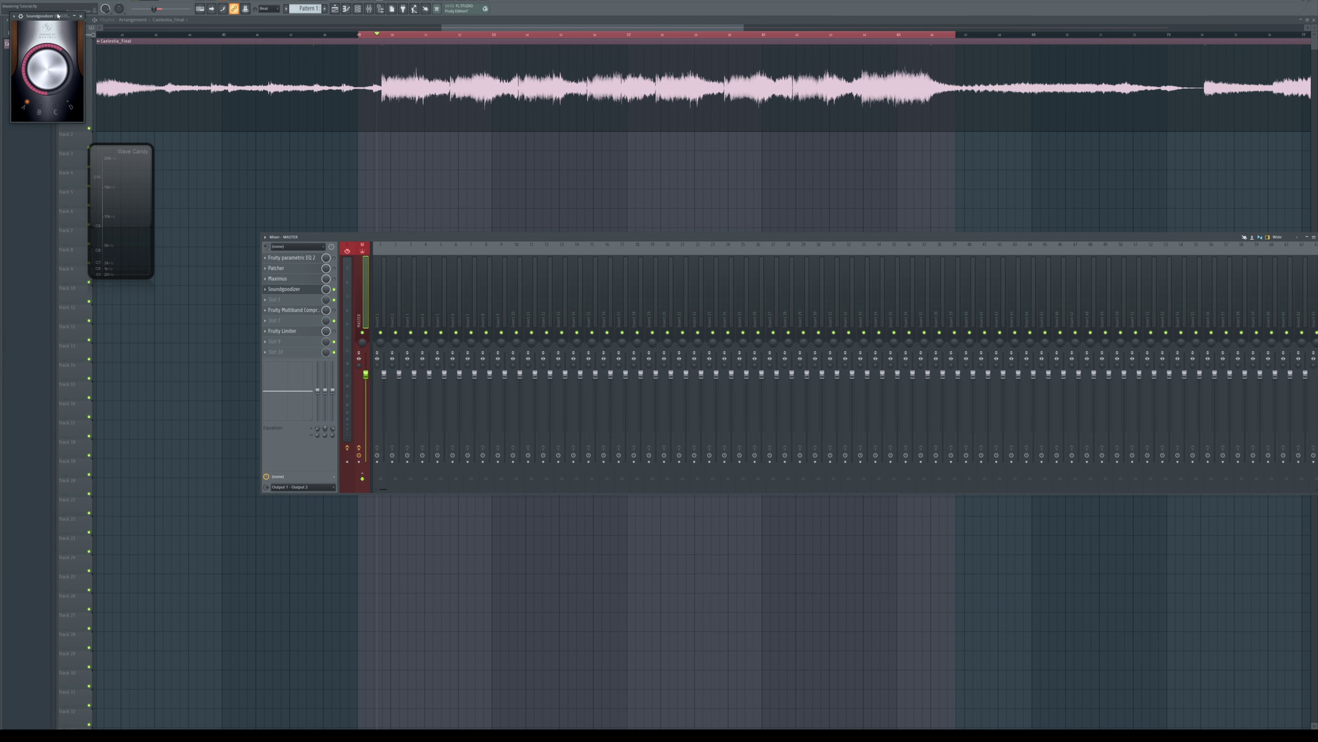
{"action": "left_click_drag", "start_coordinate": [58, 15], "coordinate": [660, 213]}
{"action": "left_click_drag", "start_coordinate": [766, 232], "coordinate": [728, 339]}
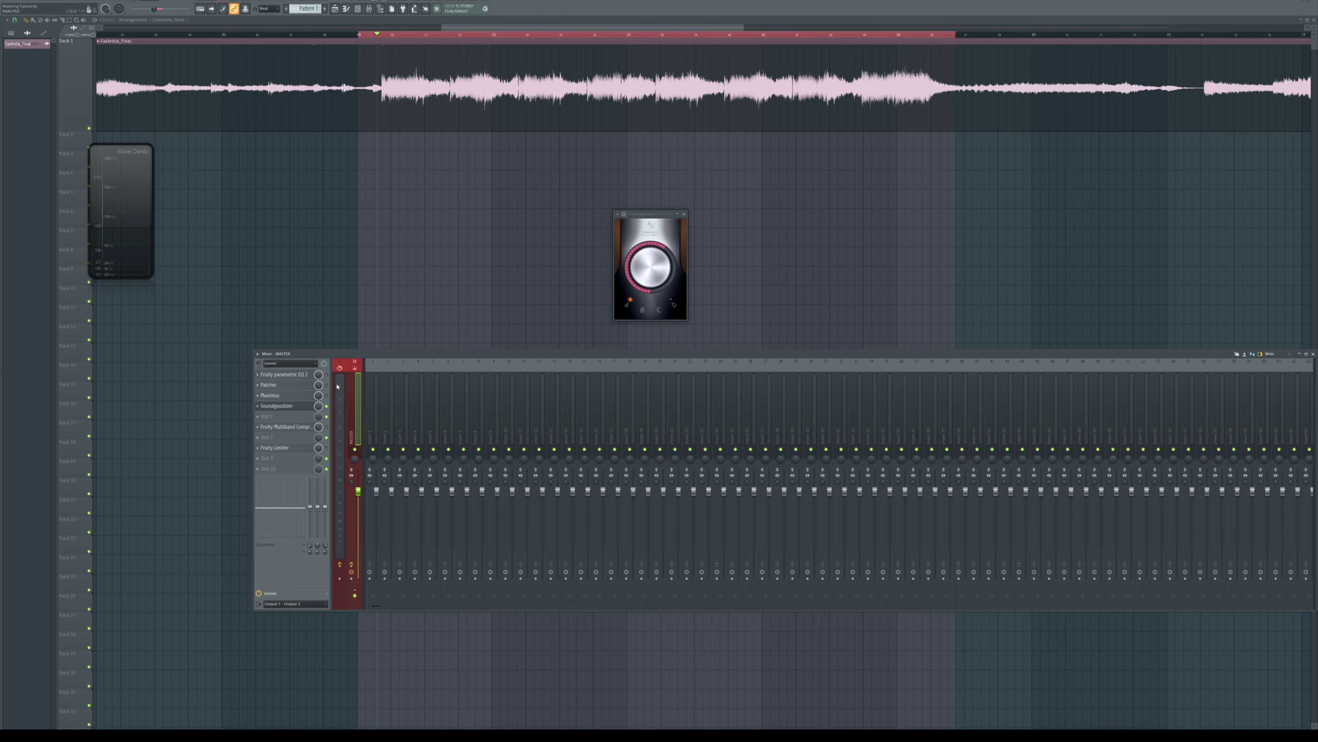
Step: Lower Soundgoodizer's amount and audition its modes B, C and D during playback, returning to mode A
{"action": "left_click_drag", "start_coordinate": [649, 267], "coordinate": [650, 304]}
{"action": "key", "text": "space"}
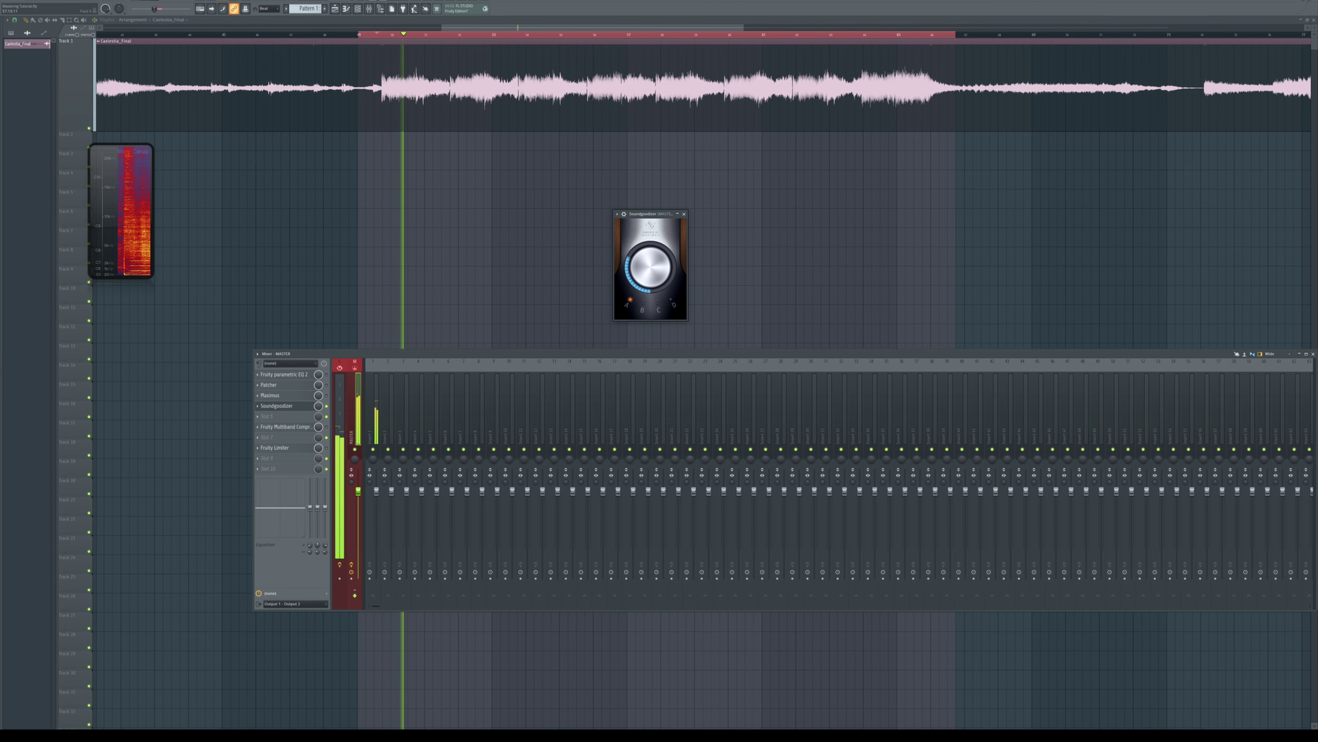
{"action": "left_click", "coordinate": [644, 305]}
{"action": "left_click", "coordinate": [658, 305]}
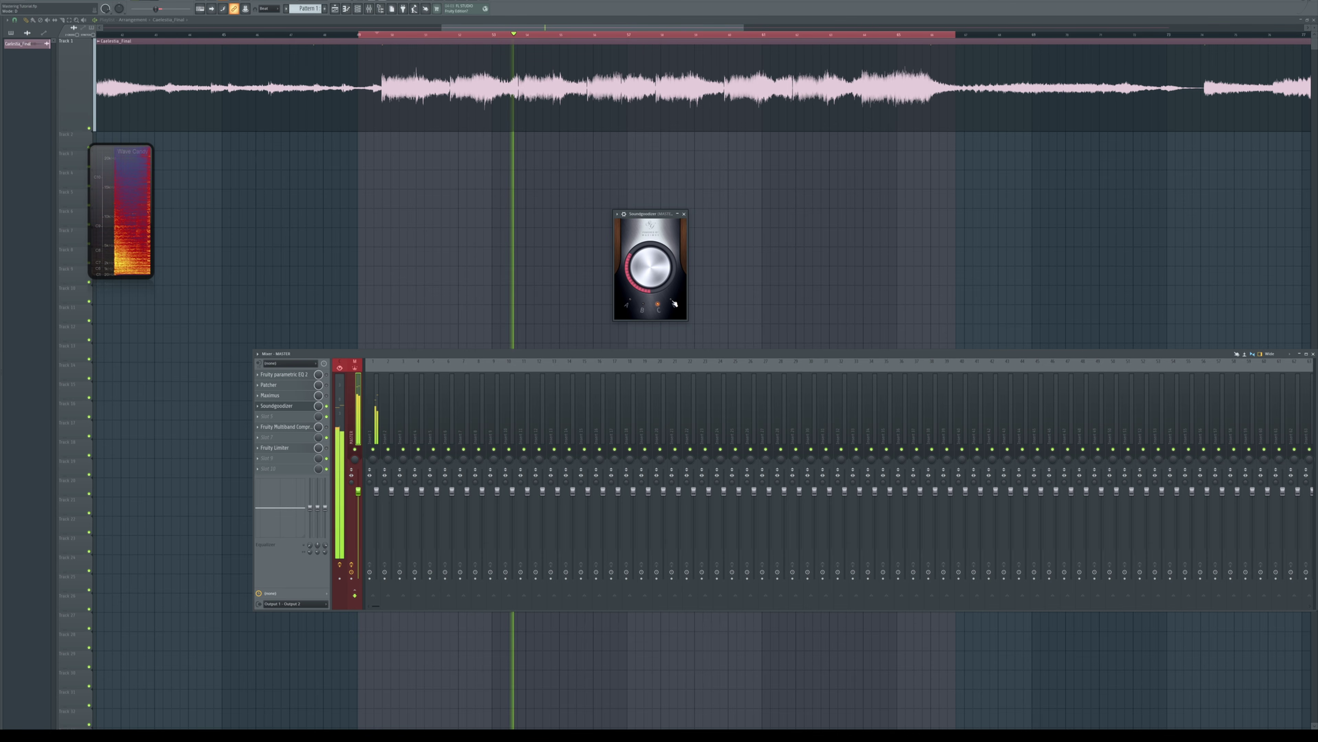
{"action": "left_click", "coordinate": [674, 304]}
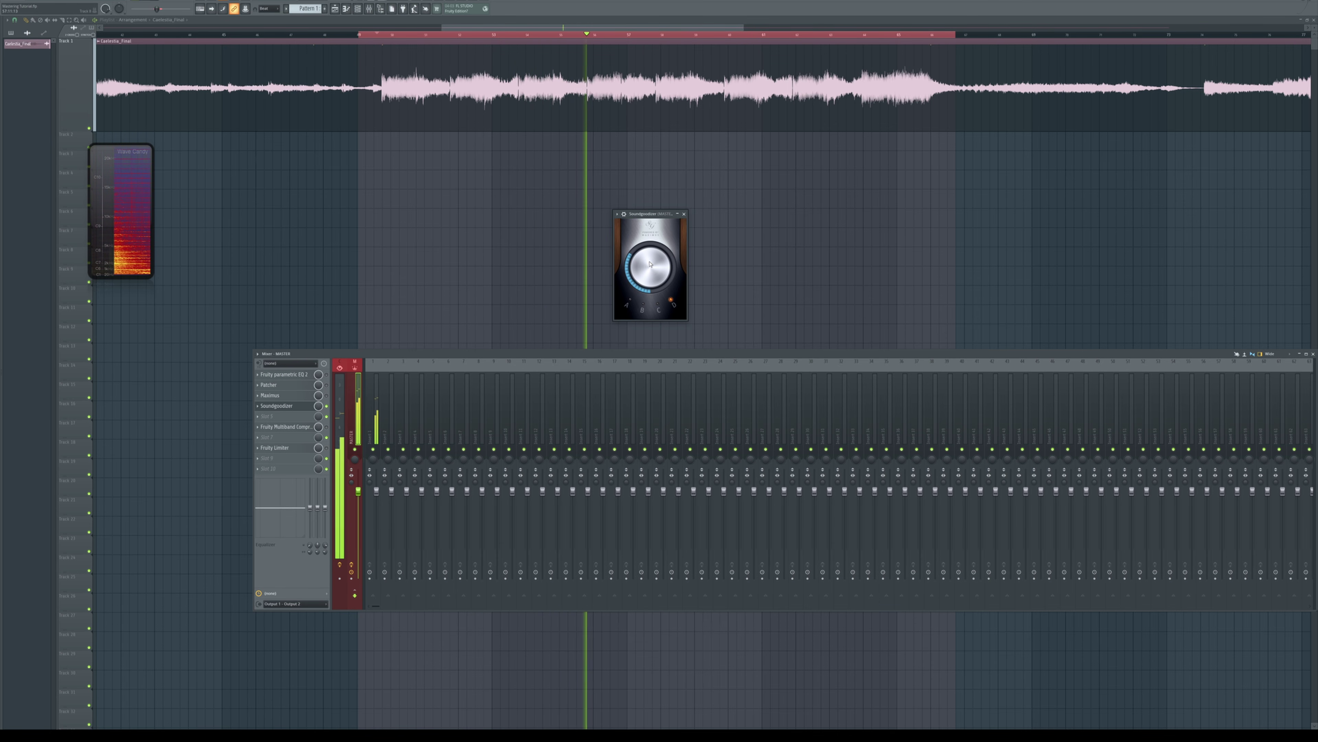
{"action": "left_click", "coordinate": [630, 303]}
{"action": "left_click", "coordinate": [674, 304]}
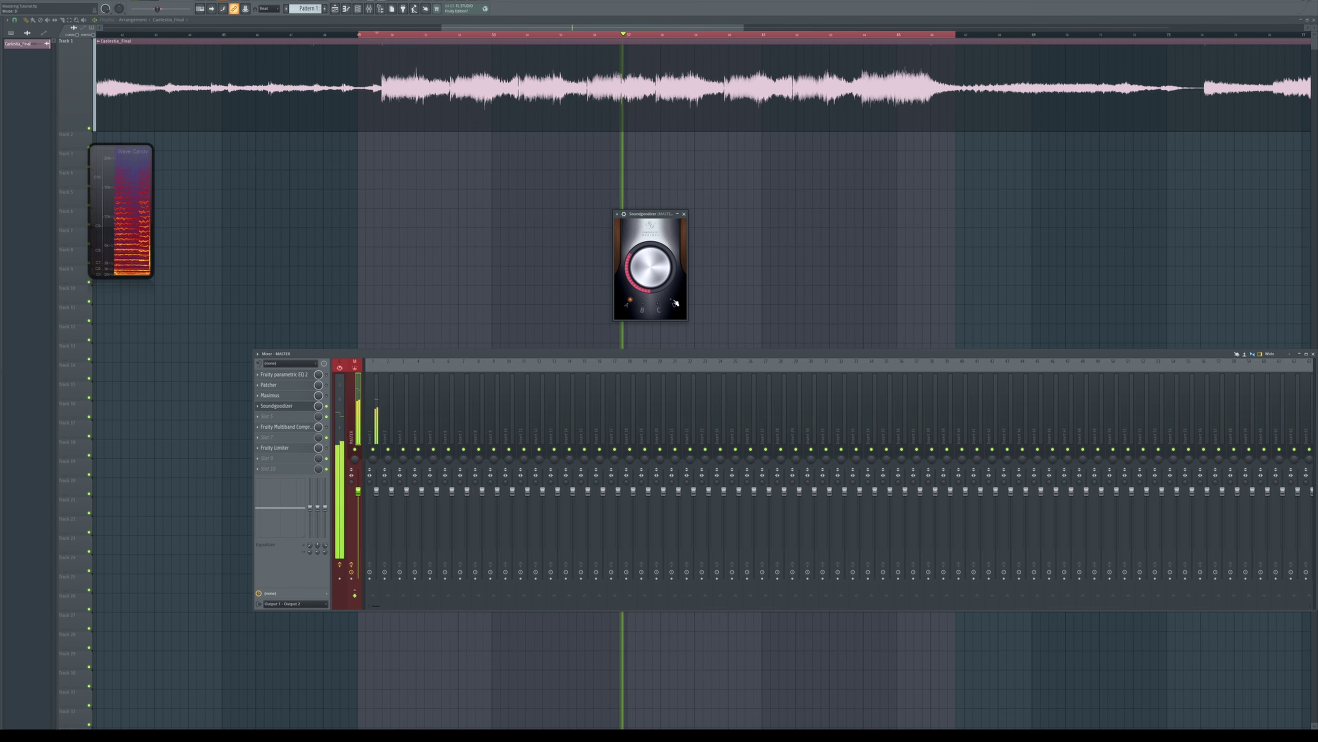
{"action": "left_click", "coordinate": [630, 303]}
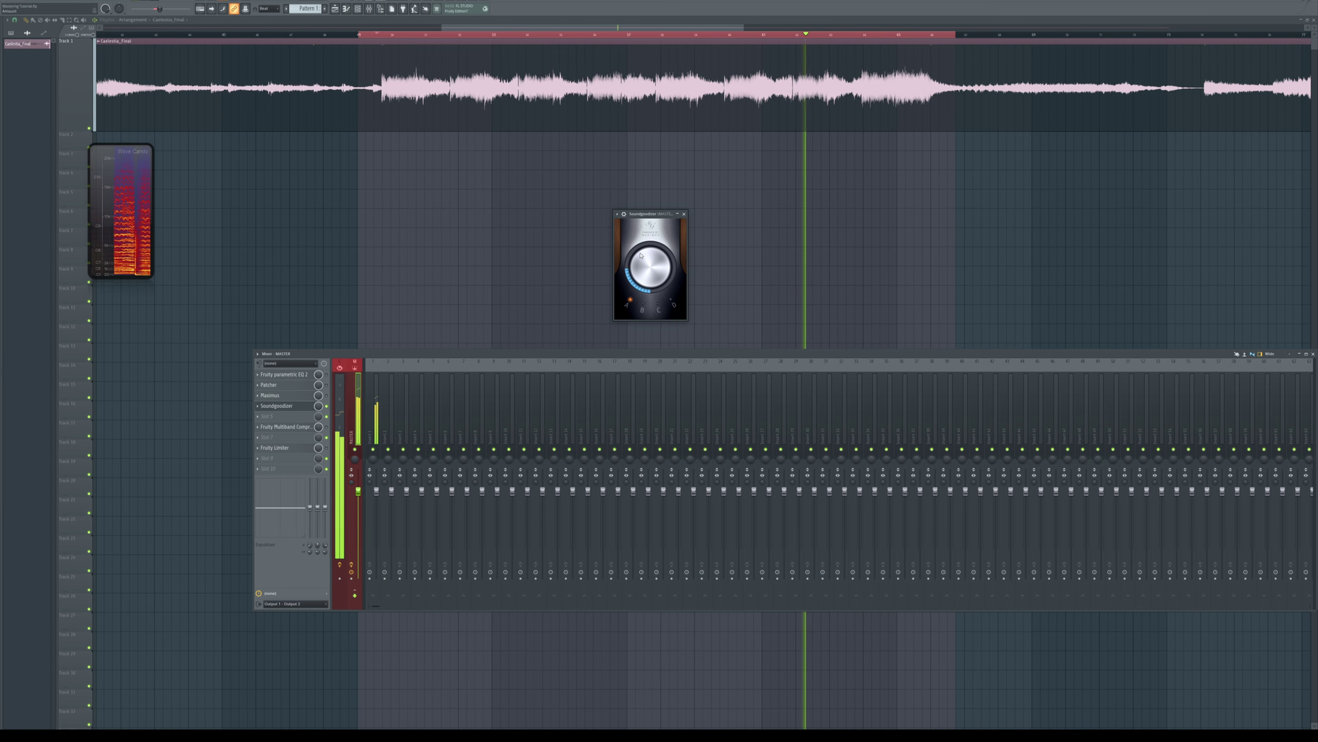
{"action": "key", "text": "space"}
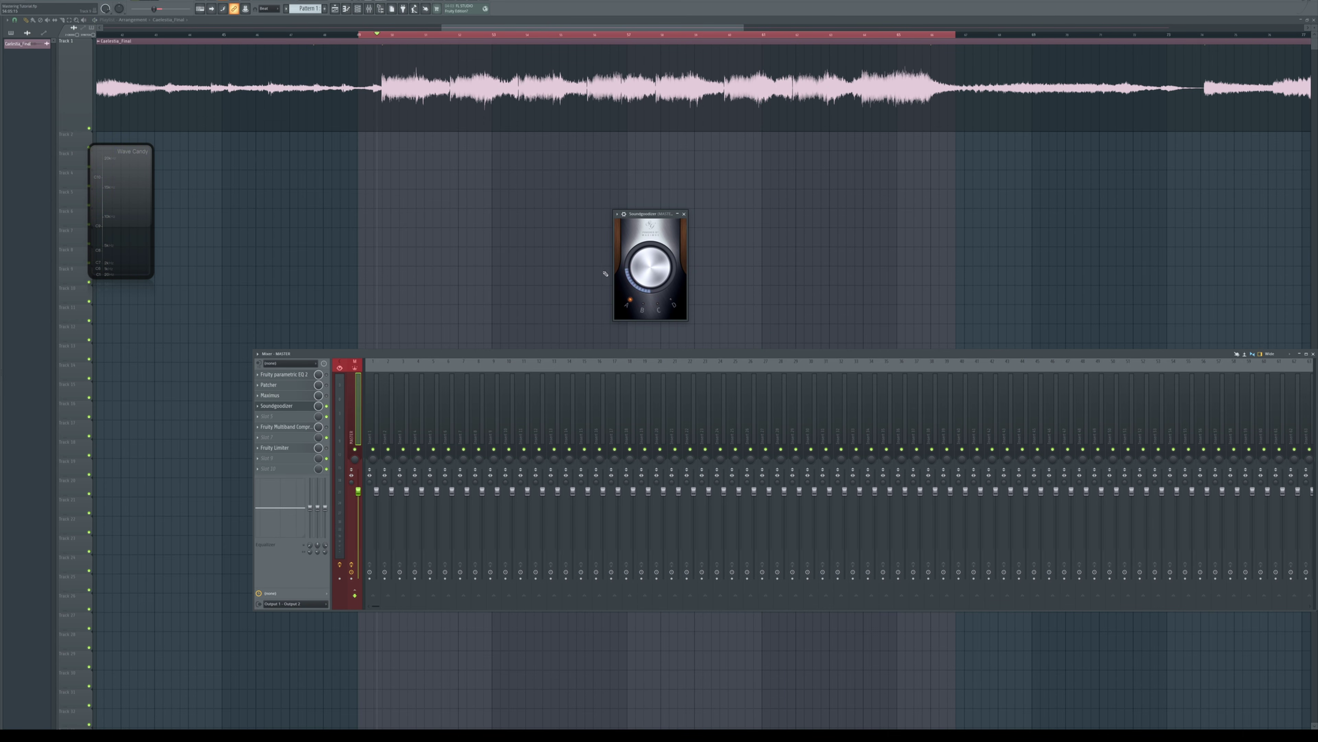
{"action": "left_click", "coordinate": [622, 278]}
Step: Switch Soundgoodizer off and close it, and re-enable Fruity parametric EQ 2, Patcher and Maximus
{"action": "left_click", "coordinate": [328, 405]}
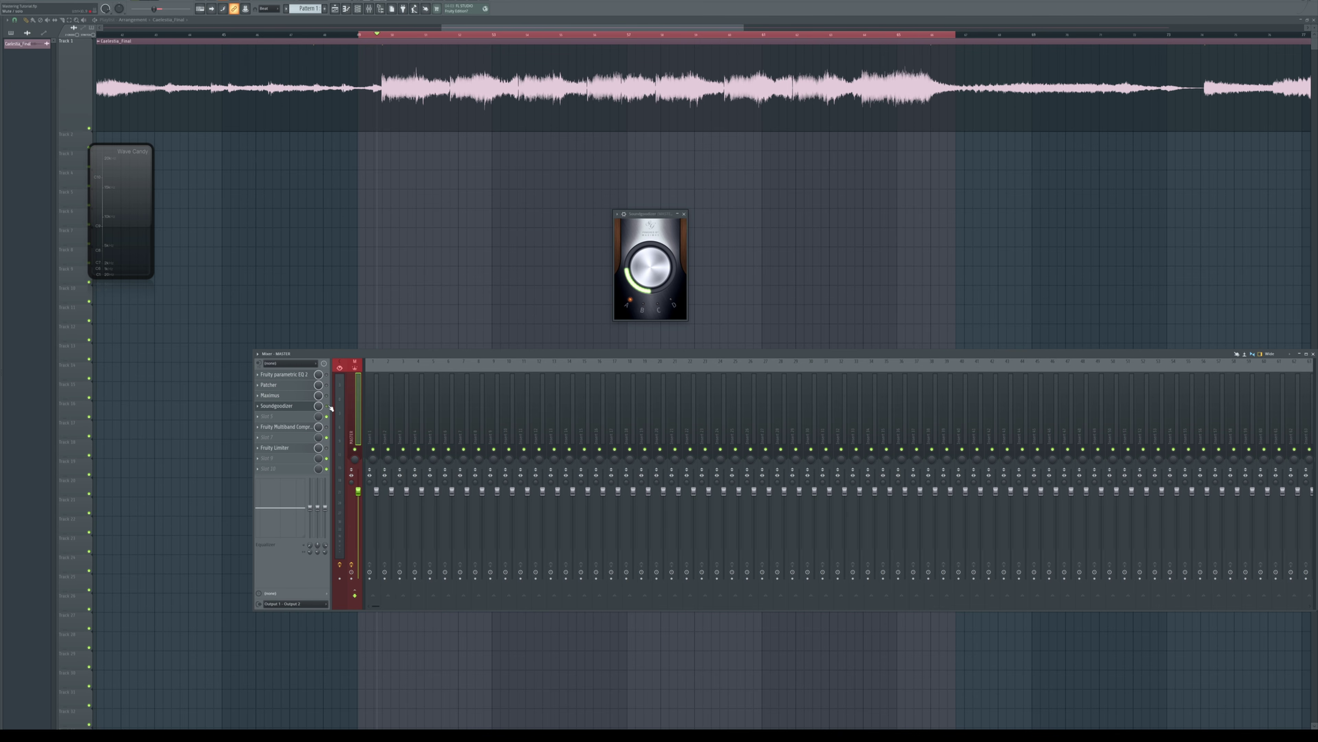
{"action": "left_click", "coordinate": [684, 214]}
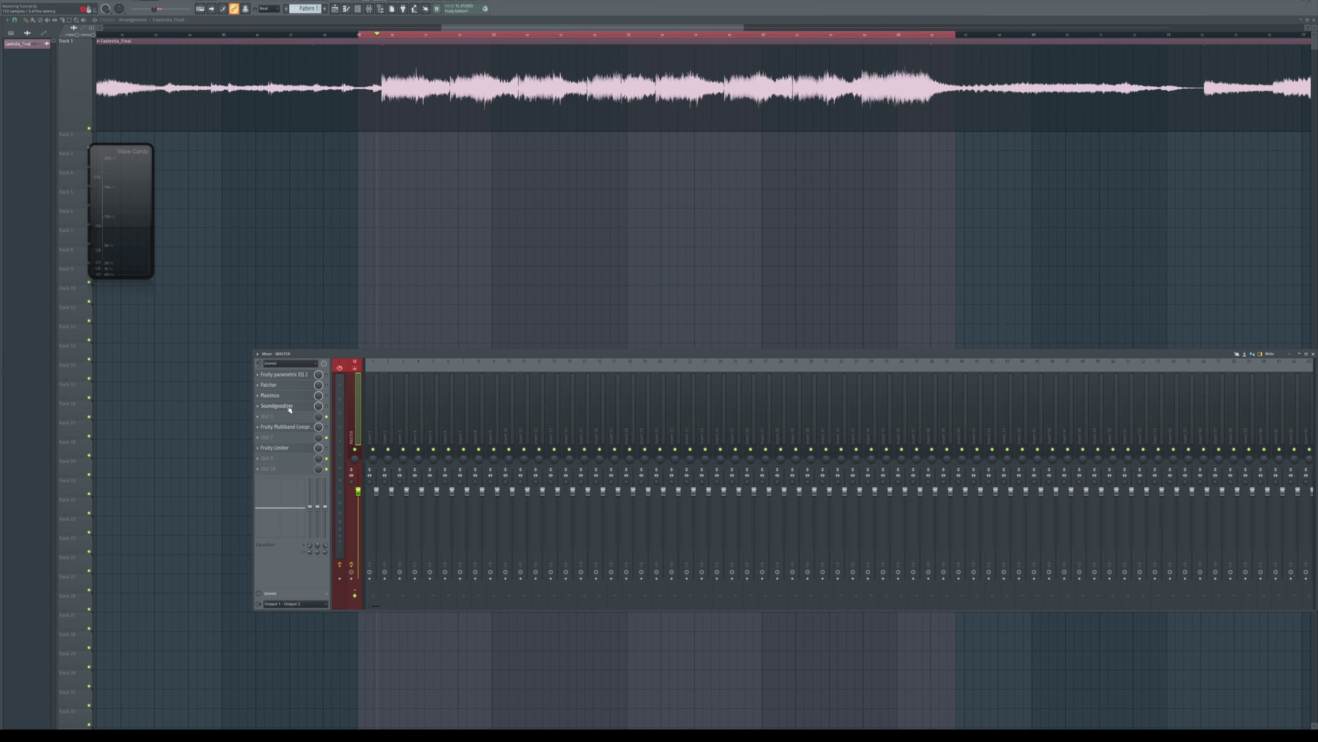
{"action": "left_click_drag", "start_coordinate": [327, 375], "coordinate": [330, 397]}
Step: Open Fruity Multiband Compressor on the Master, examine its low, mid and high band controls, and close it
{"action": "left_click", "coordinate": [299, 426]}
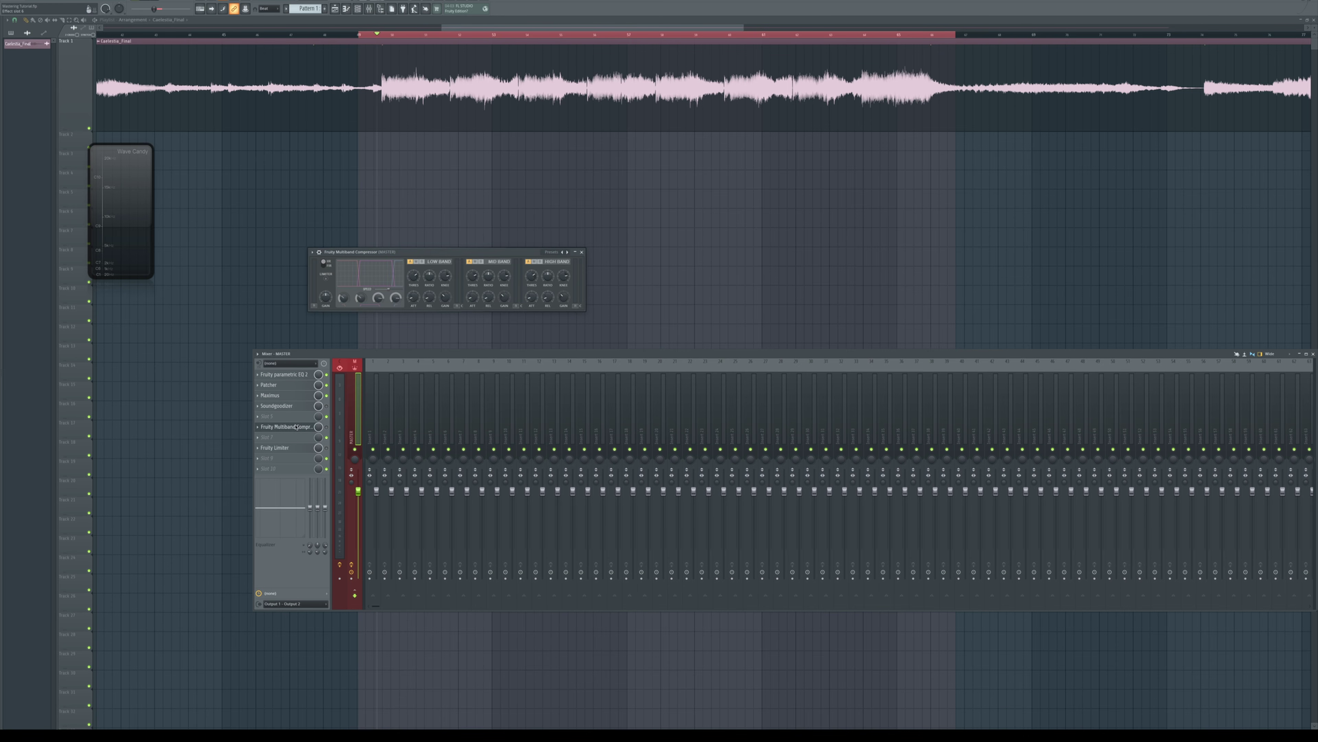
{"action": "left_click_drag", "start_coordinate": [496, 254], "coordinate": [632, 224]}
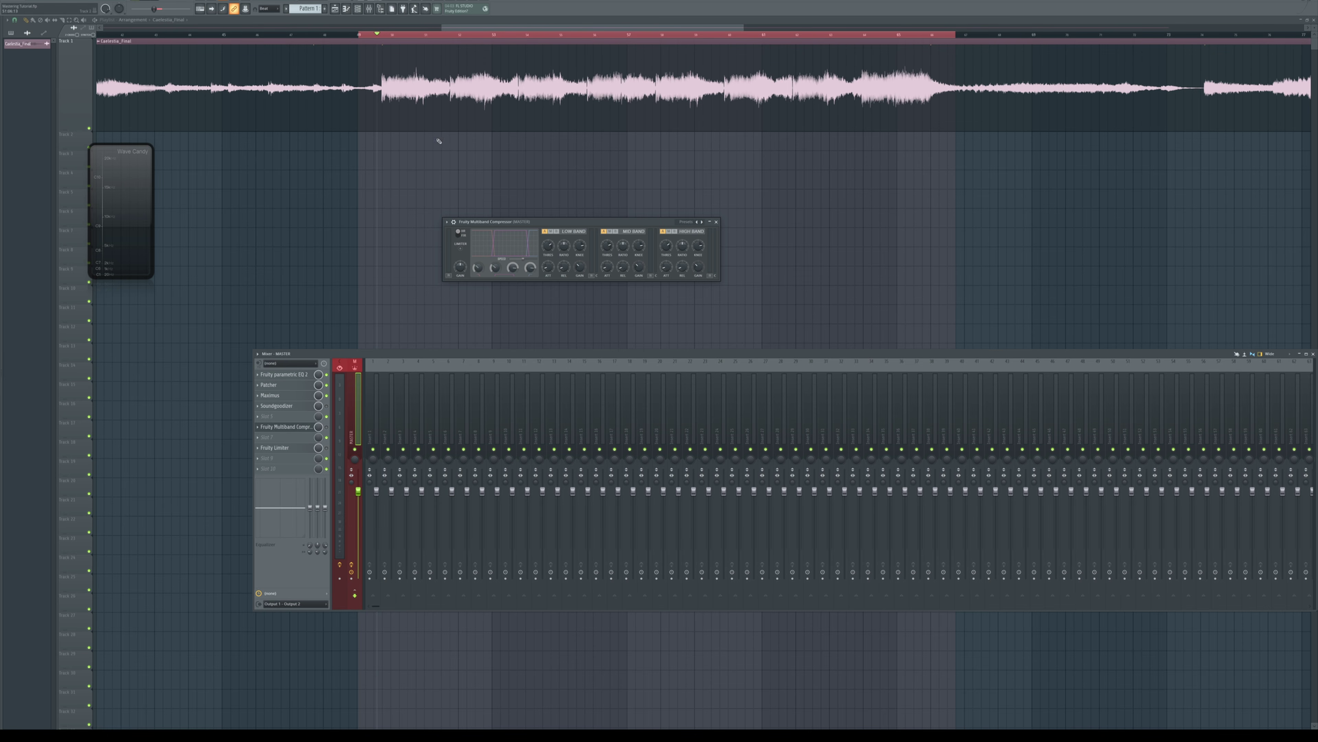
{"action": "left_click", "coordinate": [717, 222]}
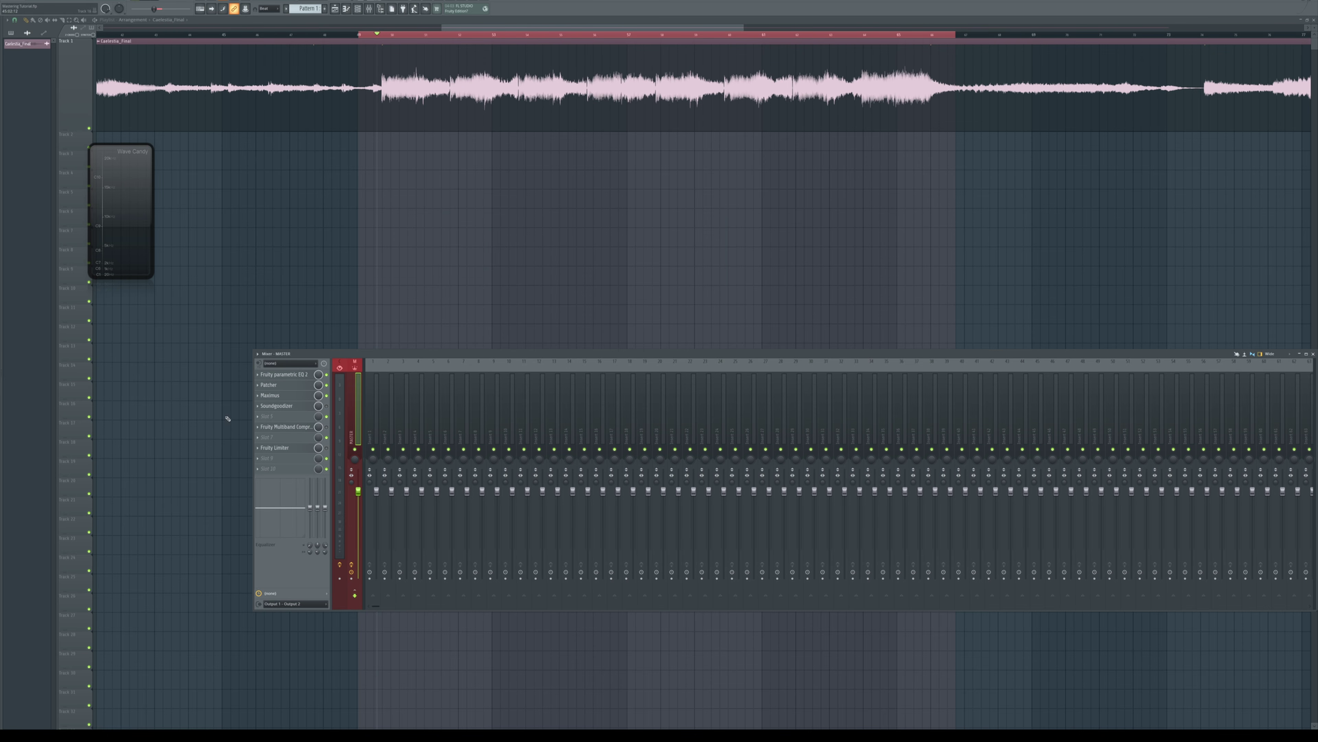
Step: Remove Fruity Multiband Compressor and Soundgoodizer from the Master effect chain
{"action": "left_click", "coordinate": [258, 427]}
{"action": "left_click", "coordinate": [270, 443]}
{"action": "left_click", "coordinate": [269, 405]}
{"action": "left_click", "coordinate": [276, 421]}
{"action": "left_click", "coordinate": [276, 421]}
Step: Review Fruity parametric EQ 2, Patcher and Maximus in the Master chain one after another, closing each window
{"action": "left_click", "coordinate": [292, 374]}
{"action": "left_click", "coordinate": [291, 375]}
{"action": "left_click", "coordinate": [279, 385]}
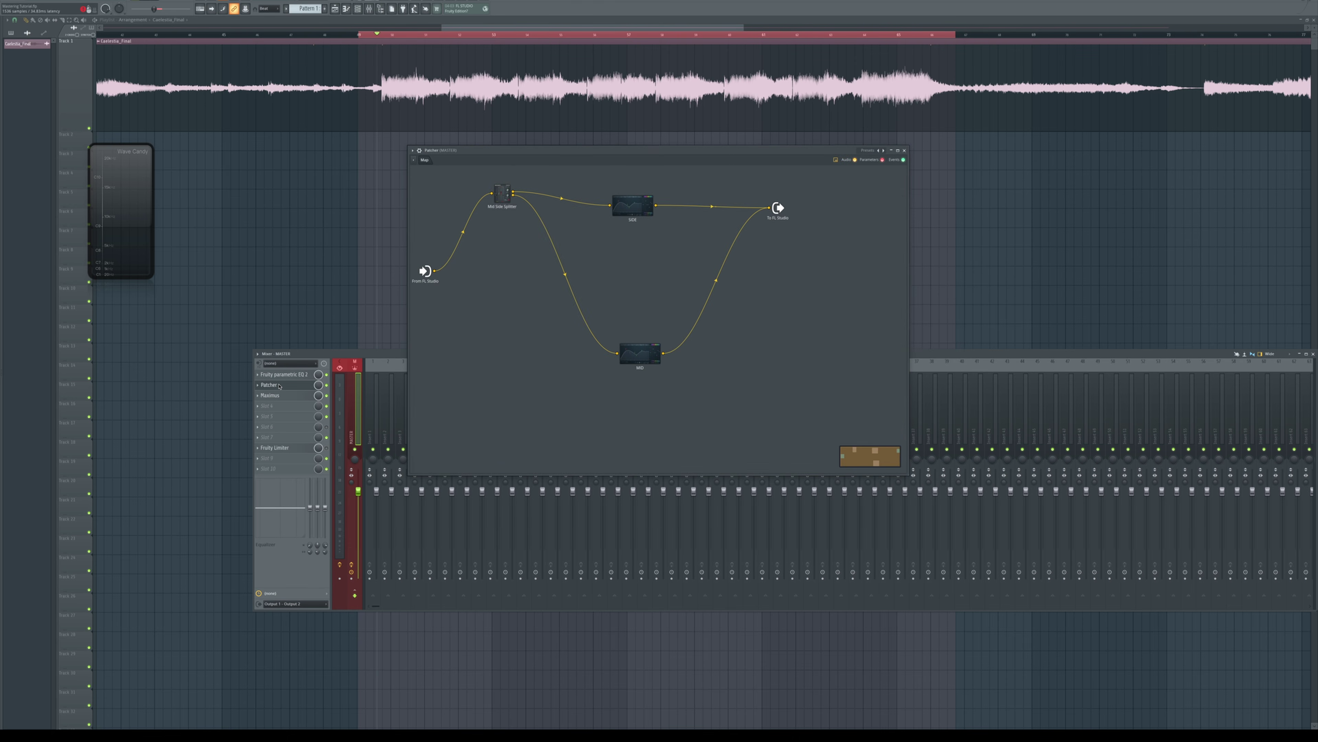
{"action": "left_click", "coordinate": [279, 385]}
{"action": "left_click", "coordinate": [280, 396]}
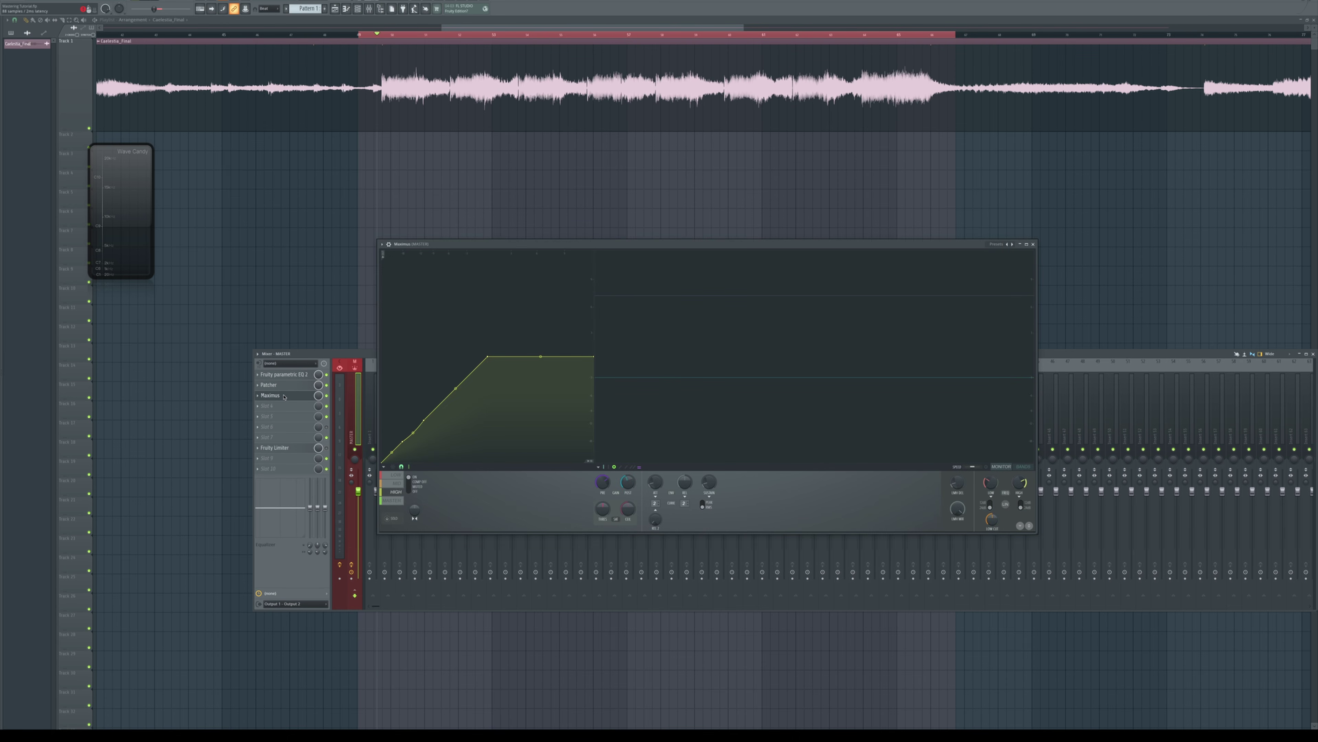
{"action": "left_click", "coordinate": [284, 397]}
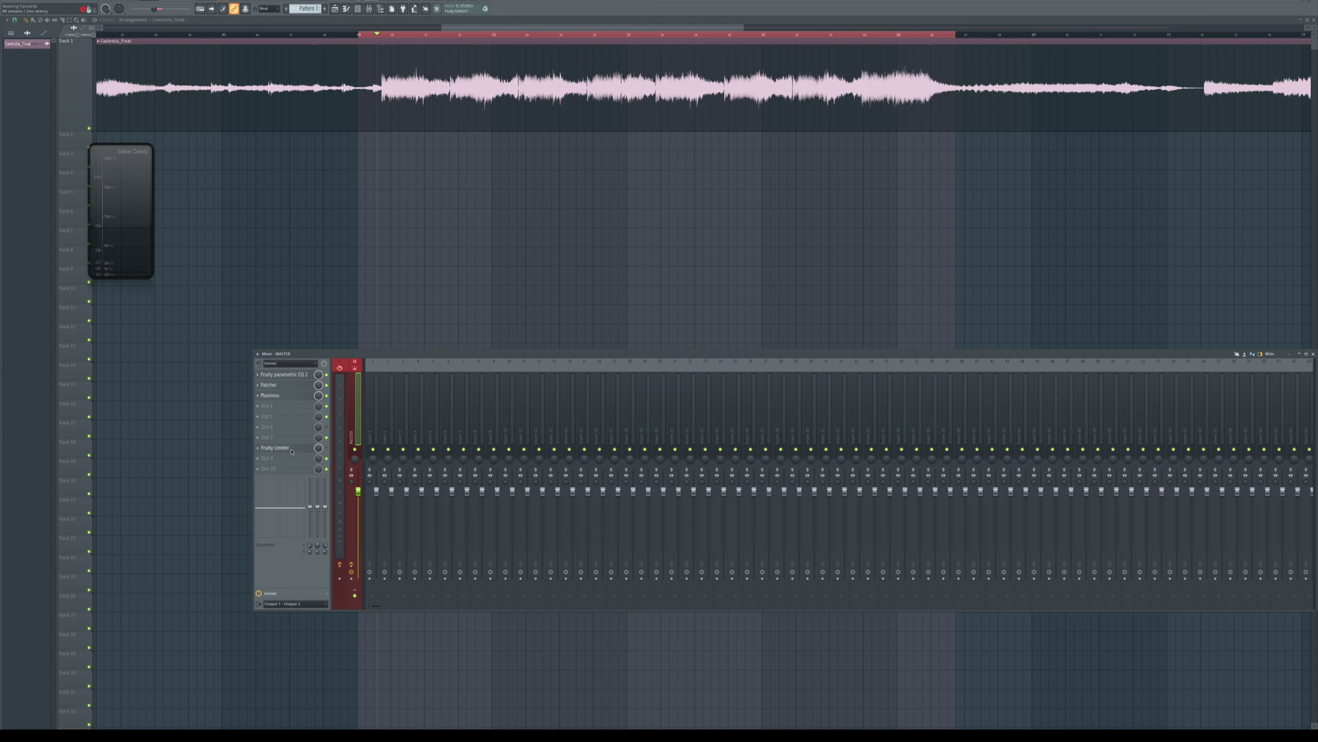
Step: Open Fruity Limiter on the Master, enlarge its window and place it above the mixer, and switch the effect on
{"action": "left_click", "coordinate": [276, 447]}
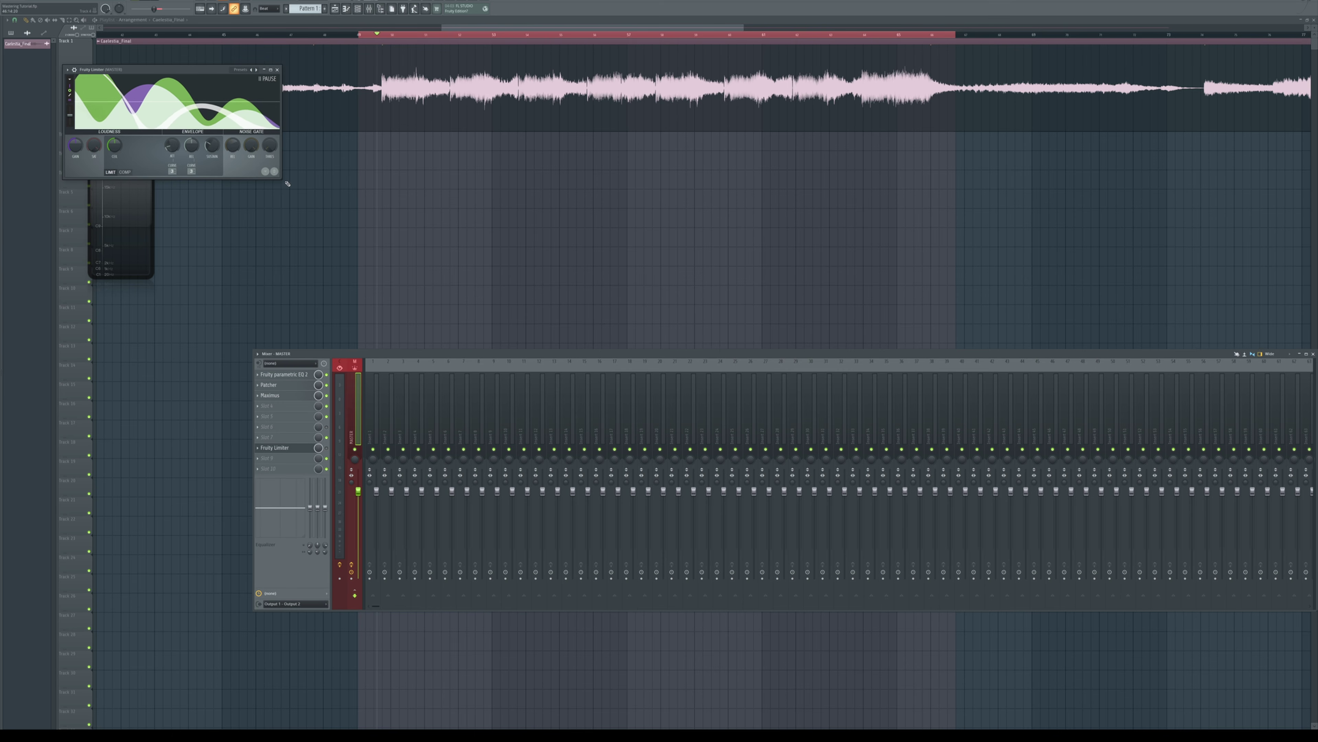
{"action": "left_click_drag", "start_coordinate": [288, 184], "coordinate": [552, 336]}
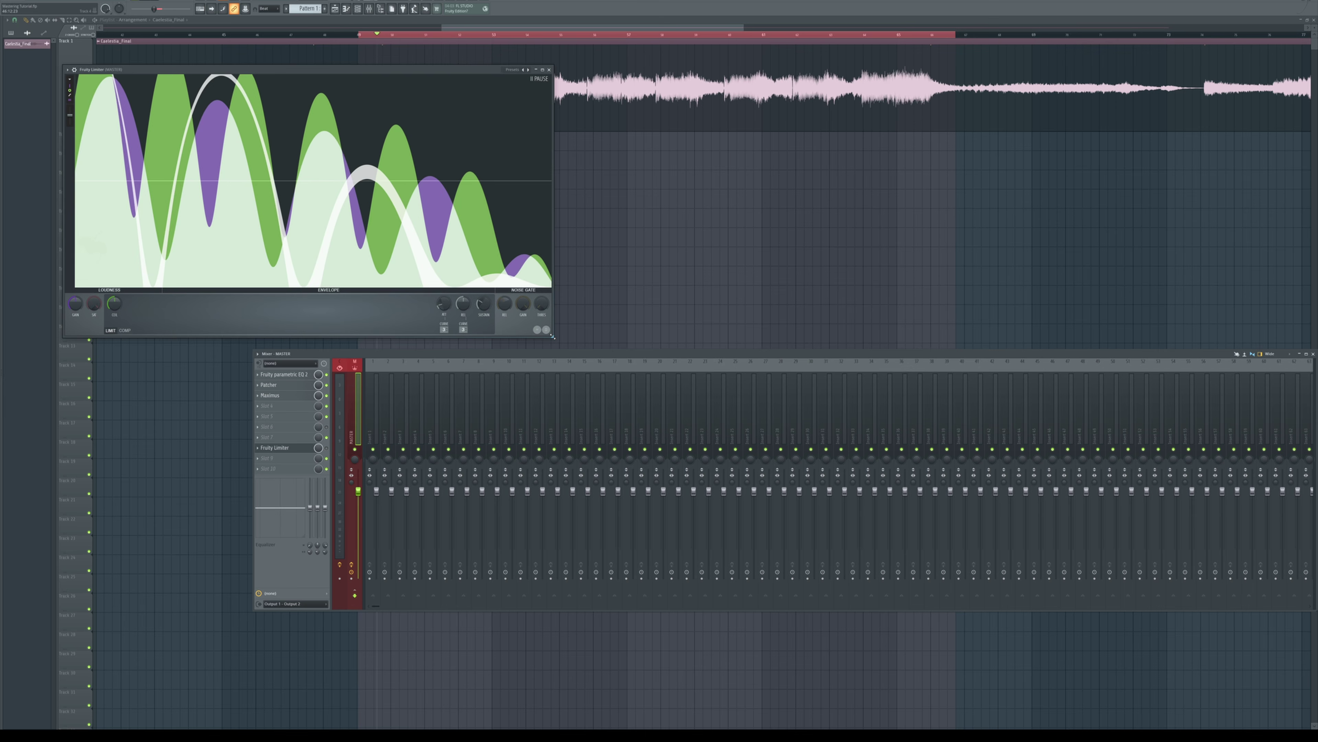
{"action": "left_click_drag", "start_coordinate": [338, 73], "coordinate": [671, 59]}
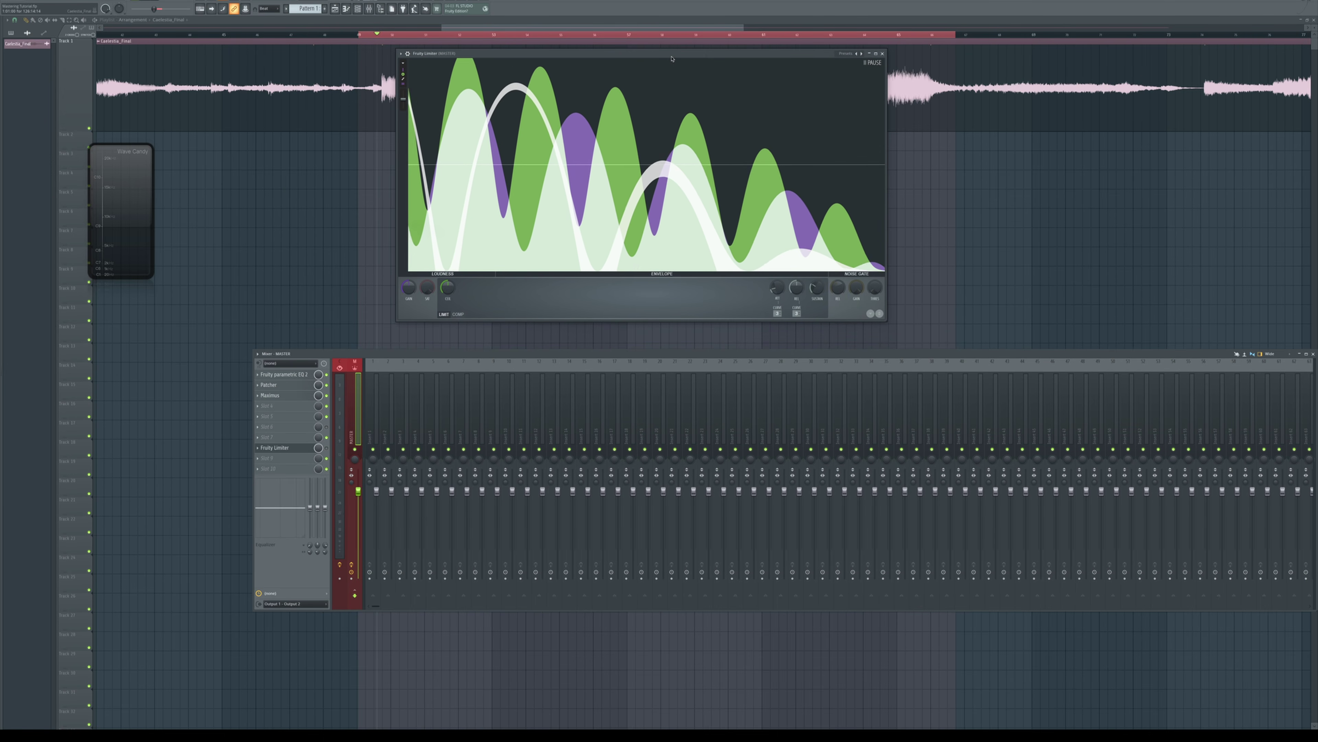
{"action": "left_click", "coordinate": [327, 448]}
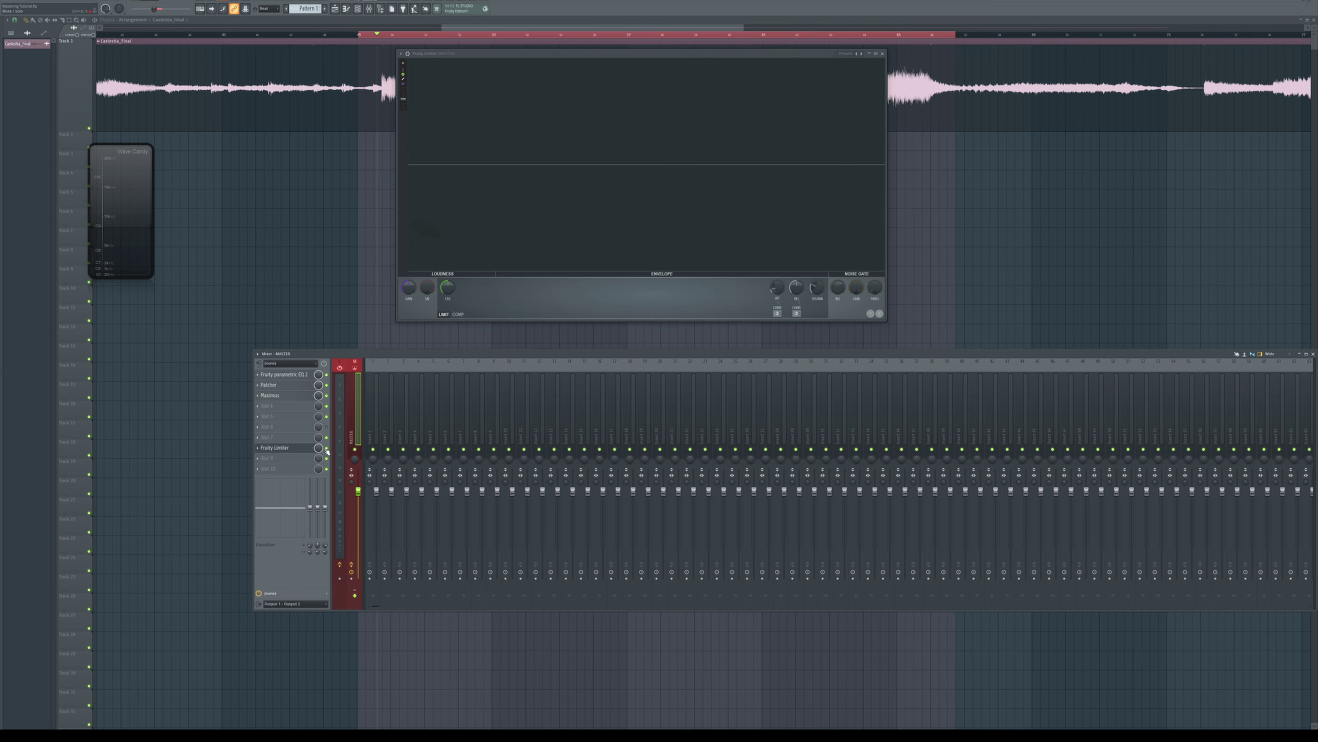
Step: Read the mastering process notes in Fruity NoteBook 2 on the analysis track, and close the notebook
{"action": "left_click", "coordinate": [340, 414]}
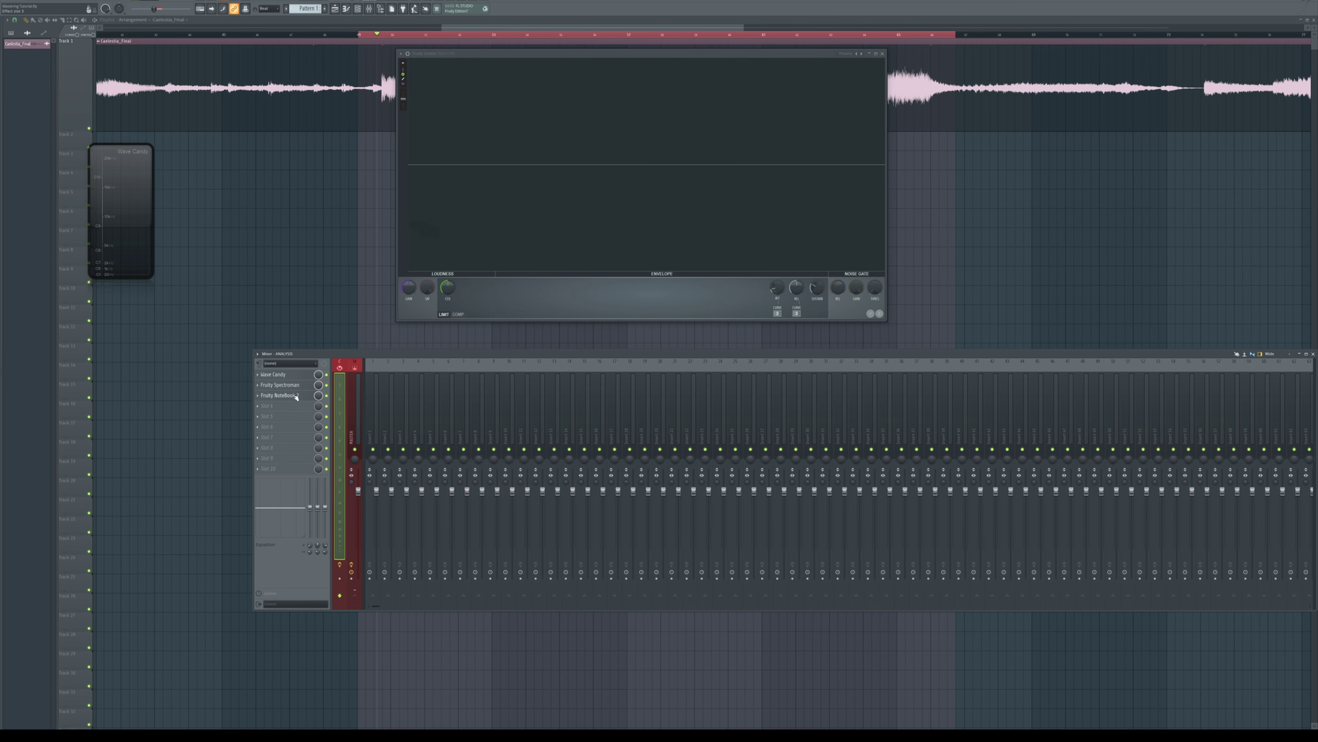
{"action": "left_click", "coordinate": [295, 397]}
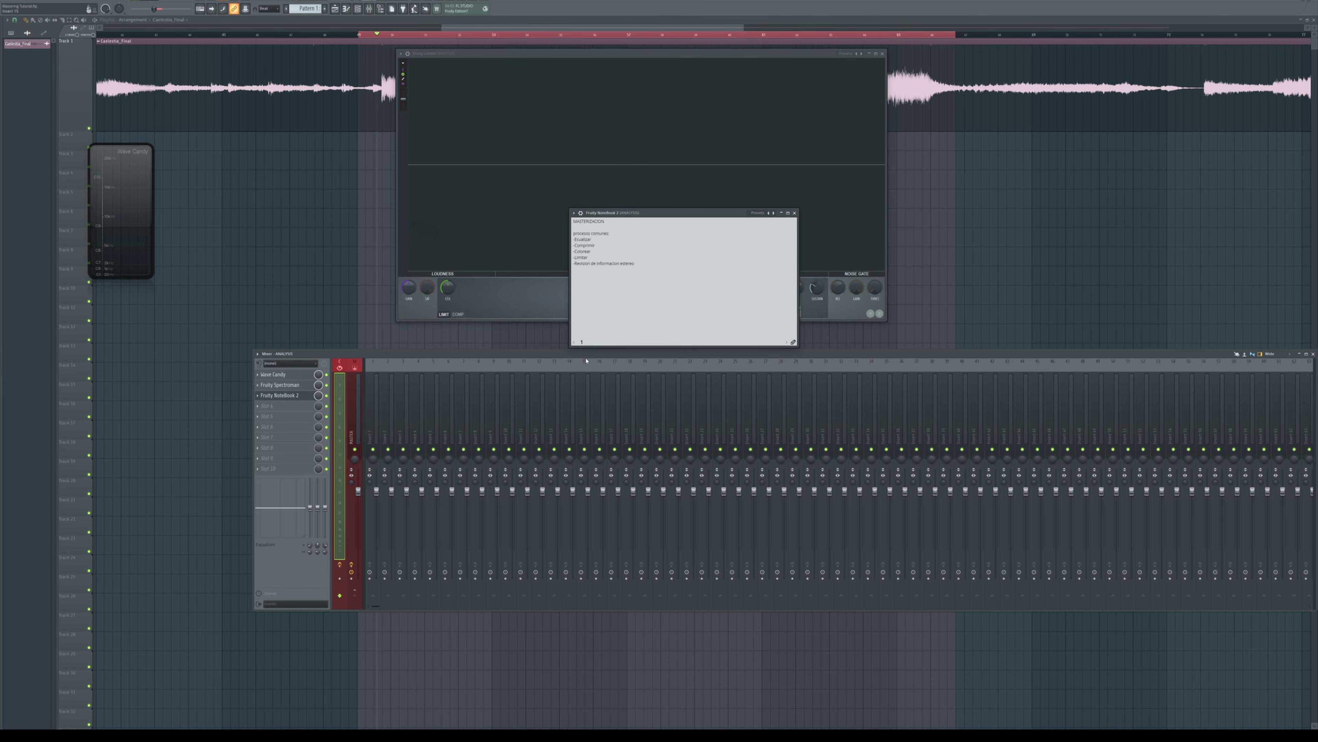
{"action": "left_click_drag", "start_coordinate": [555, 354], "coordinate": [552, 389]}
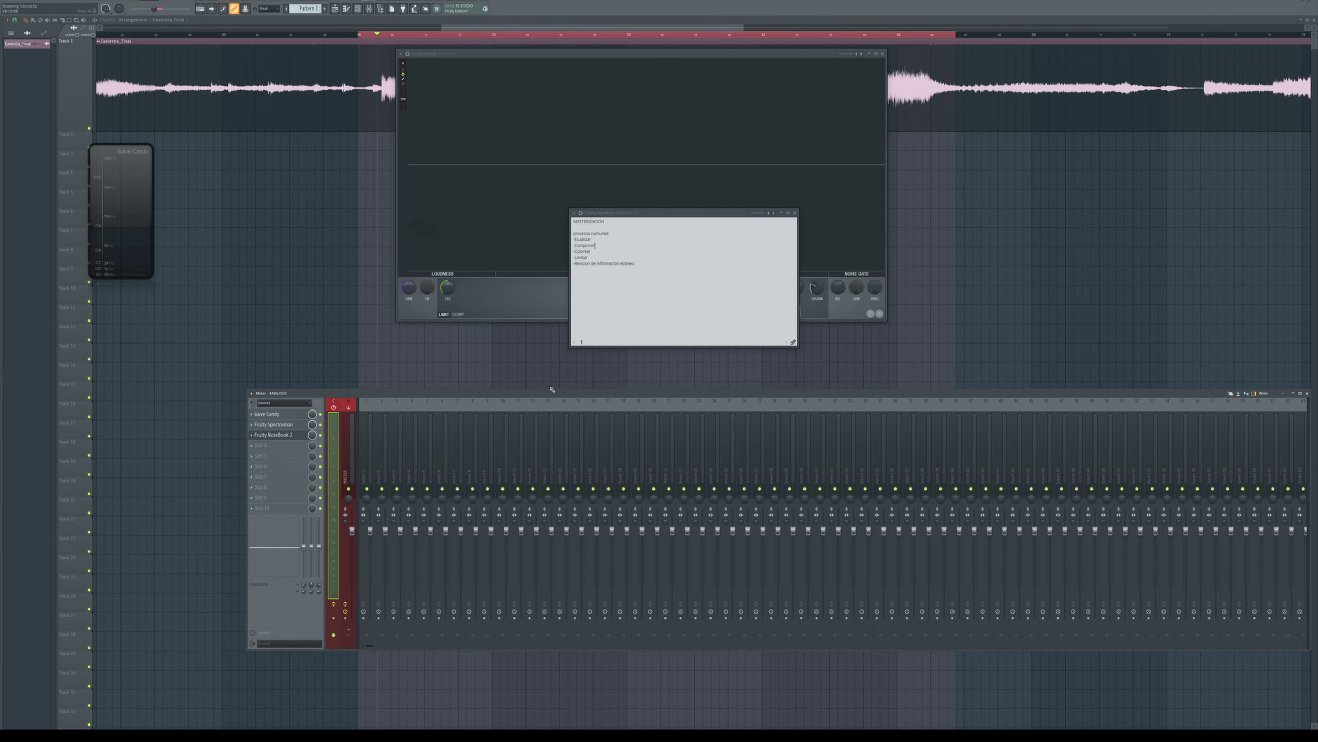
{"action": "left_click", "coordinate": [794, 213]}
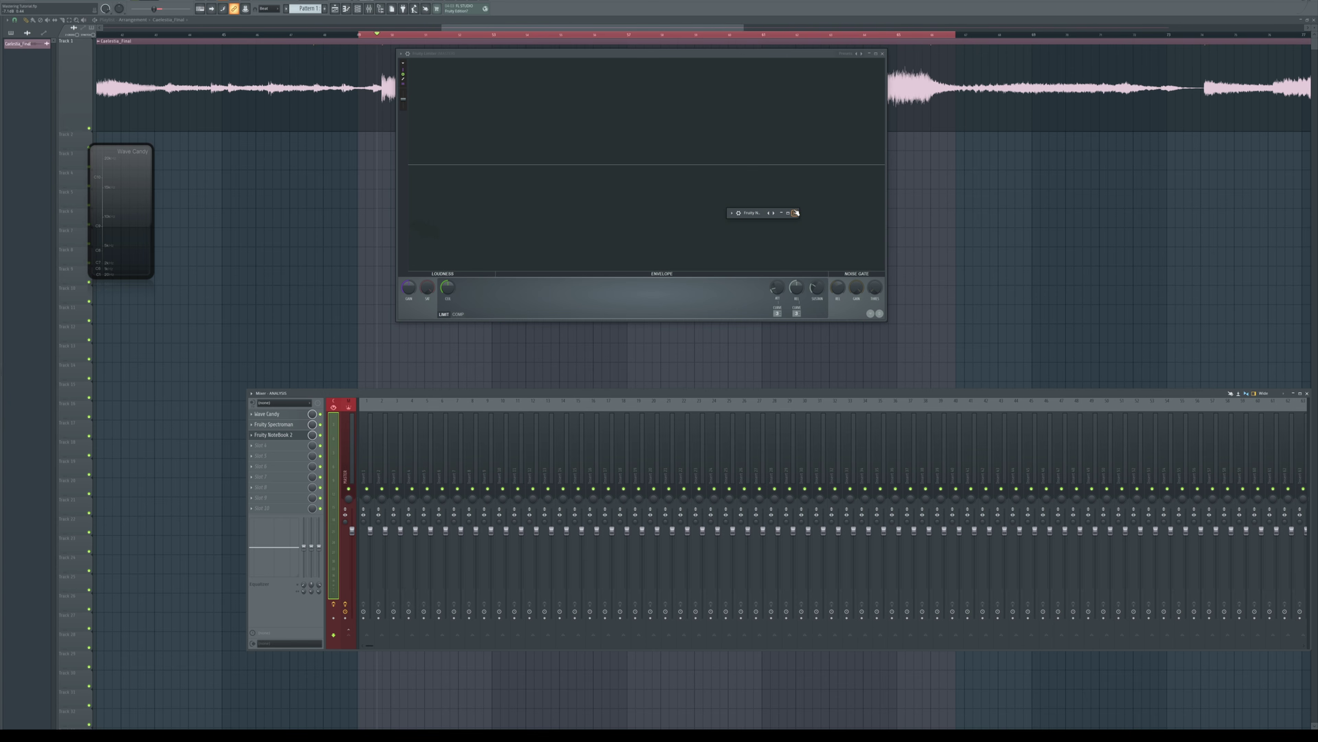
Step: Move the mixer further down and arrange a wider Fruity Limiter window between it and the song waveform
{"action": "left_click_drag", "start_coordinate": [524, 54], "coordinate": [530, 119]}
{"action": "left_click_drag", "start_coordinate": [956, 398], "coordinate": [944, 458]}
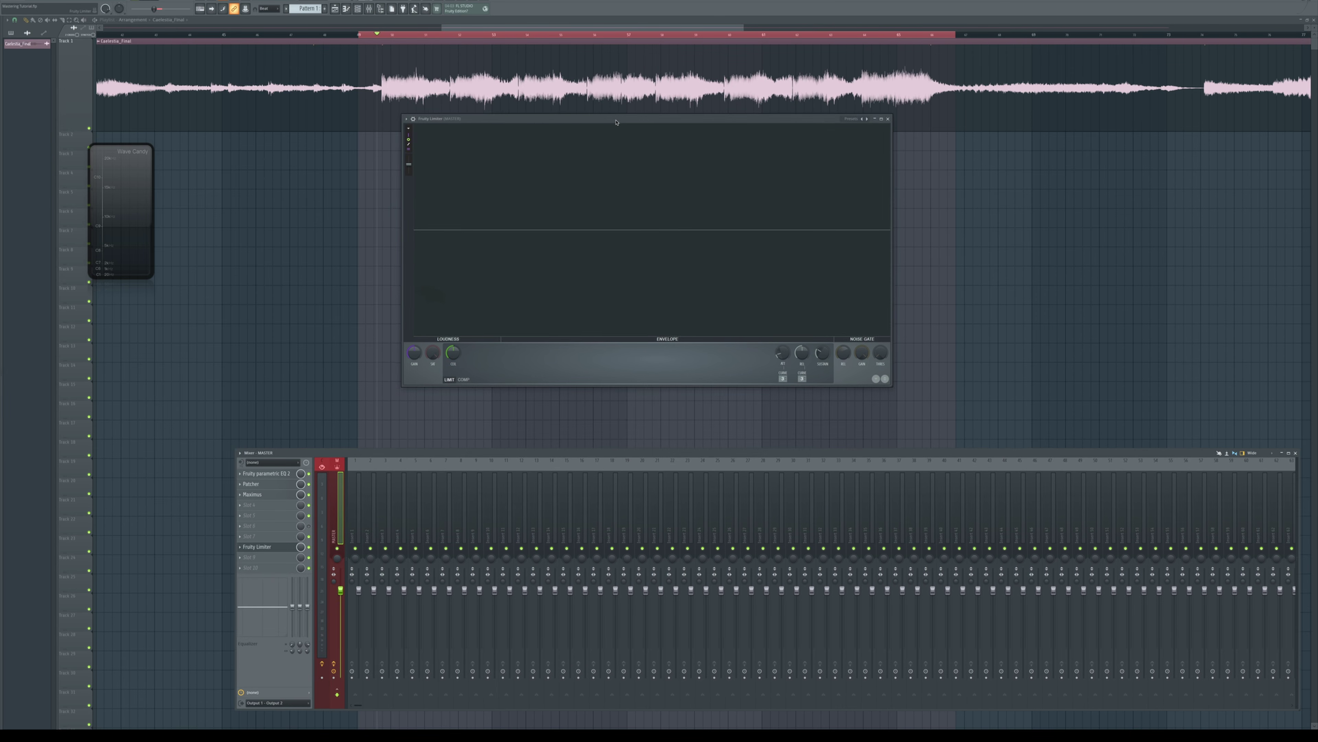
{"action": "left_click_drag", "start_coordinate": [622, 118], "coordinate": [607, 136]}
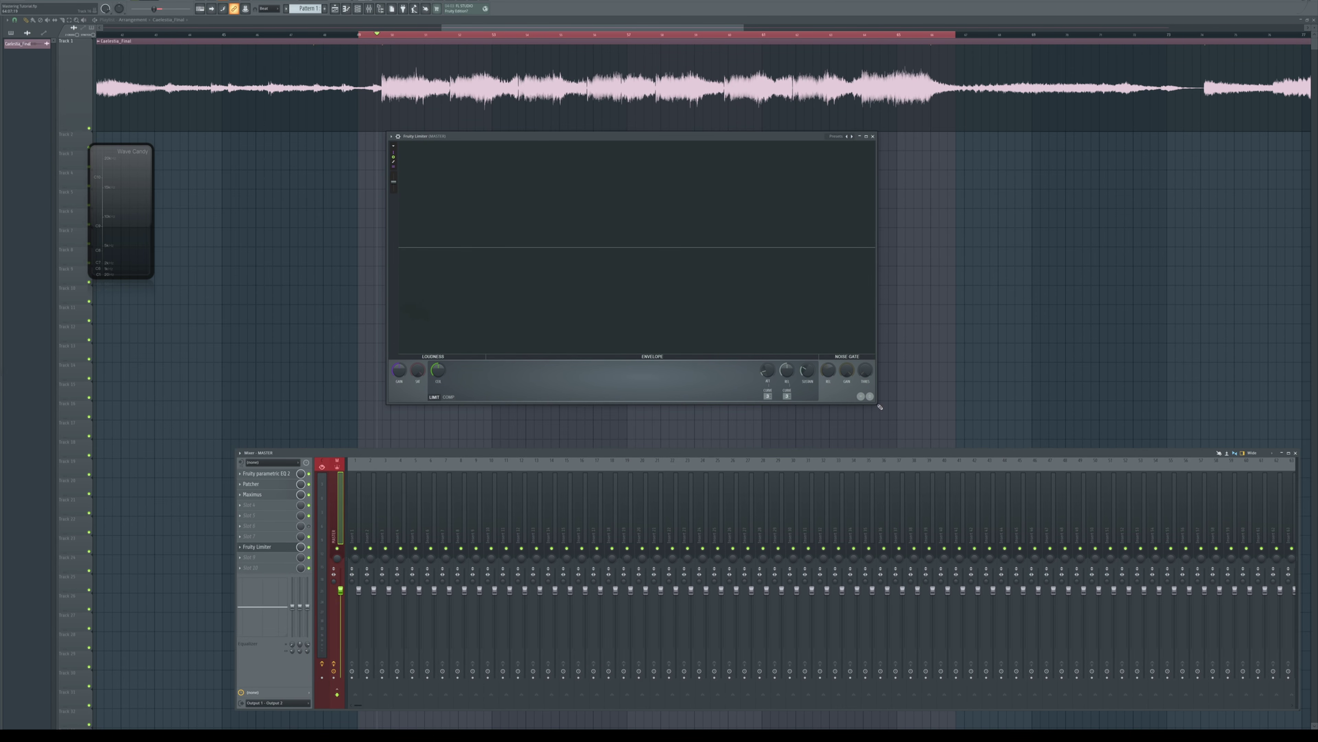
{"action": "left_click_drag", "start_coordinate": [879, 406], "coordinate": [945, 419]}
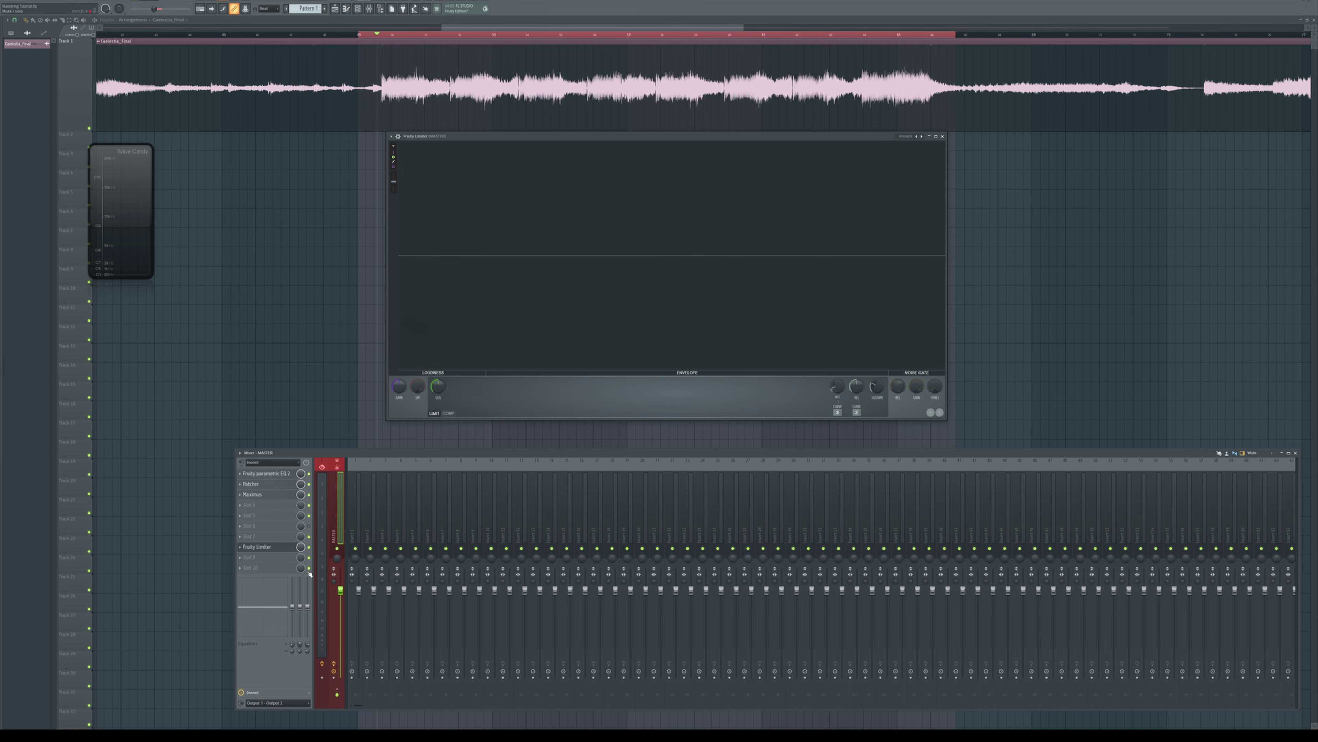
Step: Delete Fruity Limiter from the Master chain, and load a second Maximus in slot 4
{"action": "left_click", "coordinate": [240, 548]}
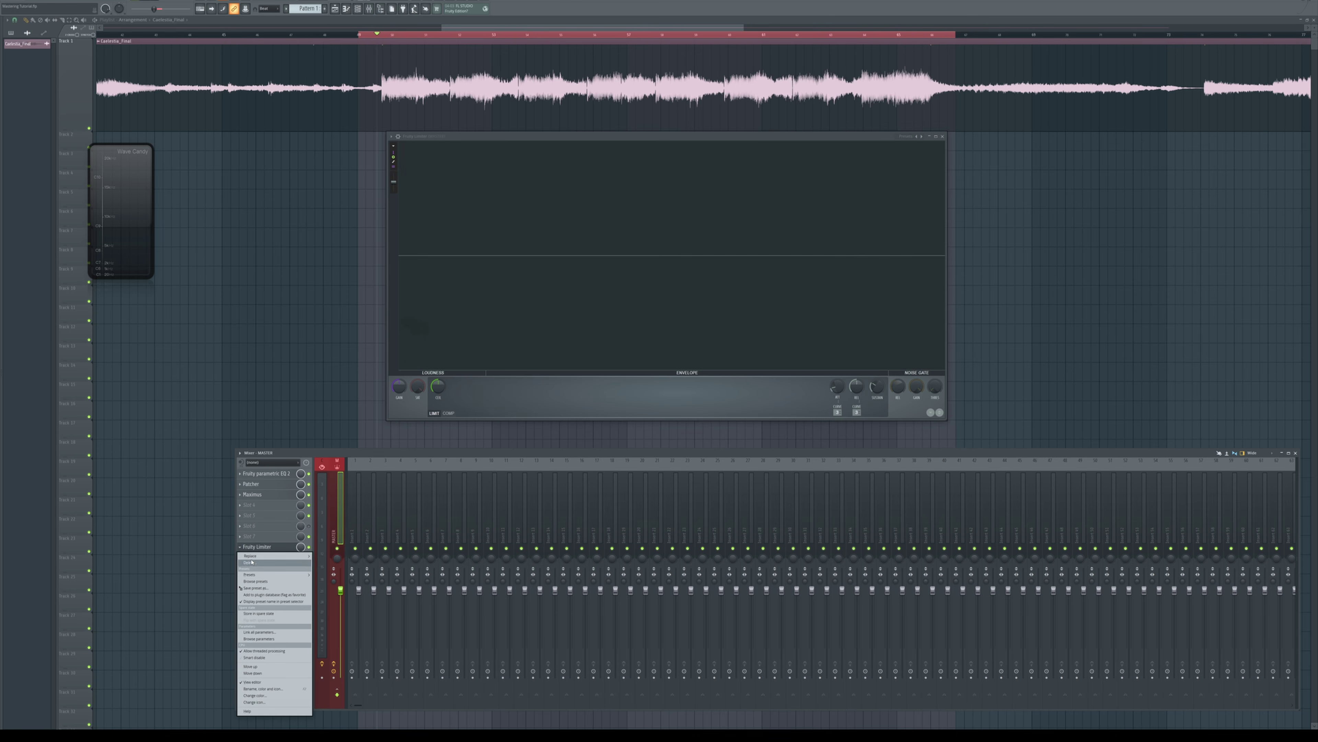
{"action": "left_click", "coordinate": [252, 562]}
{"action": "left_click", "coordinate": [273, 496]}
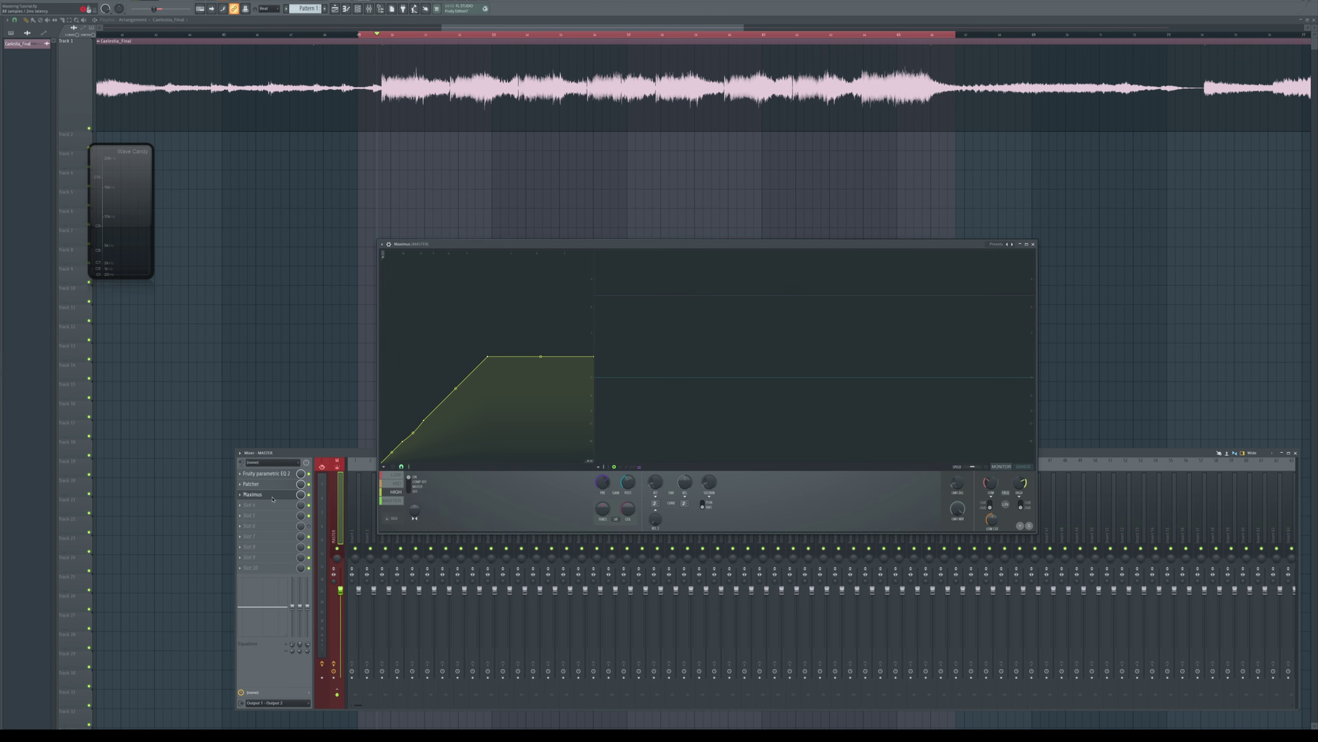
{"action": "left_click", "coordinate": [273, 497]}
{"action": "left_click", "coordinate": [242, 506]}
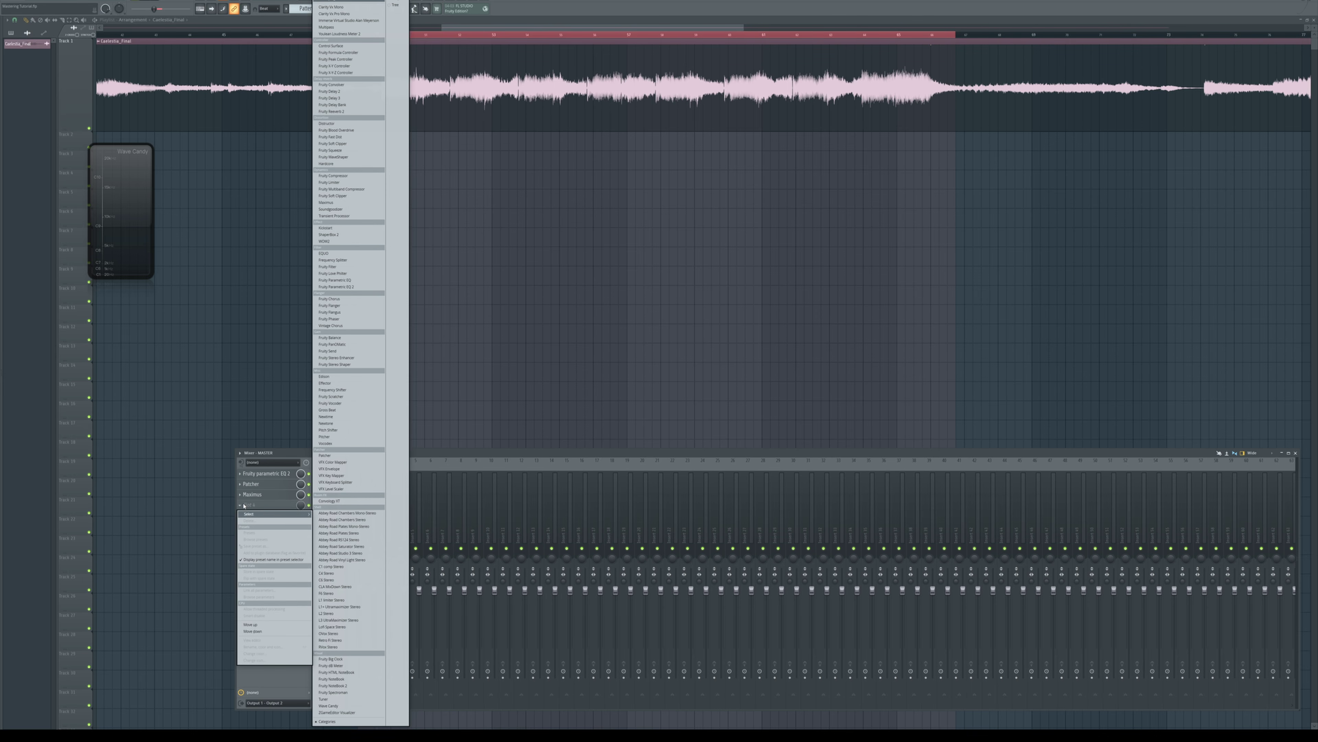
{"action": "left_click", "coordinate": [431, 262]}
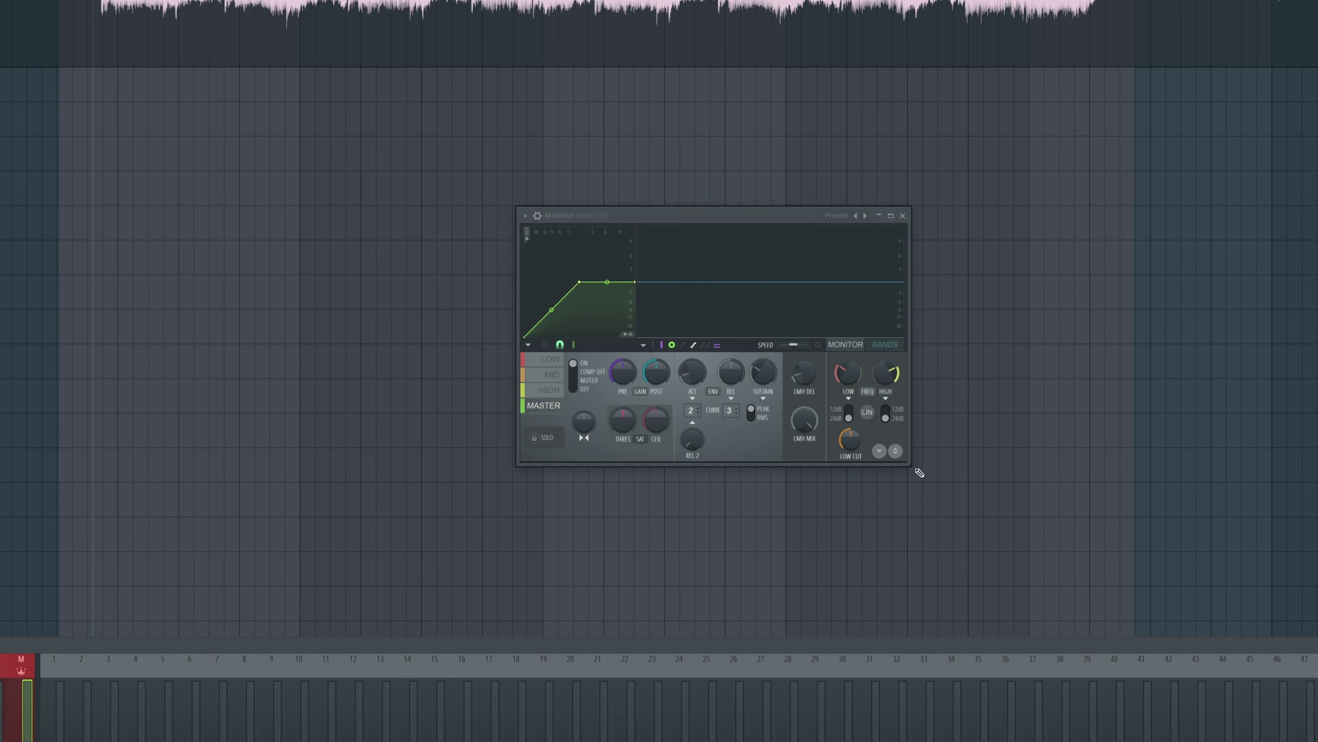
Step: Enlarge the new Maximus window and position it just below the song waveform
{"action": "left_click_drag", "start_coordinate": [834, 355], "coordinate": [954, 455]}
{"action": "left_click_drag", "start_coordinate": [1132, 649], "coordinate": [1298, 727]}
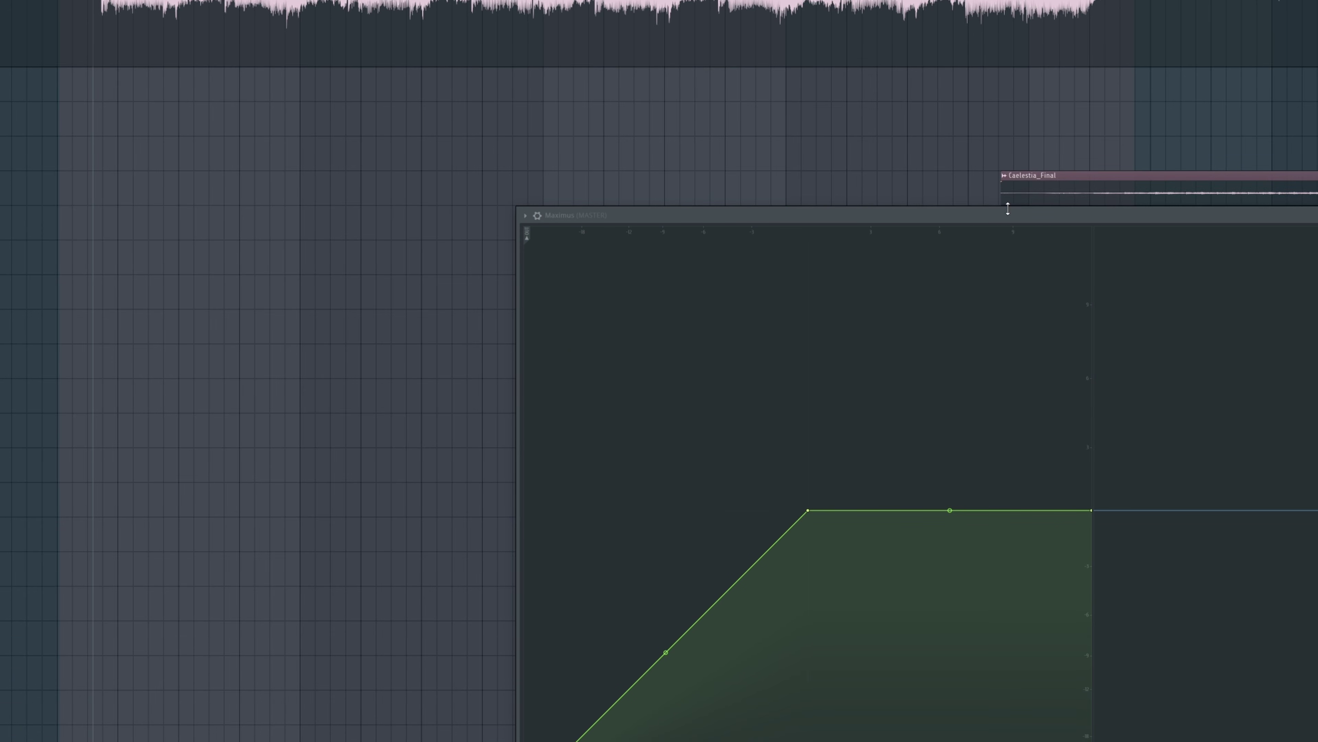
{"action": "left_click_drag", "start_coordinate": [1017, 207], "coordinate": [621, 9]}
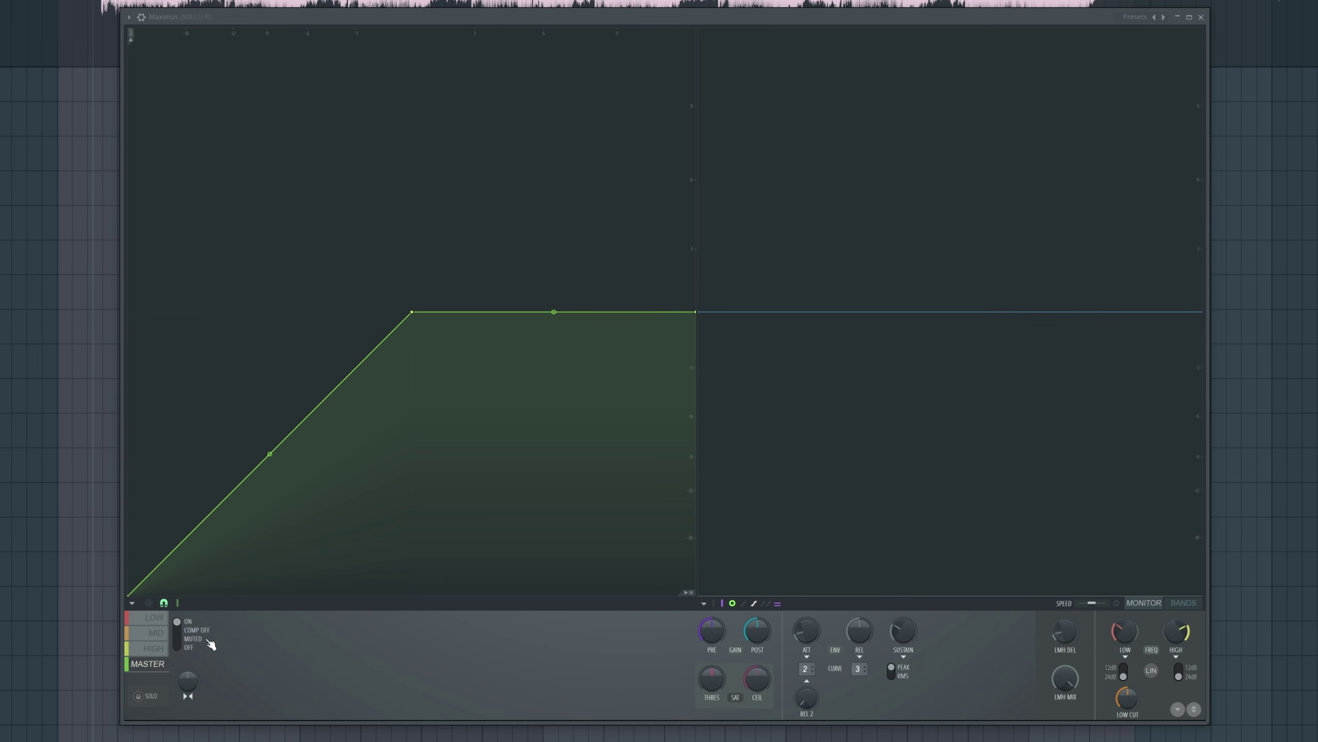
Step: Set the Low, Mid and High bands of the new Maximus to Comp Off, and return to the Master band
{"action": "left_click", "coordinate": [163, 623]}
{"action": "left_click", "coordinate": [178, 630]}
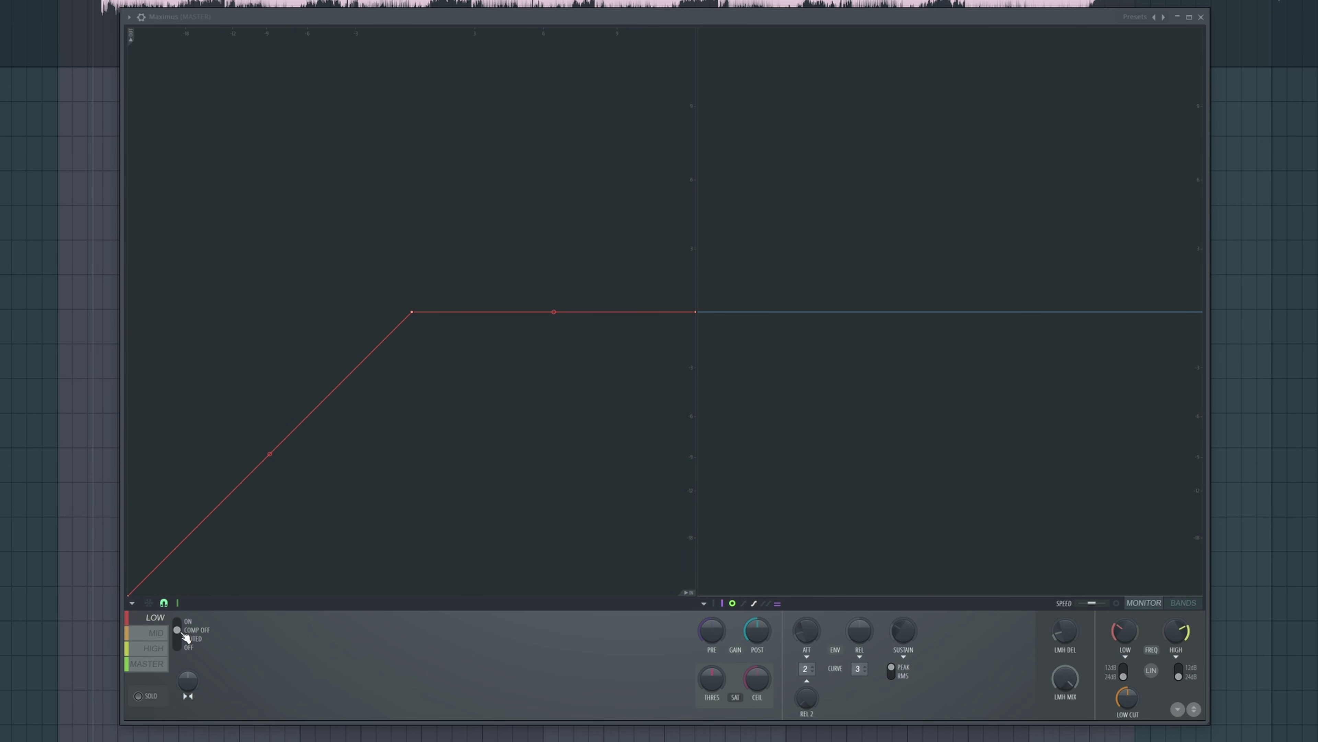
{"action": "left_click", "coordinate": [177, 622]}
{"action": "left_click", "coordinate": [177, 630]}
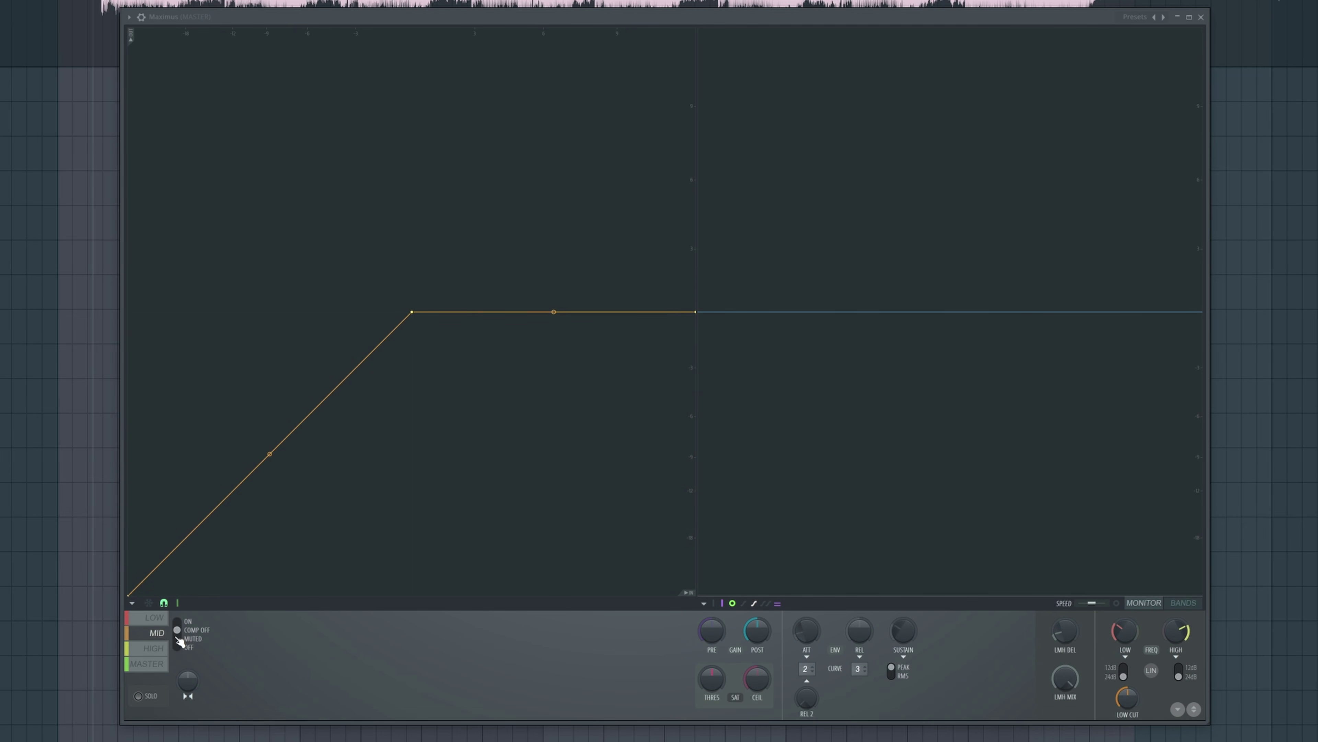
{"action": "left_click", "coordinate": [166, 649]}
{"action": "left_click", "coordinate": [179, 631]}
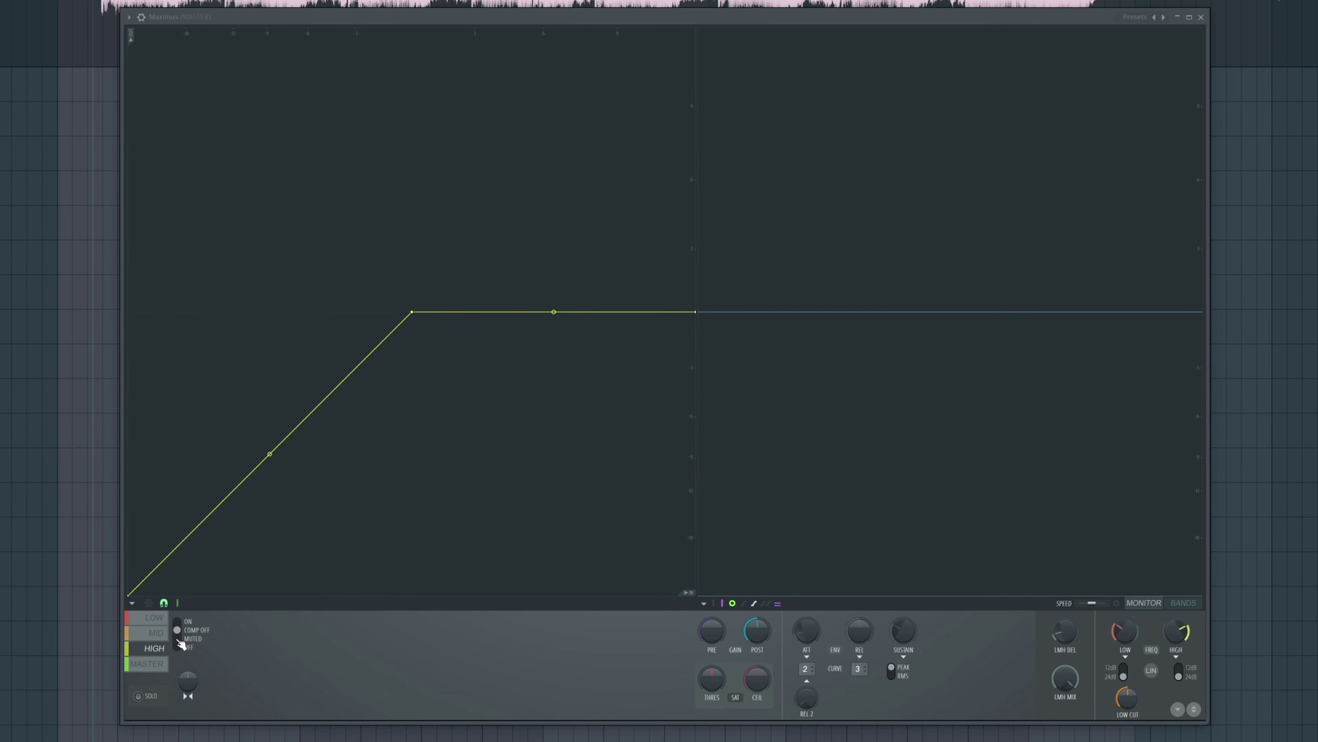
{"action": "left_click", "coordinate": [147, 664]}
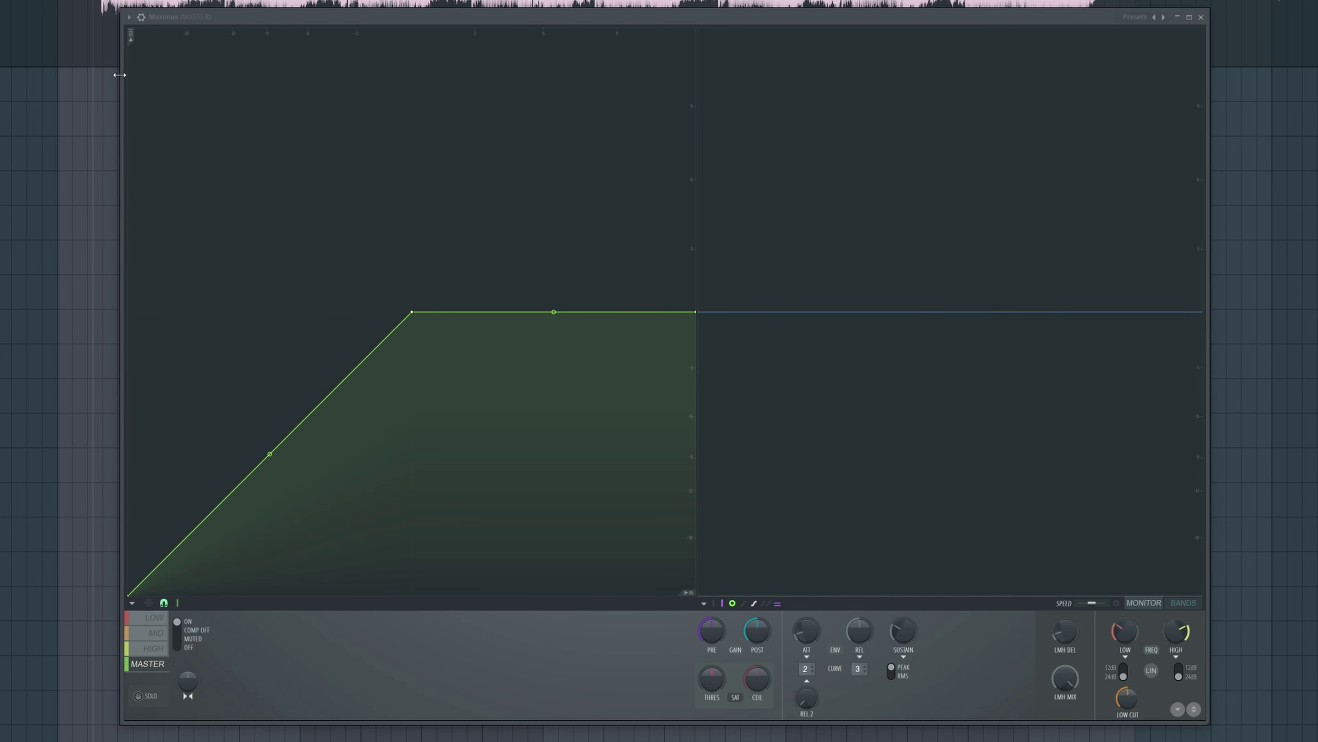
Step: Bring back the mixer and audition the Maximus Master band muted, with compression off and on, during playback
{"action": "key", "text": "F9"}
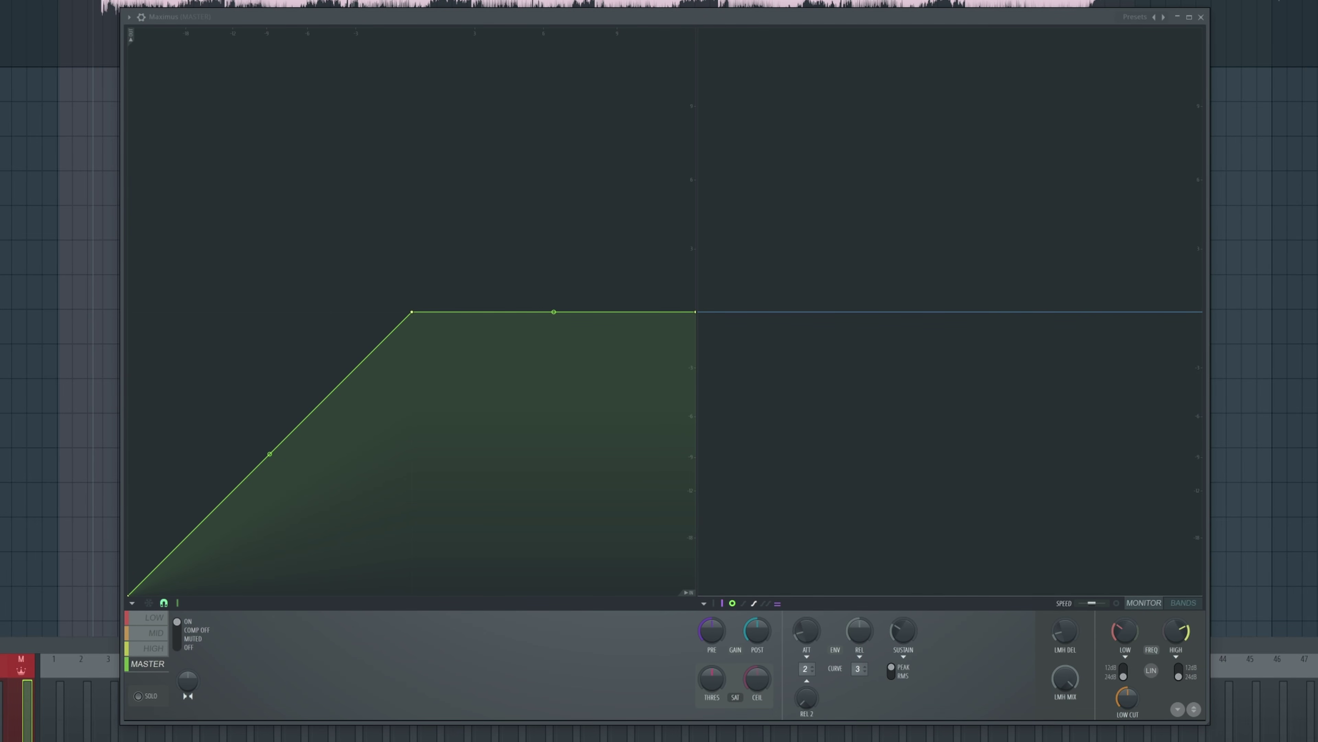
{"action": "key", "text": "space"}
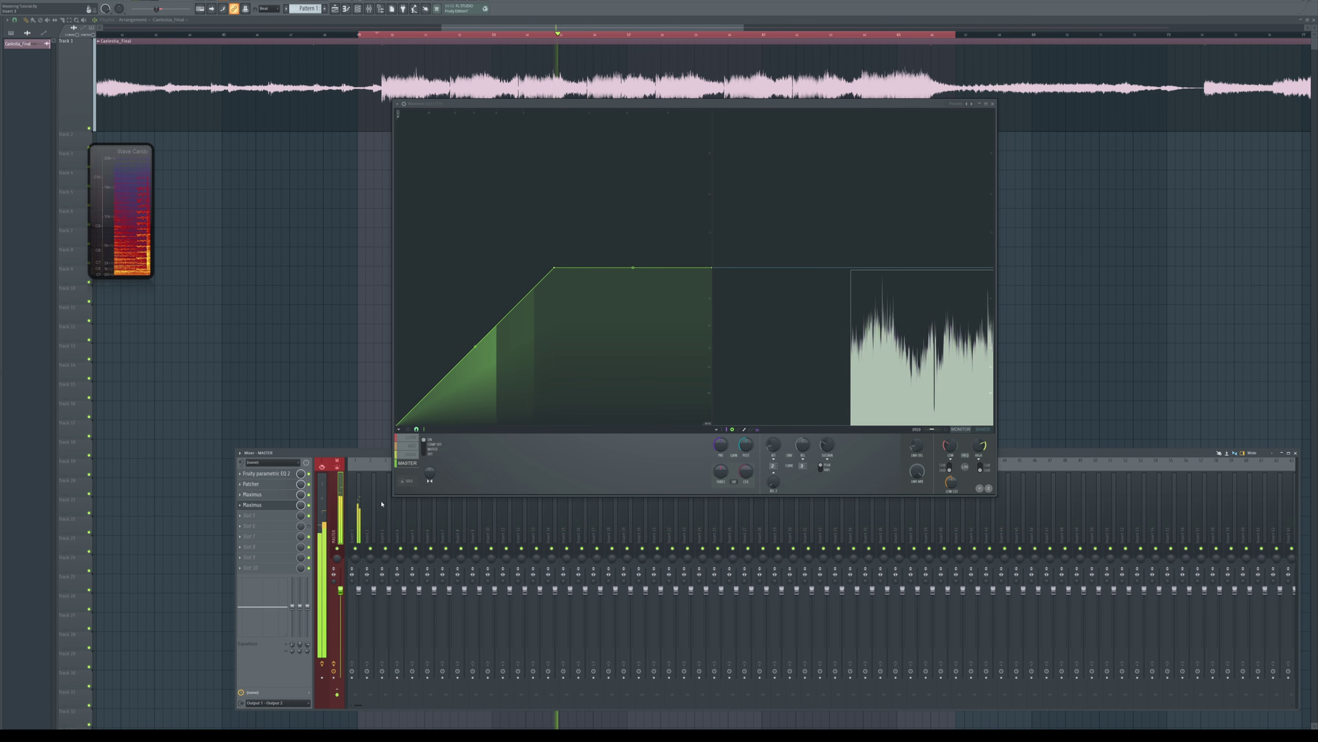
{"action": "left_click", "coordinate": [425, 449]}
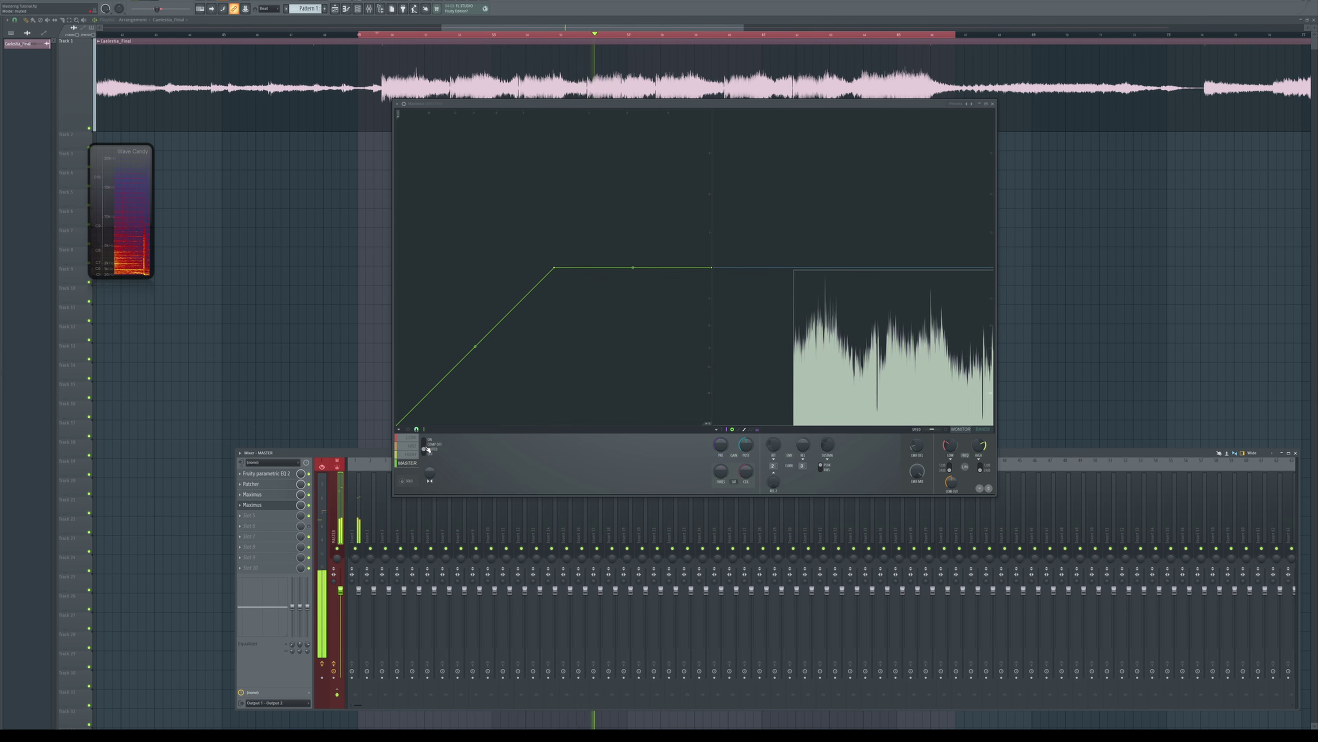
{"action": "left_click", "coordinate": [425, 443]}
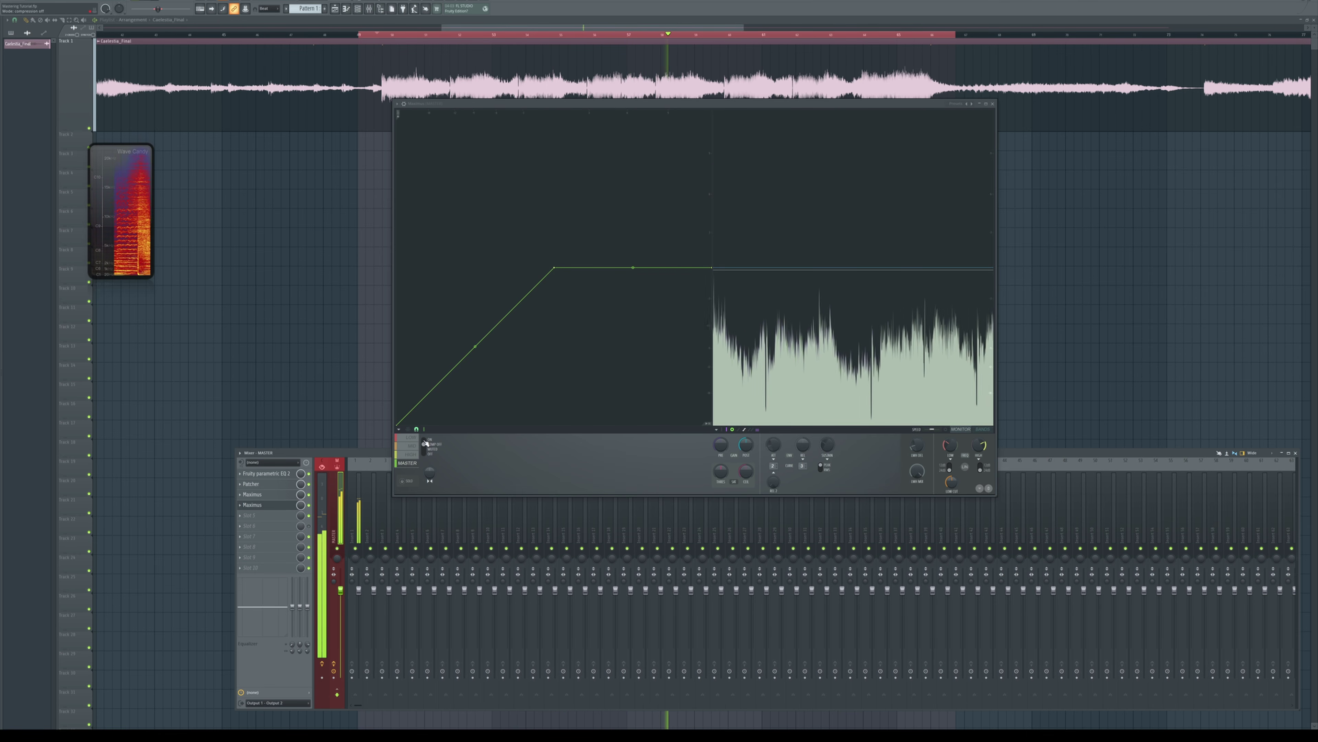
{"action": "left_click", "coordinate": [425, 439]}
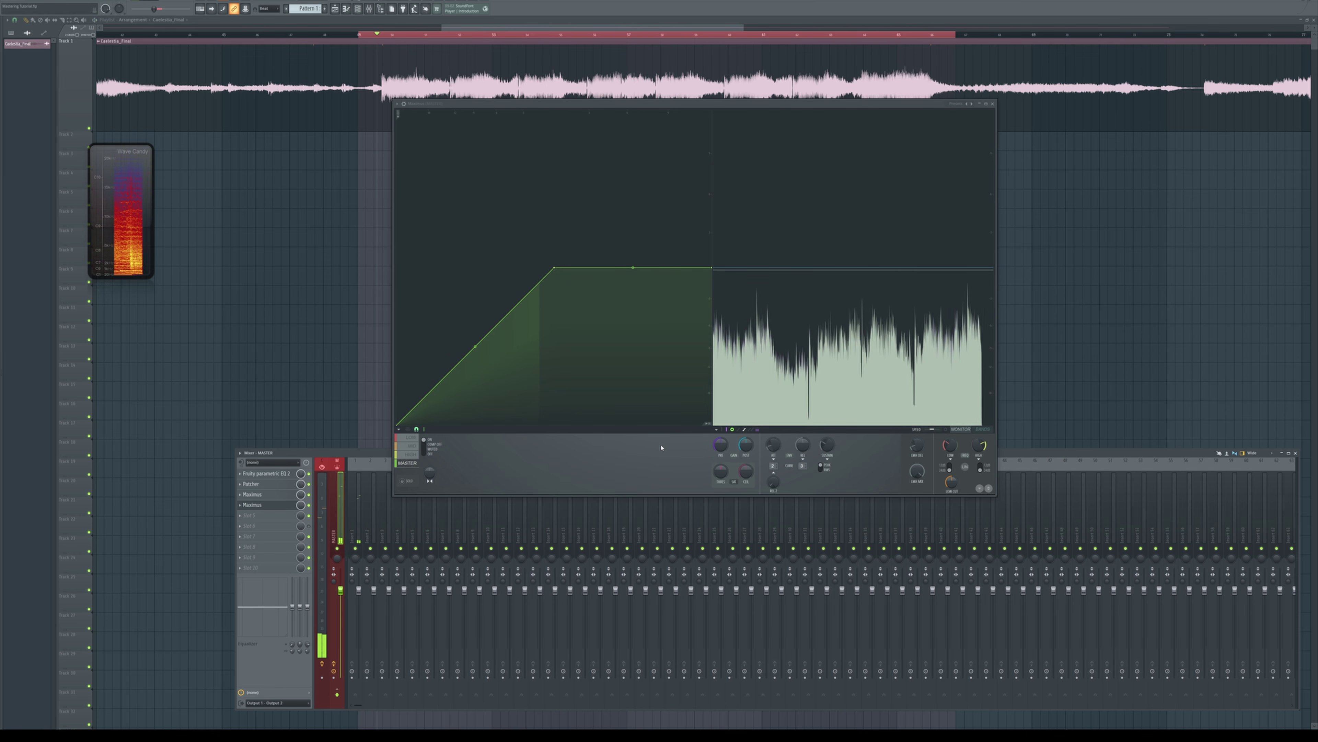
{"action": "key", "text": "space"}
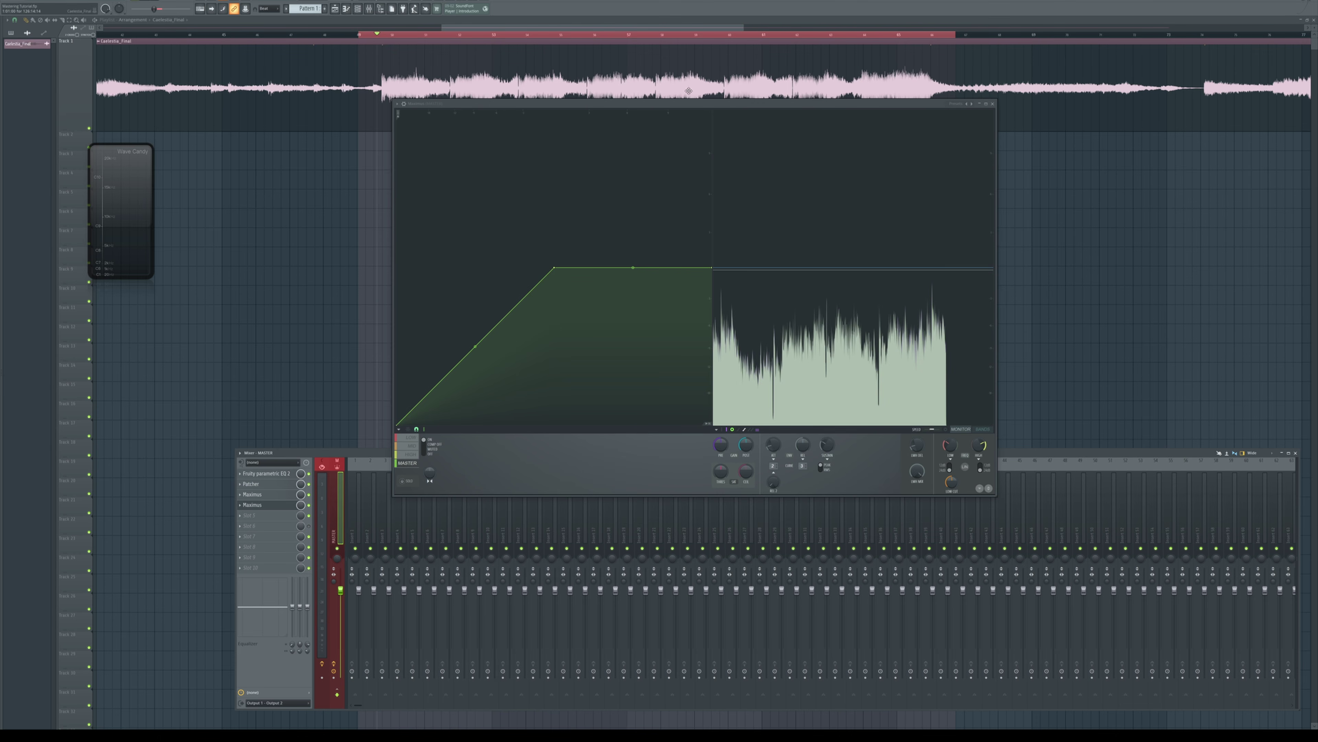
Step: Move the Maximus window up clear of the mixer, and raise the Master band's pre gain during playback
{"action": "left_click_drag", "start_coordinate": [671, 103], "coordinate": [662, 52]}
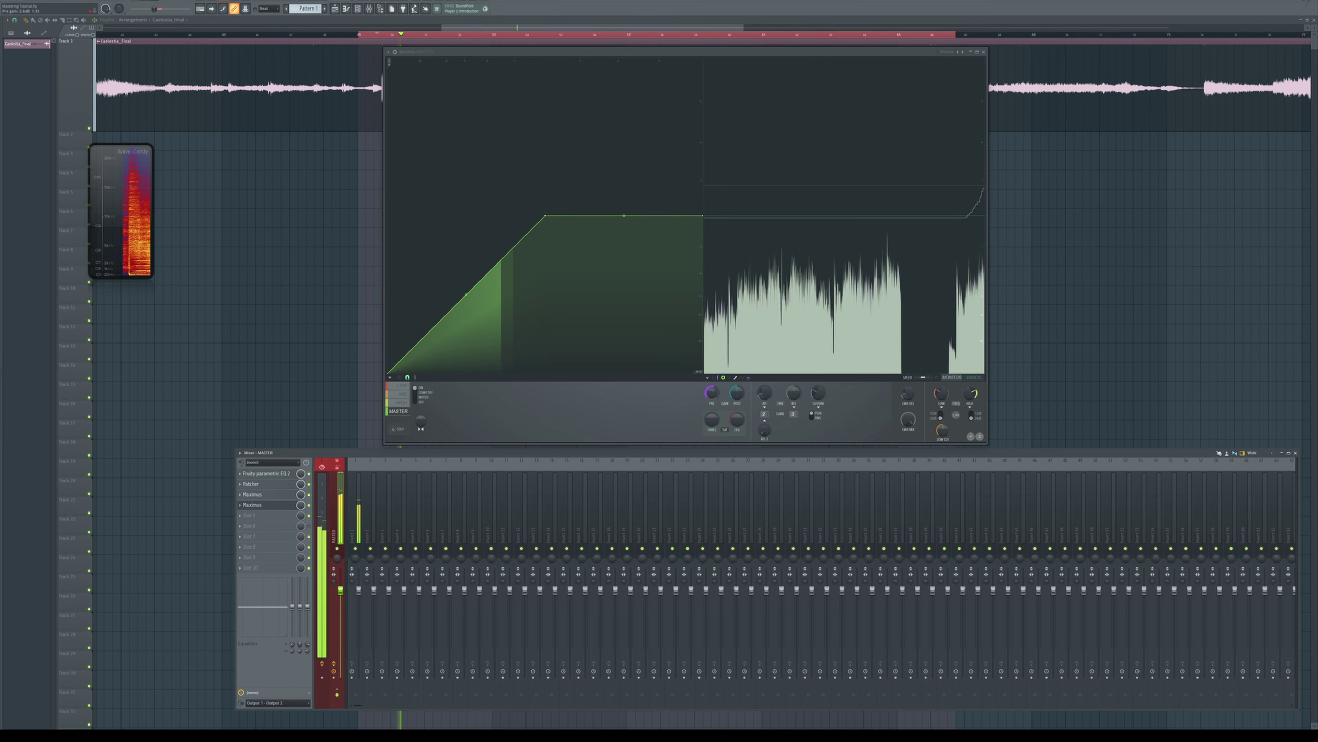
{"action": "left_click_drag", "start_coordinate": [712, 392], "coordinate": [712, 389]}
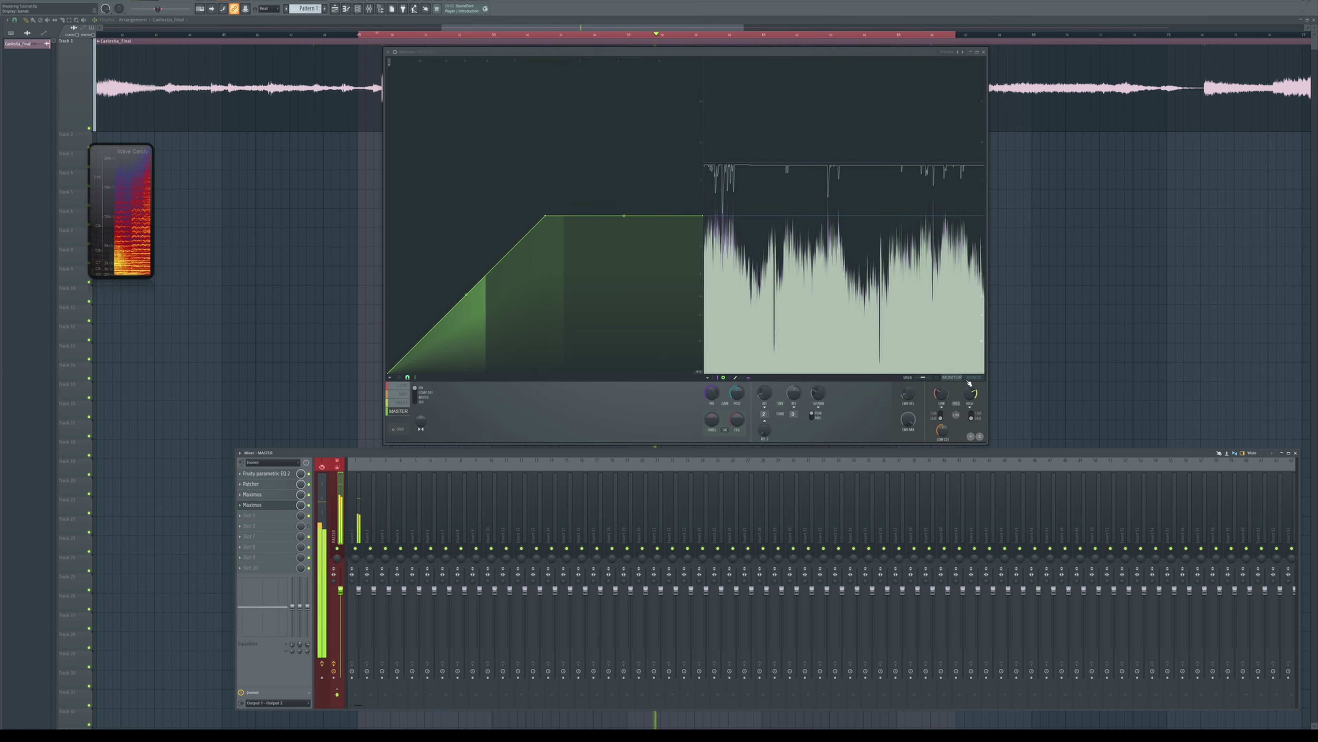
Step: Compare the limiter Maximus's monitor and bands displays during playback, and stop playback
{"action": "left_click", "coordinate": [946, 381]}
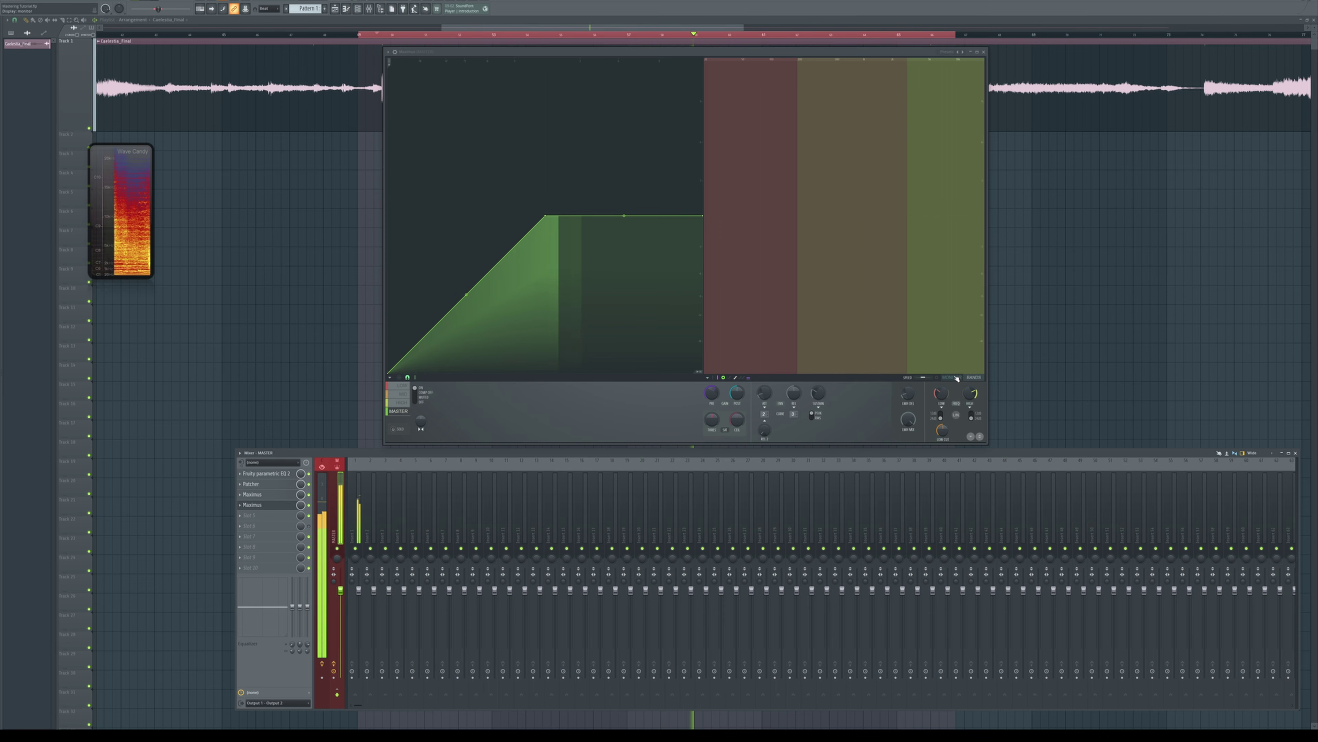
{"action": "left_click", "coordinate": [946, 381]}
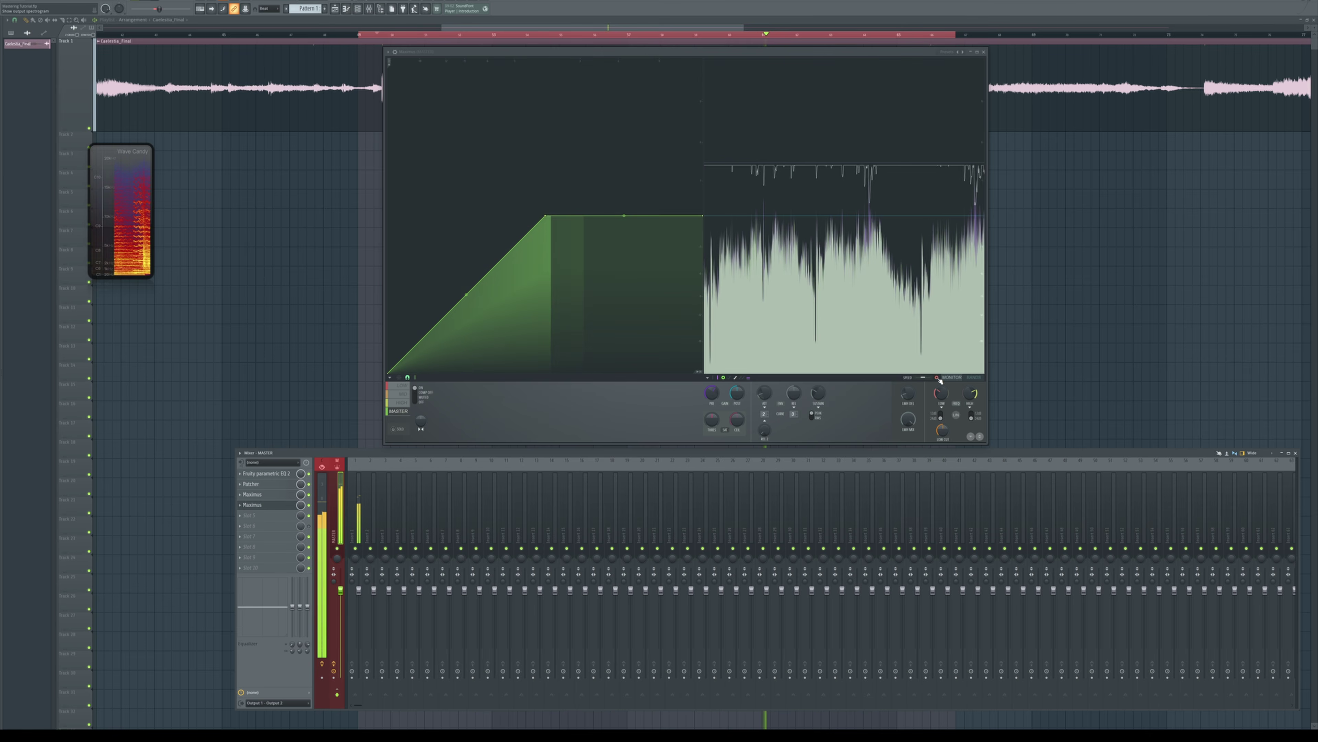
{"action": "left_click", "coordinate": [938, 379]}
{"action": "left_click", "coordinate": [940, 380]}
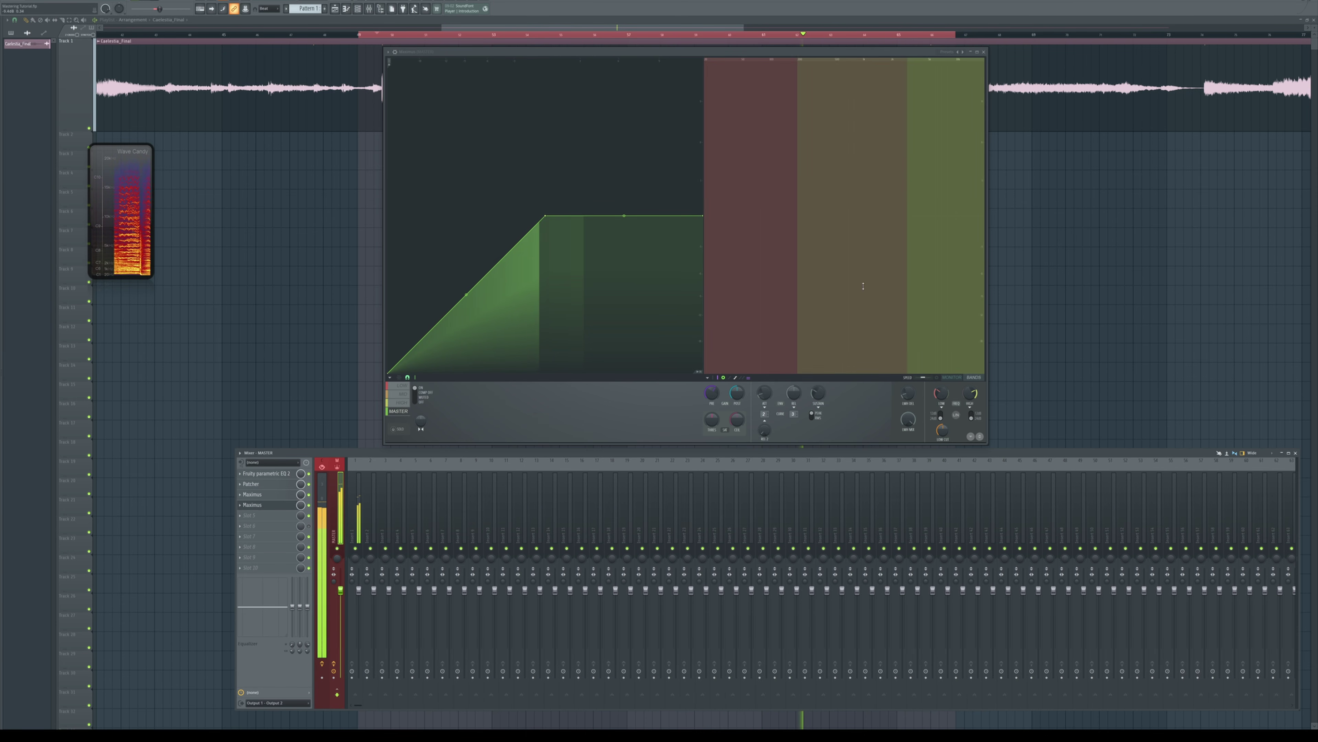
{"action": "key", "text": "space"}
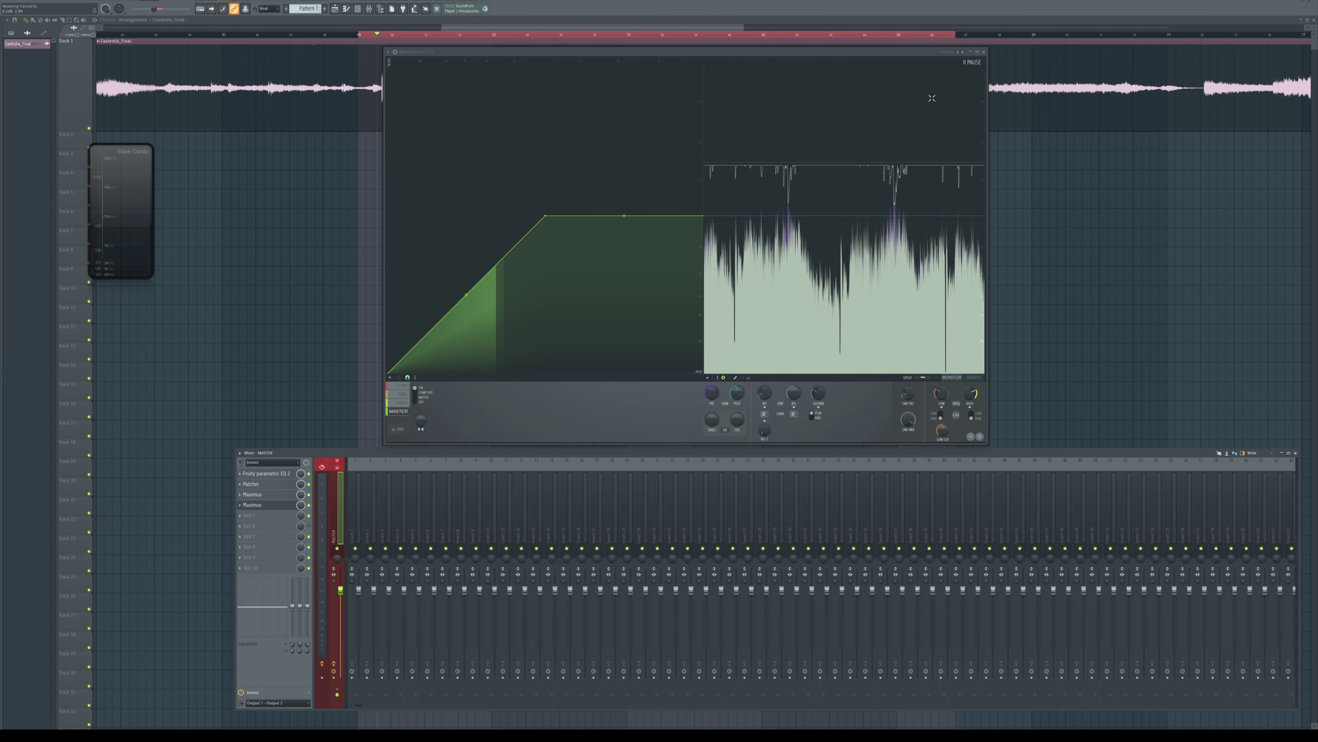
Step: Close the limiter Maximus and move the mixer up towards the song waveform
{"action": "left_click", "coordinate": [983, 53]}
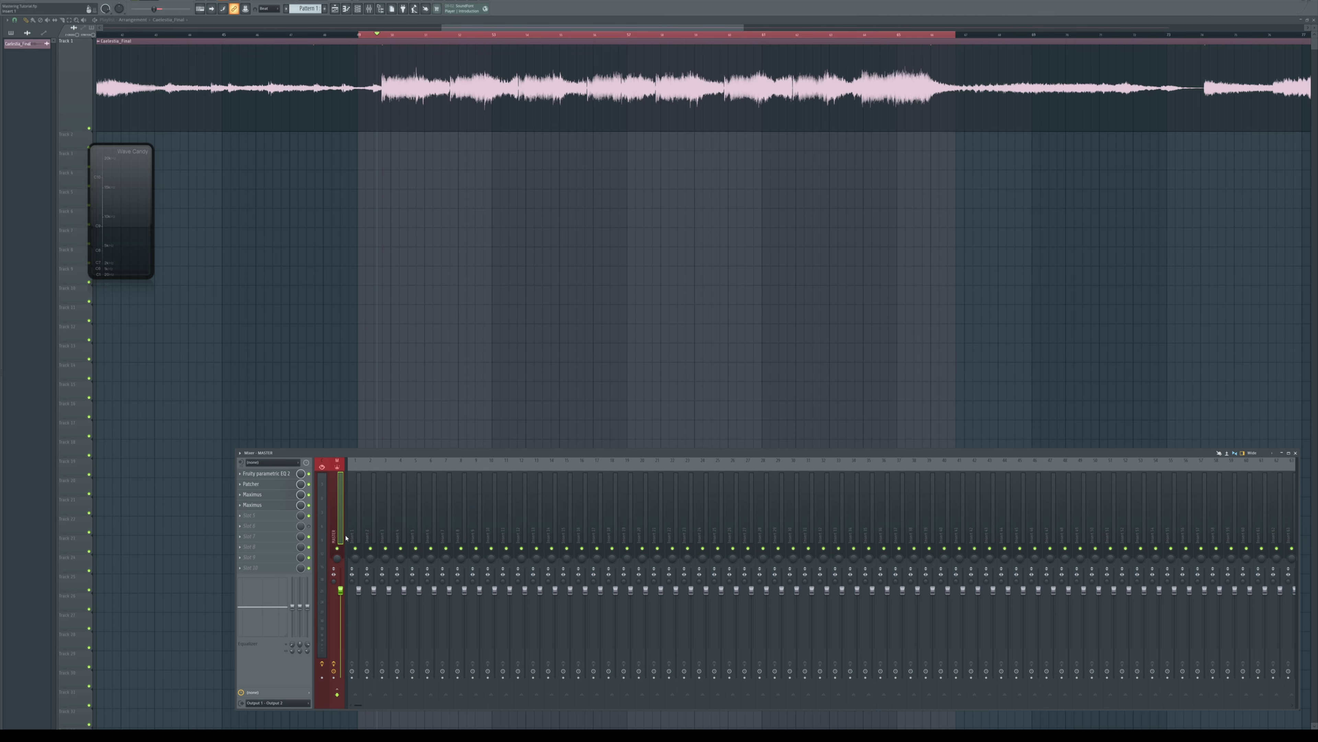
{"action": "left_click_drag", "start_coordinate": [400, 459], "coordinate": [412, 380]}
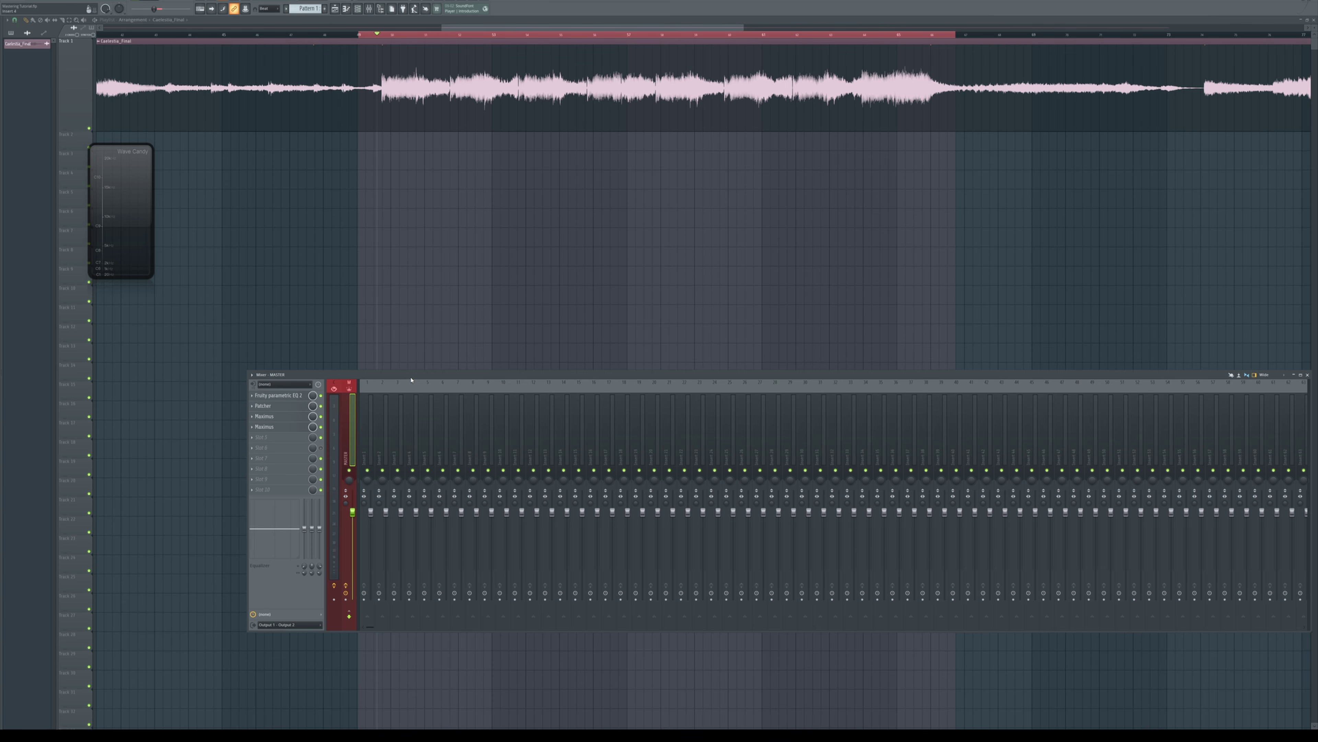
{"action": "left_click", "coordinate": [257, 440]}
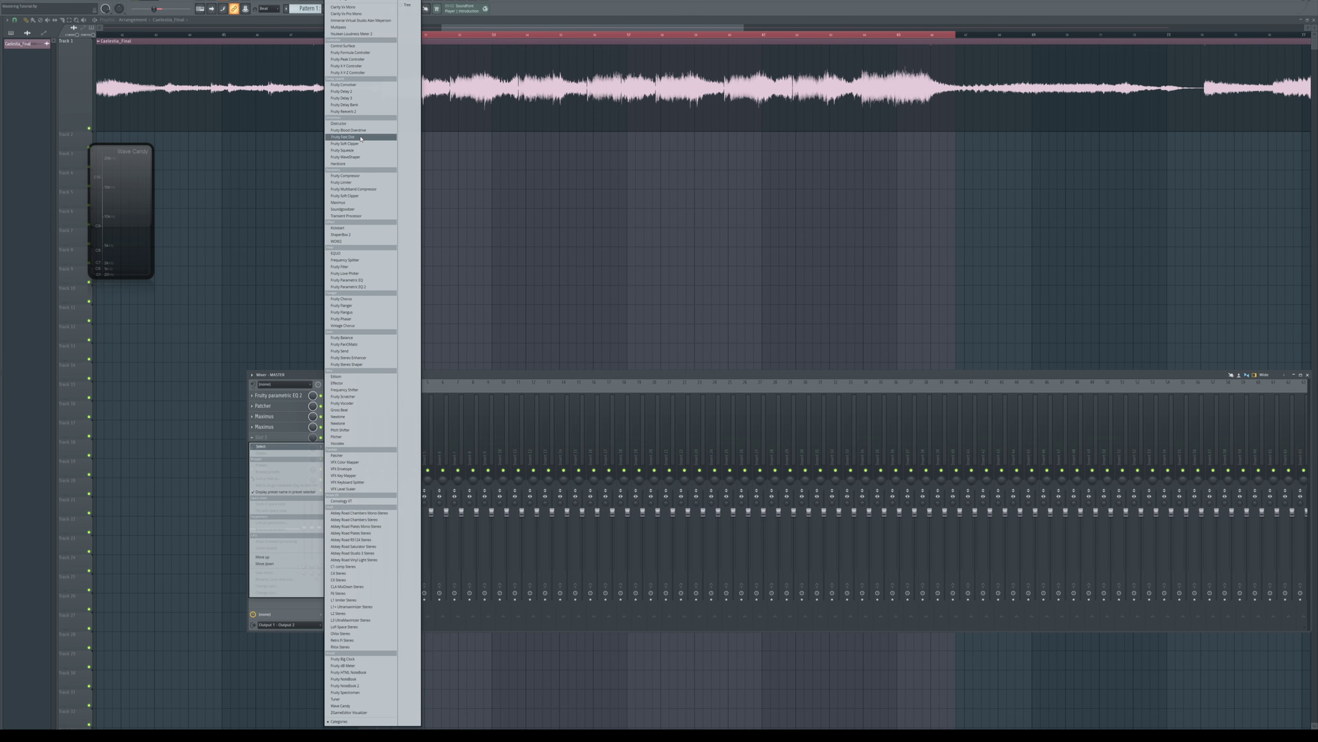
{"action": "key", "text": "Escape"}
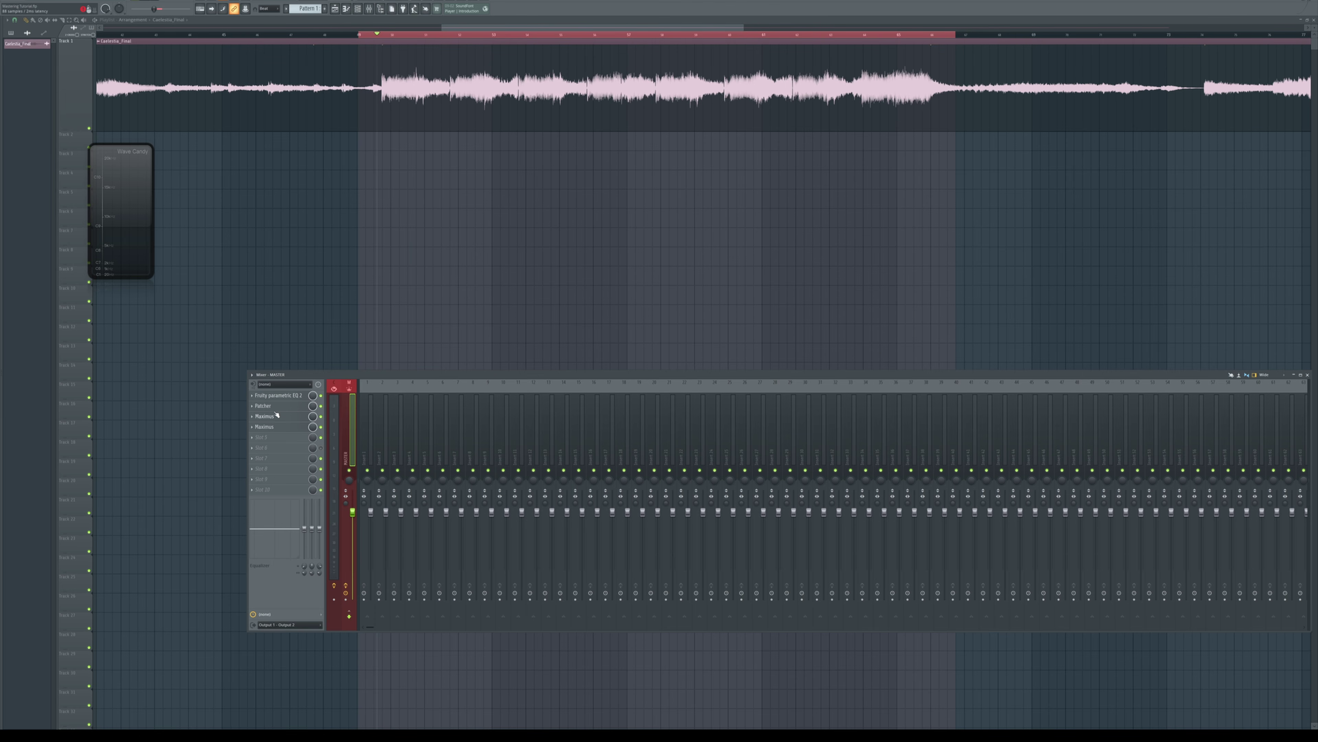
Step: Review the Patcher map and its SIDE equalizer curve, and close both windows
{"action": "left_click", "coordinate": [267, 406]}
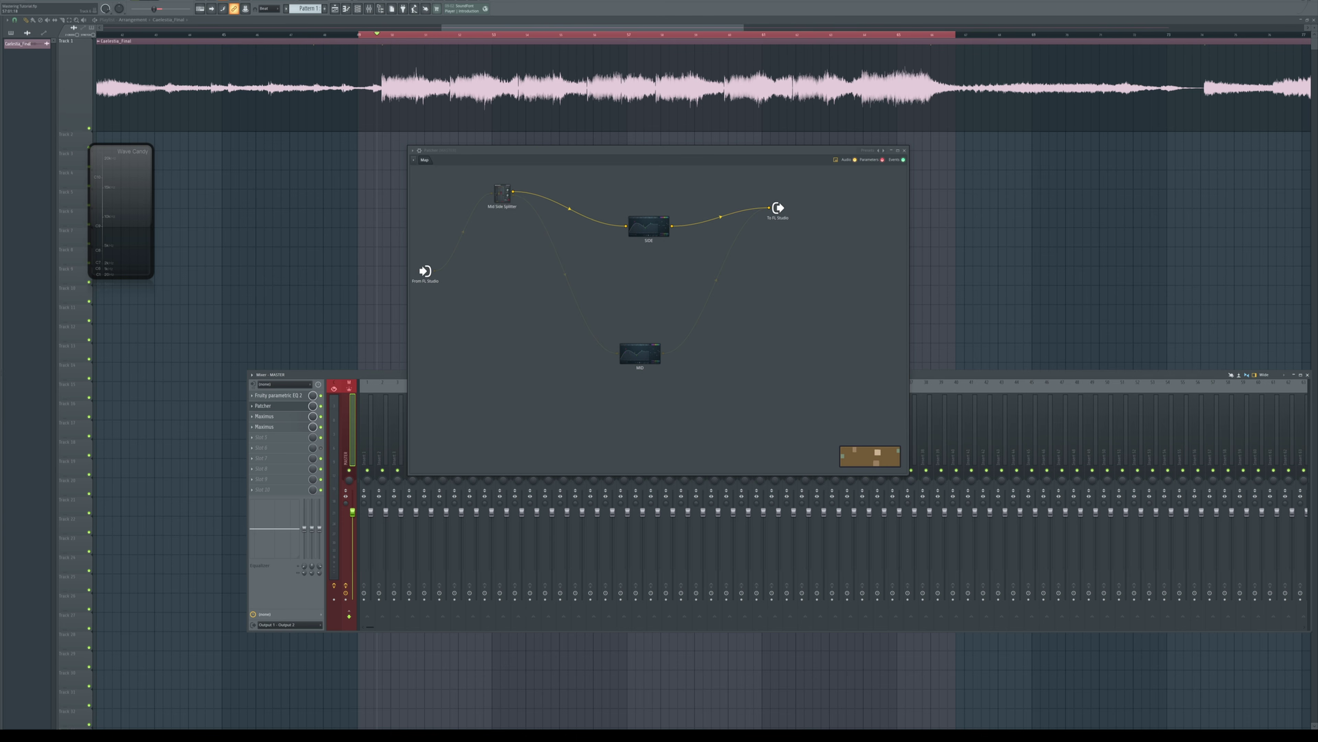
{"action": "double_click", "coordinate": [660, 236]}
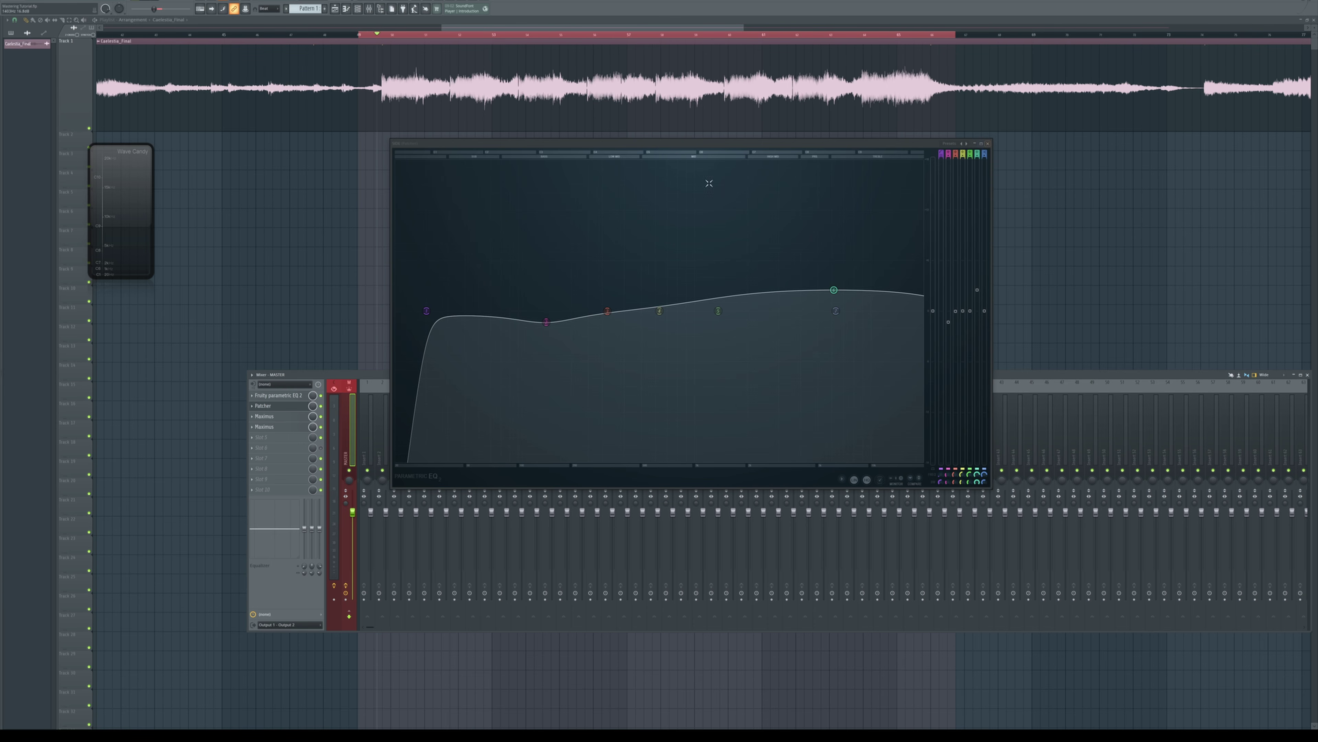
{"action": "left_click", "coordinate": [992, 147]}
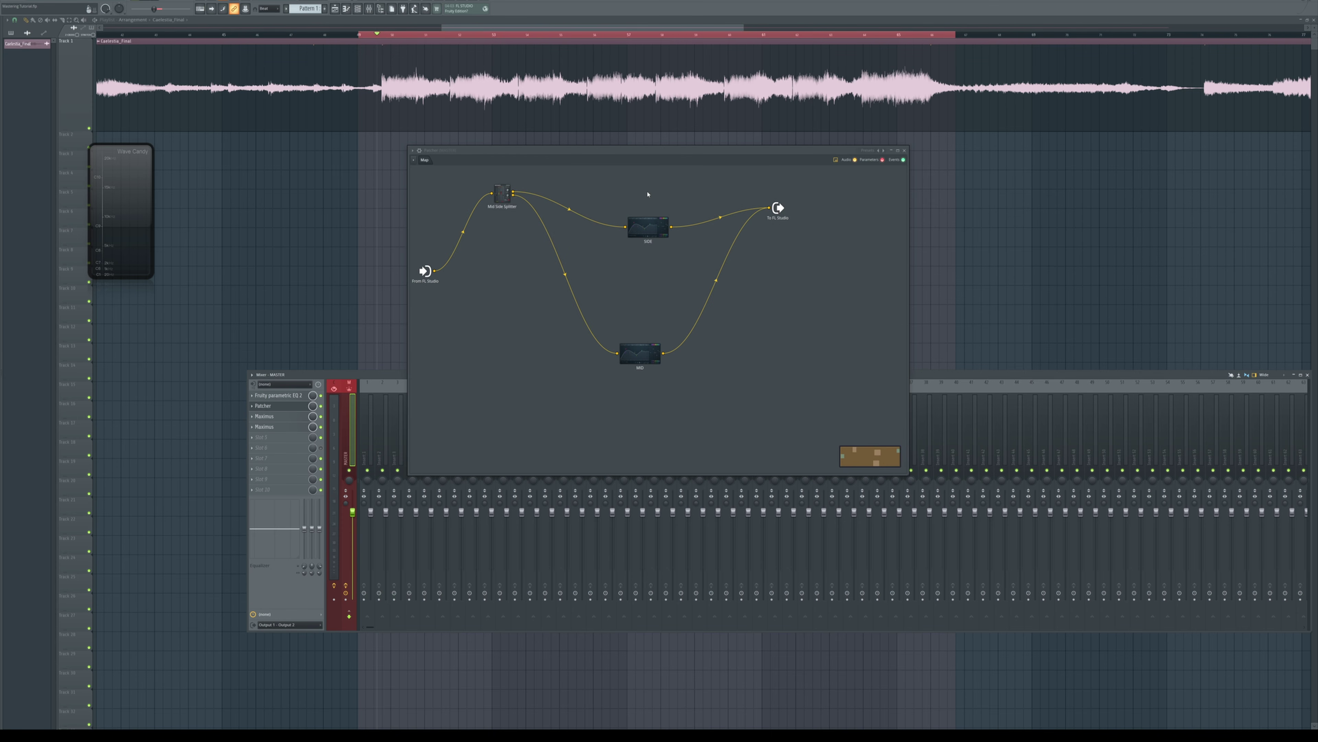
{"action": "left_click", "coordinate": [904, 150]}
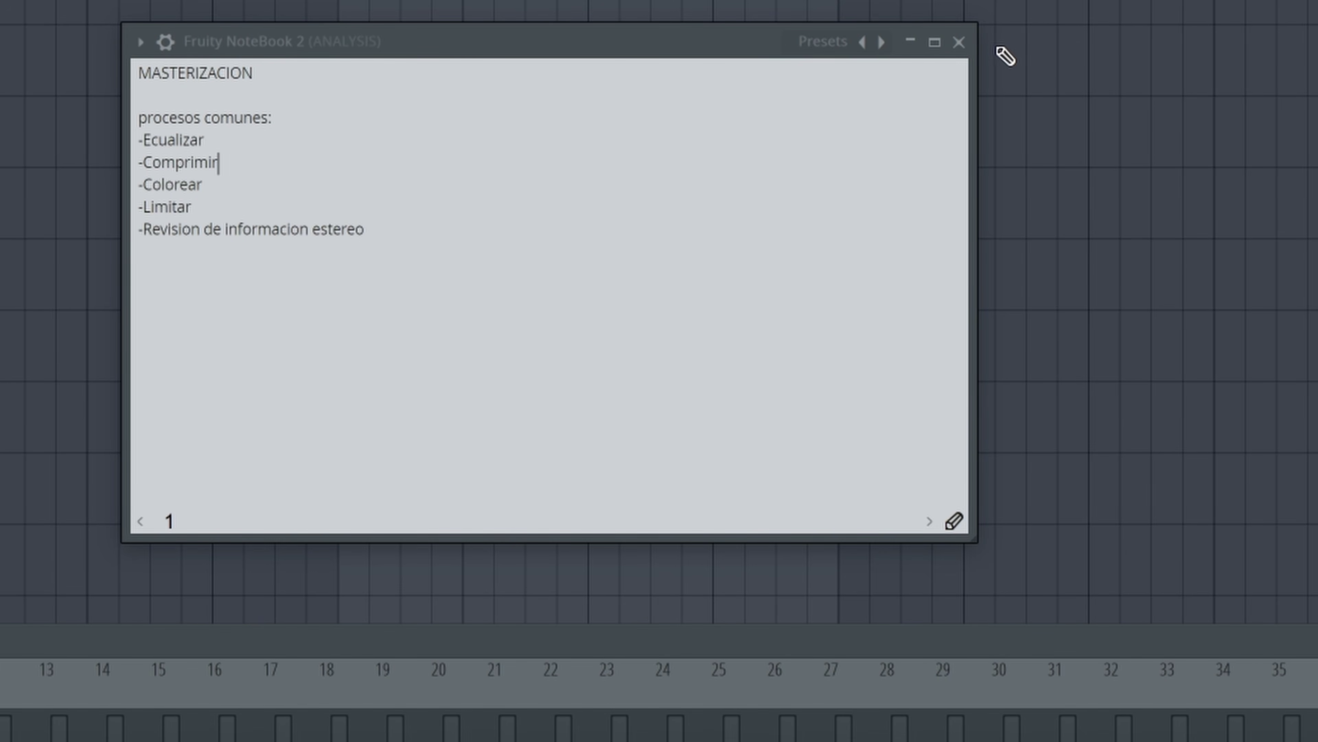
Step: Close the mastering notes, and open Wave Candy from the ANALYSIS track with its display enlarged beside the settings window
{"action": "left_click", "coordinate": [959, 41]}
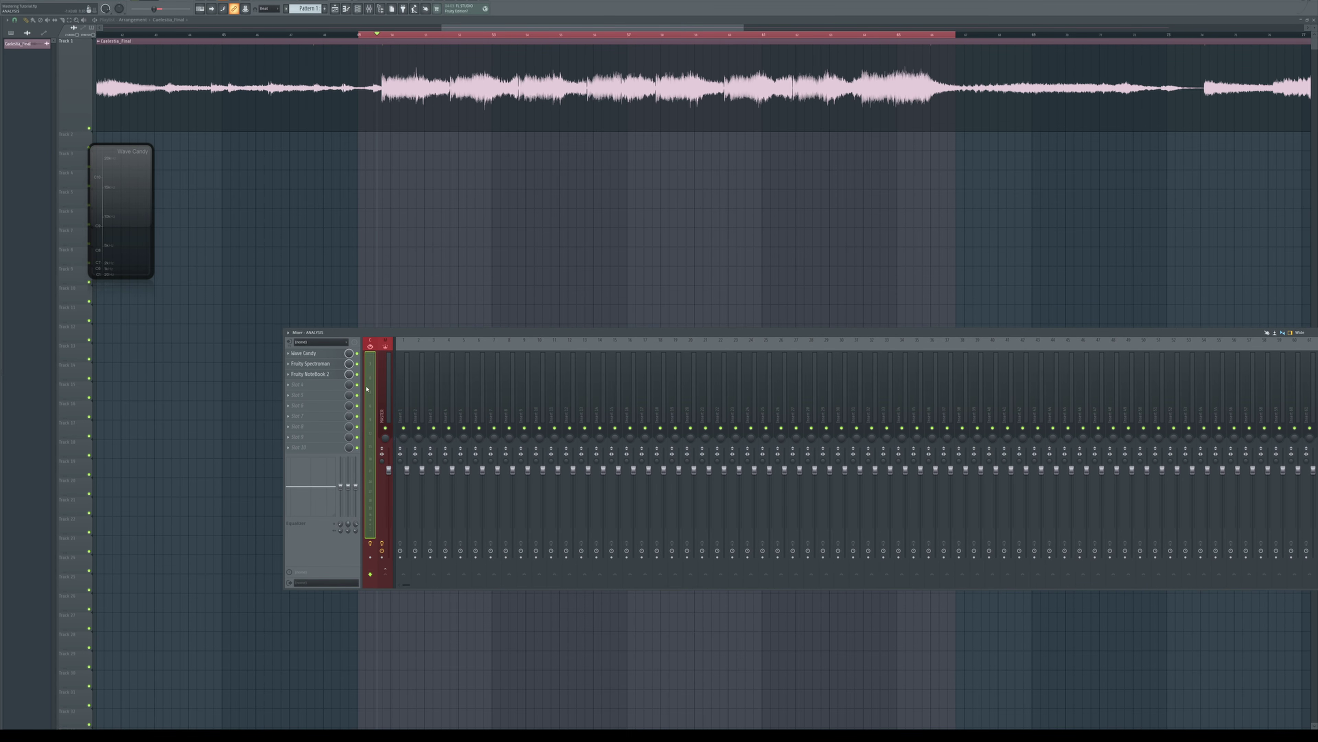
{"action": "left_click", "coordinate": [321, 355]}
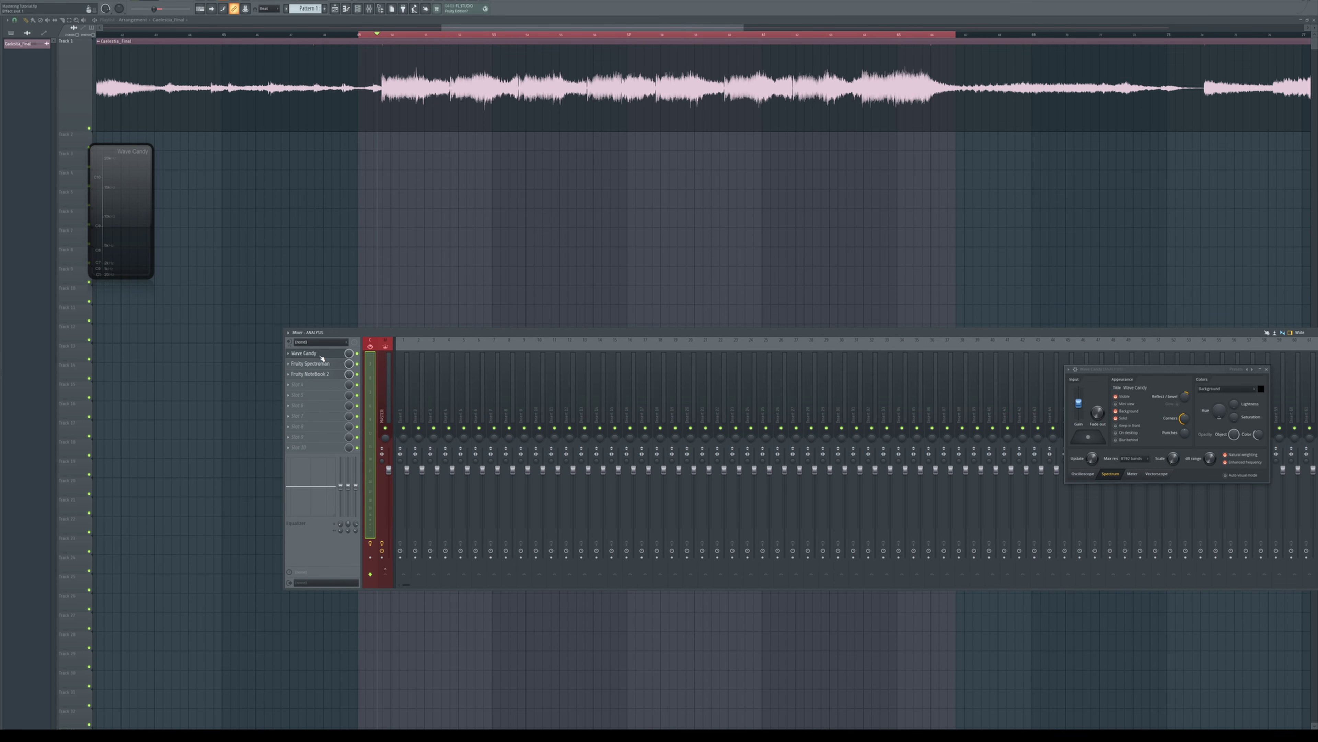
{"action": "left_click_drag", "start_coordinate": [121, 208], "coordinate": [540, 184]}
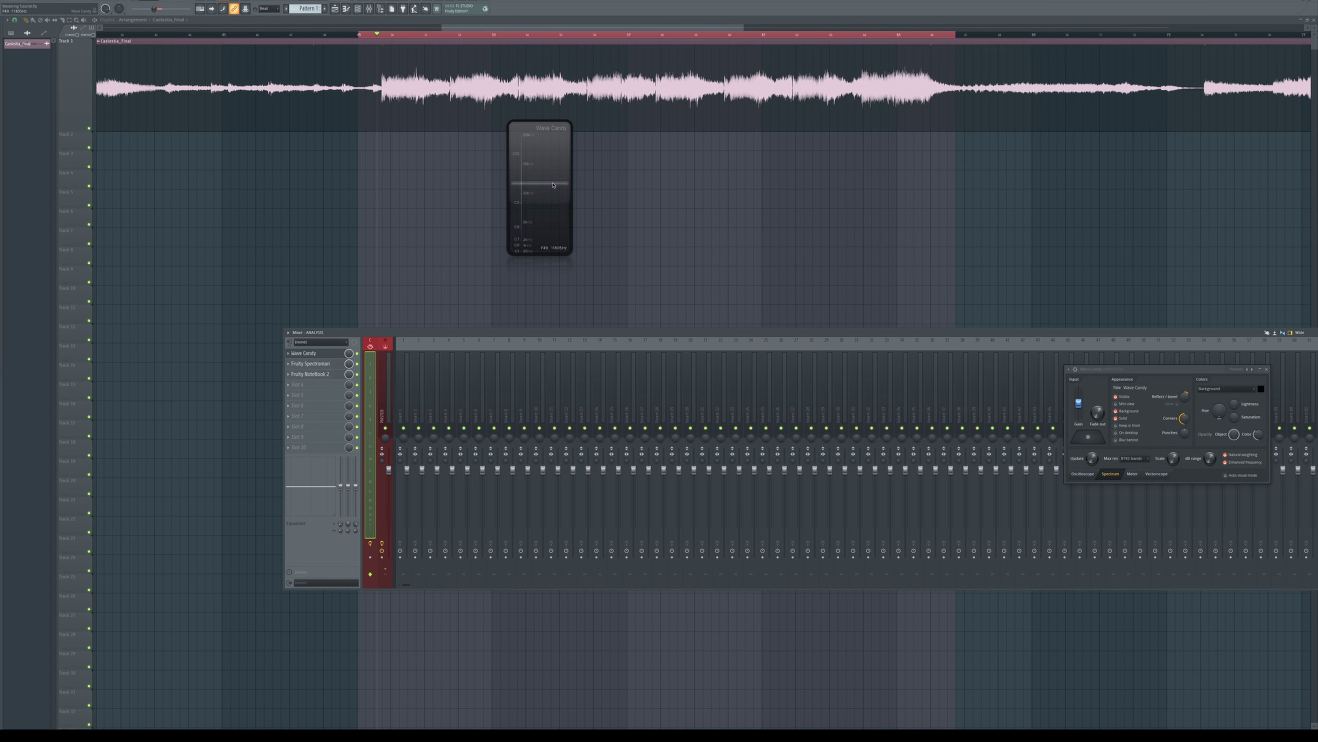
{"action": "left_click_drag", "start_coordinate": [568, 252], "coordinate": [912, 370]}
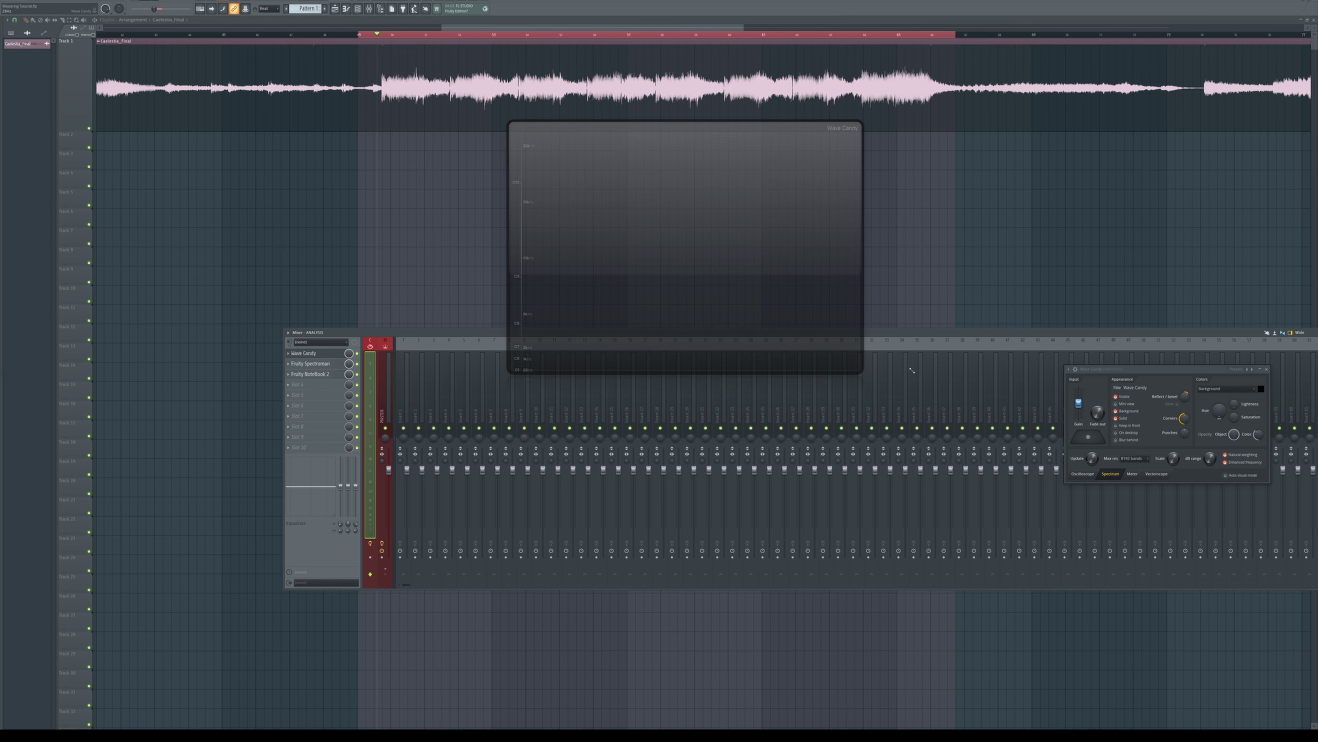
{"action": "left_click_drag", "start_coordinate": [1142, 369], "coordinate": [984, 198]}
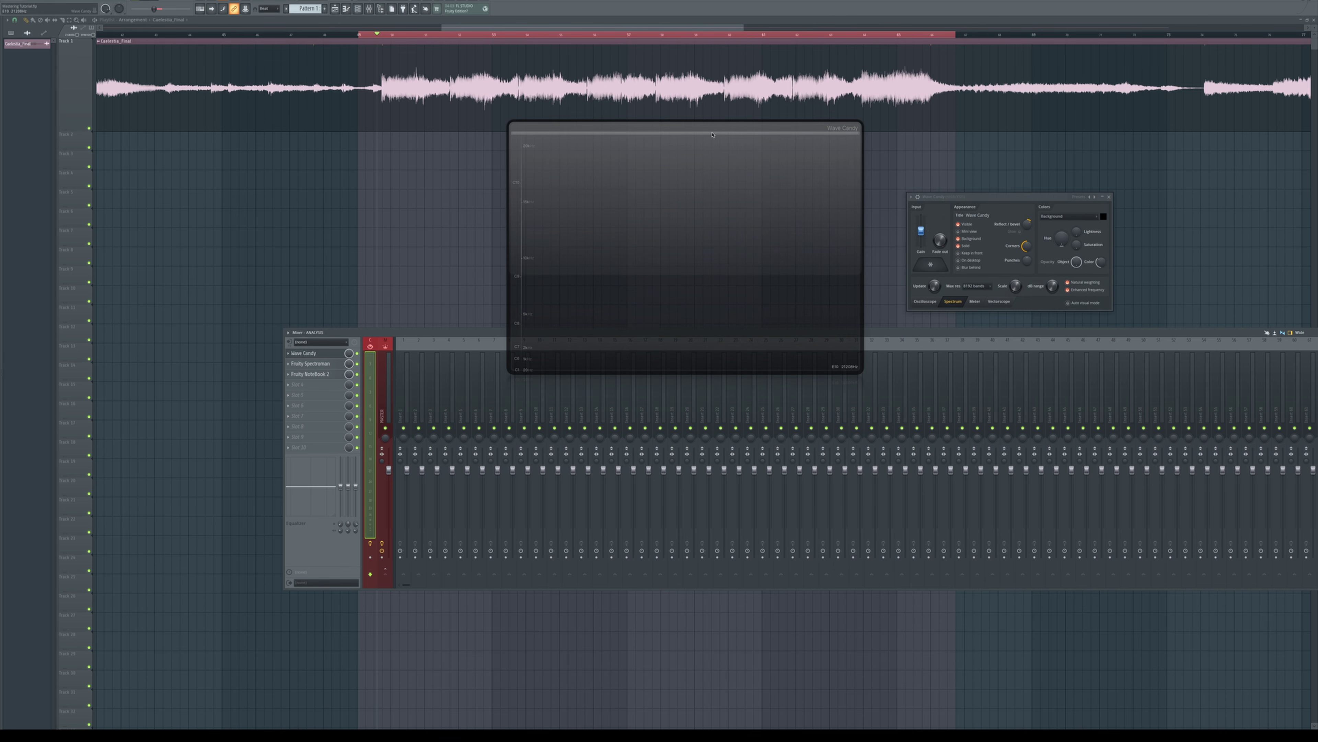
{"action": "left_click_drag", "start_coordinate": [711, 140], "coordinate": [657, 171]}
{"action": "left_click_drag", "start_coordinate": [997, 190], "coordinate": [923, 185]}
Step: Switch Wave Candy to Vectorscope, move the mixer down clear of the display, and start playback with Add enabled
{"action": "left_click", "coordinate": [923, 300]}
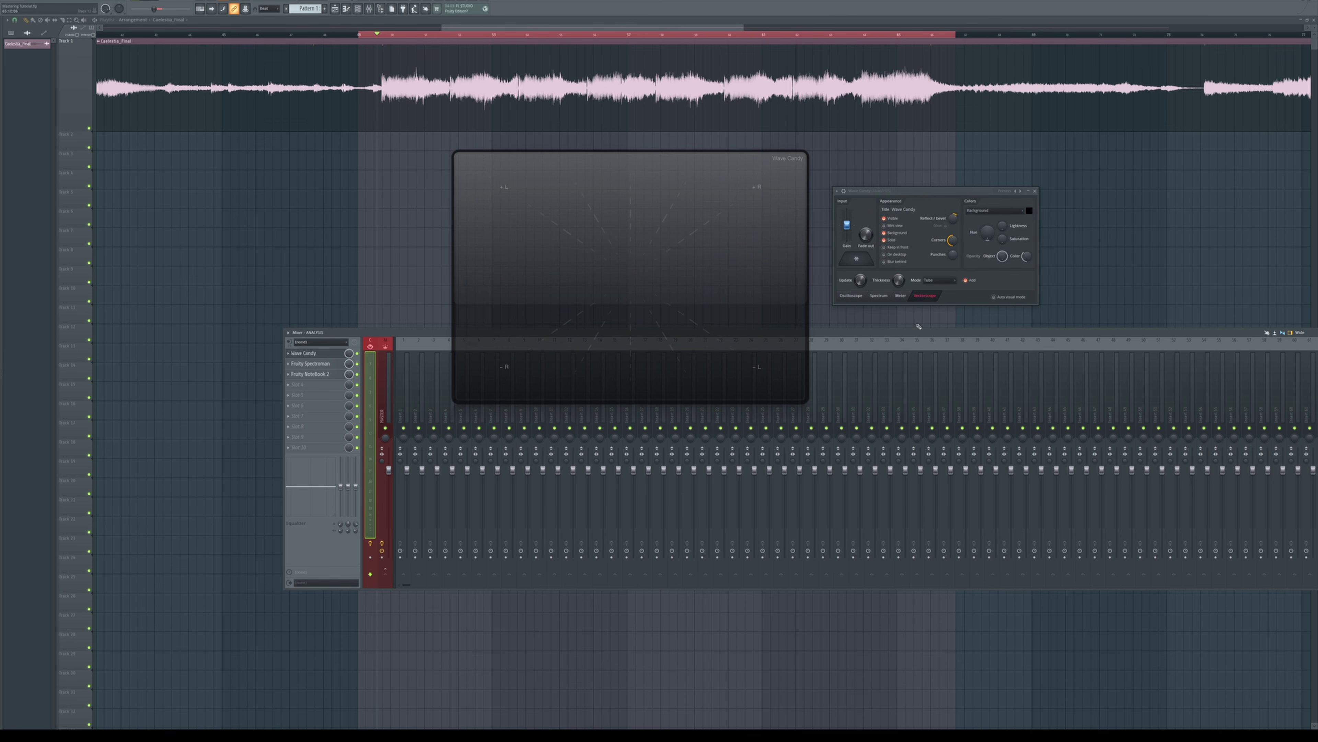
{"action": "left_click_drag", "start_coordinate": [919, 326], "coordinate": [922, 413]}
{"action": "key", "text": "space"}
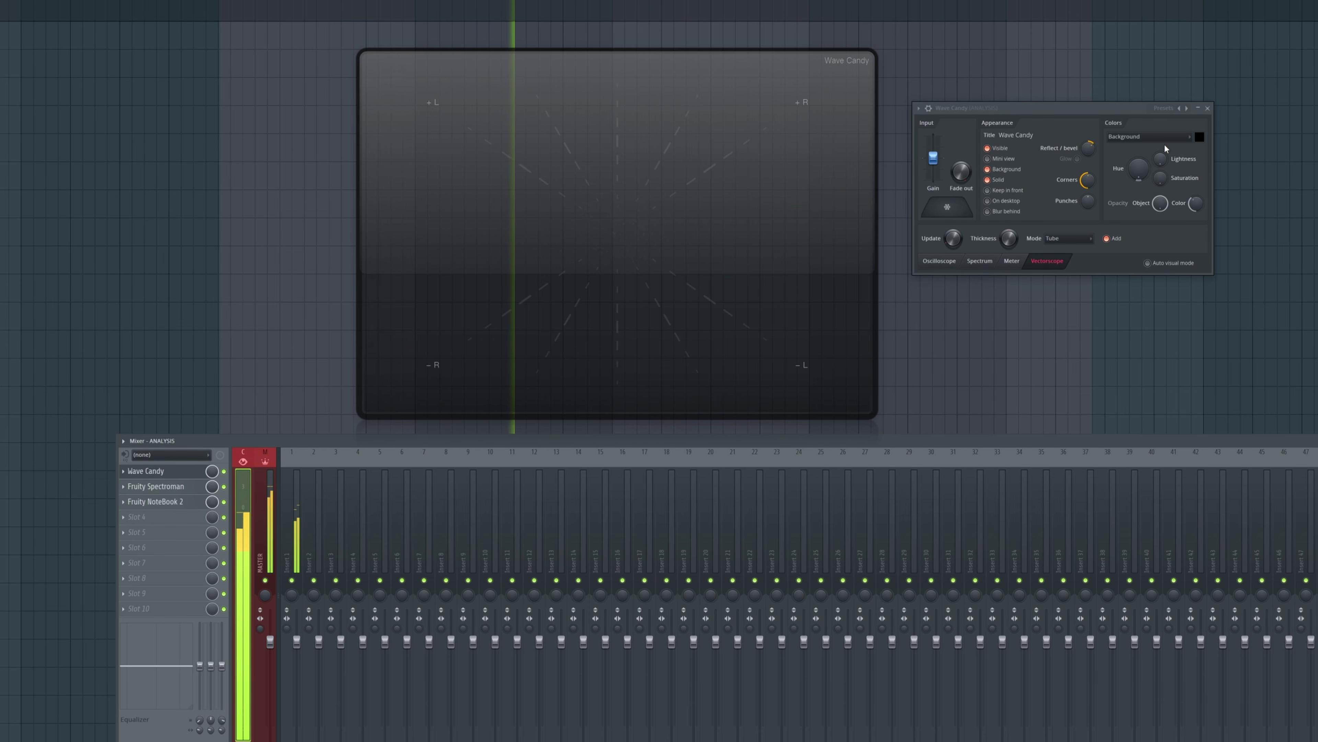
{"action": "left_click", "coordinate": [1110, 238]}
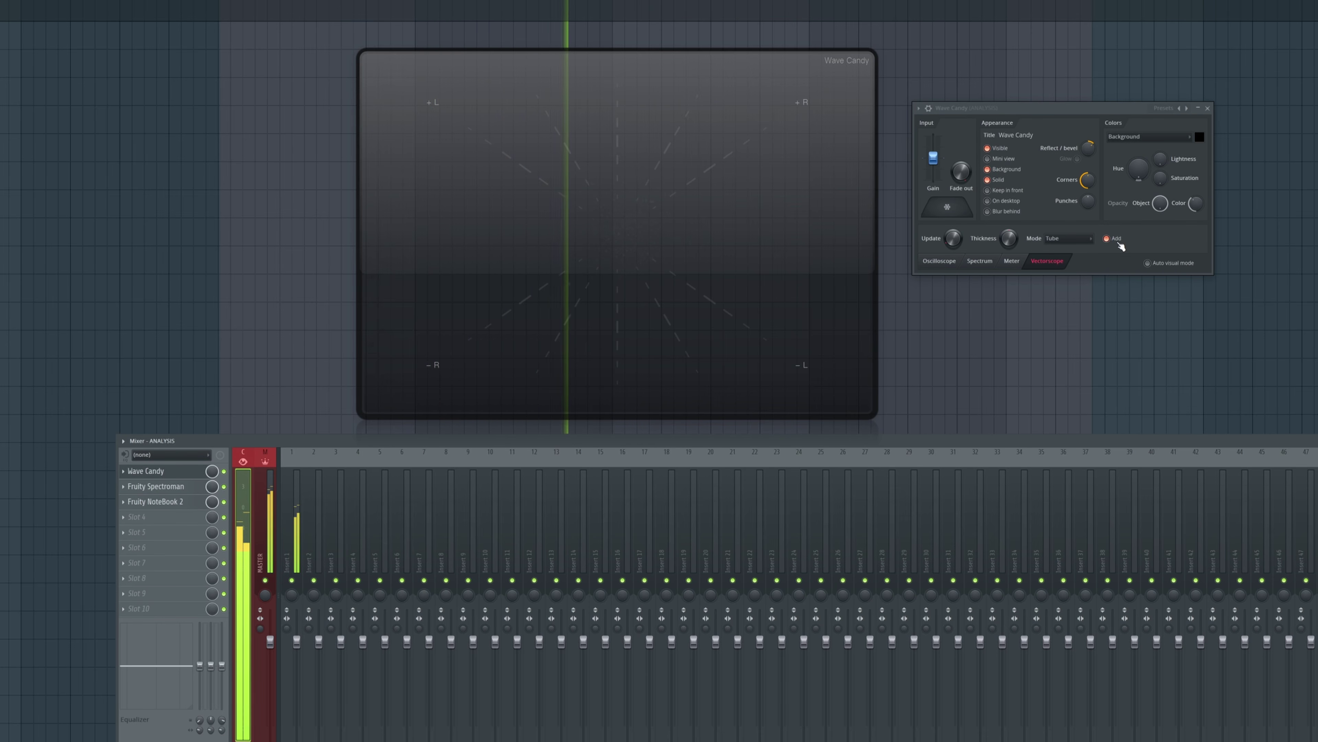
{"action": "left_click", "coordinate": [1111, 238]}
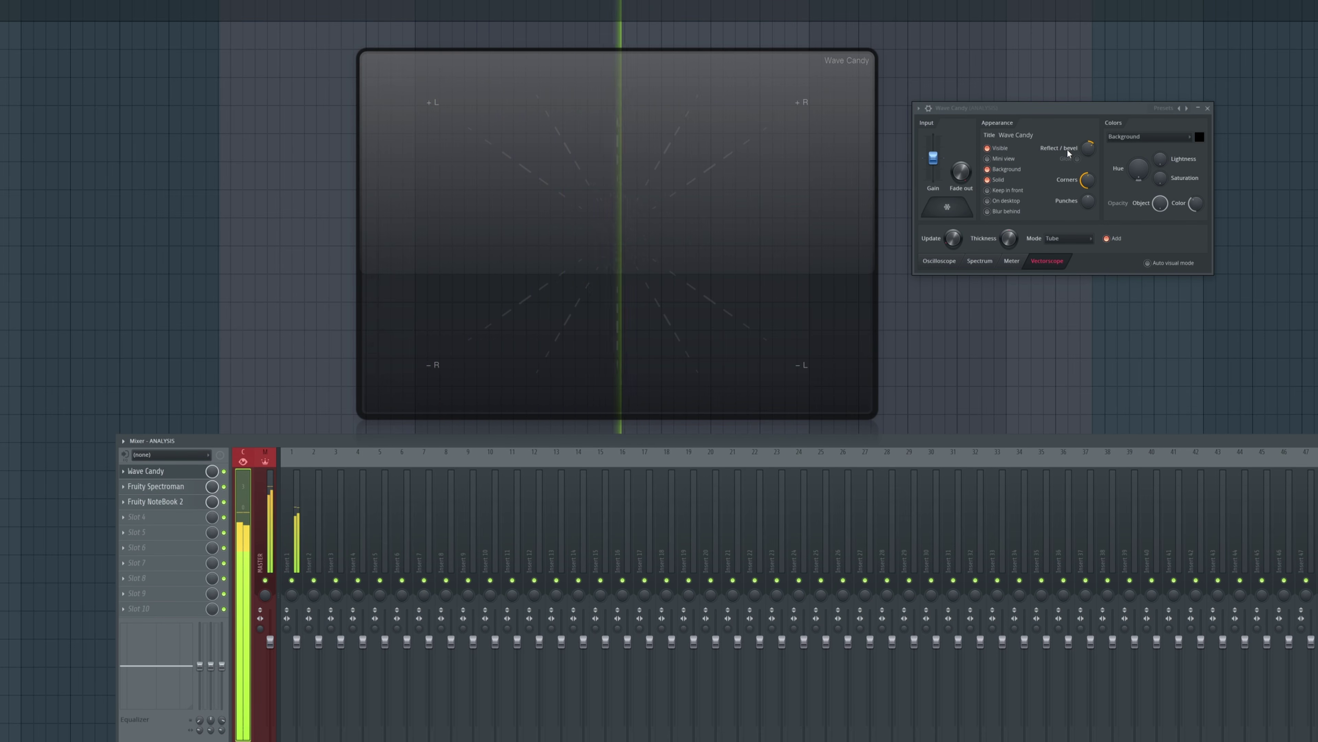
Step: Adjust Wave Candy's reflect/bevel amount and its background color settings
{"action": "left_click_drag", "start_coordinate": [1088, 148], "coordinate": [1088, 120]}
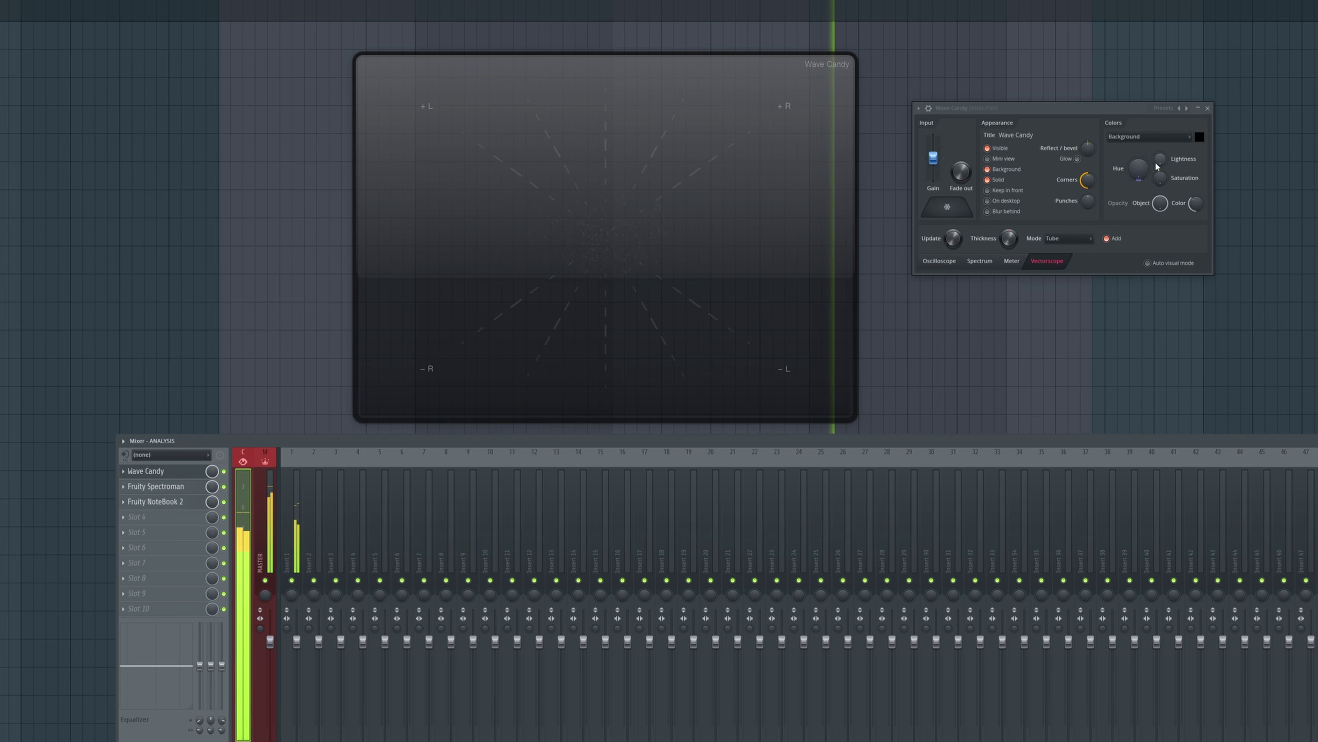
{"action": "left_click_drag", "start_coordinate": [1154, 161], "coordinate": [1139, 124]}
{"action": "left_click_drag", "start_coordinate": [1160, 179], "coordinate": [1196, 213]}
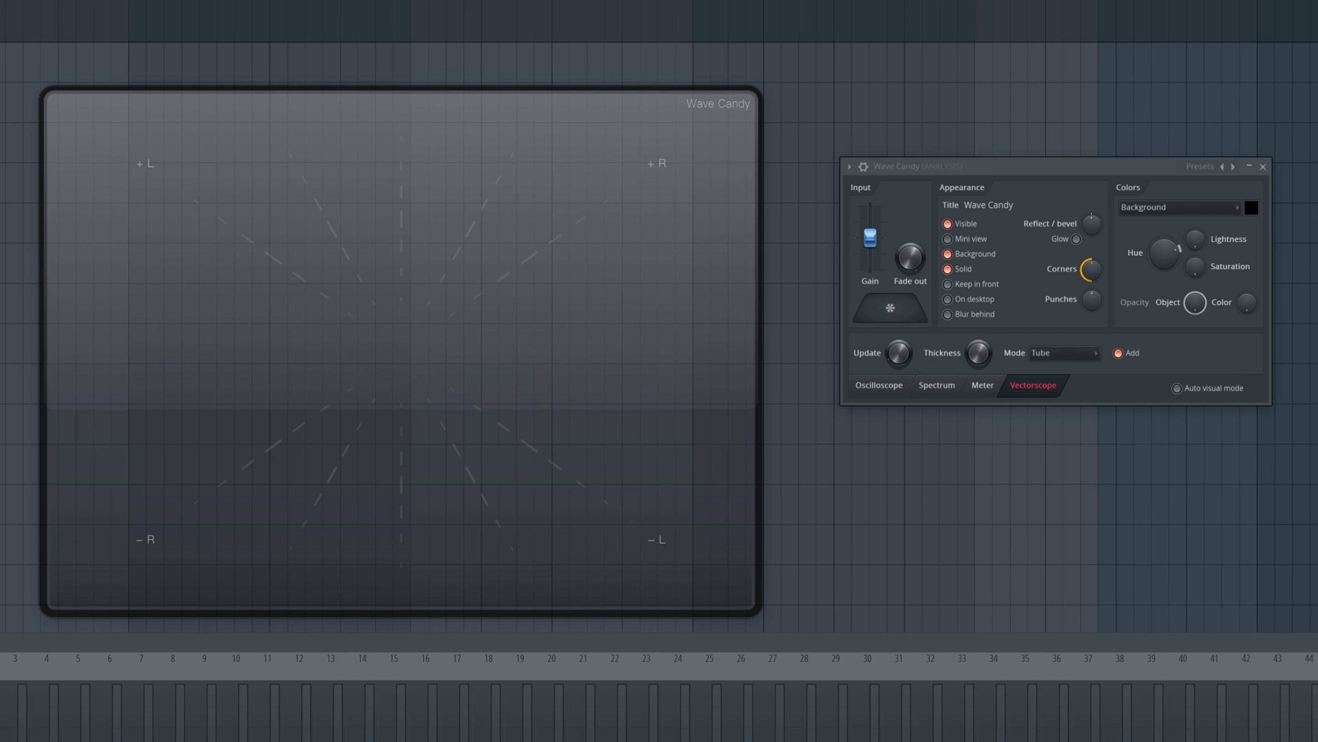
Step: Open the multiband Maximus on the Master track, move its window up, and review the Low, Mid and High band curves
{"action": "right_click", "coordinate": [1, 658]}
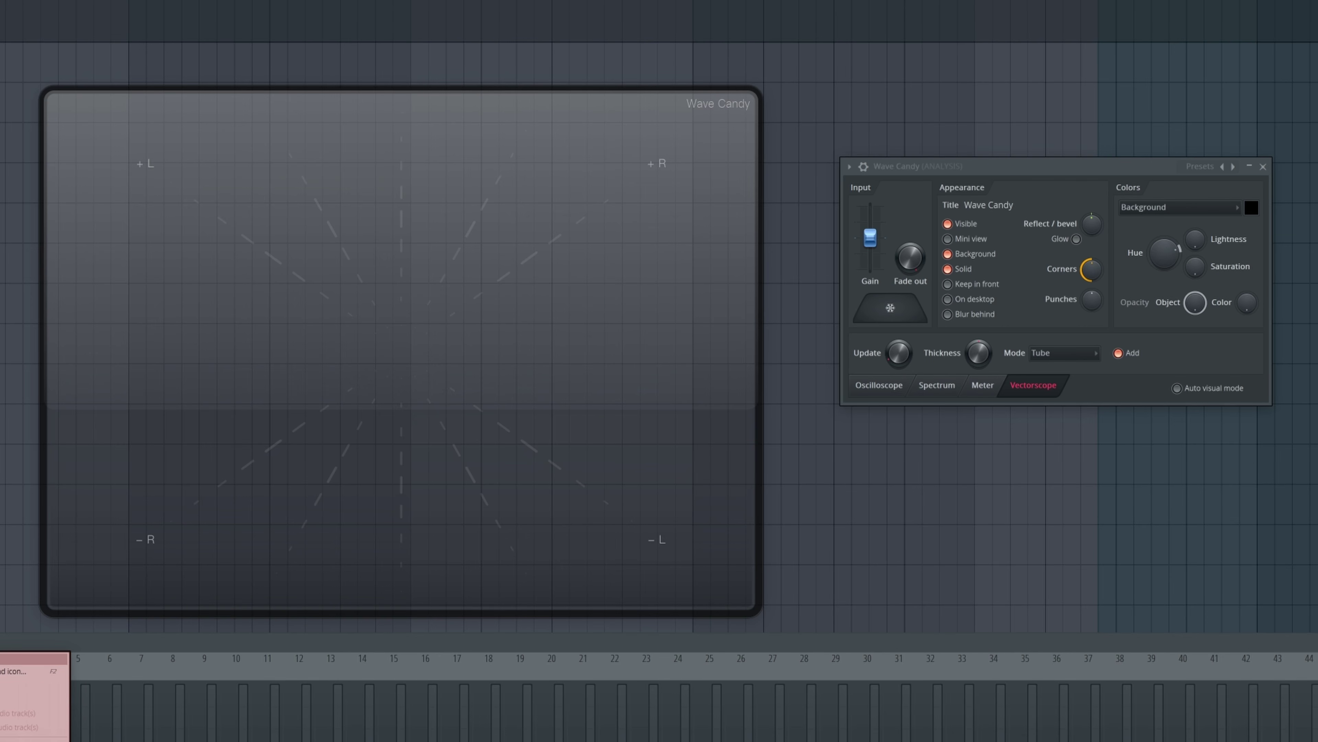
{"action": "key", "text": "Escape"}
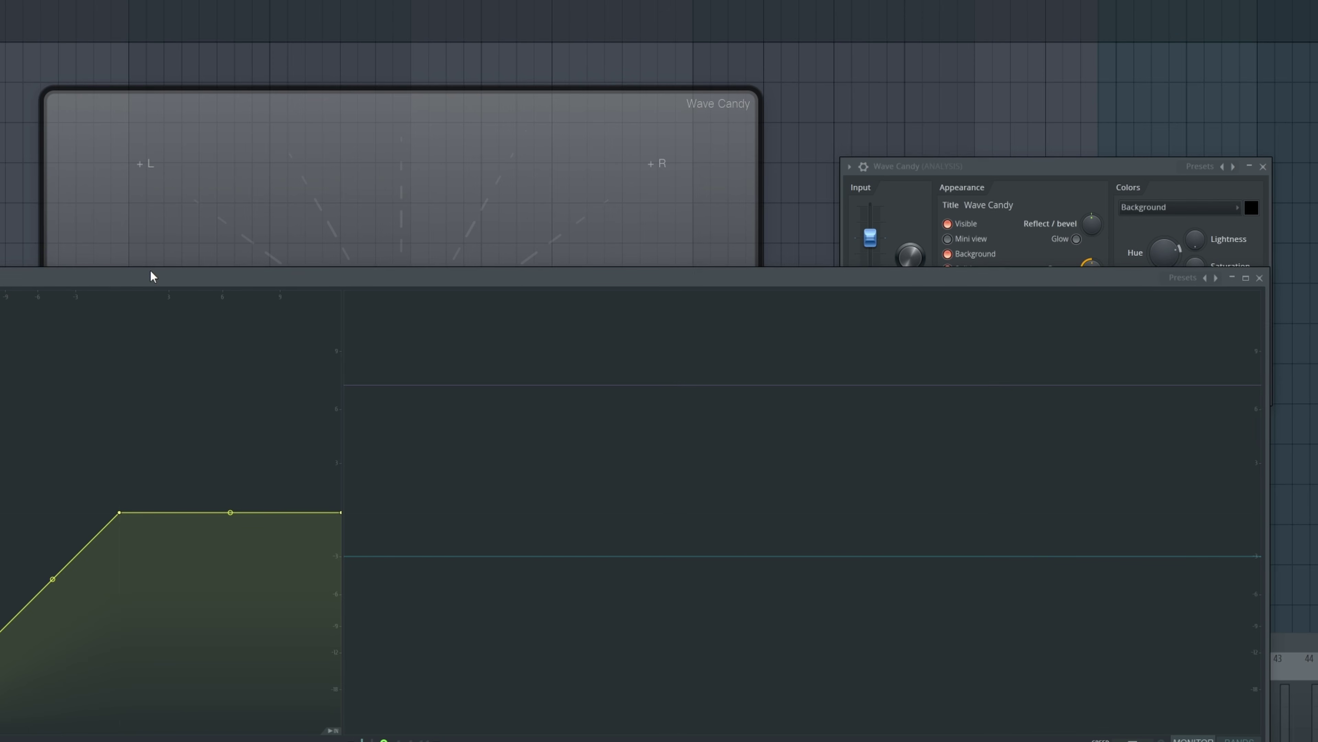
{"action": "left_click_drag", "start_coordinate": [150, 273], "coordinate": [211, 34]}
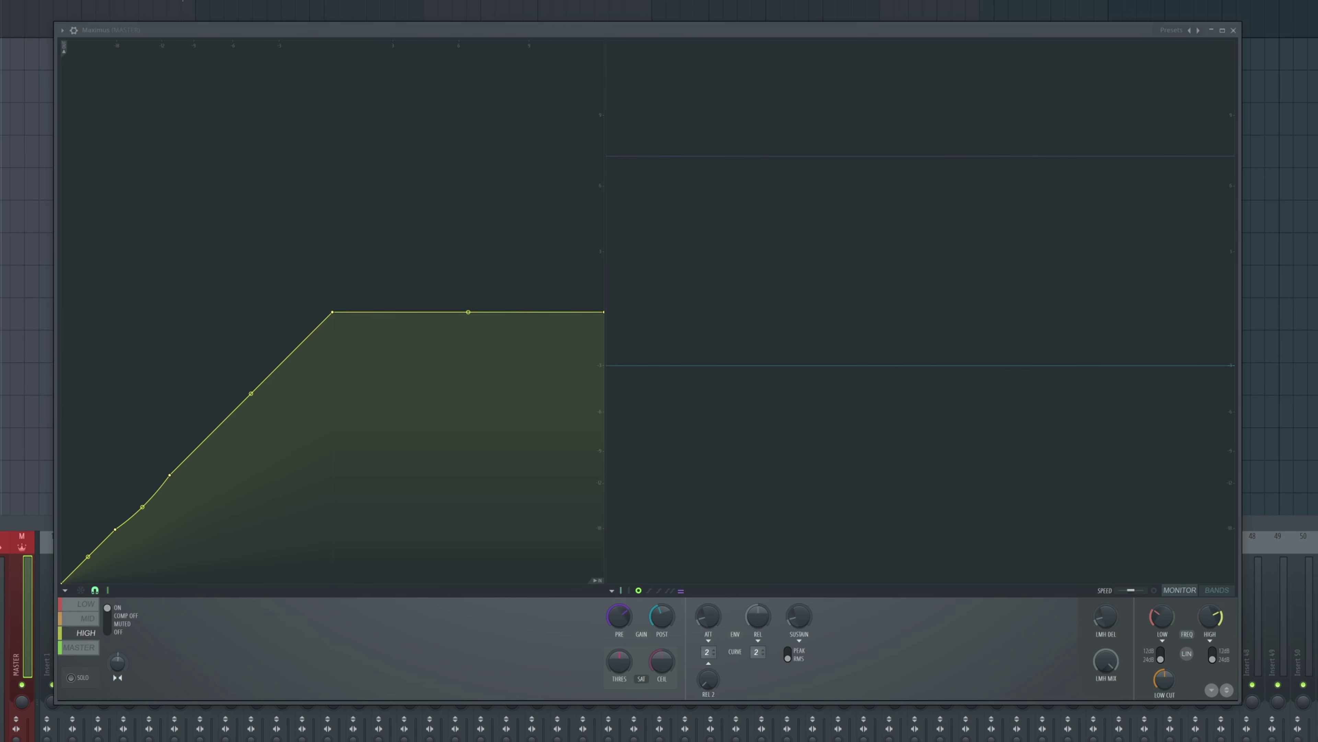
{"action": "left_click", "coordinate": [87, 604]}
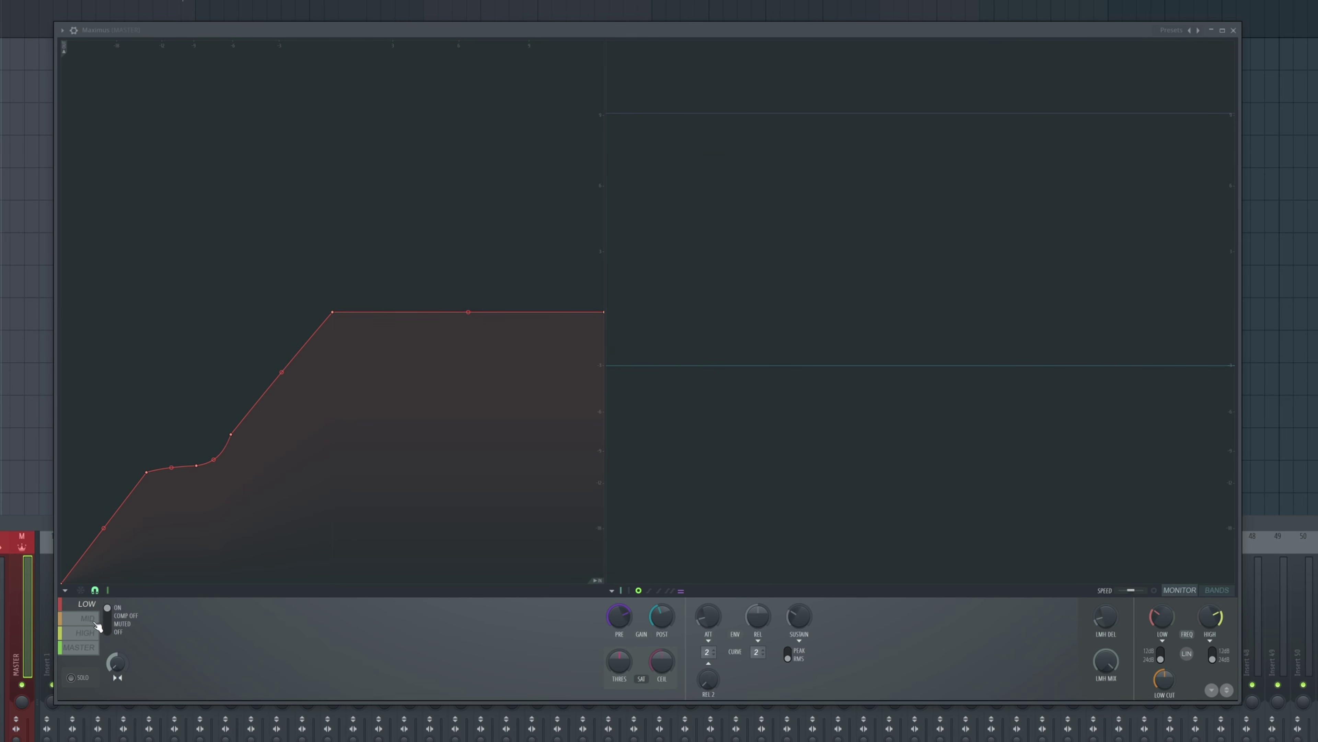
{"action": "left_click", "coordinate": [88, 618]}
{"action": "left_click", "coordinate": [89, 633]}
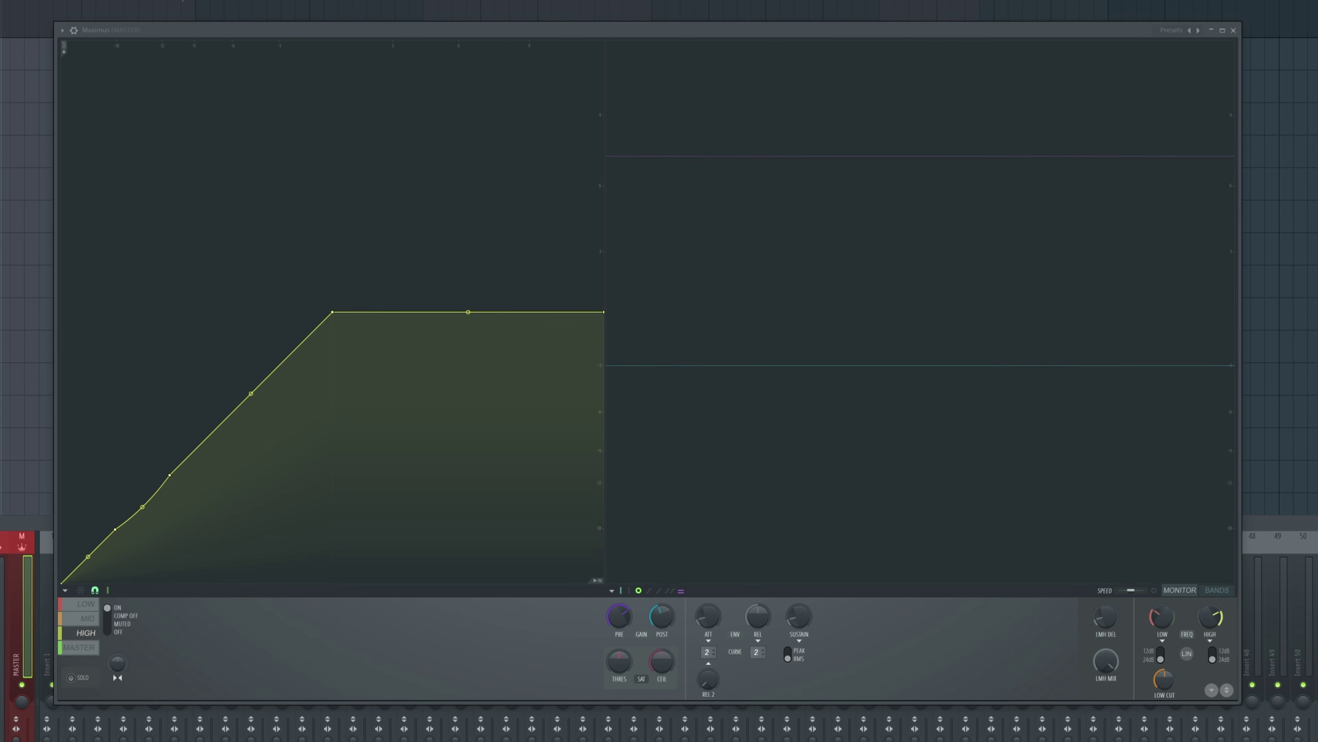
{"action": "left_click", "coordinate": [93, 623]}
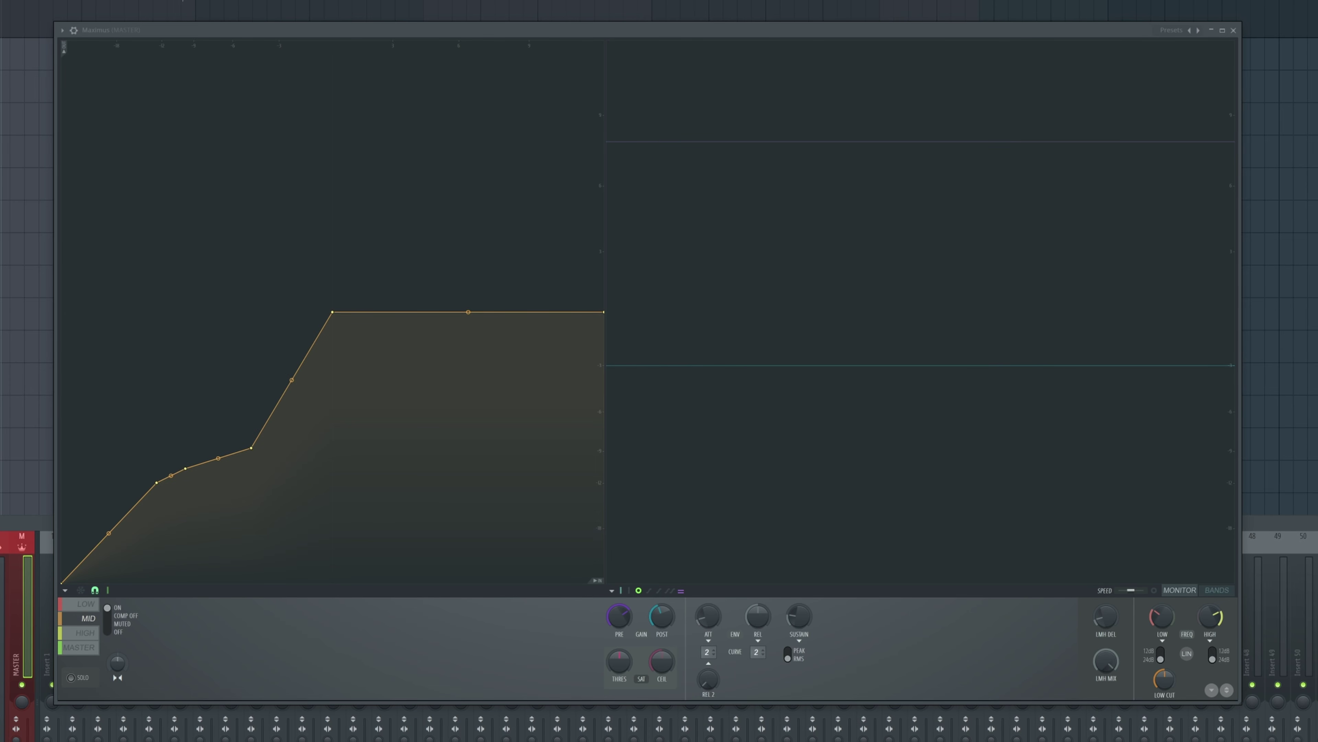
{"action": "left_click", "coordinate": [86, 605]}
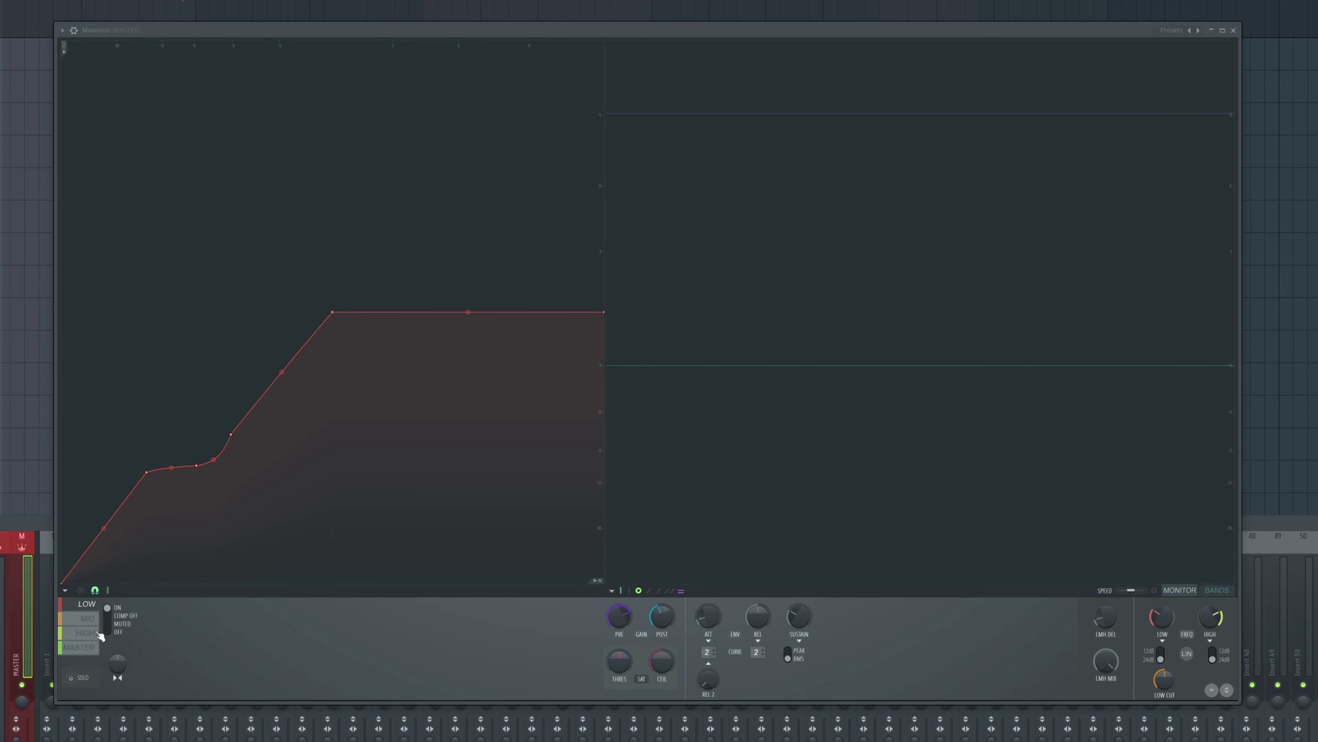
{"action": "left_click", "coordinate": [1234, 30]}
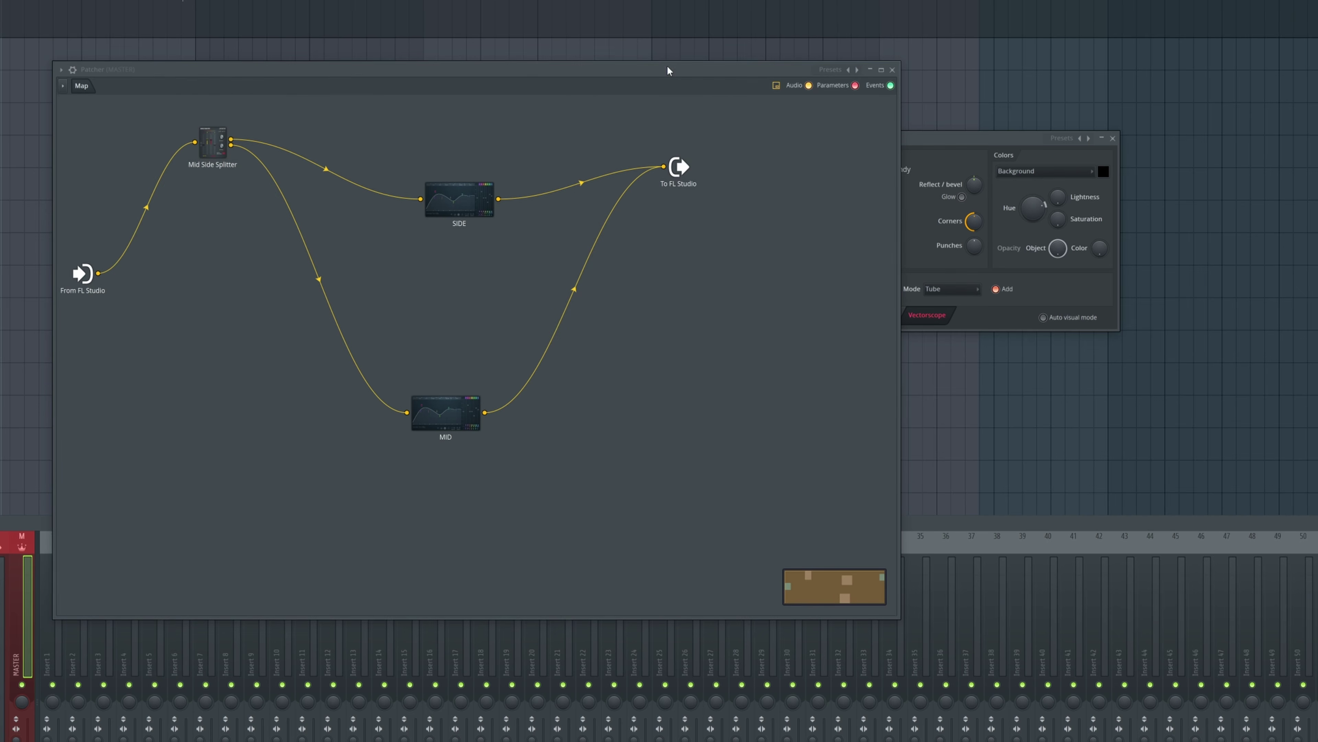
Step: Move the SIDE equalizer up and back above MID in the Patcher map, and review the Master track's Fruity Parametric EQ 2 curve
{"action": "left_click_drag", "start_coordinate": [455, 199], "coordinate": [663, 166]}
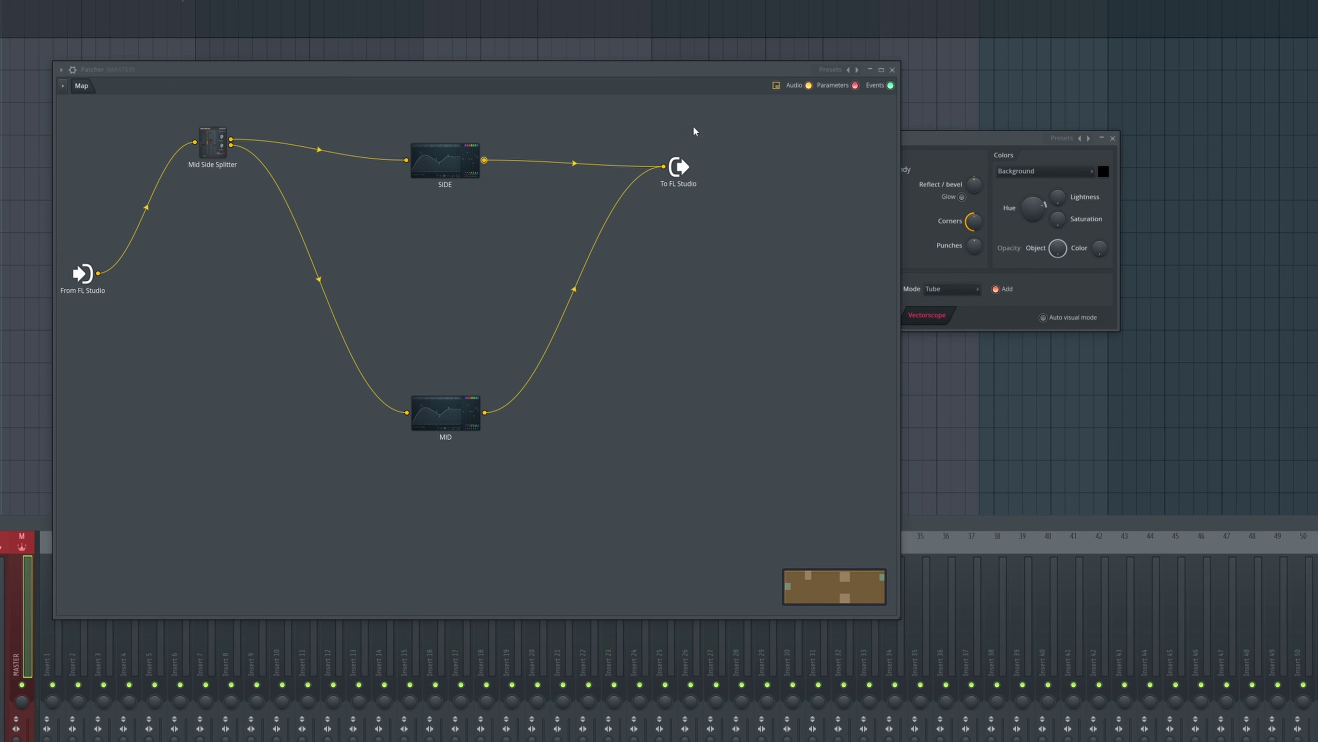
{"action": "left_click", "coordinate": [892, 70]}
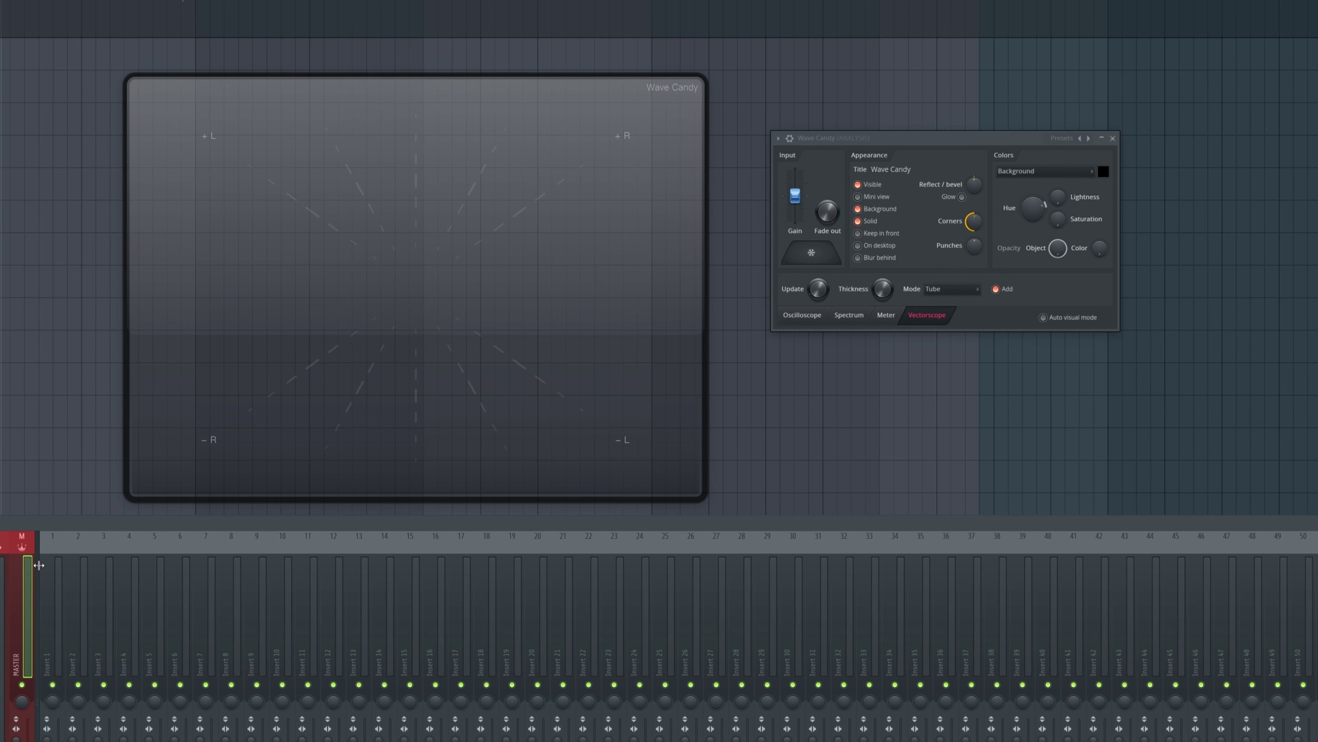
{"action": "left_click", "coordinate": [1316, 581]}
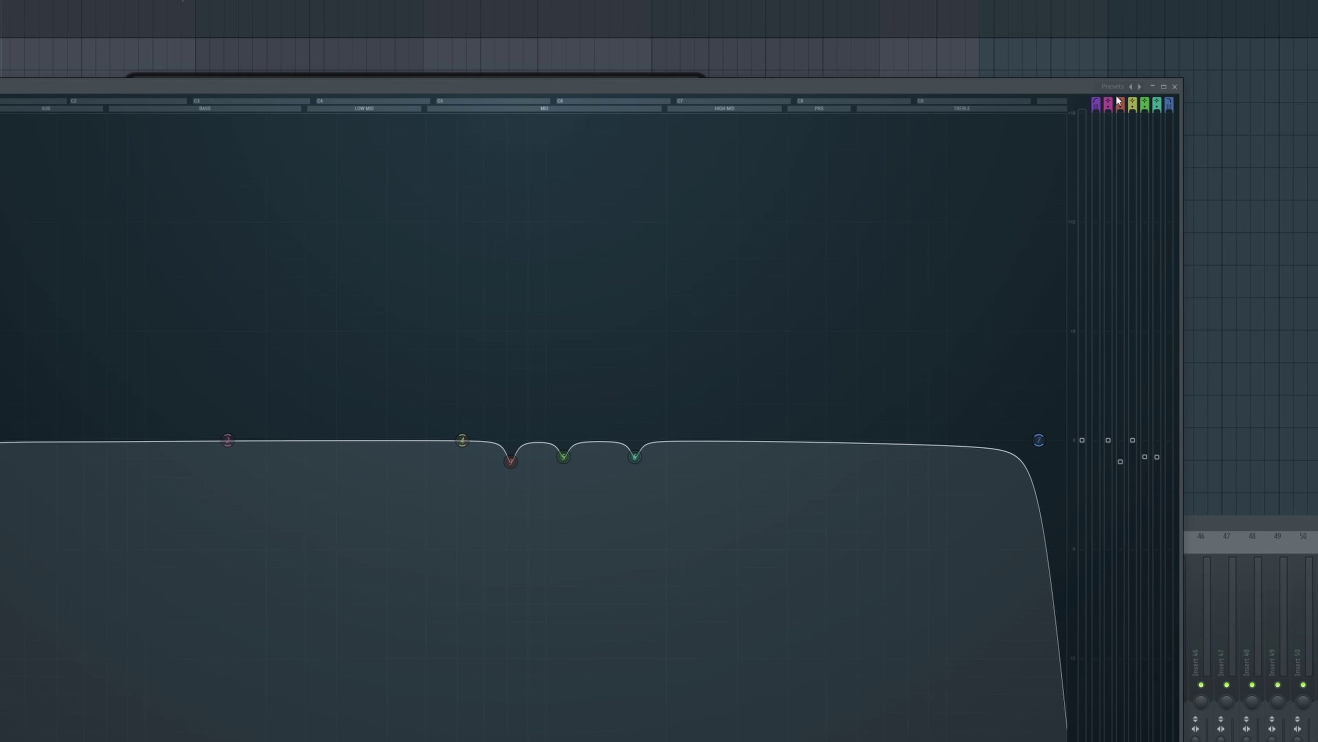
{"action": "left_click", "coordinate": [1174, 86]}
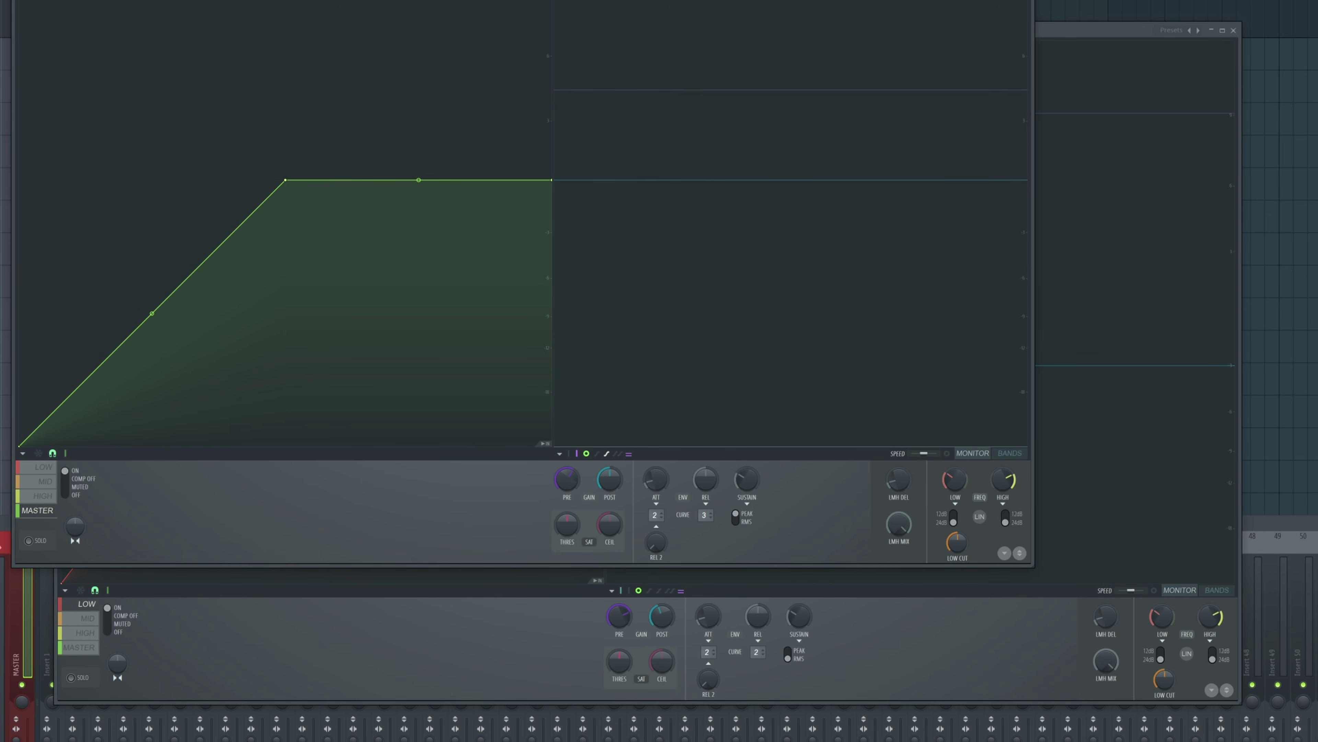
Step: Close the Maximus windows and shift the mixer slightly, keeping it below the Wave Candy vectorscope display
{"action": "left_click", "coordinate": [1234, 30]}
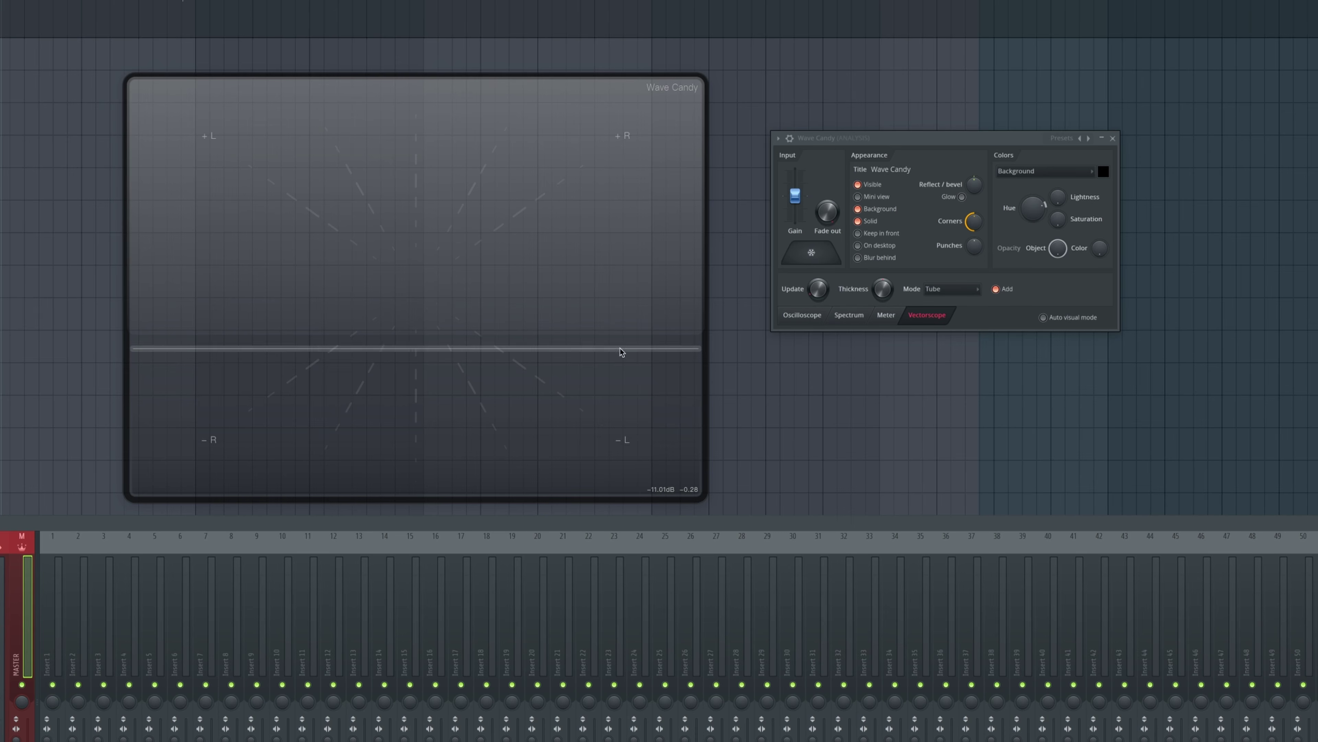
{"action": "left_click_drag", "start_coordinate": [569, 528], "coordinate": [509, 523]}
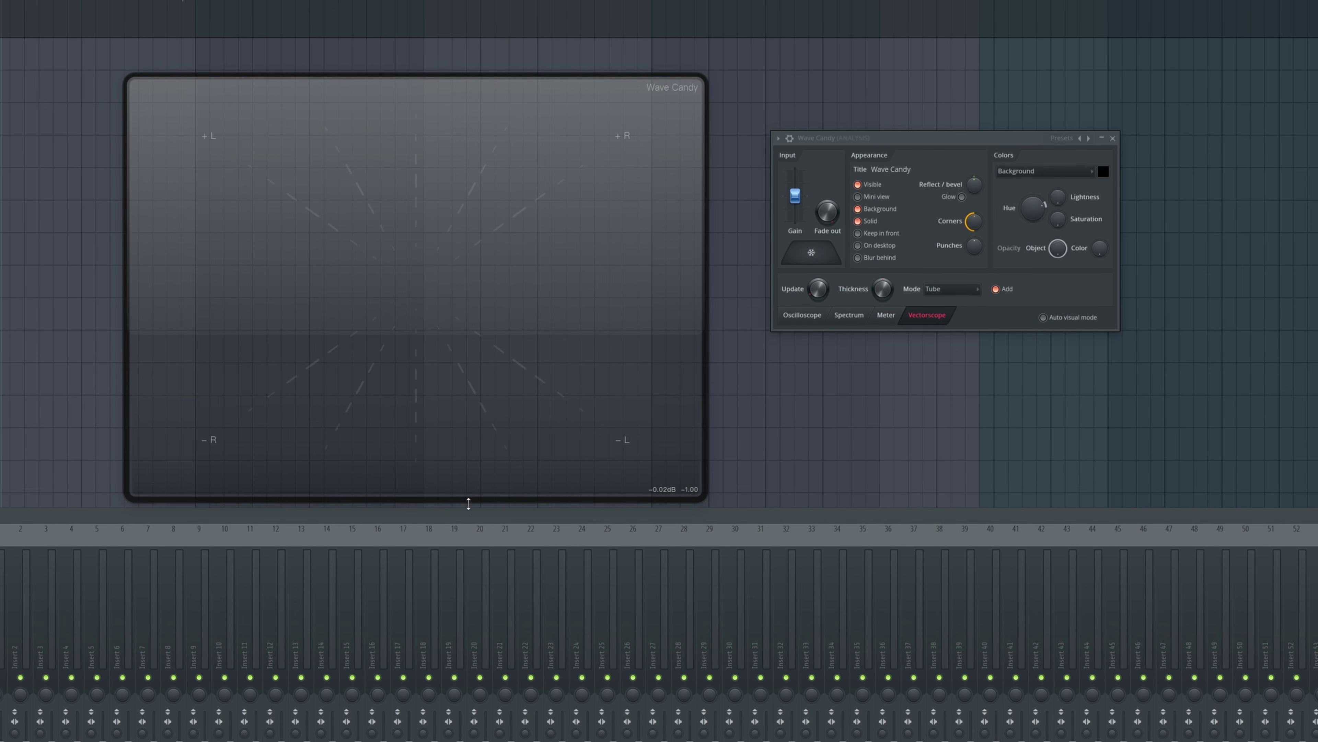
{"action": "left_click_drag", "start_coordinate": [494, 401], "coordinate": [497, 385]}
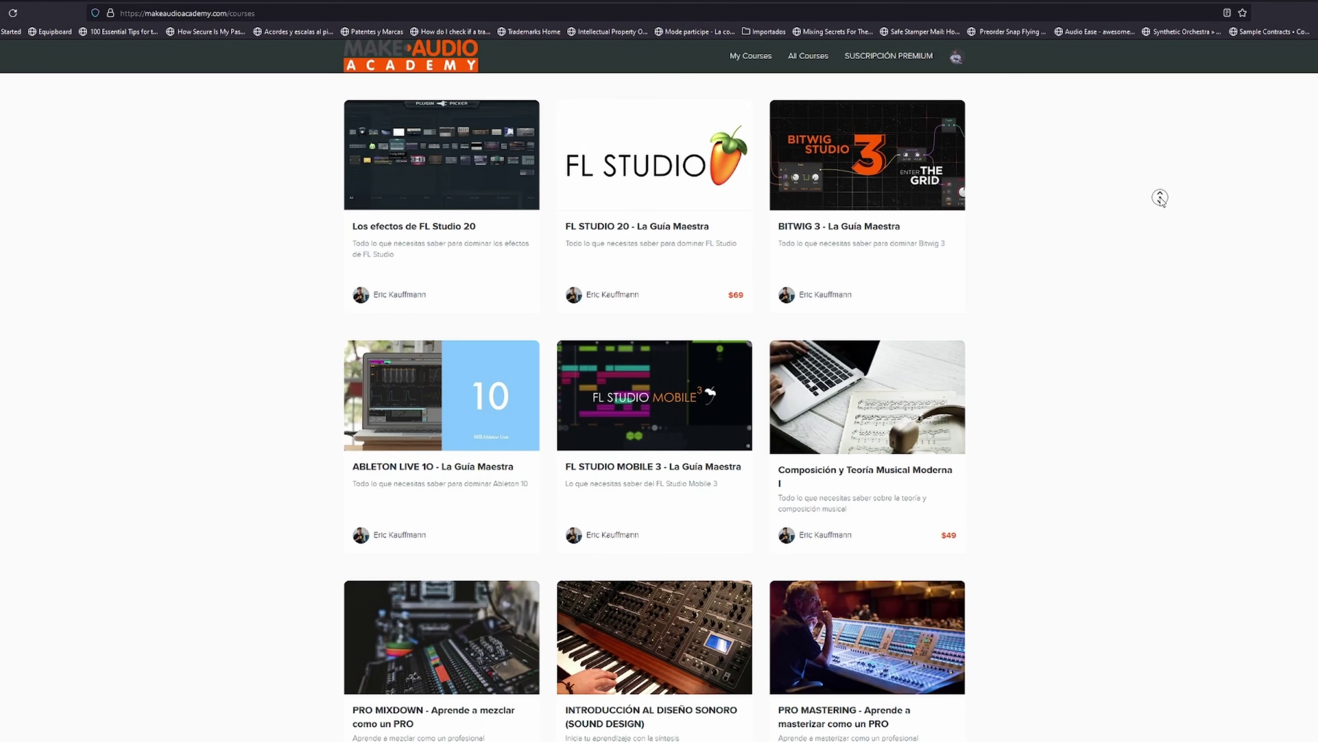
Step: Switch to the web browser and look through the course catalogue on makeaudioacademy.com/courses
{"action": "scroll", "coordinate": [1161, 212], "scroll_direction": "down", "scroll_amount": 2}
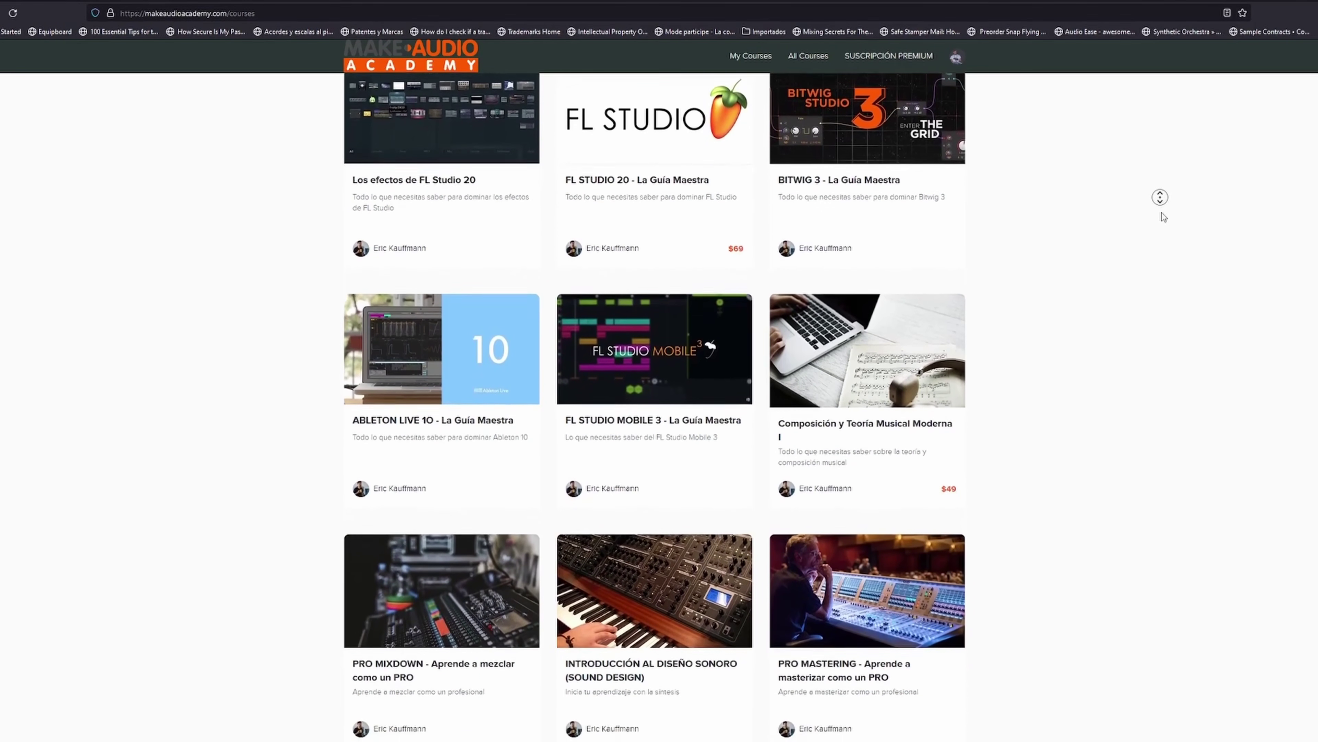
{"action": "scroll", "coordinate": [1163, 217], "scroll_direction": "down", "scroll_amount": 3}
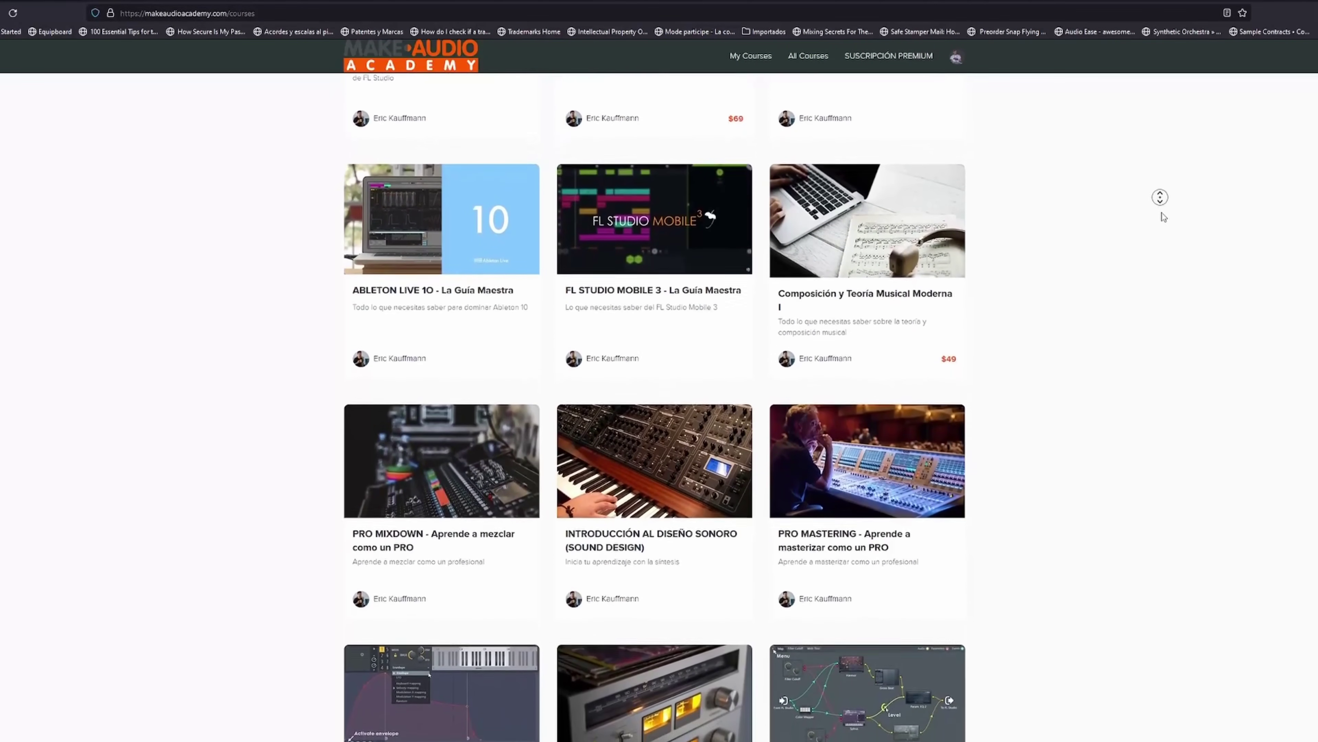
{"action": "scroll", "coordinate": [1163, 217], "scroll_direction": "down", "scroll_amount": 3}
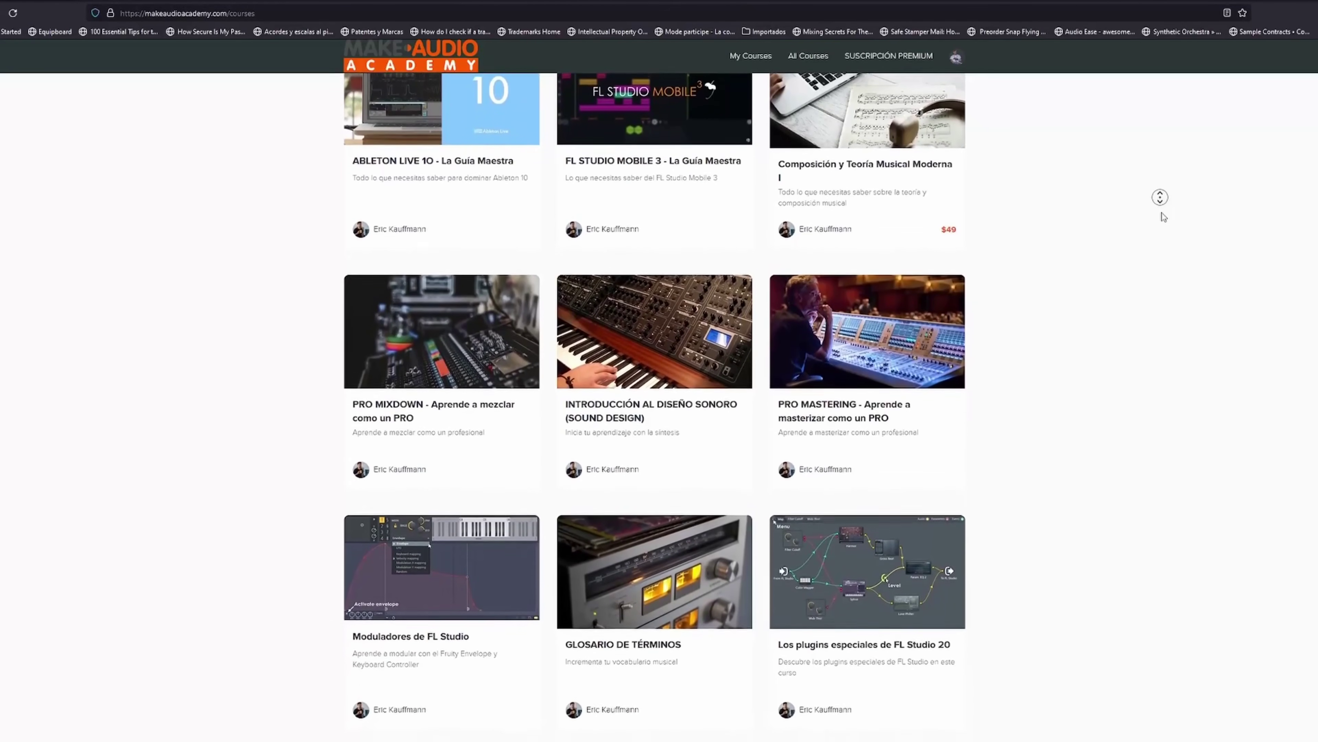
{"action": "scroll", "coordinate": [1163, 217], "scroll_direction": "down", "scroll_amount": 3}
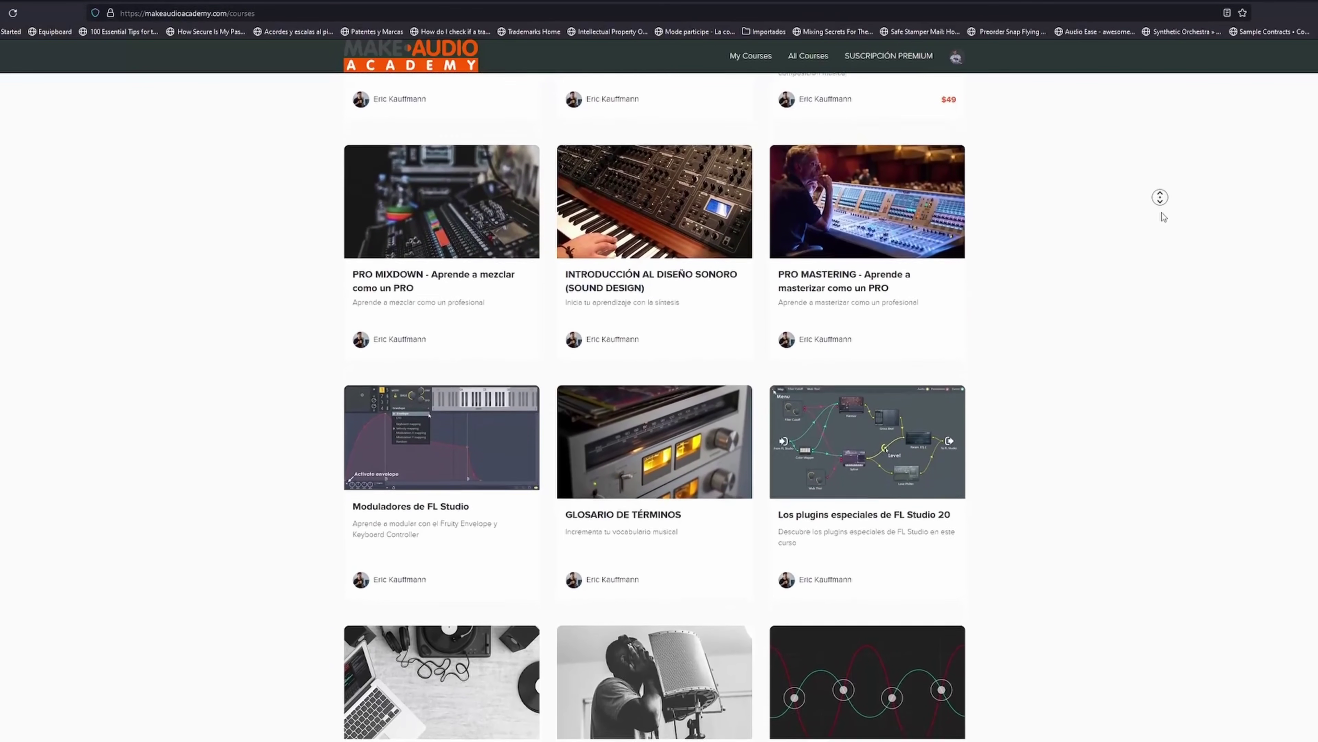
{"action": "scroll", "coordinate": [1163, 217], "scroll_direction": "down", "scroll_amount": 3}
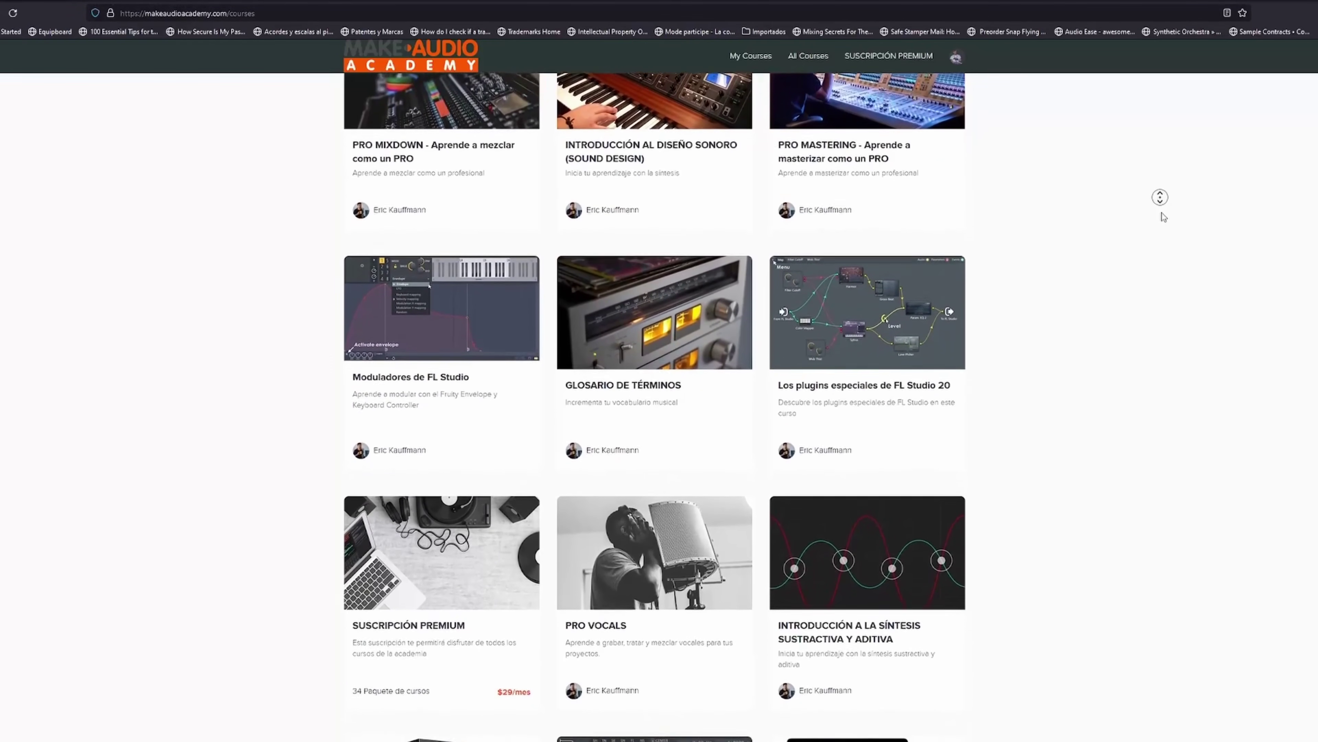
{"action": "scroll", "coordinate": [1163, 217], "scroll_direction": "down", "scroll_amount": 3}
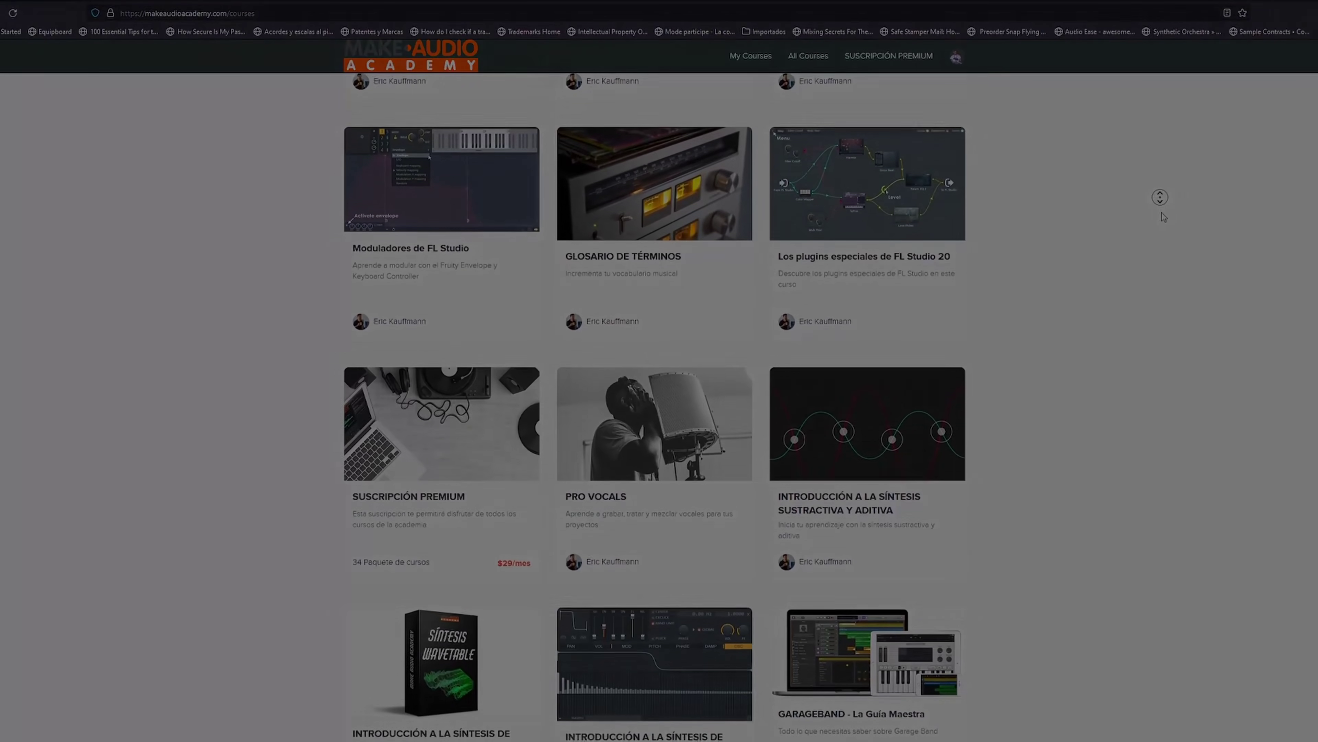